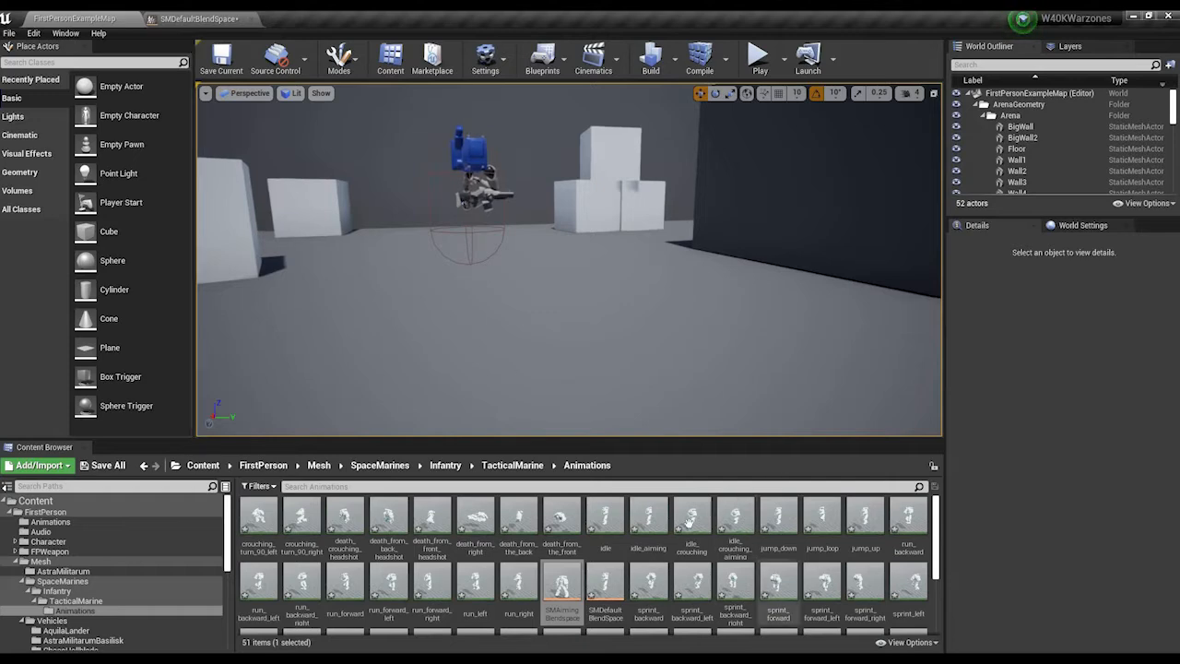
Step: Open the idle_aiming animation, examine the marine's pose from a closer view, and close the animation editor
double_click(650, 514)
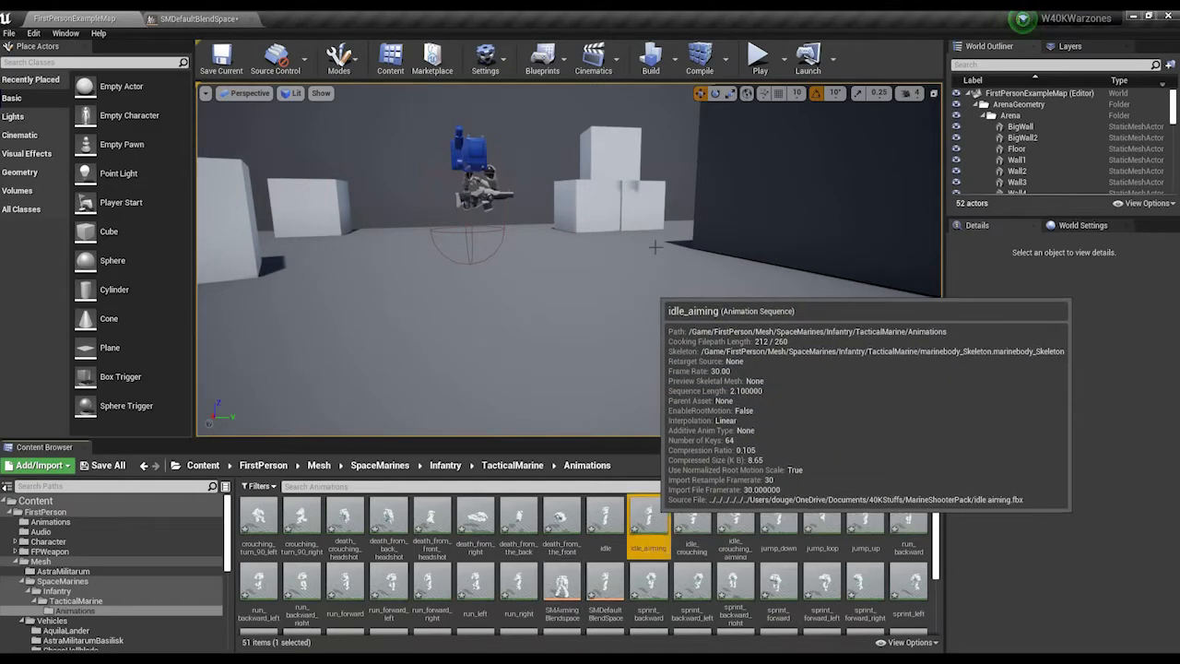
right_click_drag(574, 241, 701, 230)
key("a")
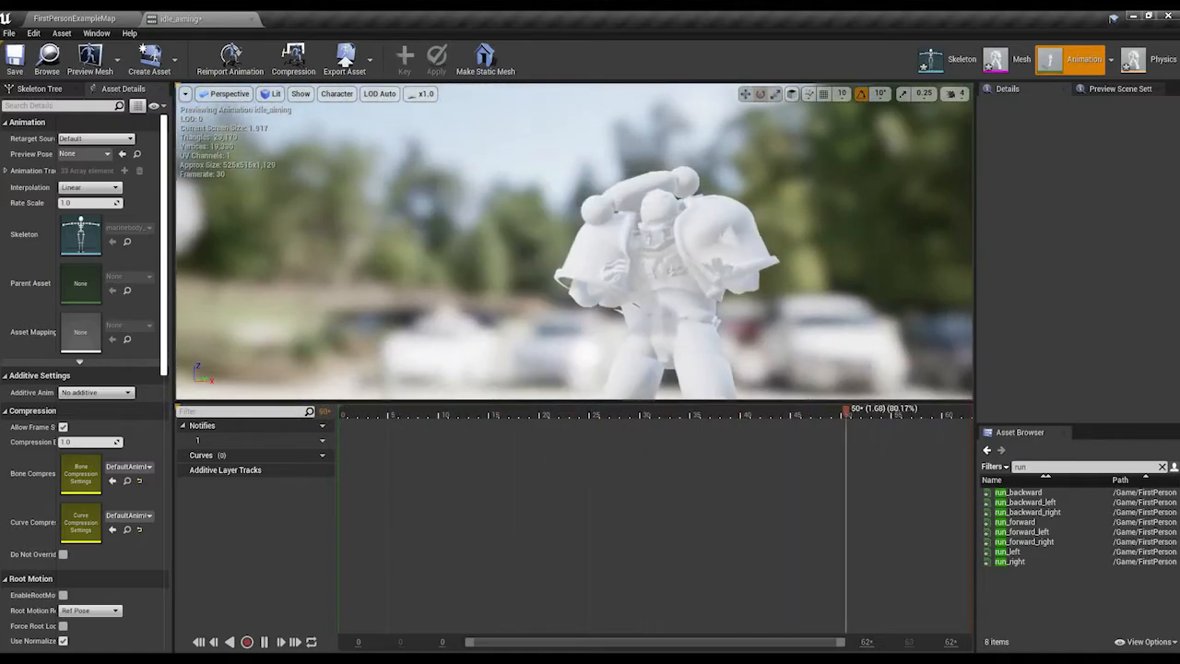
key("w")
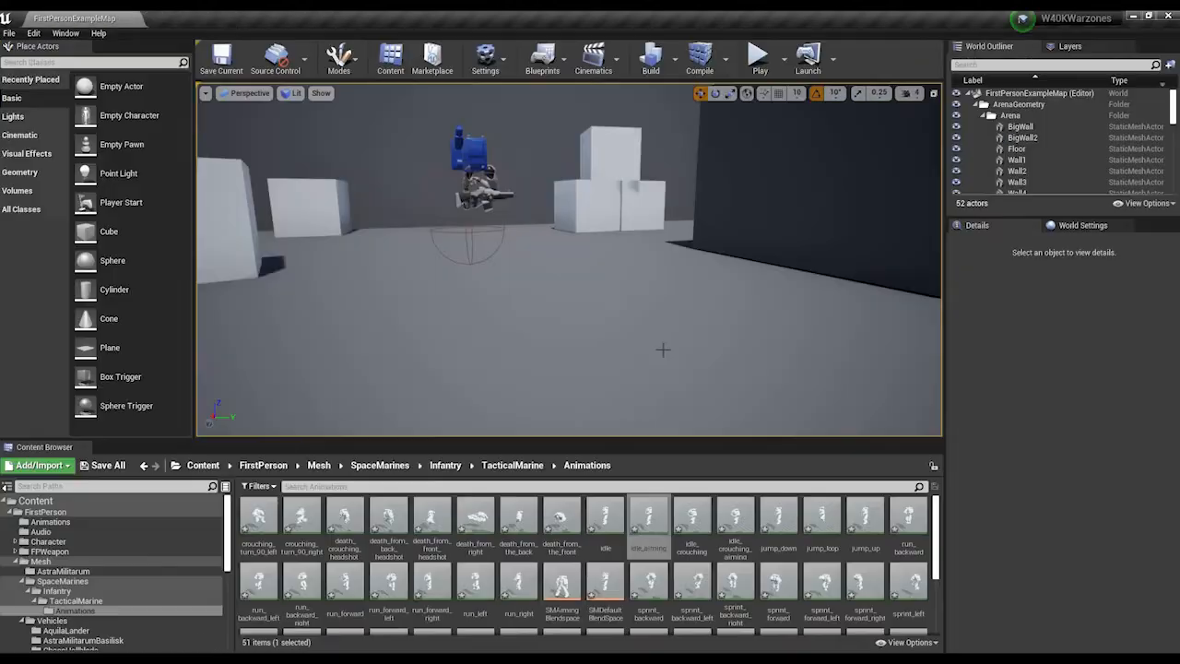
left_click(254, 20)
scroll(224, 555, "down", 2)
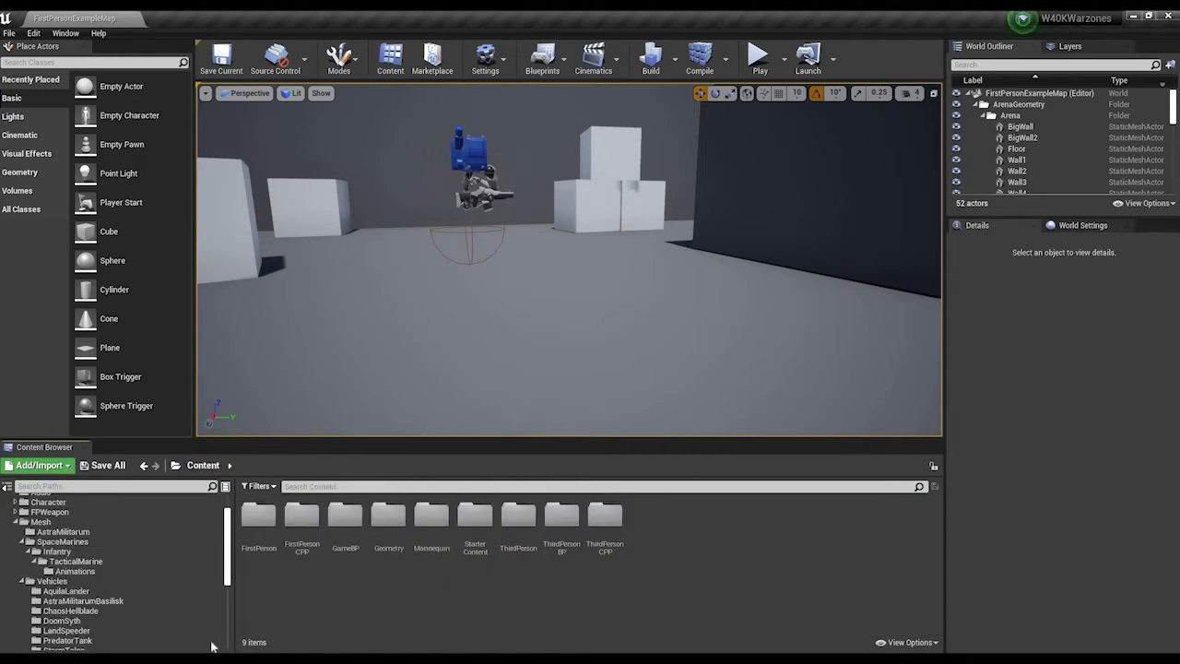
scroll(211, 645, "down", 5)
left_click(46, 644)
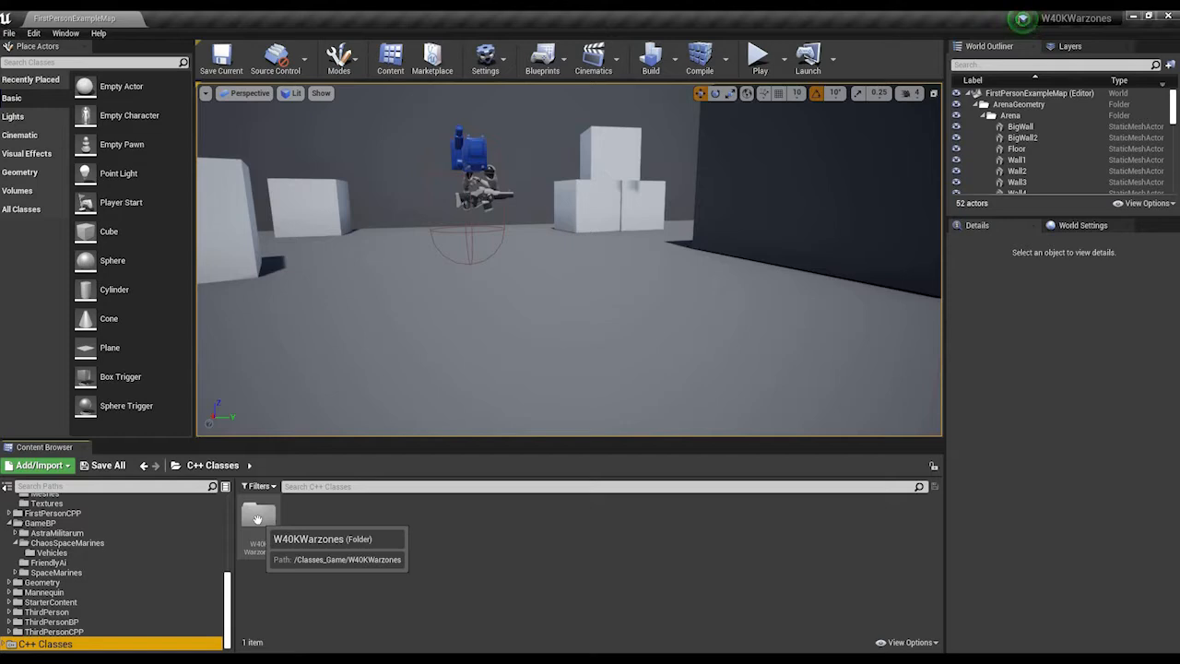
double_click(258, 518)
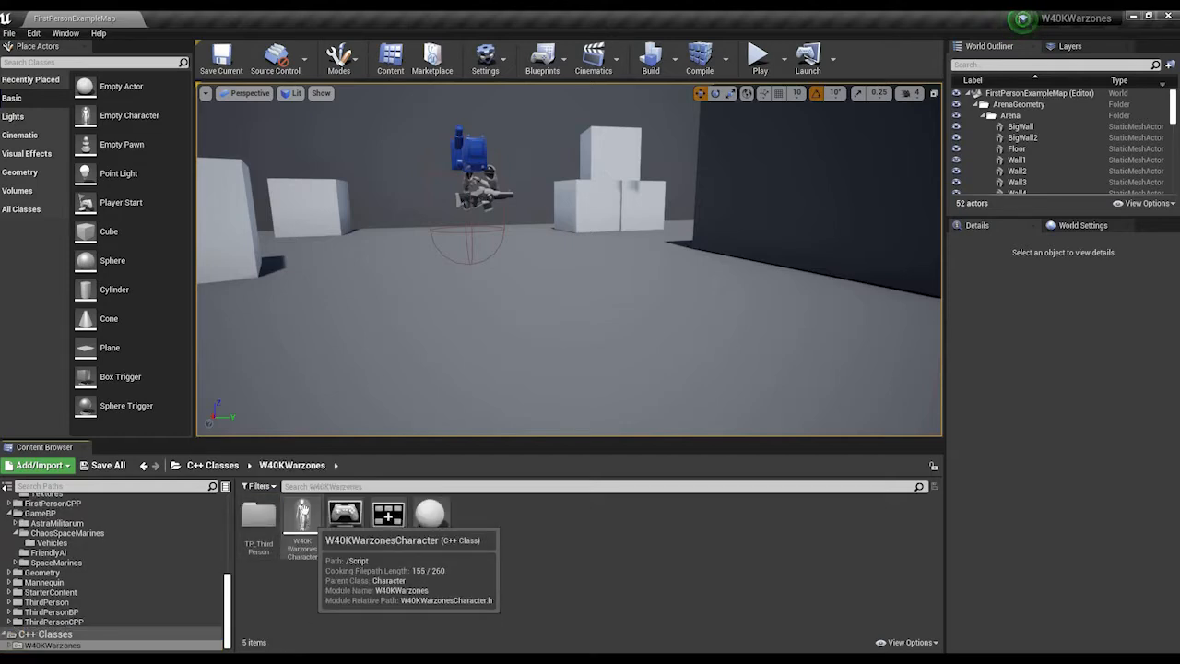
left_click(302, 514)
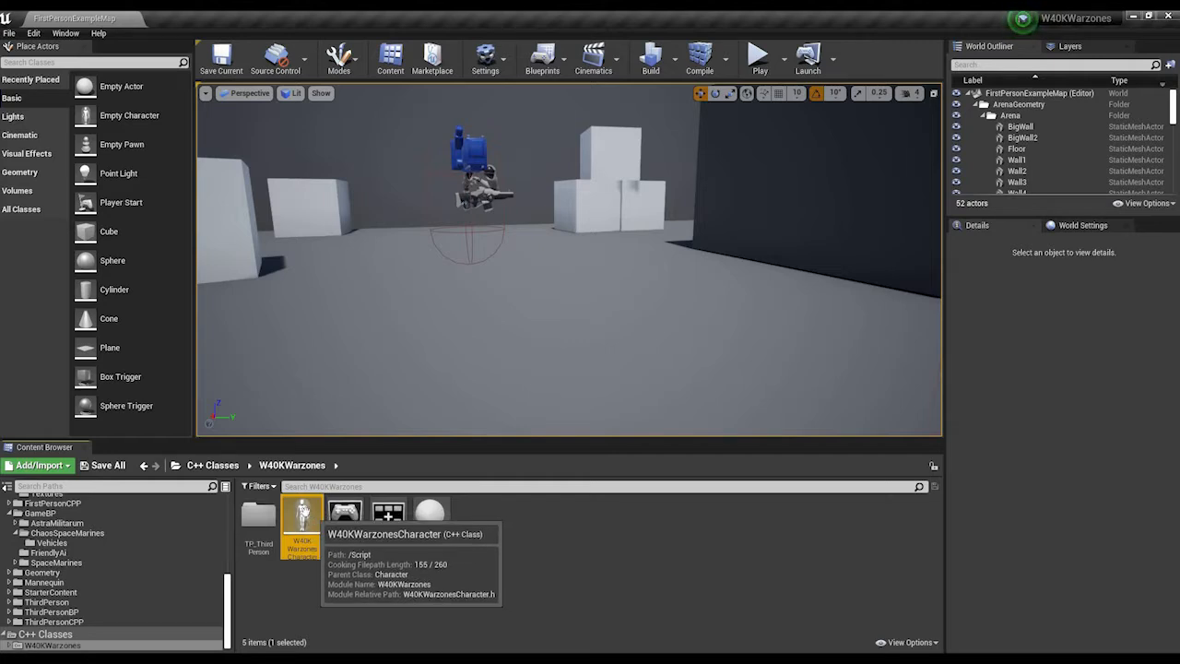
right_click(304, 513)
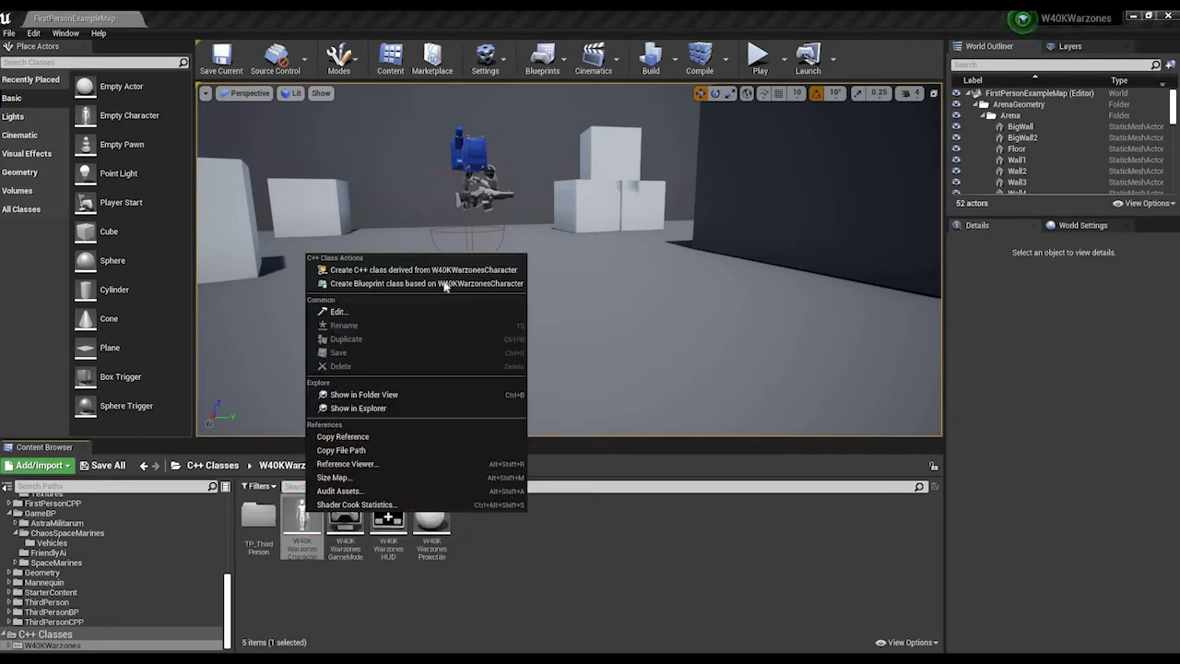
left_click(68, 533)
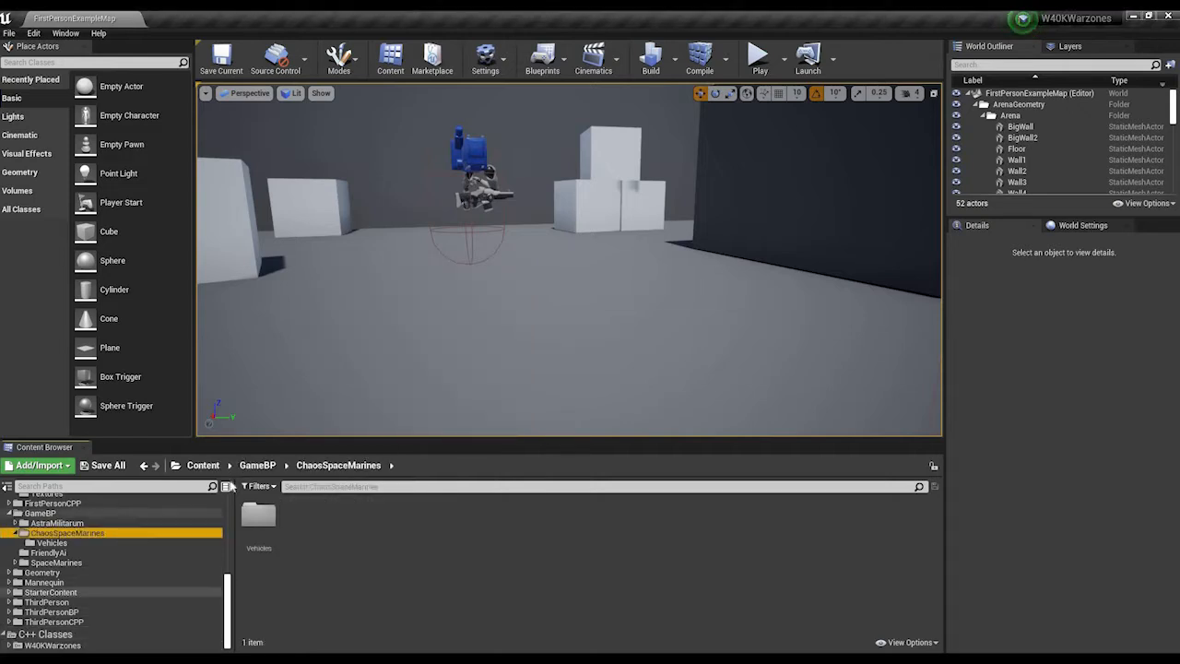
Step: Create a new folder named Infantry inside Content/GameBP/SpaceMarines
left_click(203, 465)
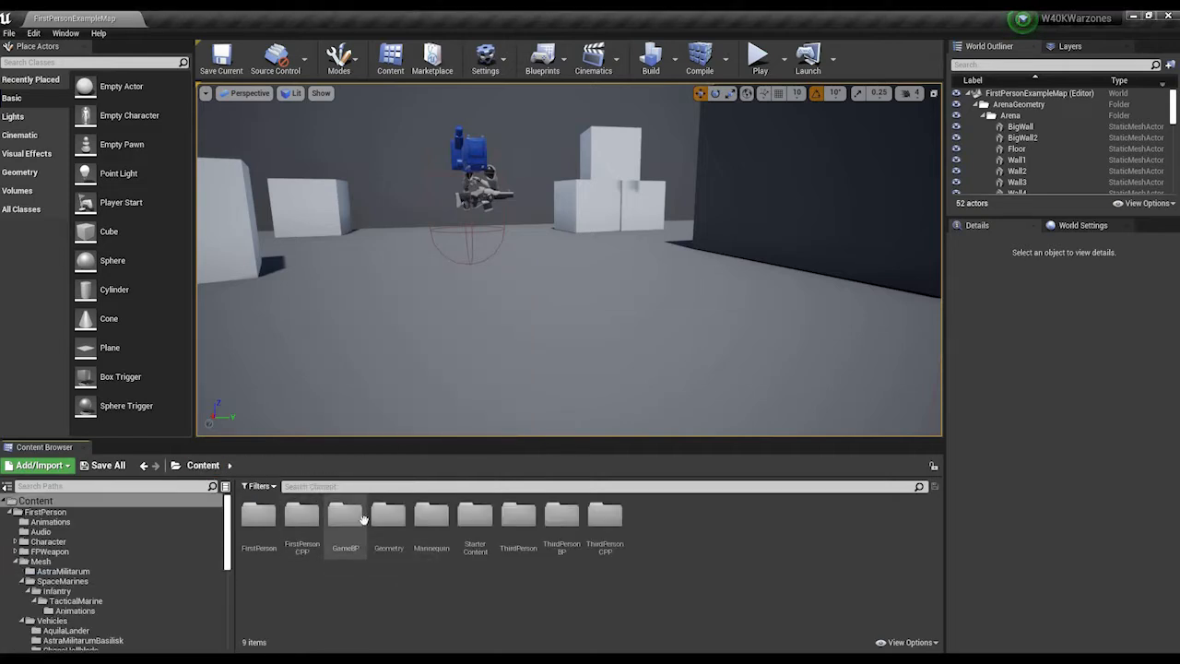
double_click(339, 516)
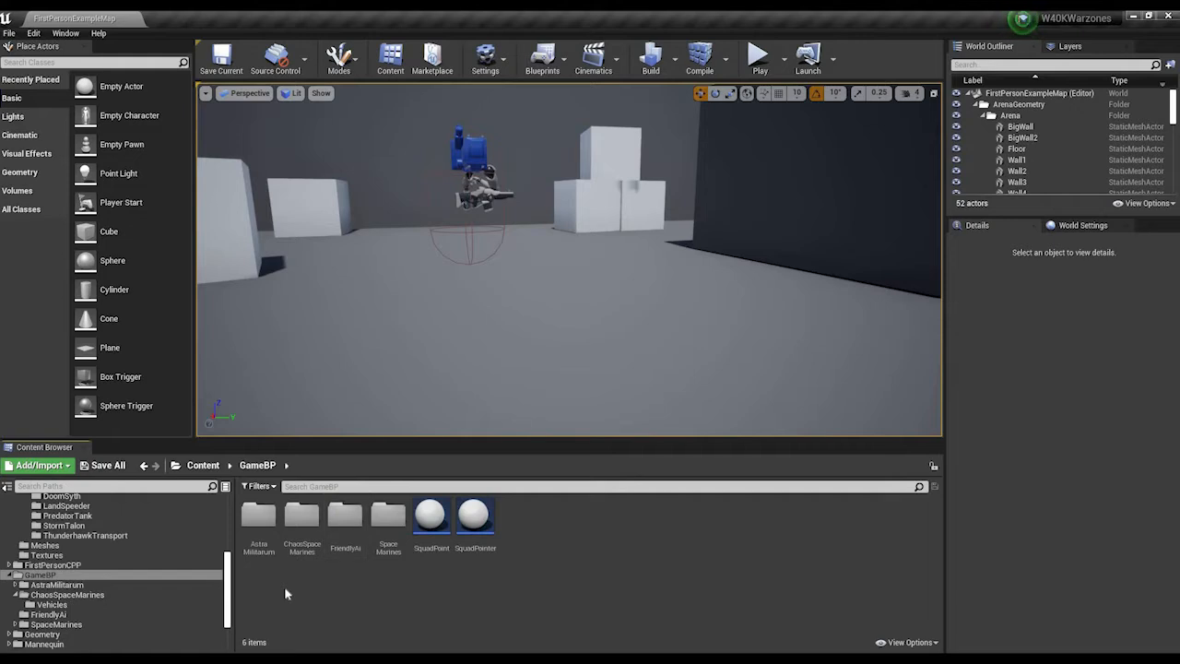
double_click(388, 519)
right_click(285, 522)
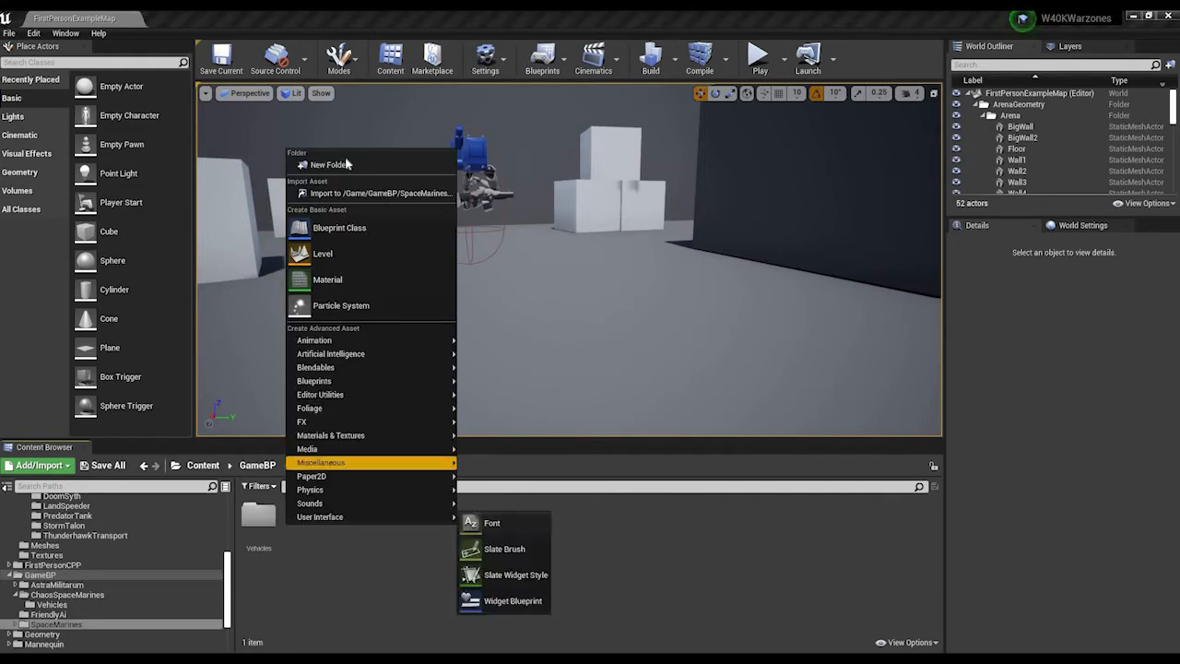
left_click(329, 164)
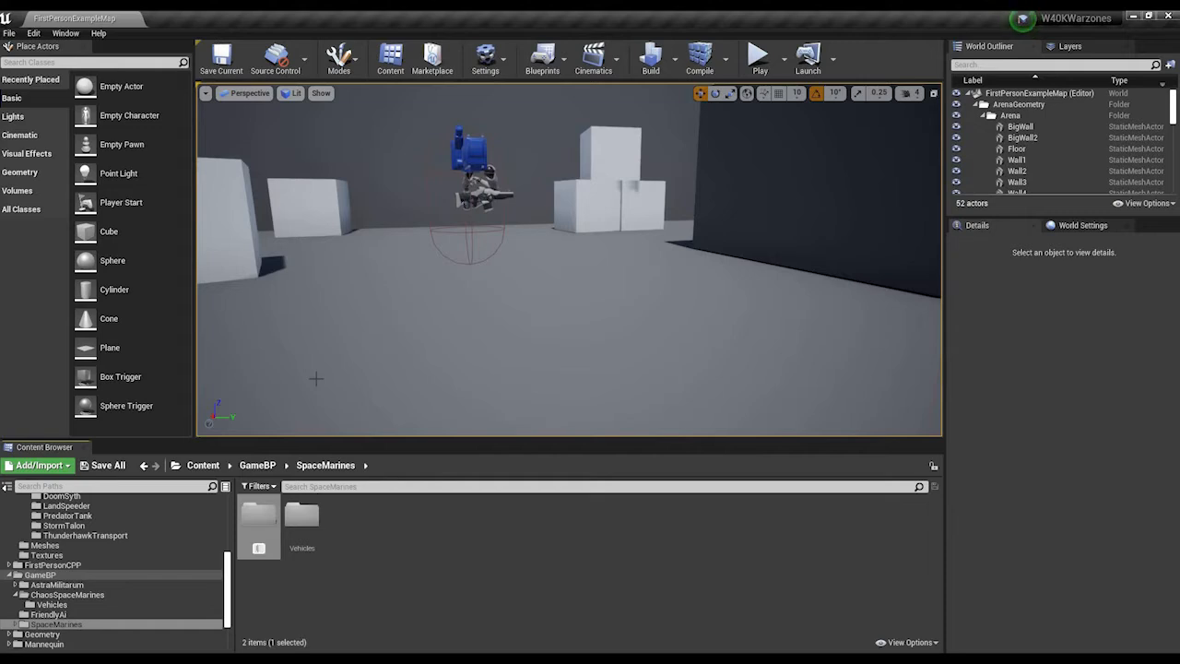
key("Return")
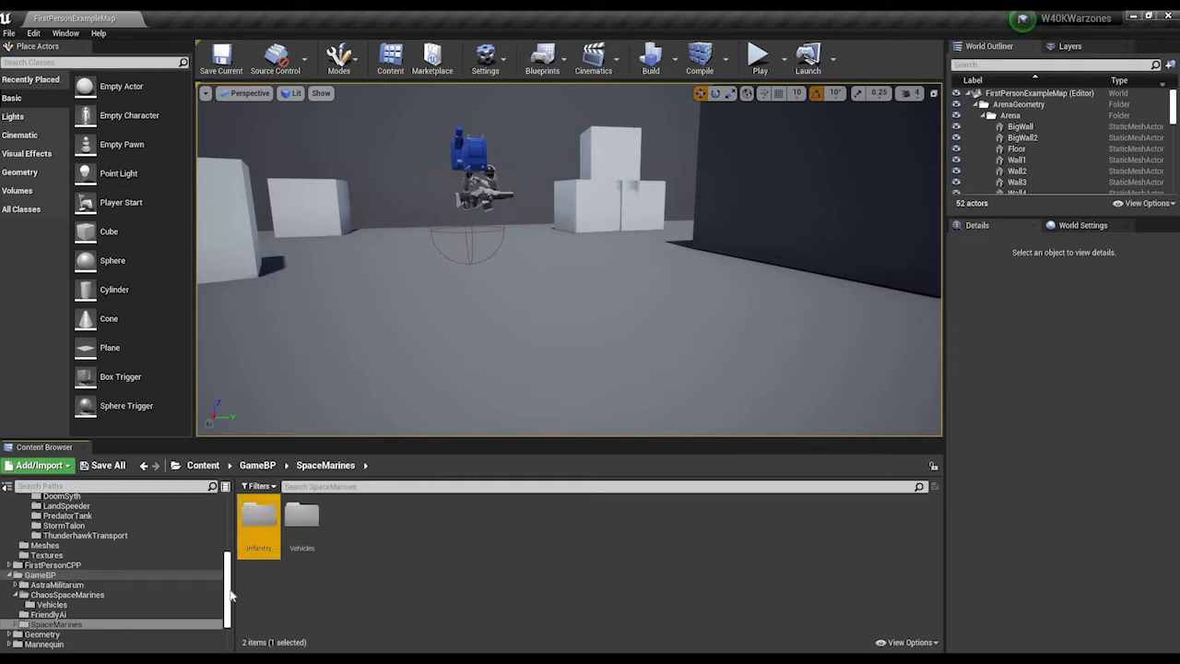
Step: Create a Blueprint class based on the C++ class W40KWarzonesCharacter, named SpaceMarineInfantry, in the GameBP/SpaceMarines/Infantry folder
scroll(155, 644, "down", 3)
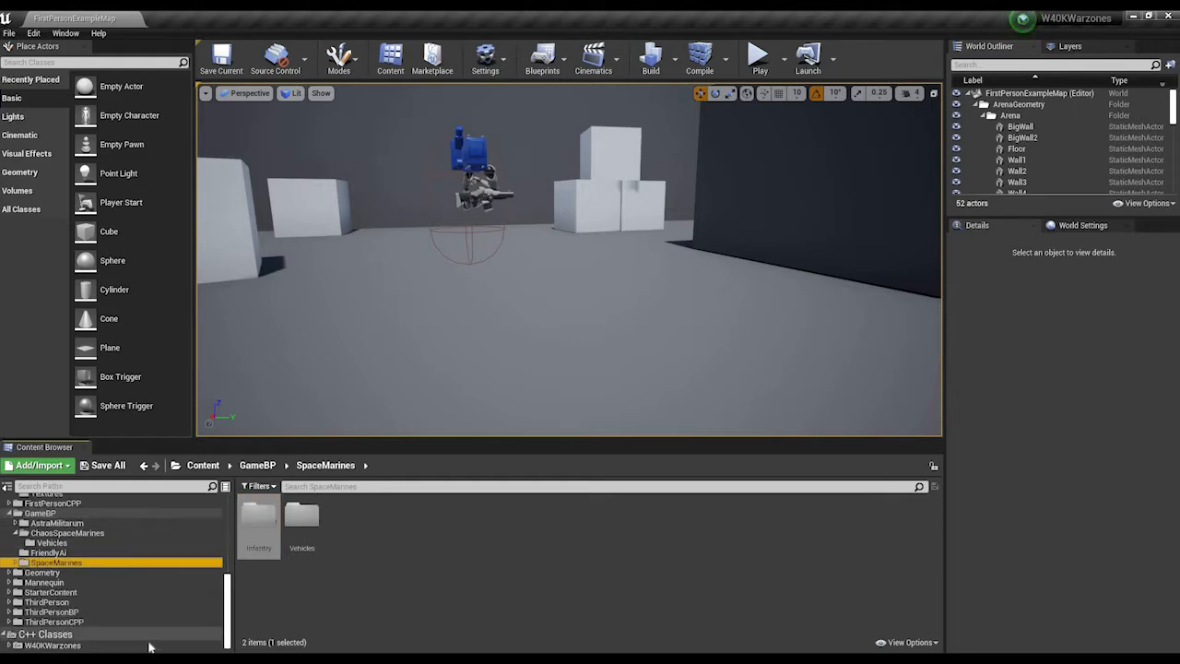
left_click(148, 645)
left_click(303, 517)
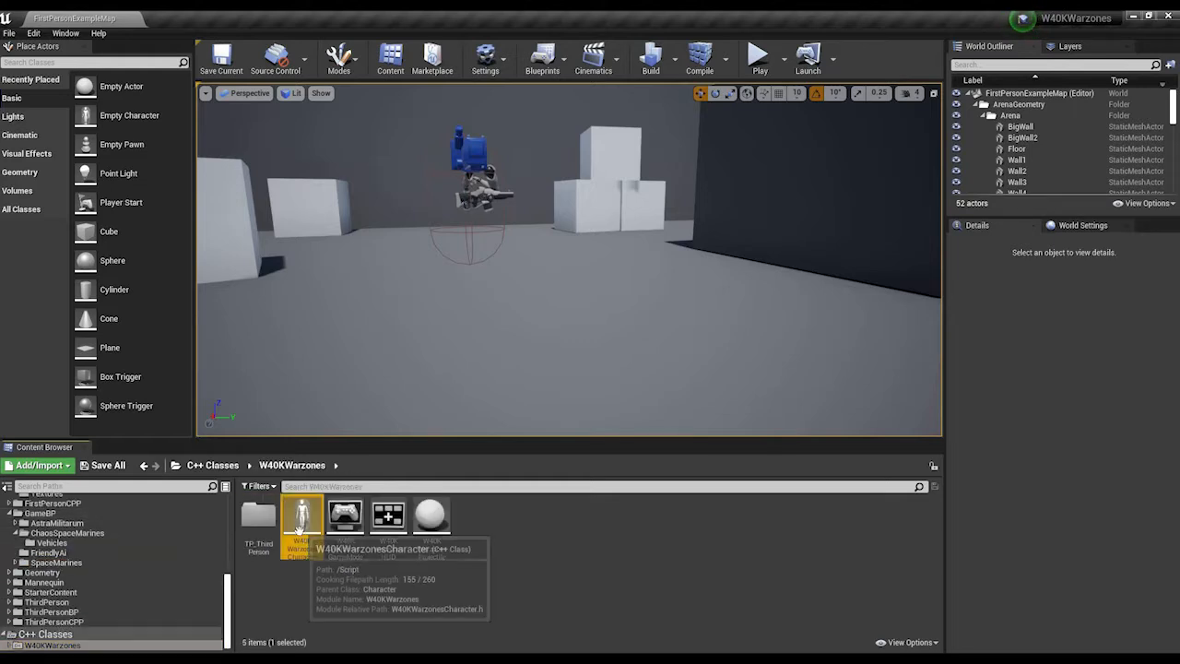
right_click(302, 520)
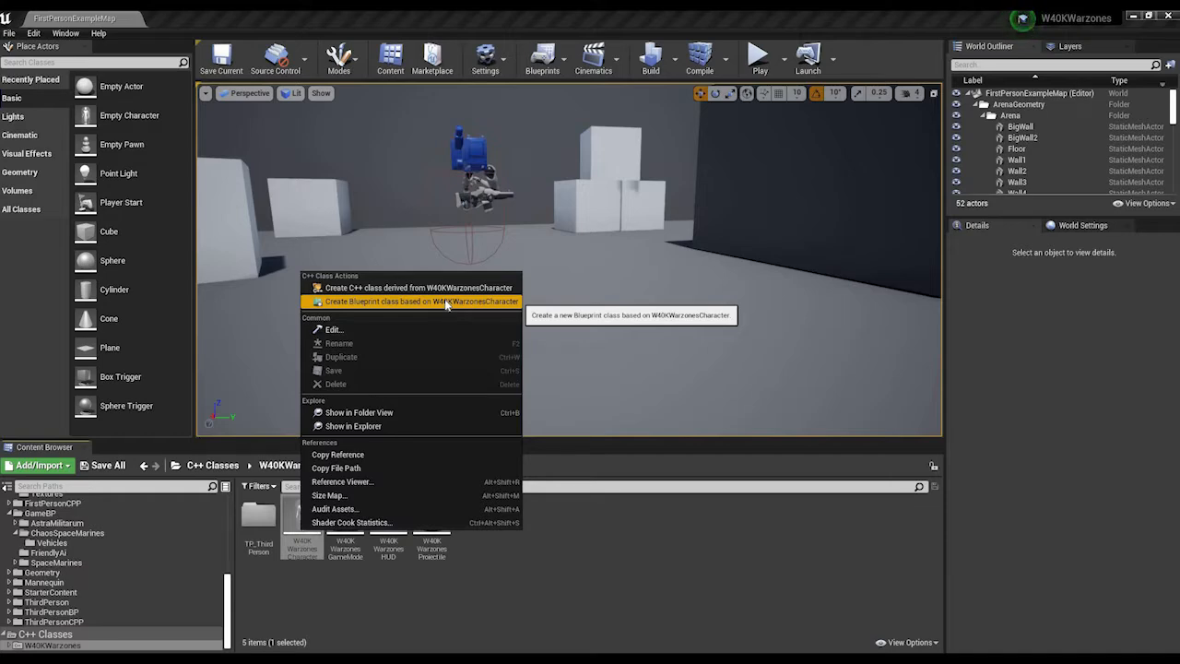
left_click(441, 302)
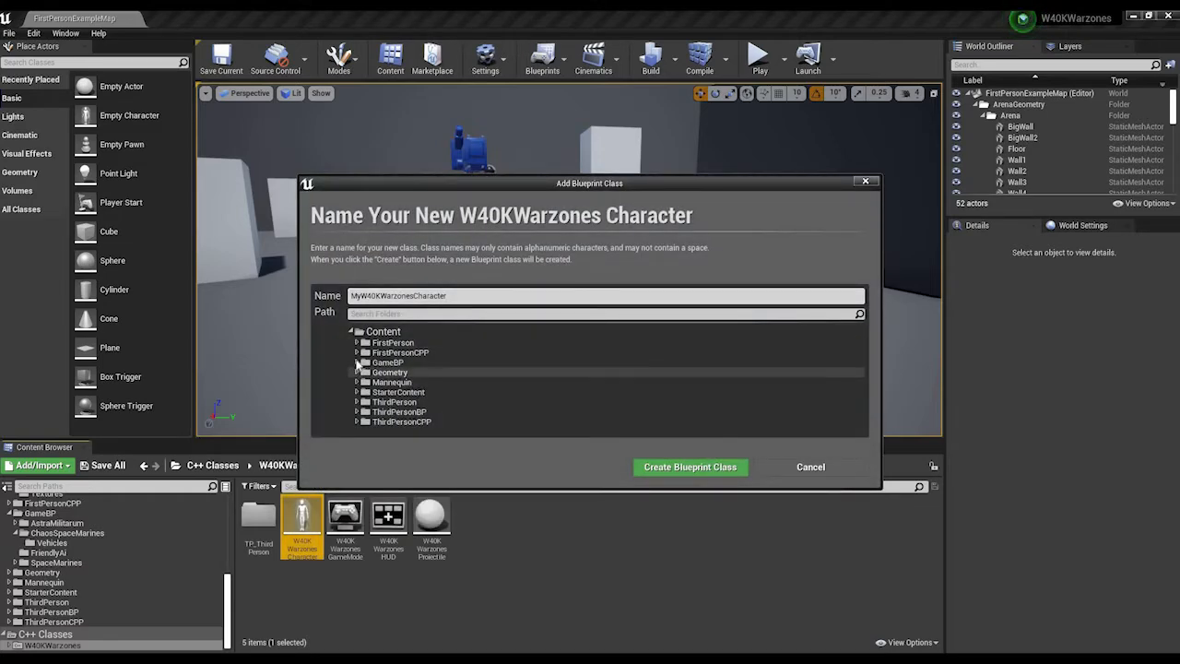
left_click(357, 363)
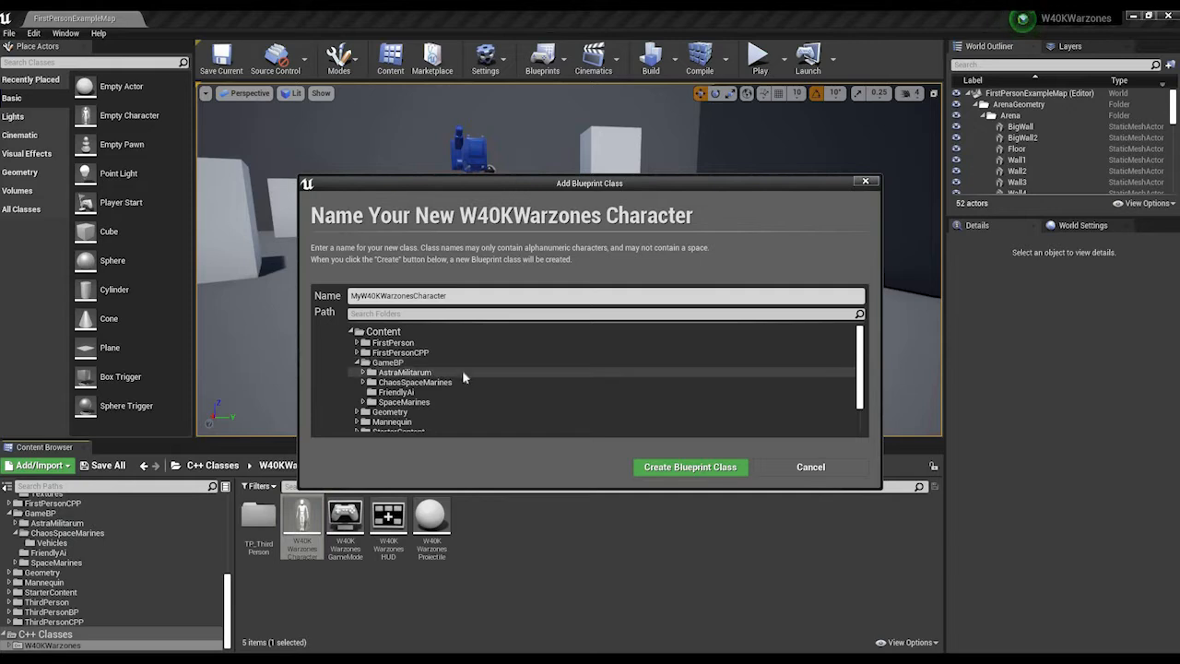
left_click(371, 403)
left_click(363, 402)
left_click(399, 412)
left_click(492, 295)
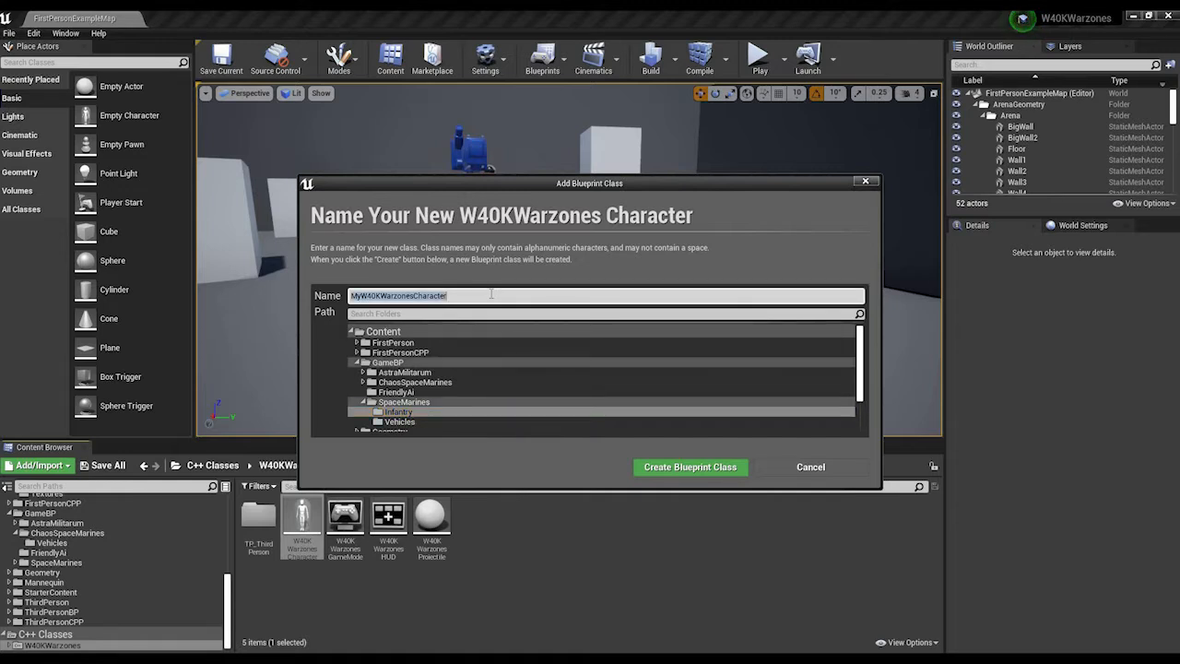
type("SpaceMarineInfantry")
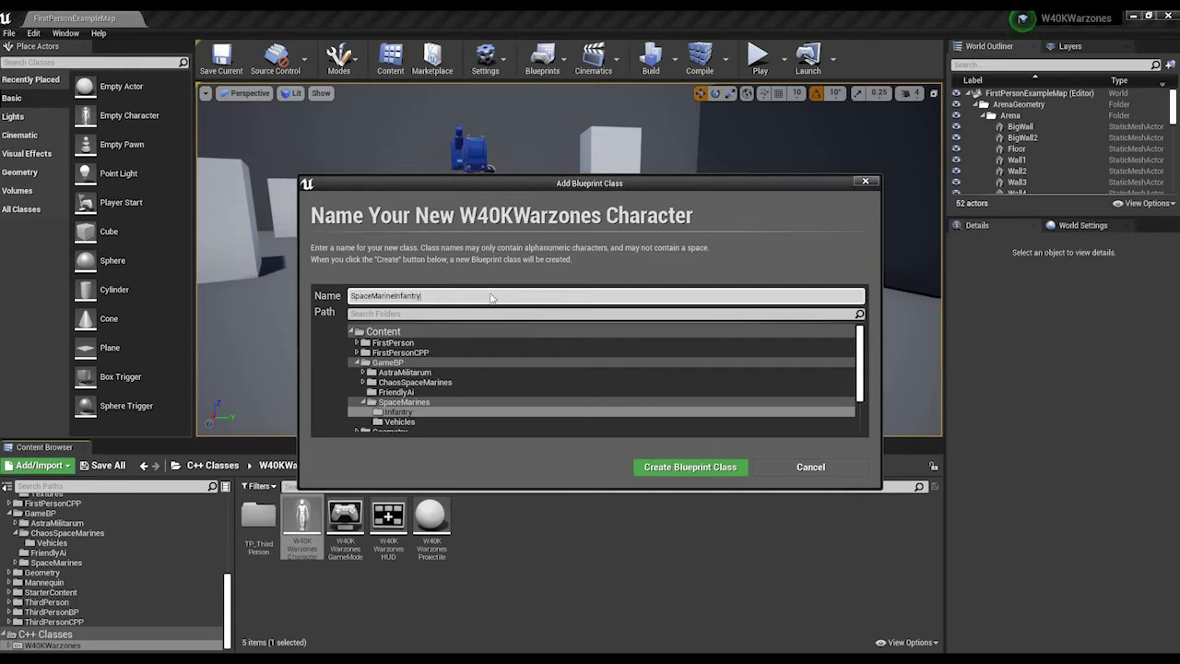
key("Return")
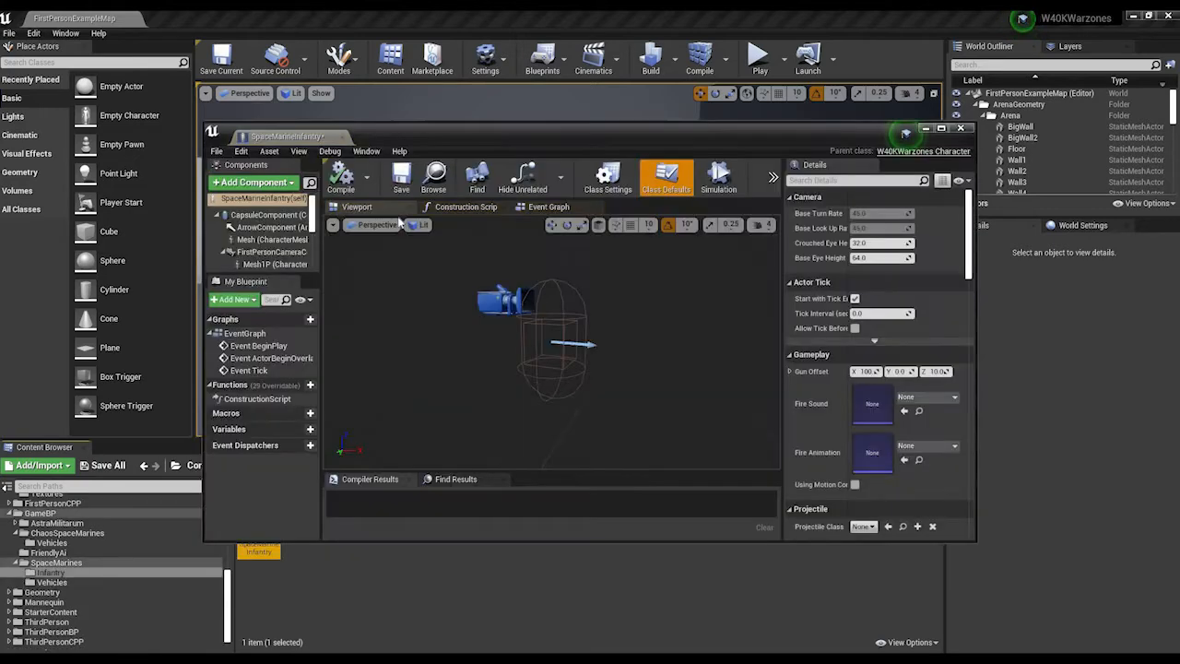
Step: Dock the SpaceMarineInfantry editor with the level tab and assign marinebody as the skeletal mesh of the CharacterMesh0 component
left_click_drag(306, 128, 284, 20)
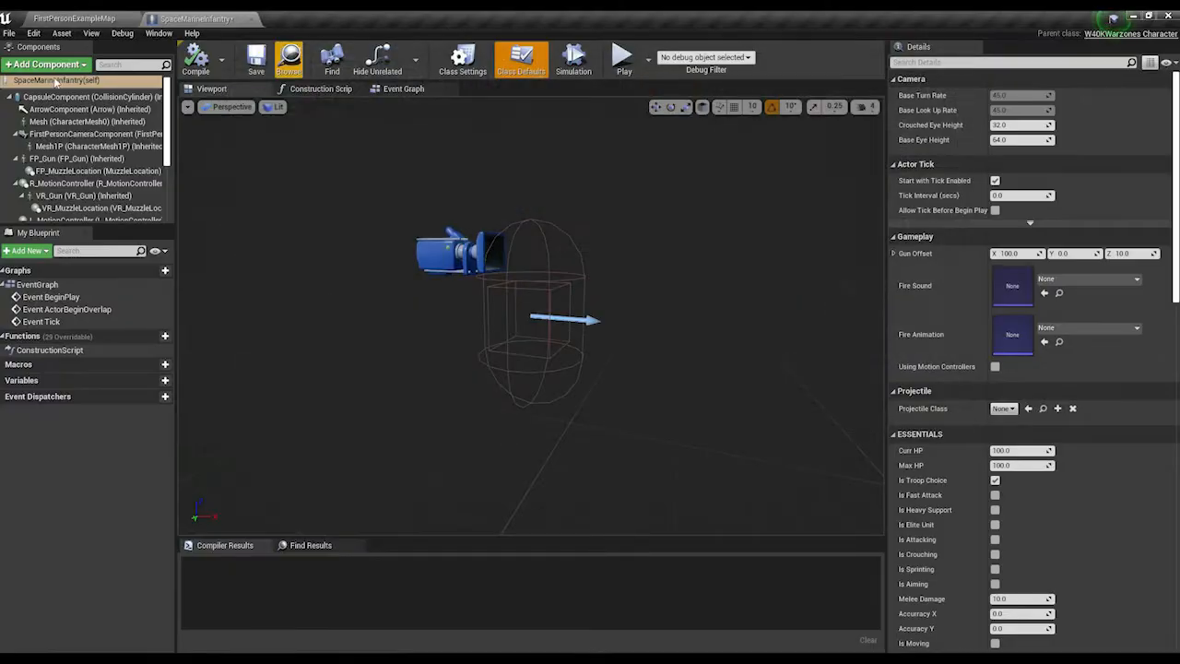
left_click(86, 121)
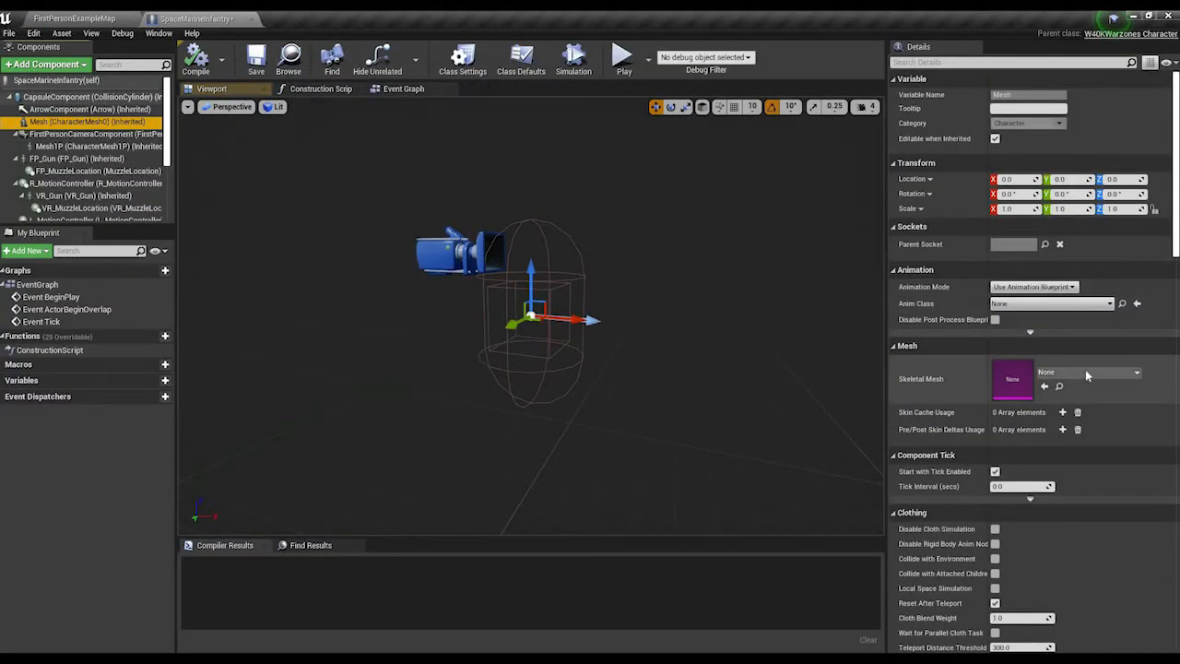
left_click(1088, 371)
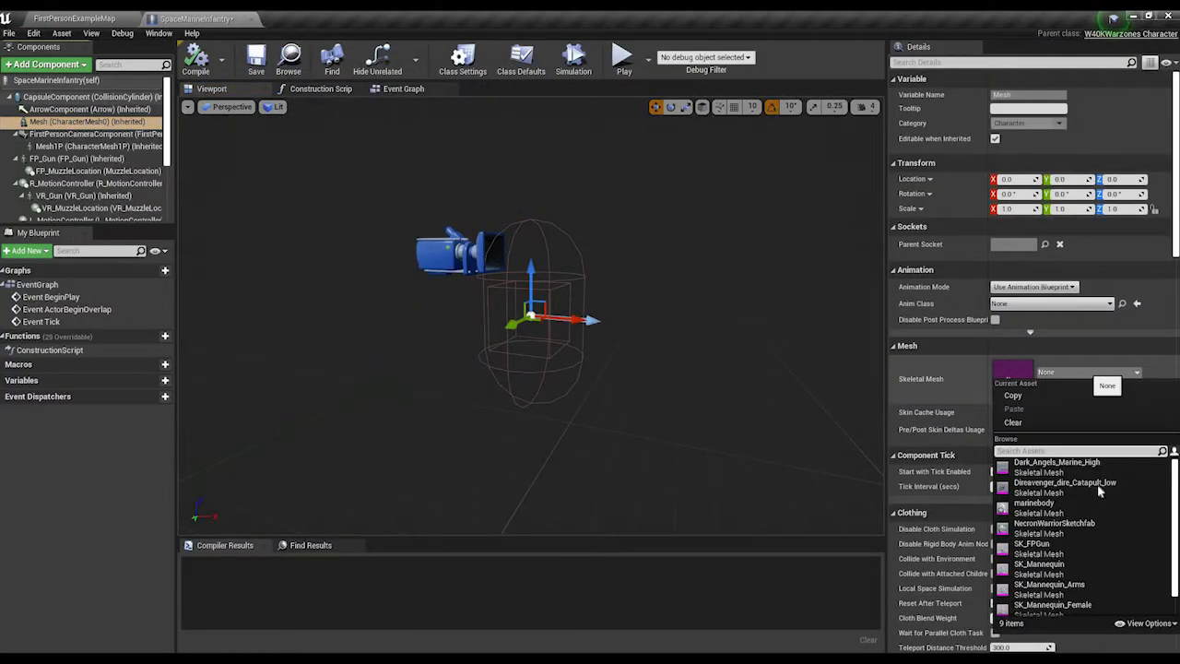
left_click(1033, 505)
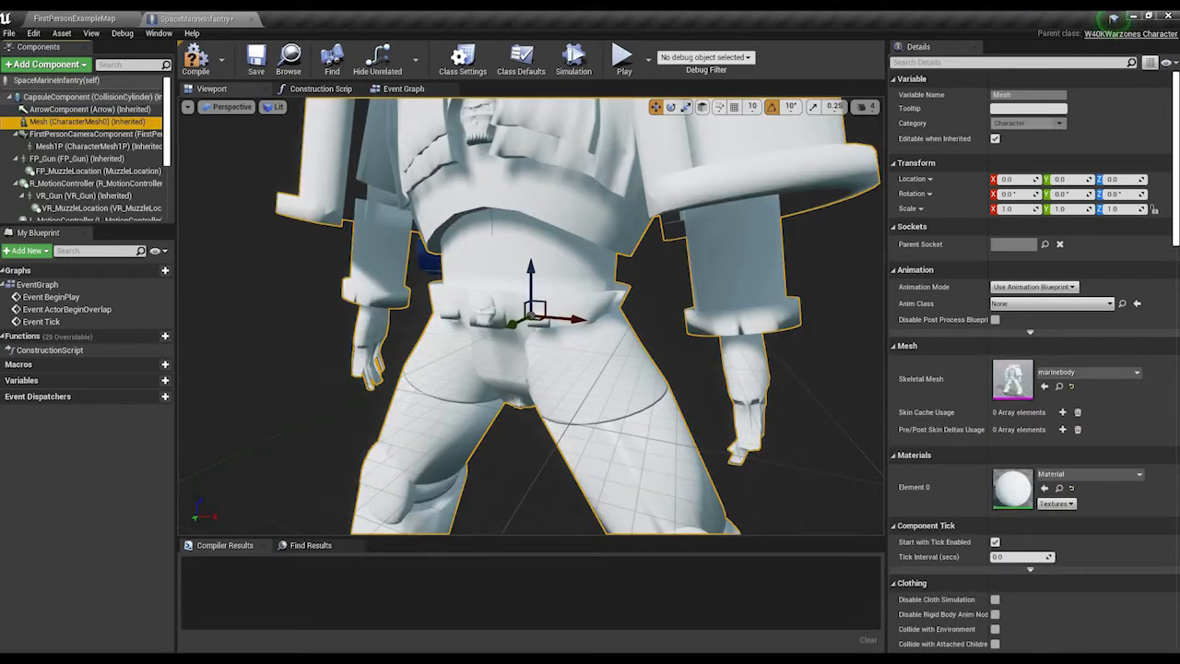
scroll(592, 271, "down", 8)
scroll(592, 271, "up", 3)
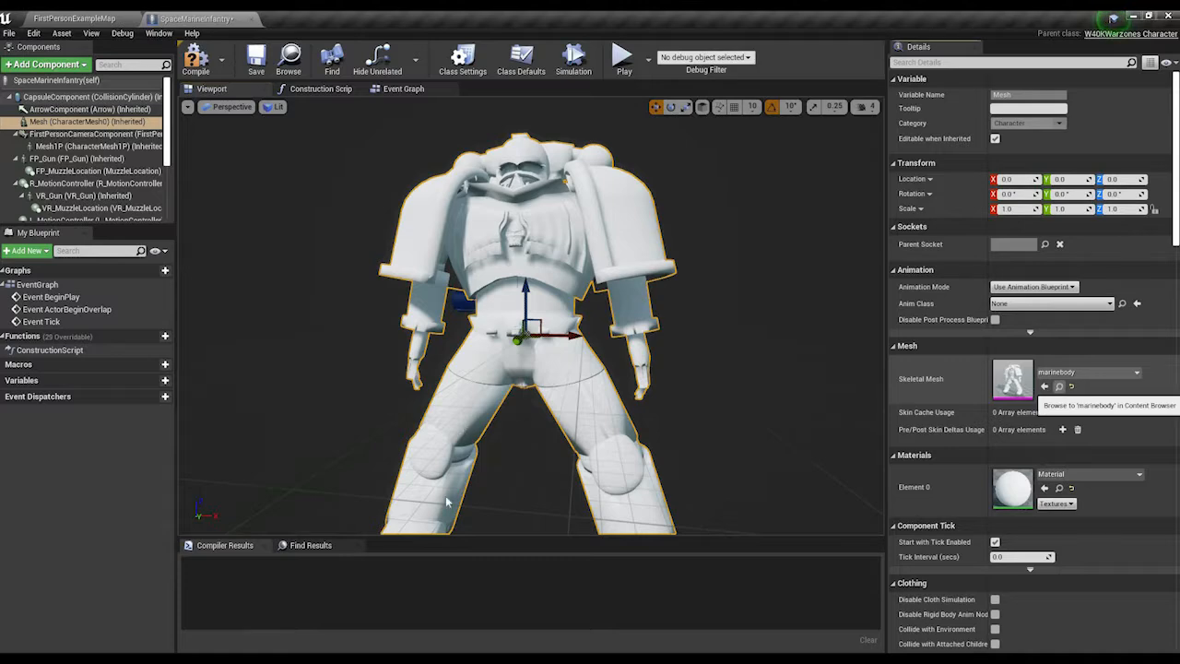
Step: Create an Animation Blueprint targeting marinebody_Skeleton in the TacticalMarine Animations folder and name it SMAnimBP
left_click(1060, 387)
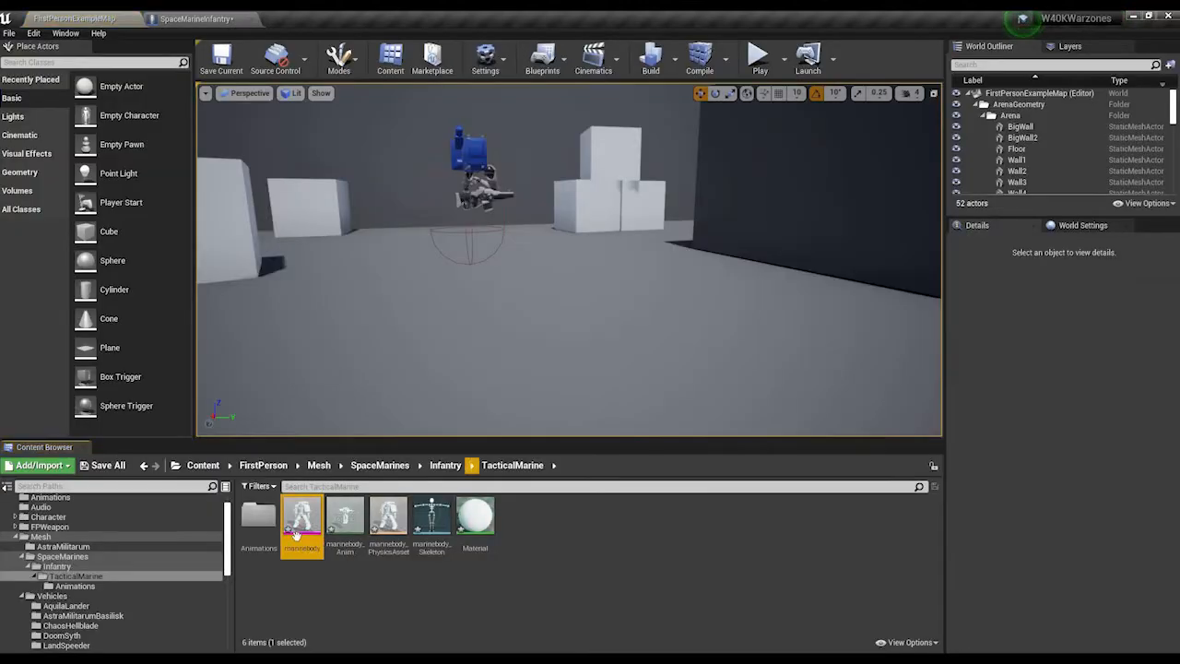
double_click(258, 516)
scroll(761, 608, "down", 1)
scroll(761, 608, "down", 2)
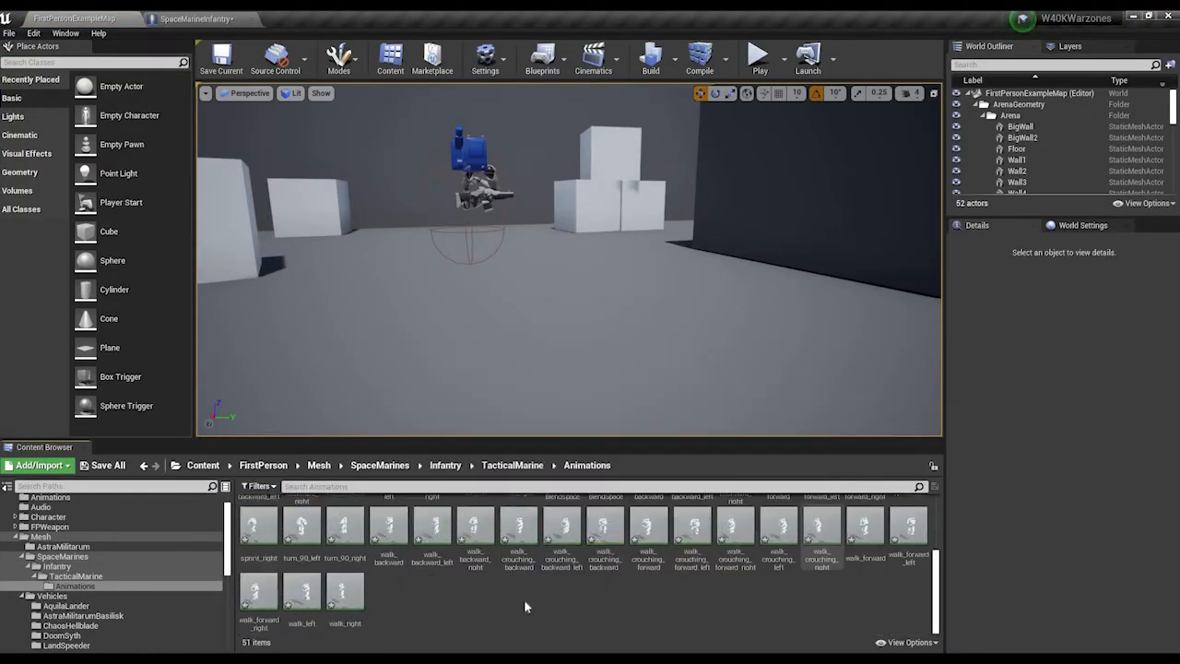
scroll(545, 595, "up", 2)
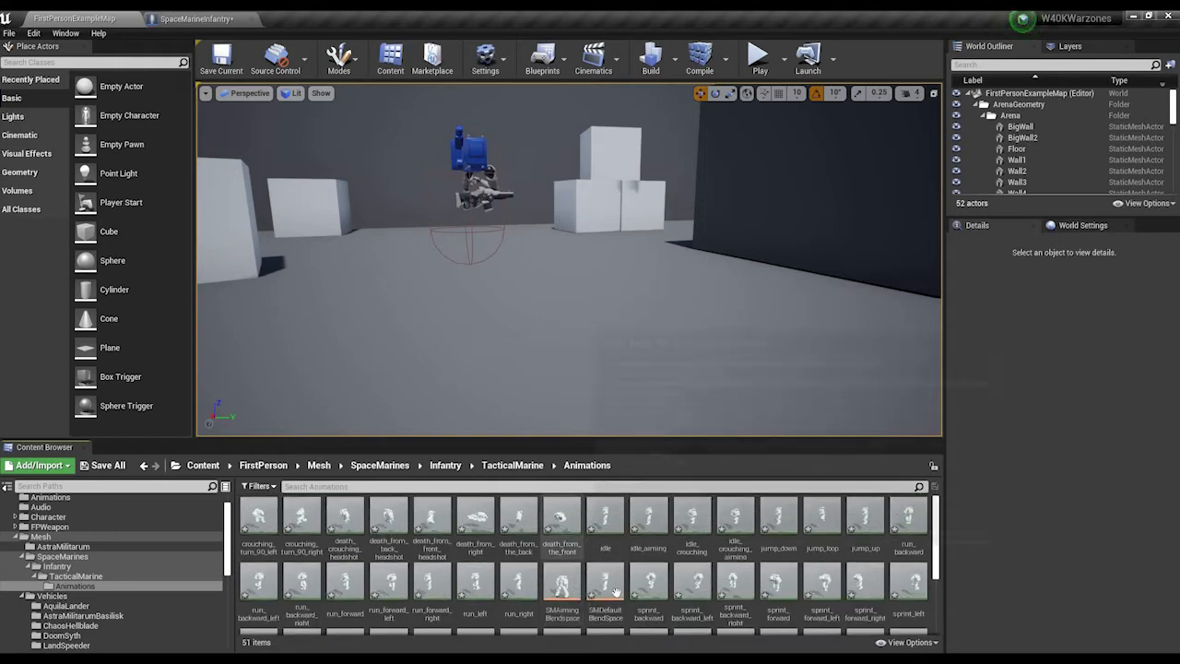
scroll(603, 579, "down", 3)
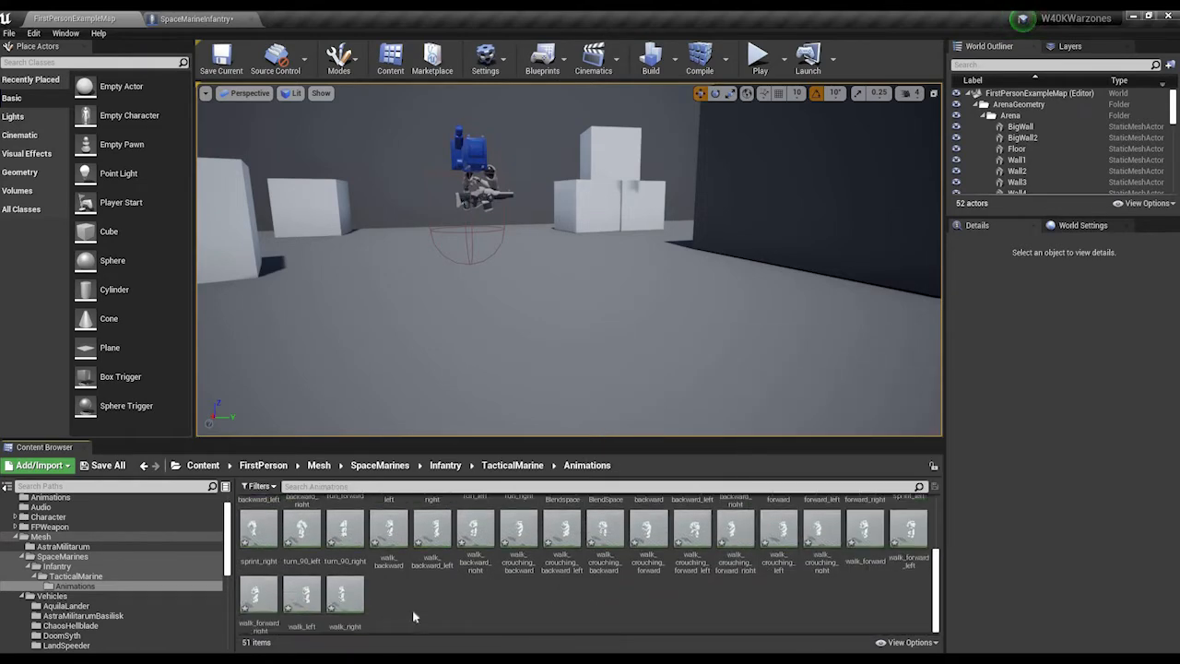
right_click(412, 608)
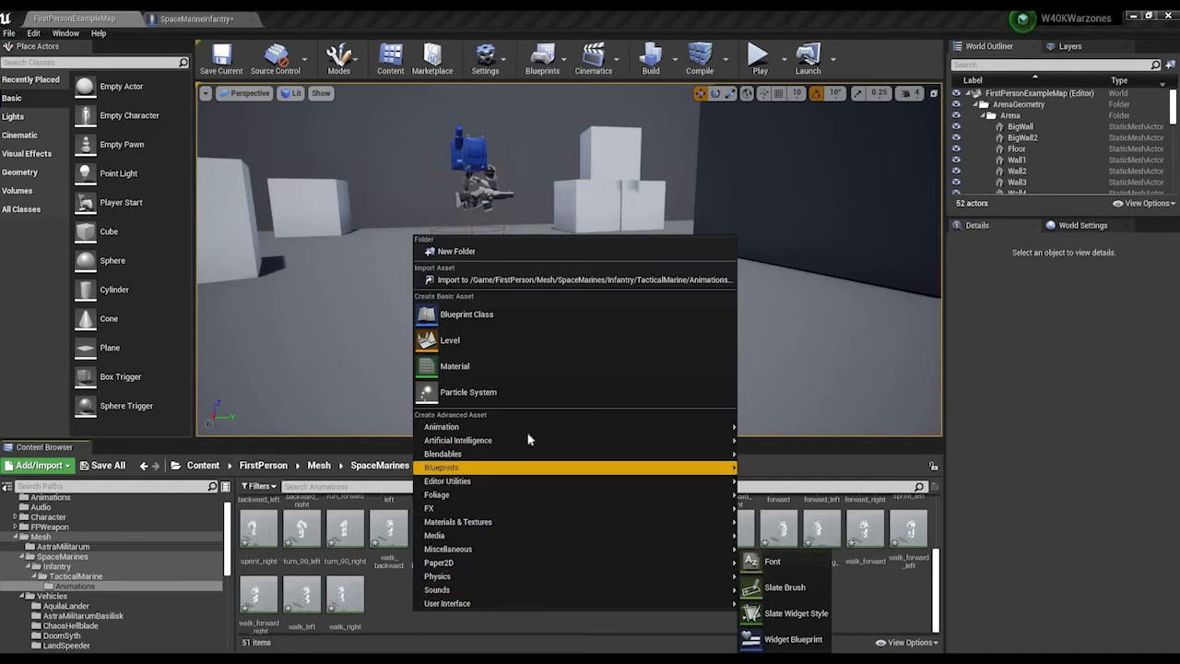
mouse_move(613, 429)
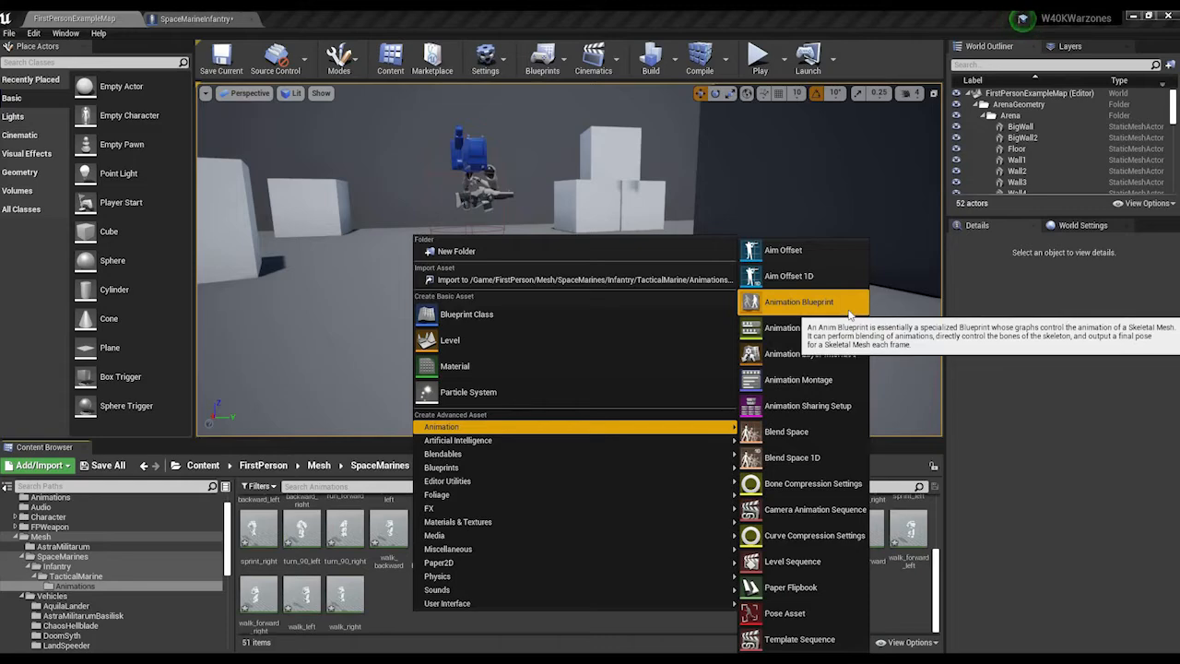
left_click(847, 307)
left_click(569, 413)
left_click(632, 541)
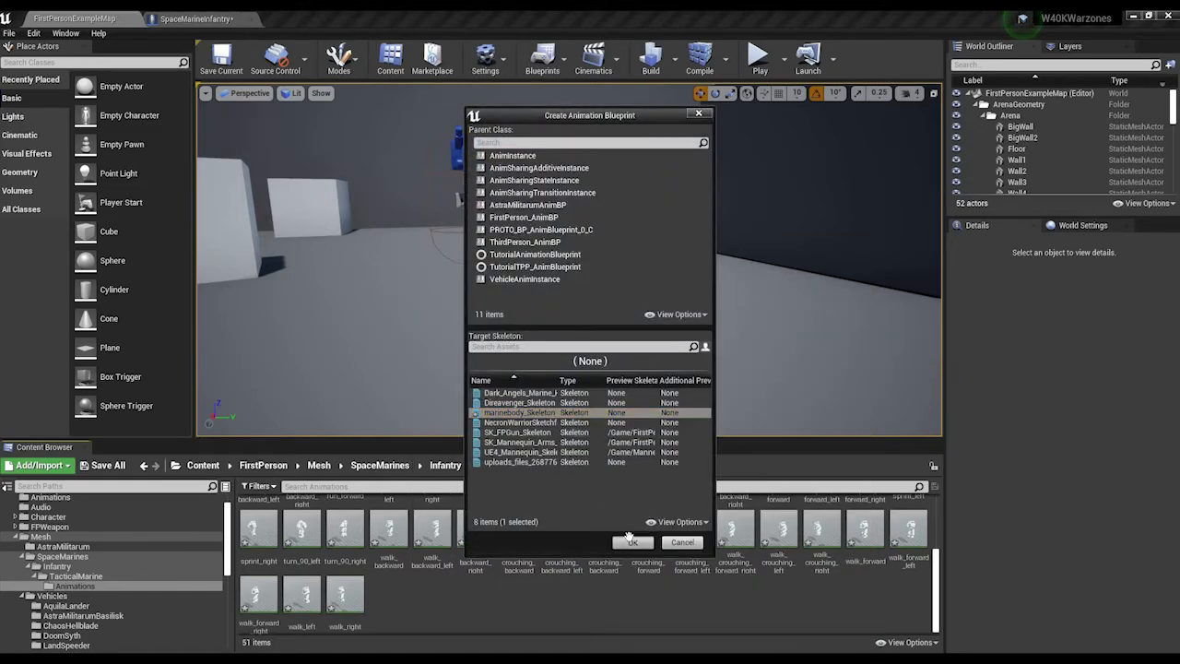
type("SMAnimBP")
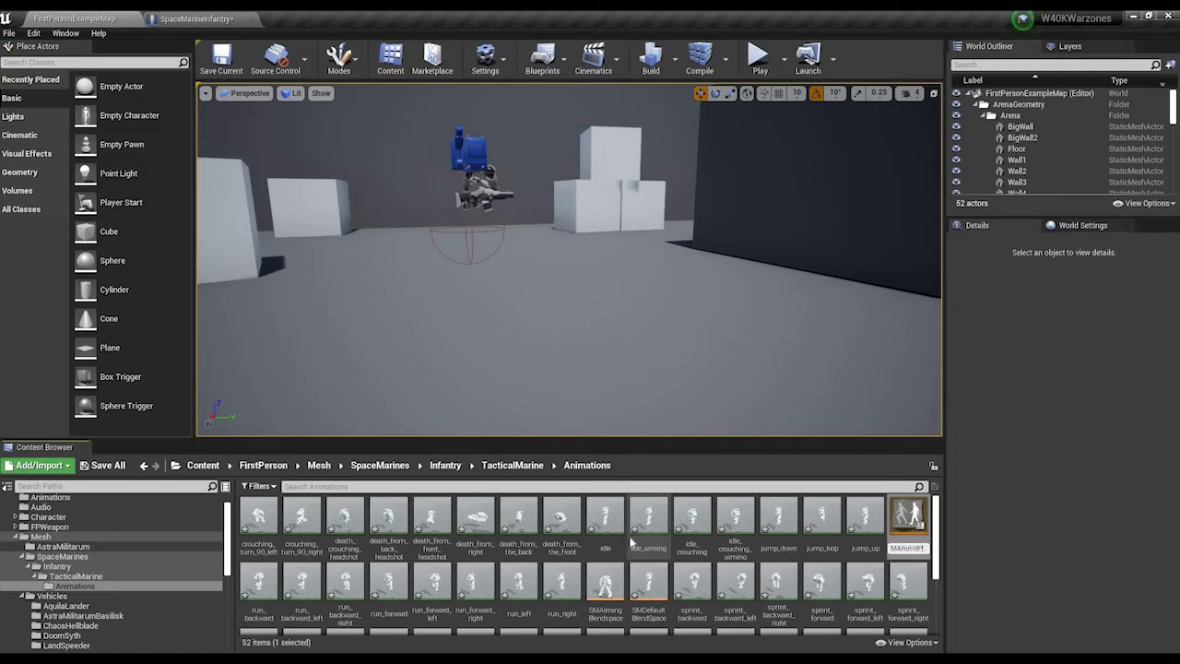
Step: Open SMAnimBP and feed its Output Pose from a new DefaultSlot node in the AnimGraph, with space between the nodes
key("Return")
double_click(606, 587)
left_click_drag(630, 389, 479, 334)
type("defau")
key("Return")
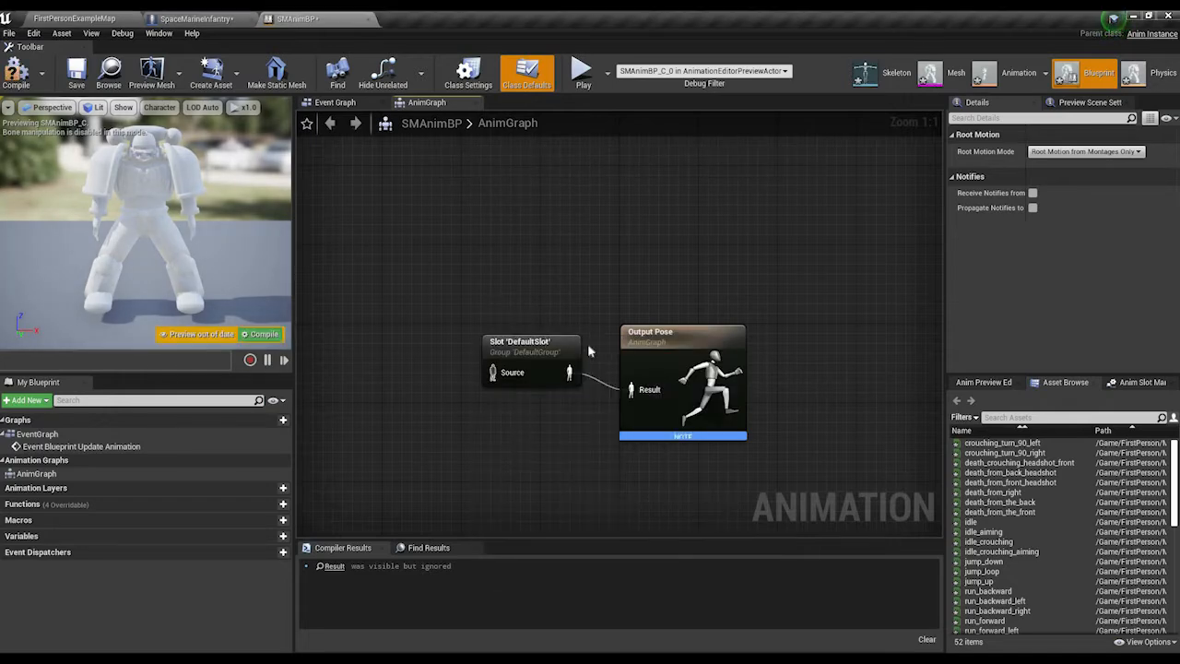
left_click(500, 366)
left_click_drag(500, 366, 461, 386)
Step: Add a new state machine to the AnimGraph as the source of the DefaultSlot node
right_click_drag(300, 341, 572, 310)
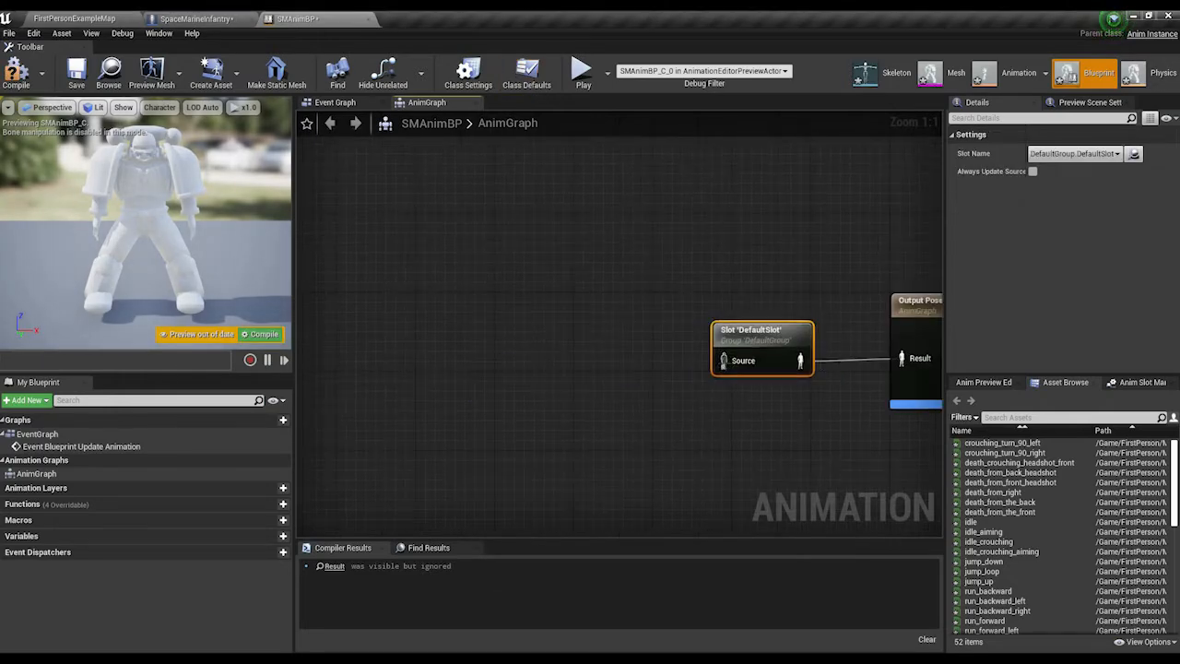
left_click_drag(724, 360, 566, 306)
type("state")
key("Return")
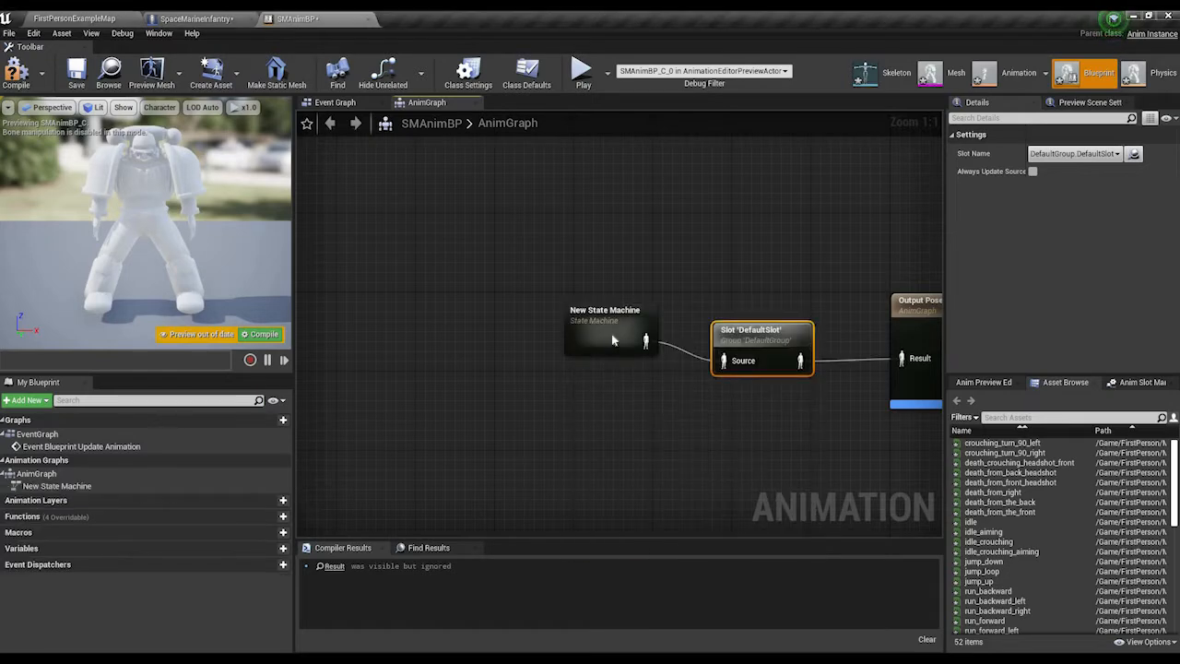
Step: Open the new state machine and add a state named Default connected from Entry
double_click(627, 343)
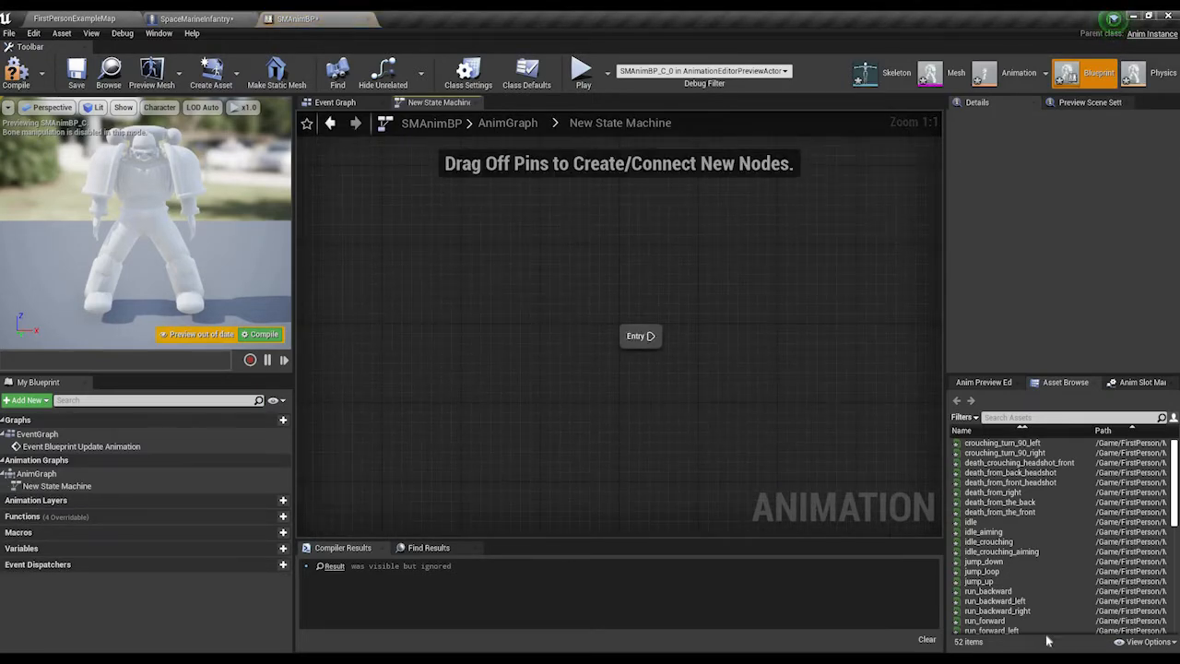
right_click_drag(774, 350, 646, 329)
left_click_drag(522, 313, 606, 277)
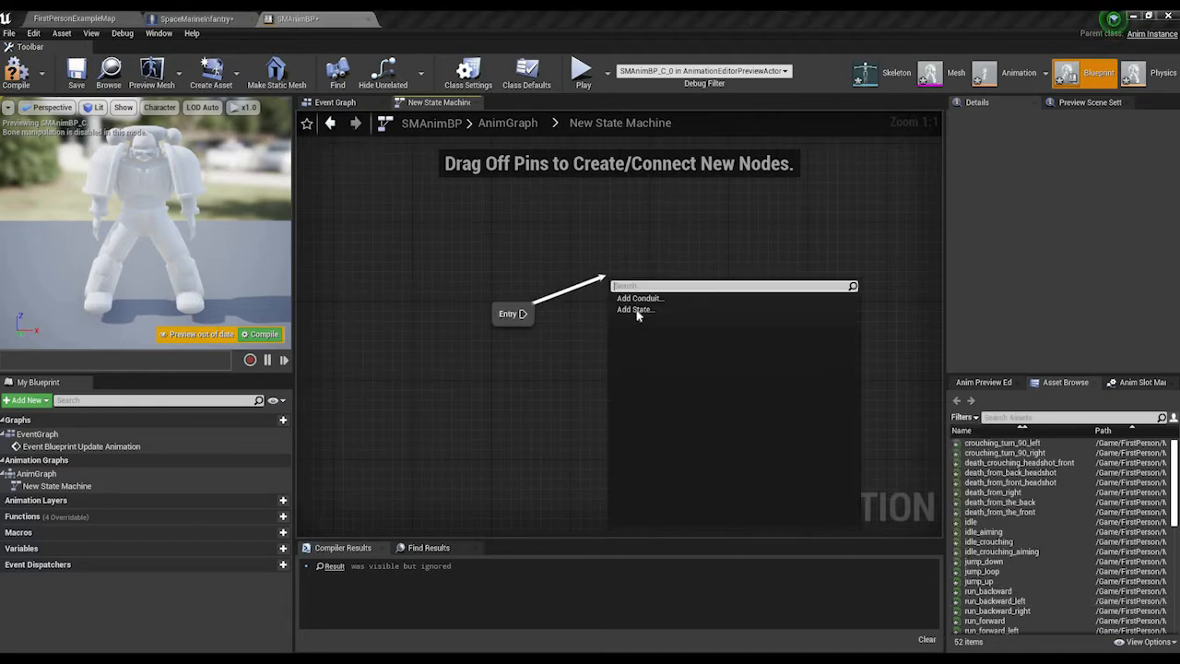
left_click(636, 310)
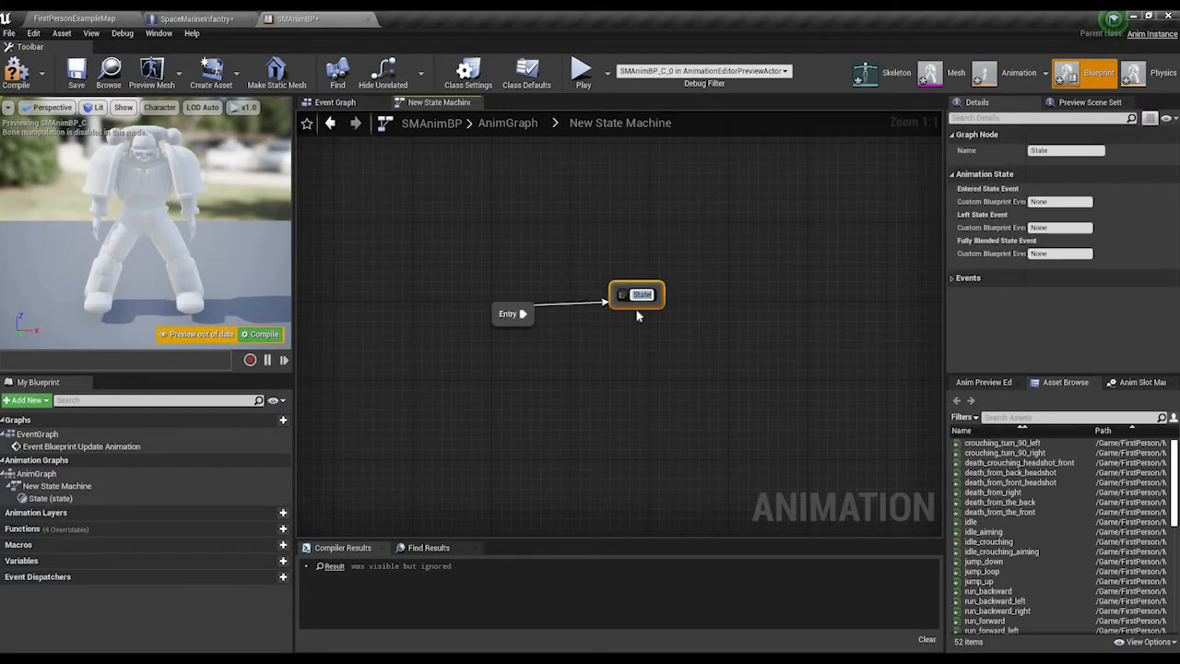
type("Defaul")
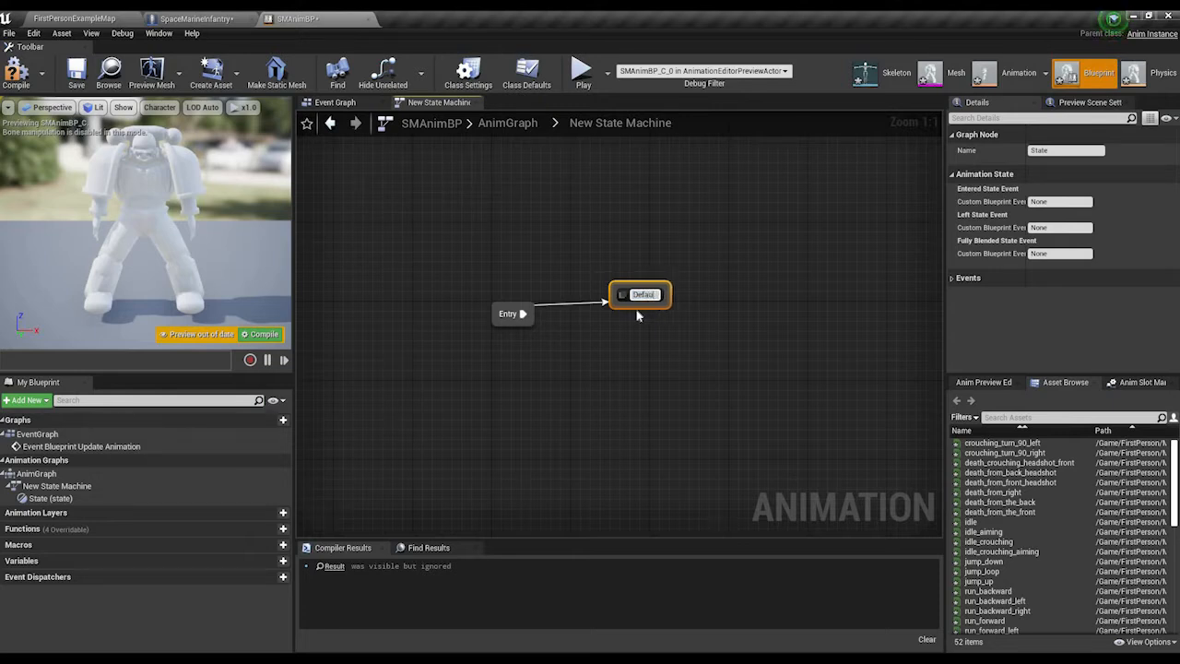
type("t")
key("Return")
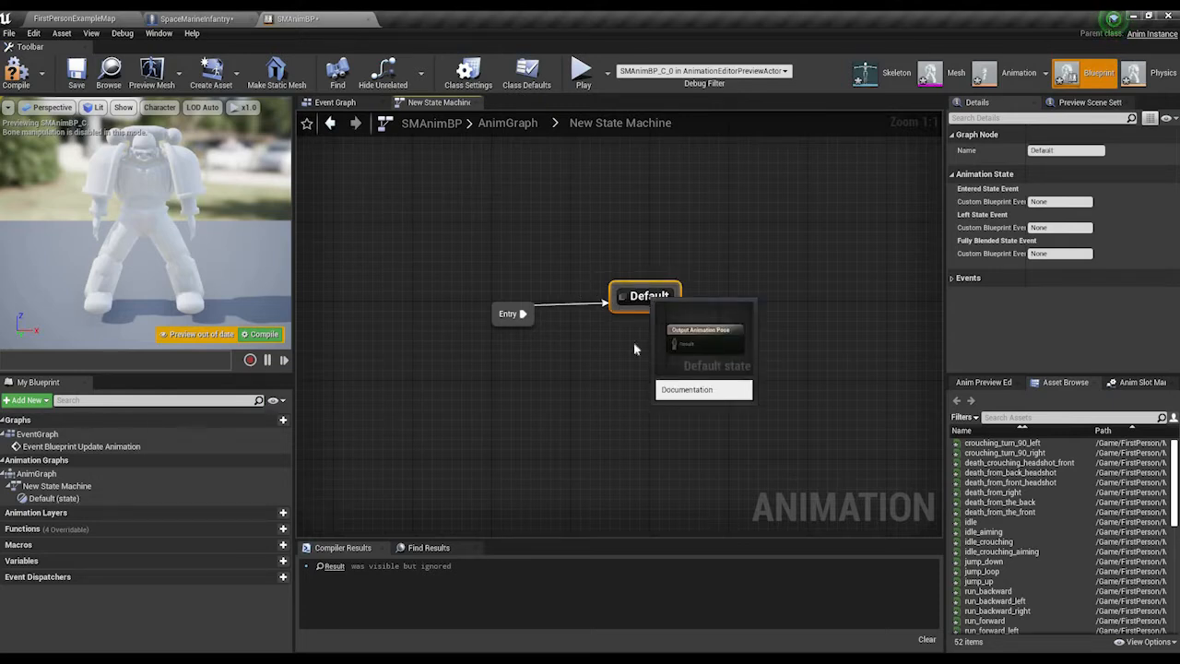
Step: Inside the Default state, add an SMDefaultBlendSpace player feeding the Output Animation Pose
double_click(642, 295)
left_click_drag(585, 323, 470, 307)
type("smde")
key("Return")
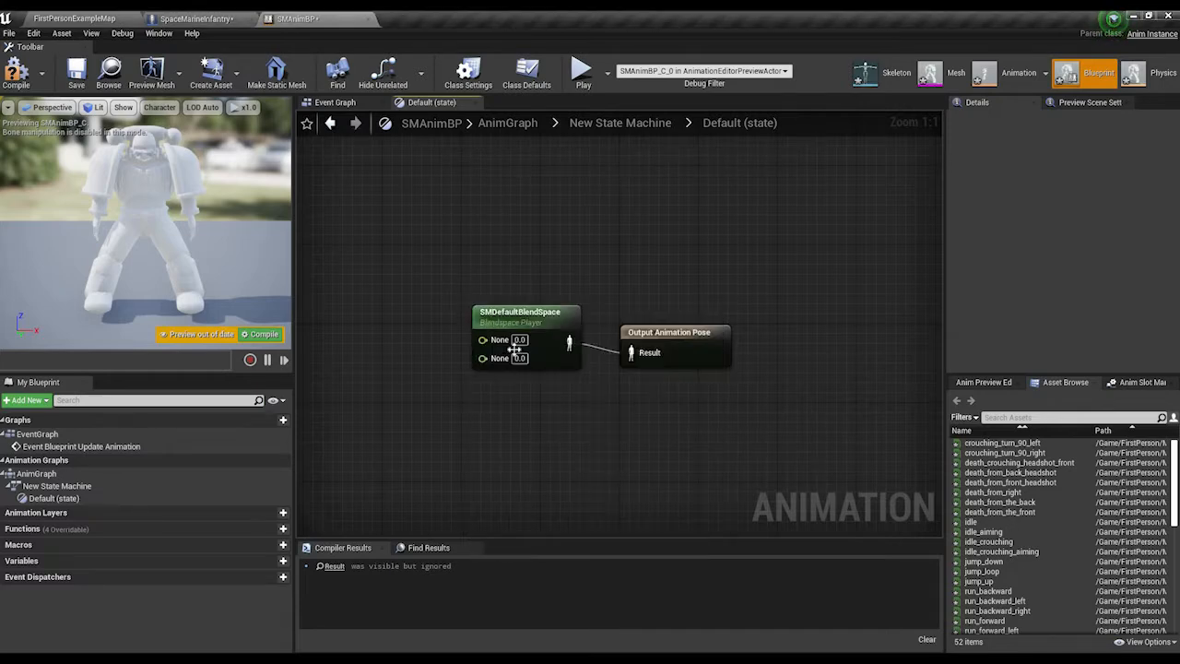
Step: Promote the first input of the SMDefaultBlendSpace node to a float variable named S[eedV
left_click_drag(482, 339, 333, 266)
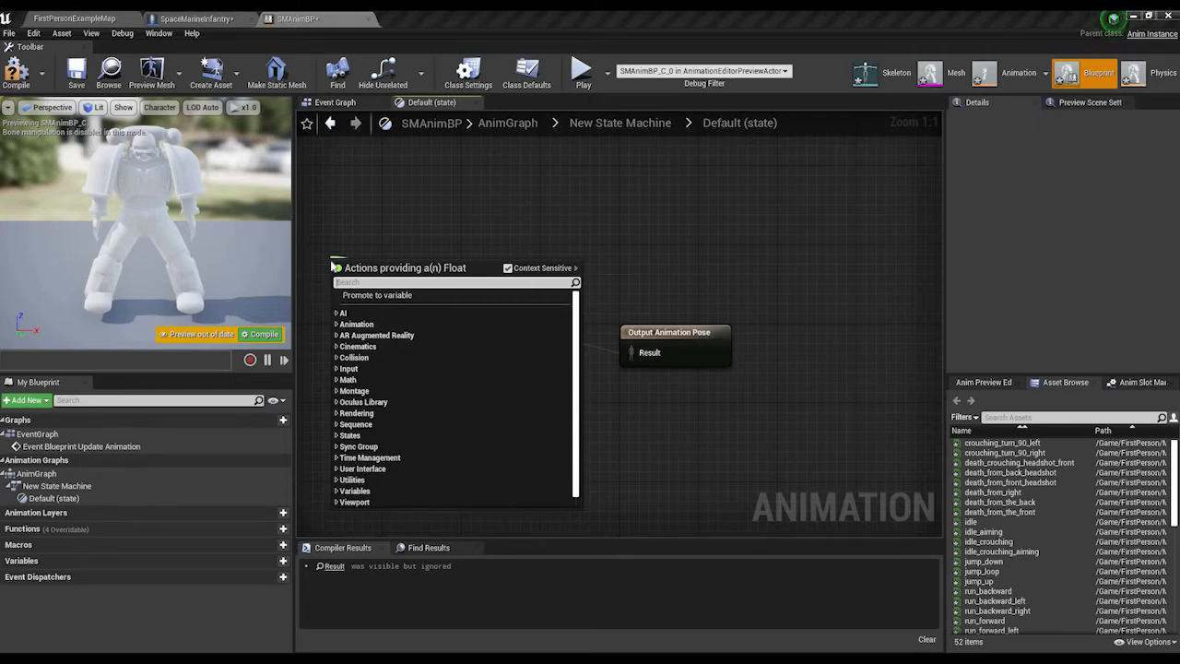
type("promote")
key("Return")
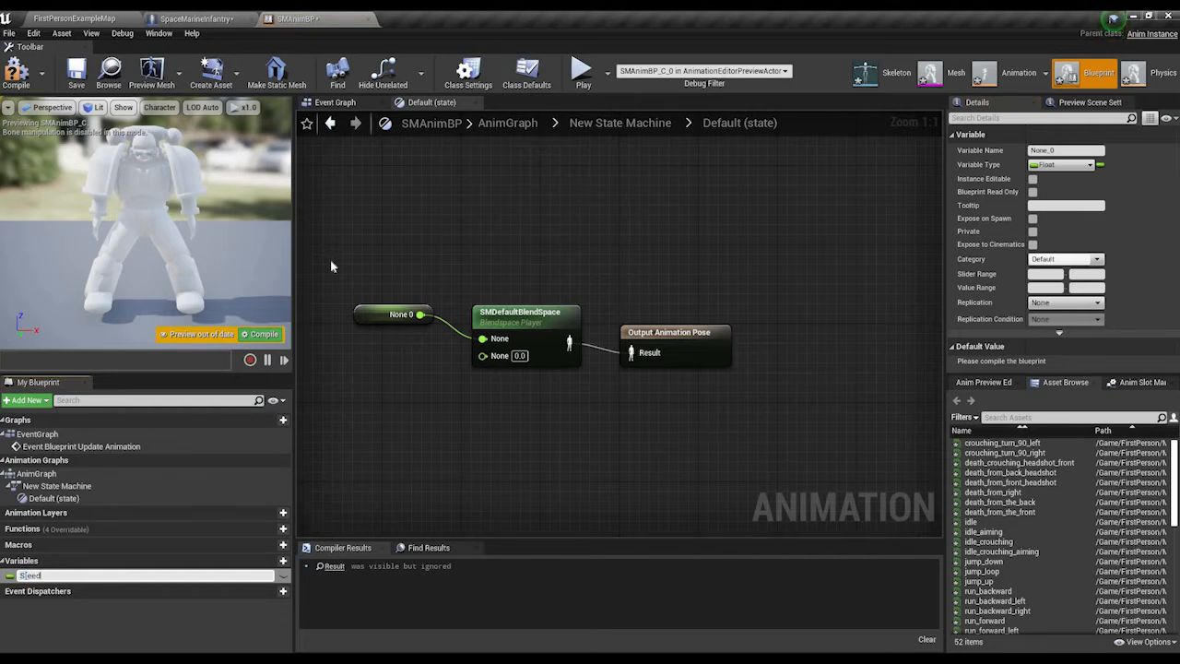
key("Return")
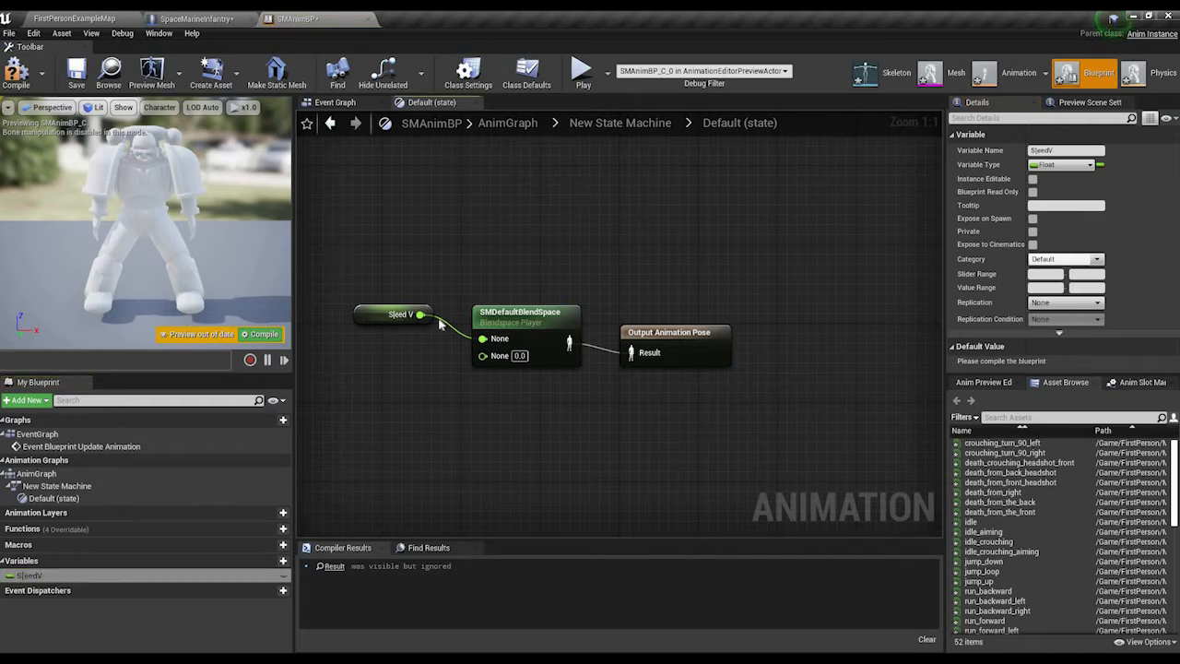
Step: Promote the second SMDefaultBlendSpace input to a float variable named SpeedH and place its node below the S[eedV node
left_click(477, 358)
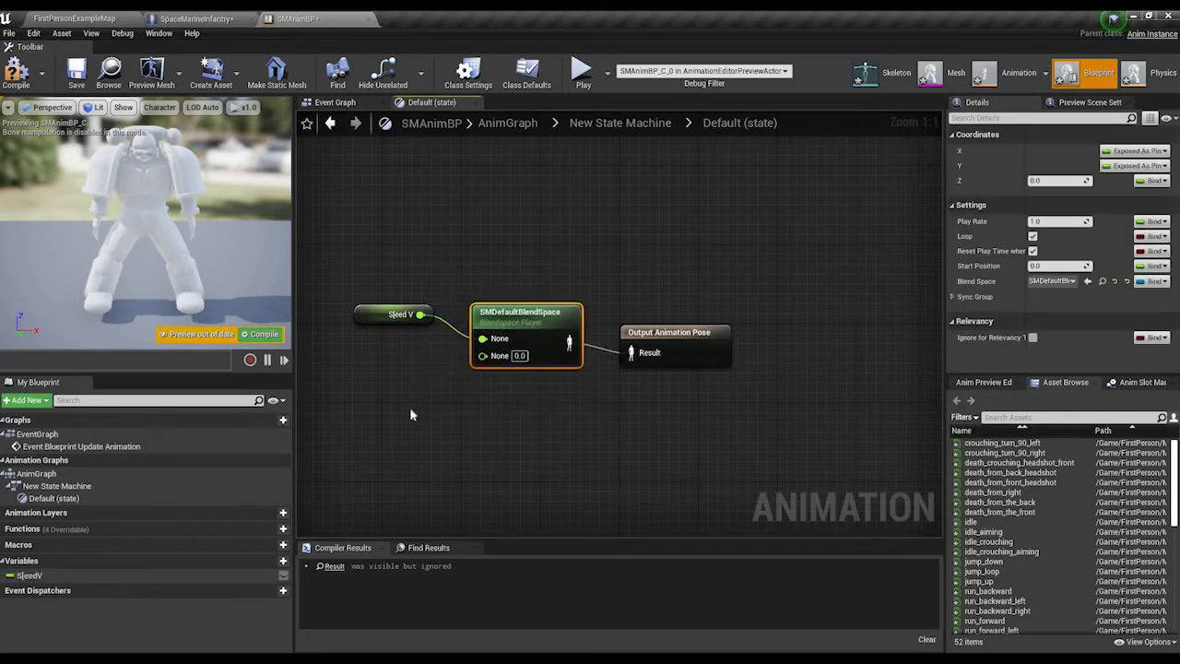
left_click_drag(485, 356, 399, 443)
type("s")
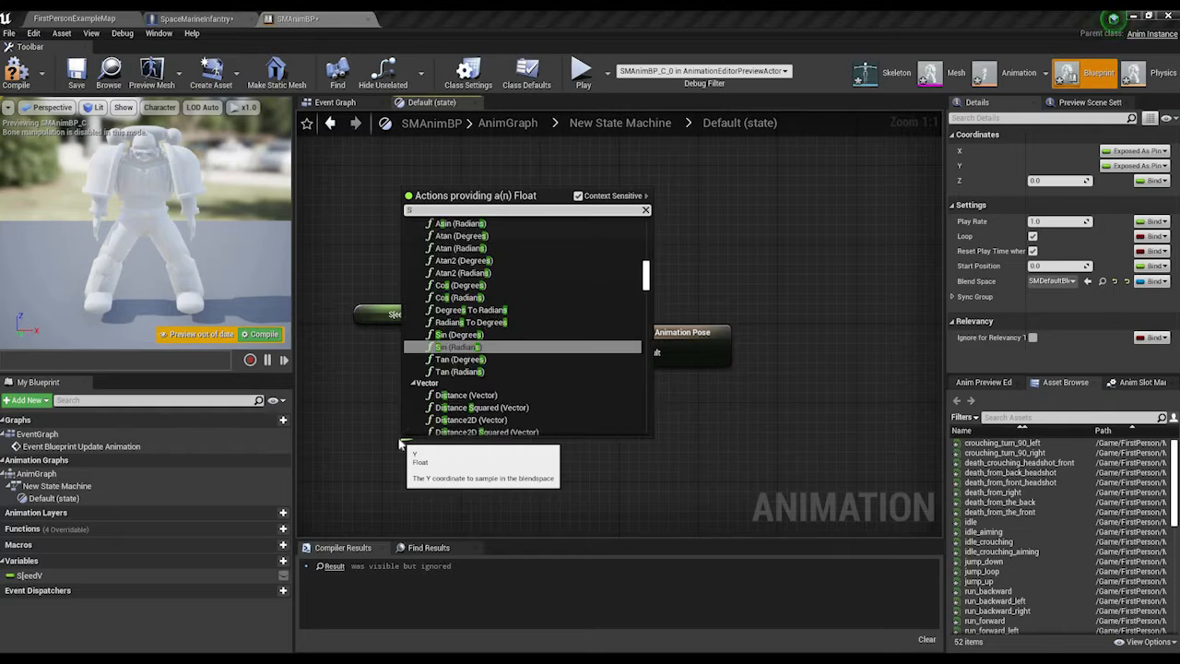
key("BackSpace")
type("pr")
key("Return")
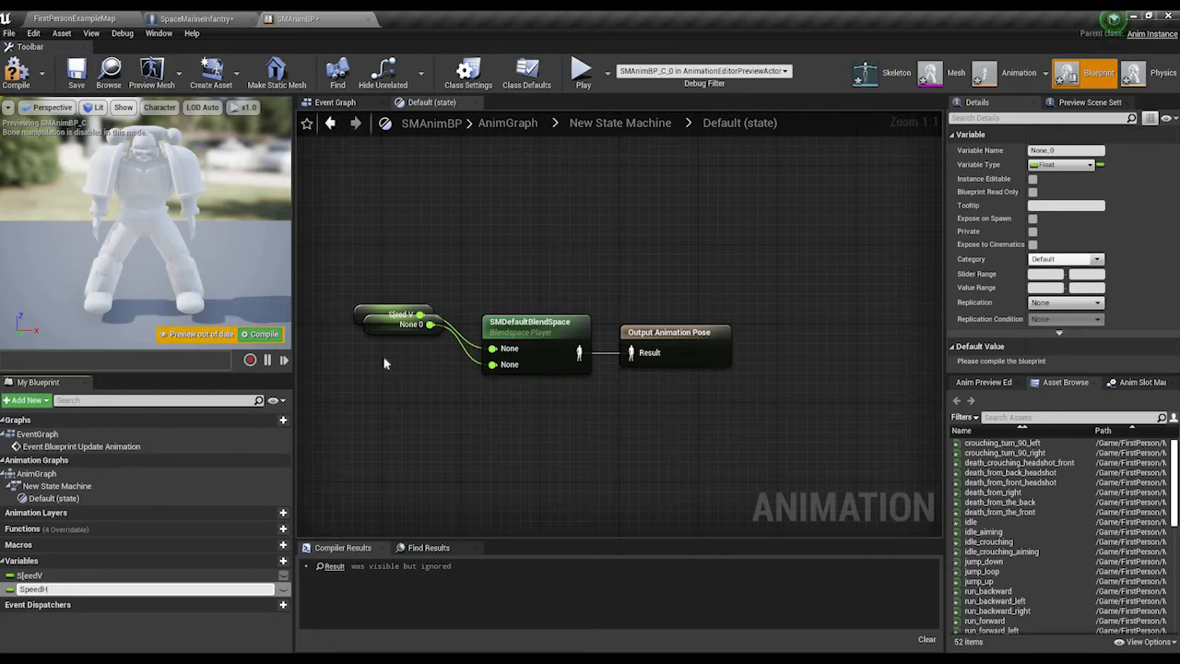
key("Return")
left_click_drag(406, 324, 415, 385)
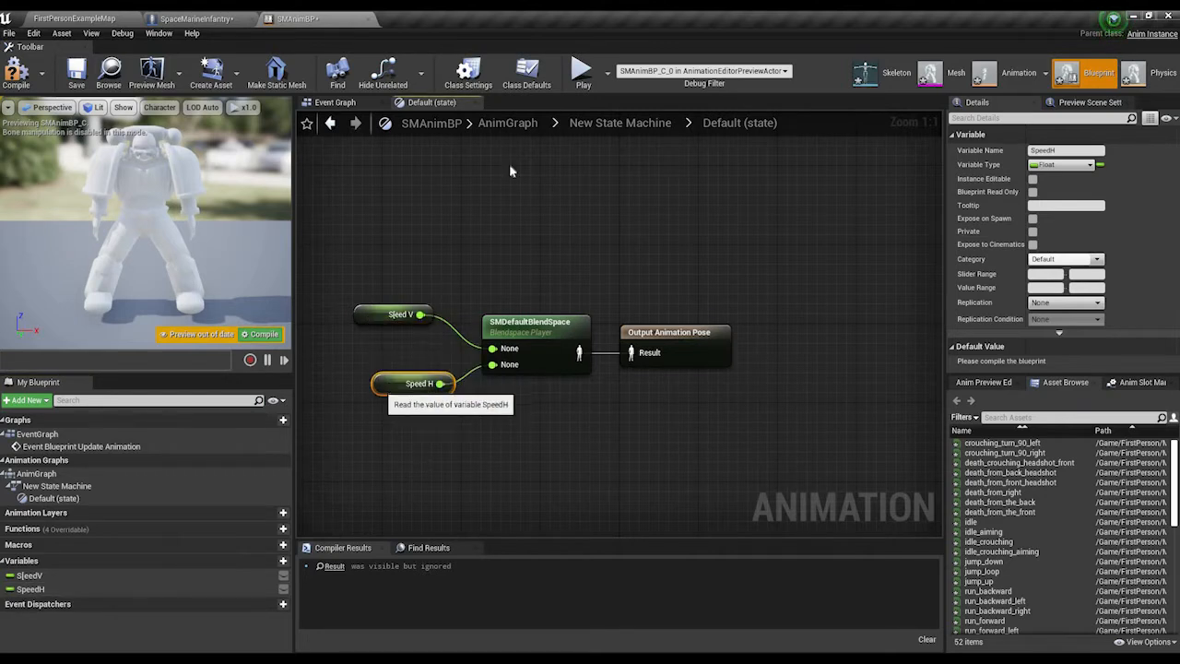
Step: In the Event Graph, add a Get Velocity node taking the Return Value of Try Get Pawn Owner as its target
left_click(335, 102)
right_click_drag(708, 358, 627, 382)
left_click_drag(589, 370, 689, 343)
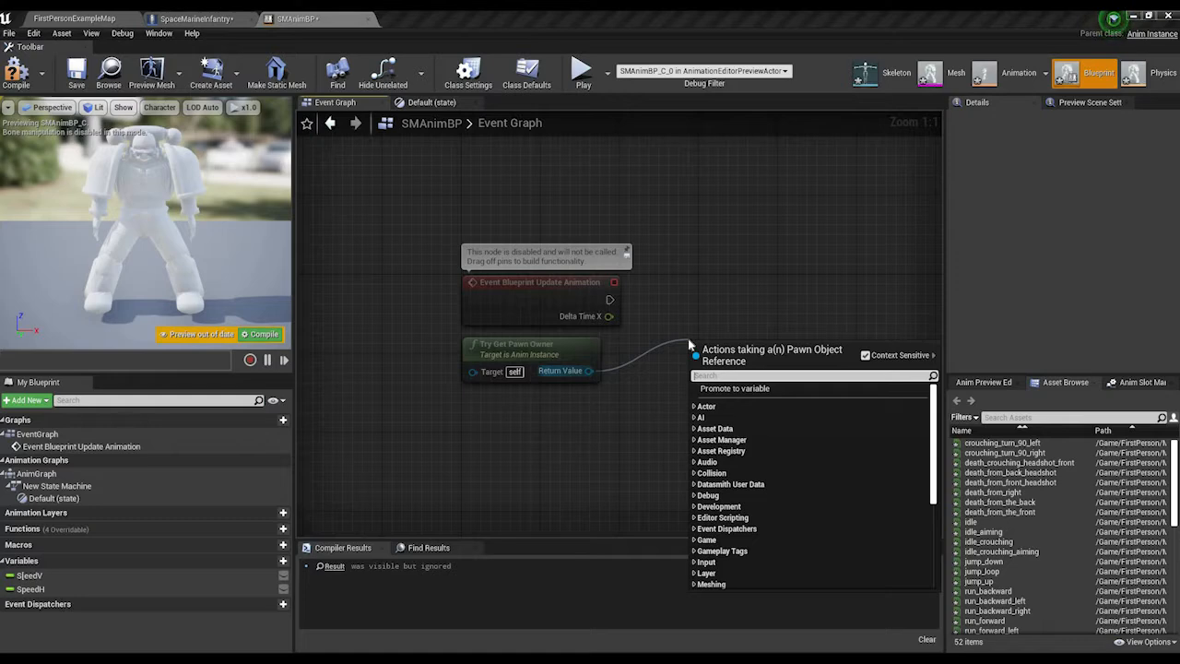
type("velo")
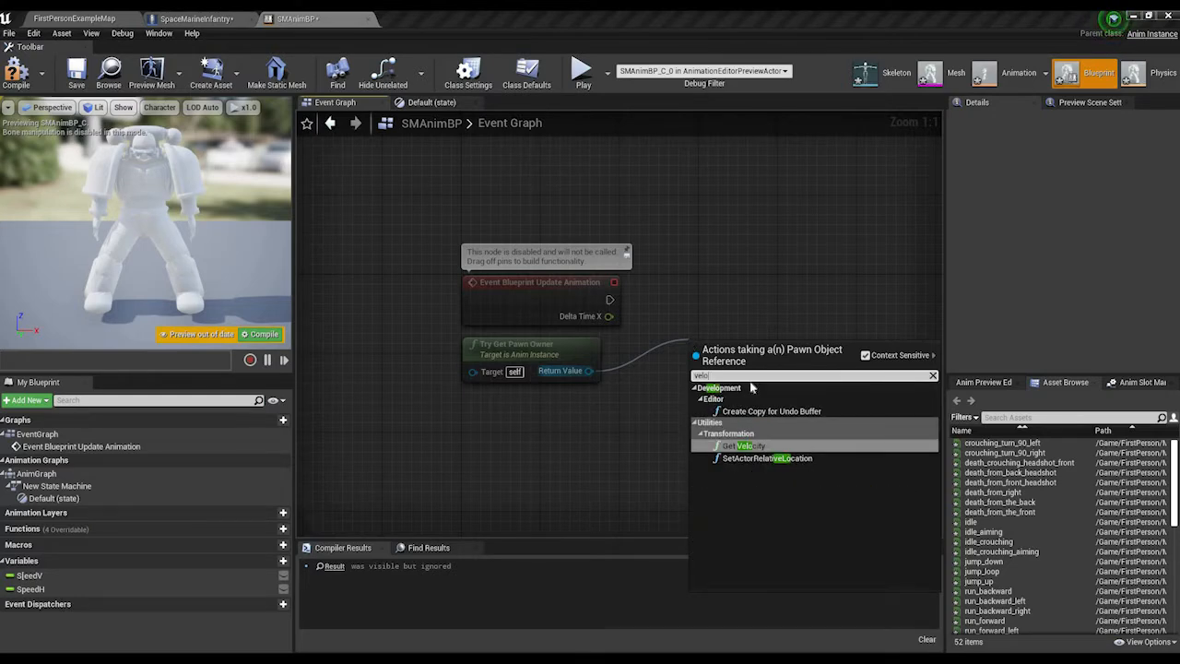
key("Return")
Step: Feed Get Velocity's Return Value into a new VectorLength node and place that node directly above Get Velocity
right_click_drag(575, 332, 407, 329)
left_click_drag(589, 352, 804, 297)
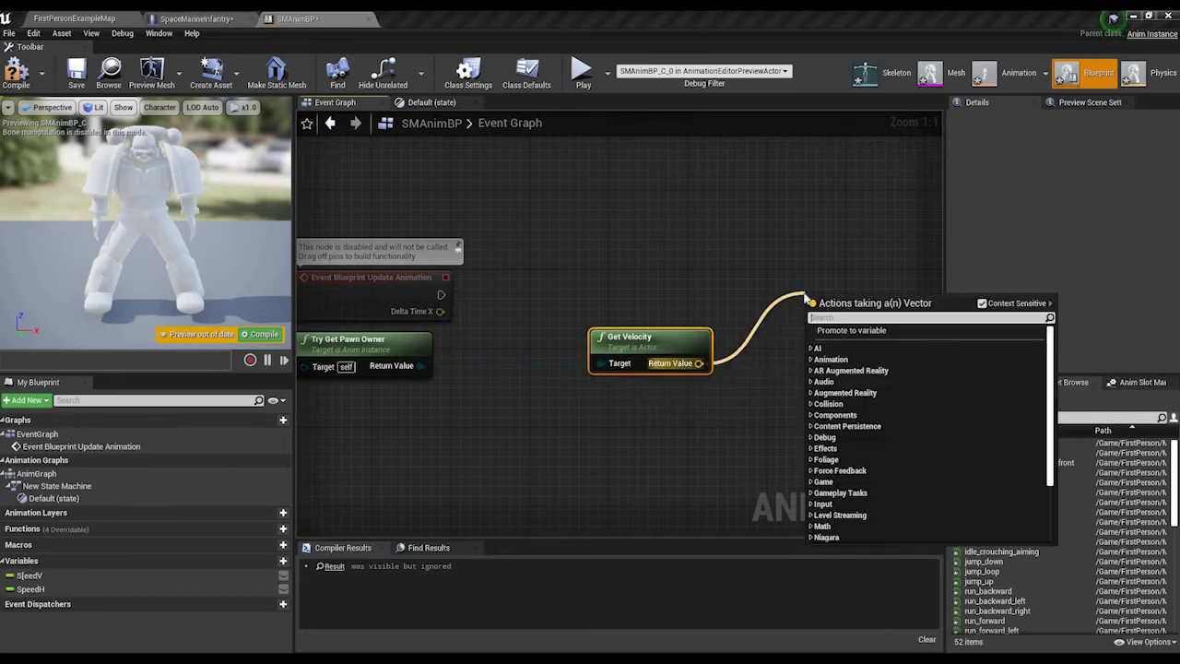
type("vectorl")
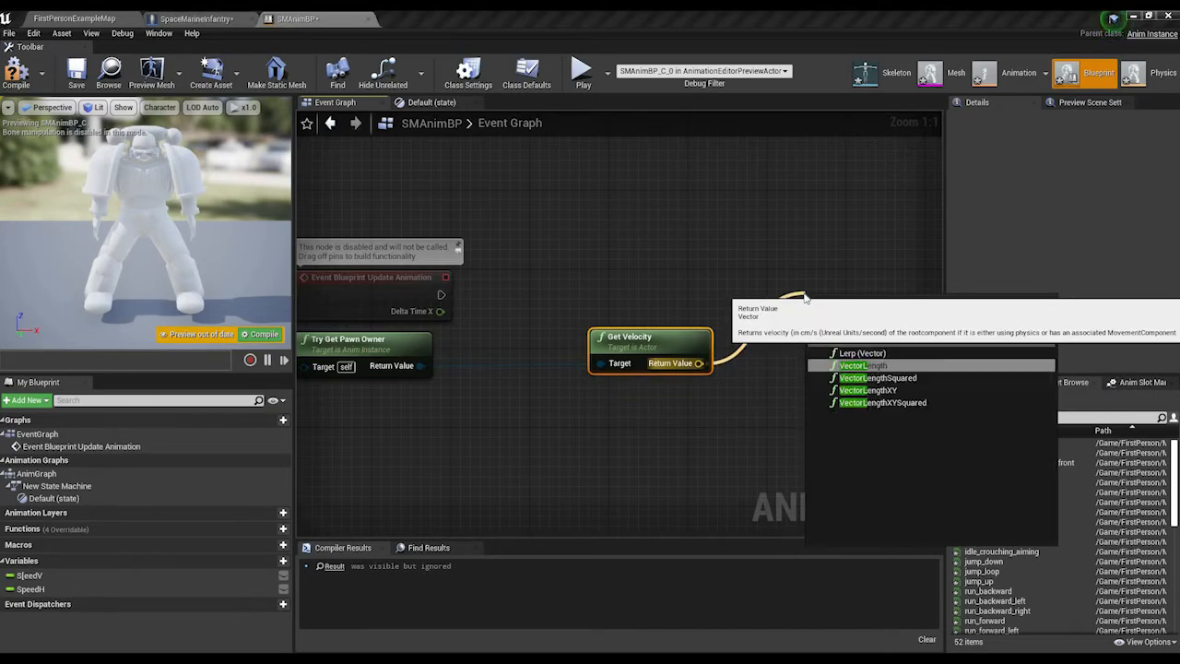
key("Return")
left_click_drag(847, 301, 624, 305)
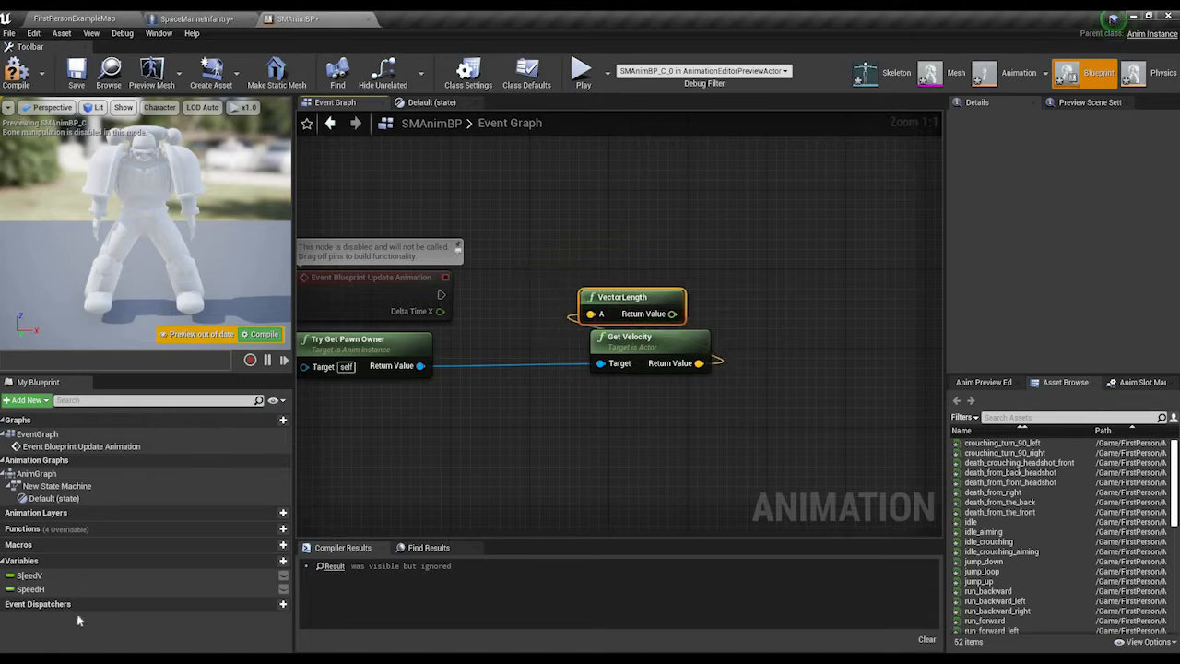
Step: Set S[eedV from the VectorLength result, executed by Event Blueprint Update Animation, and compile the Animation Blueprint
left_click_drag(28, 576, 672, 314)
left_click_drag(793, 318, 382, 236)
key("F7")
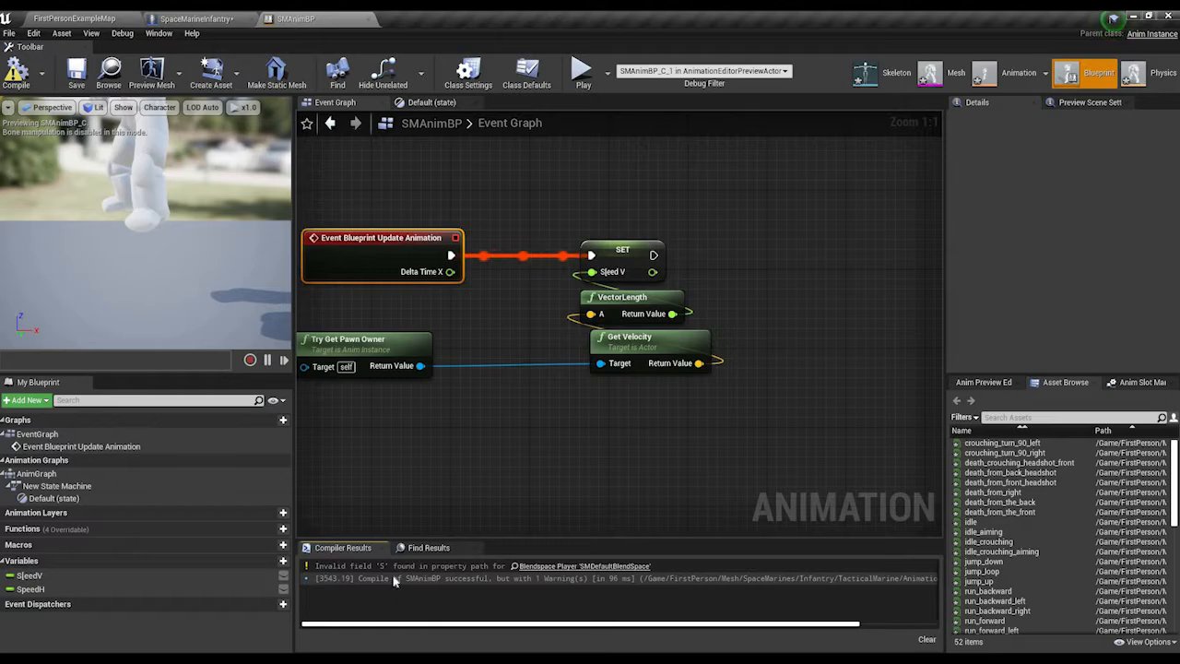
Step: Open SMDefaultBlendSpace from the compiler warning's node and name its axes Horizontal and Vertical
left_click(558, 567)
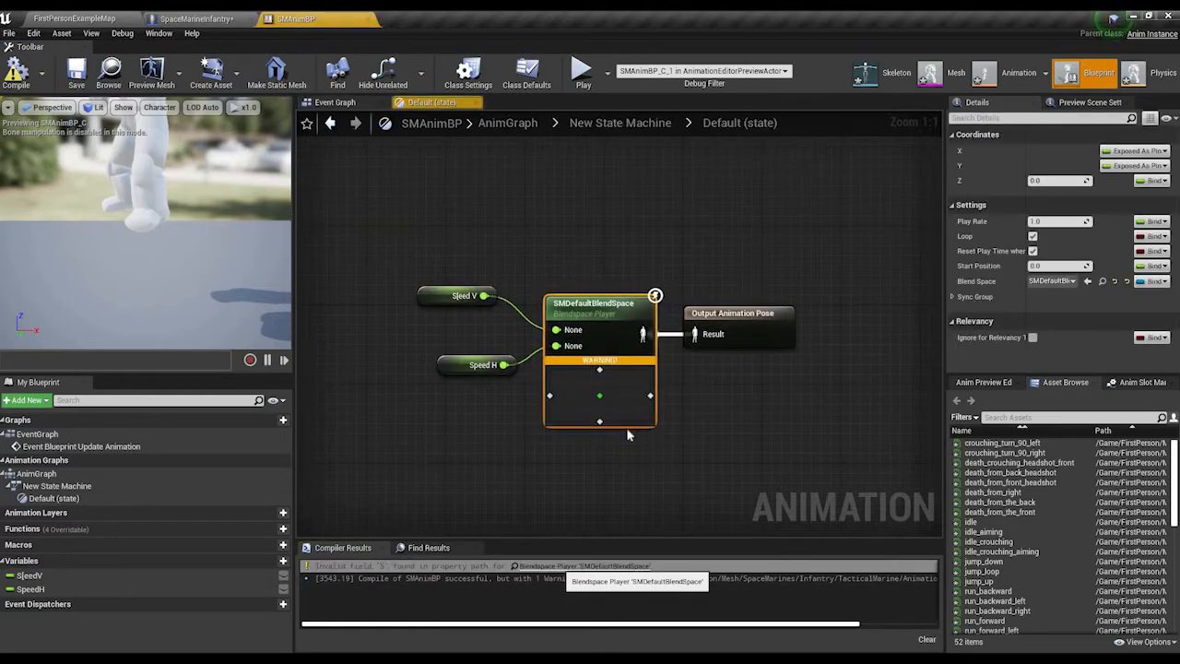
double_click(628, 316)
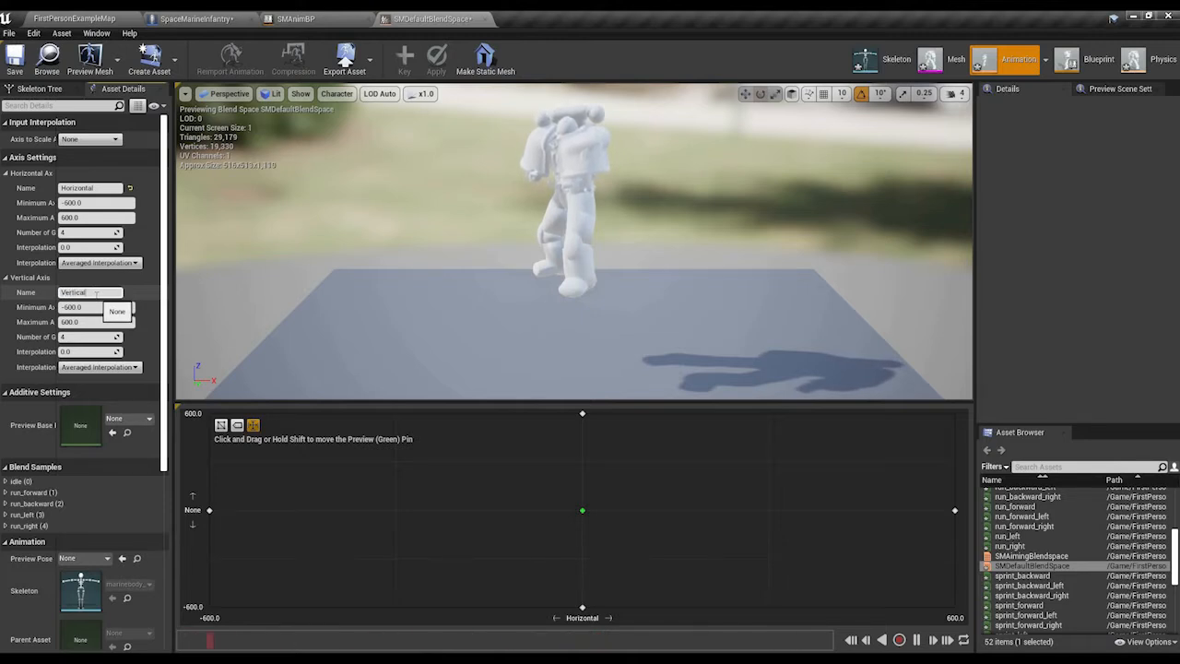
key("Return")
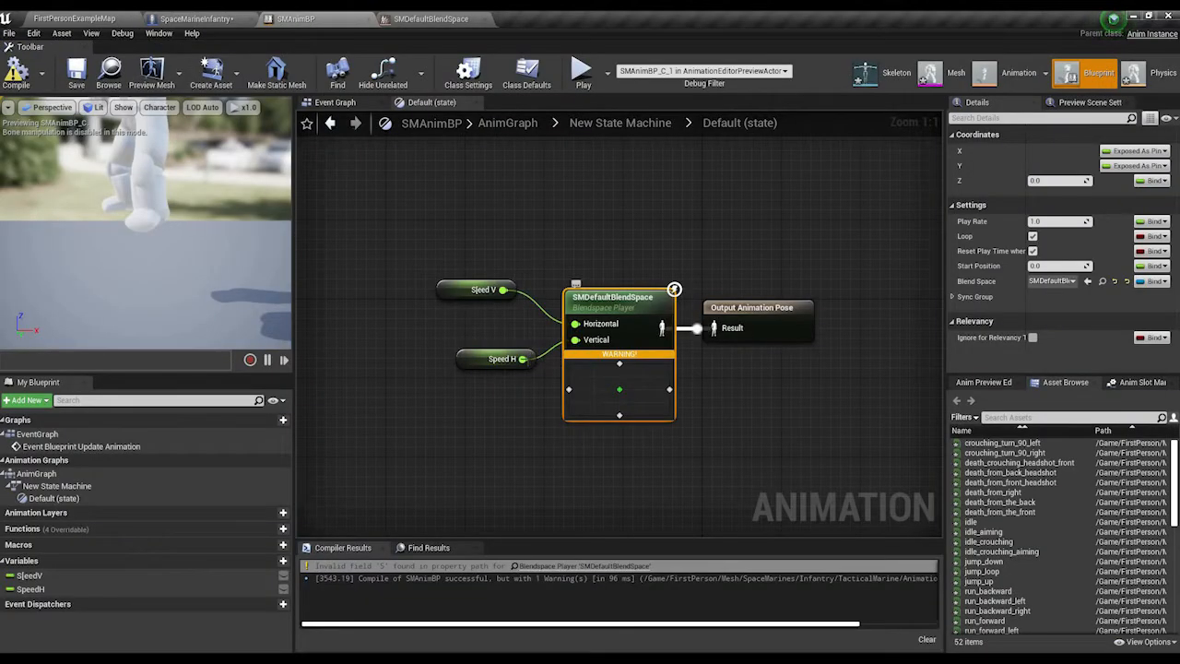
Step: Rewire the blend space so SpeedH drives Horizontal and S[eedV drives Vertical, rearrange the variable nodes to match, and compile
left_click(523, 359, "alt")
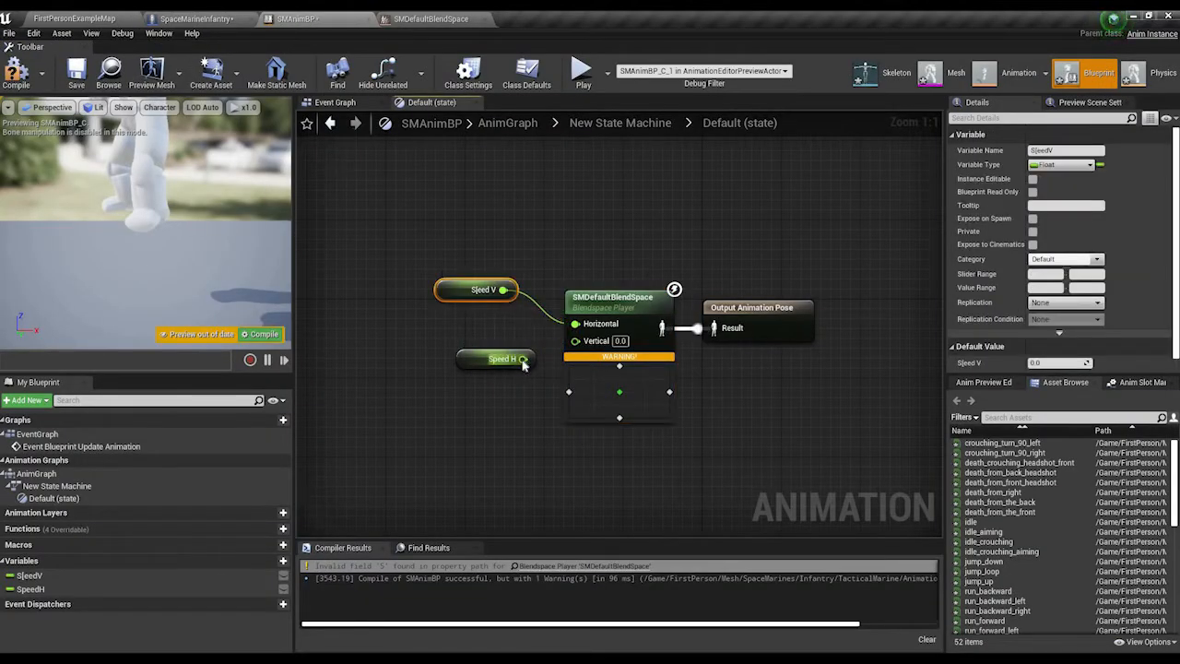
left_click_drag(578, 324, 502, 290)
left_click_drag(497, 358, 448, 240)
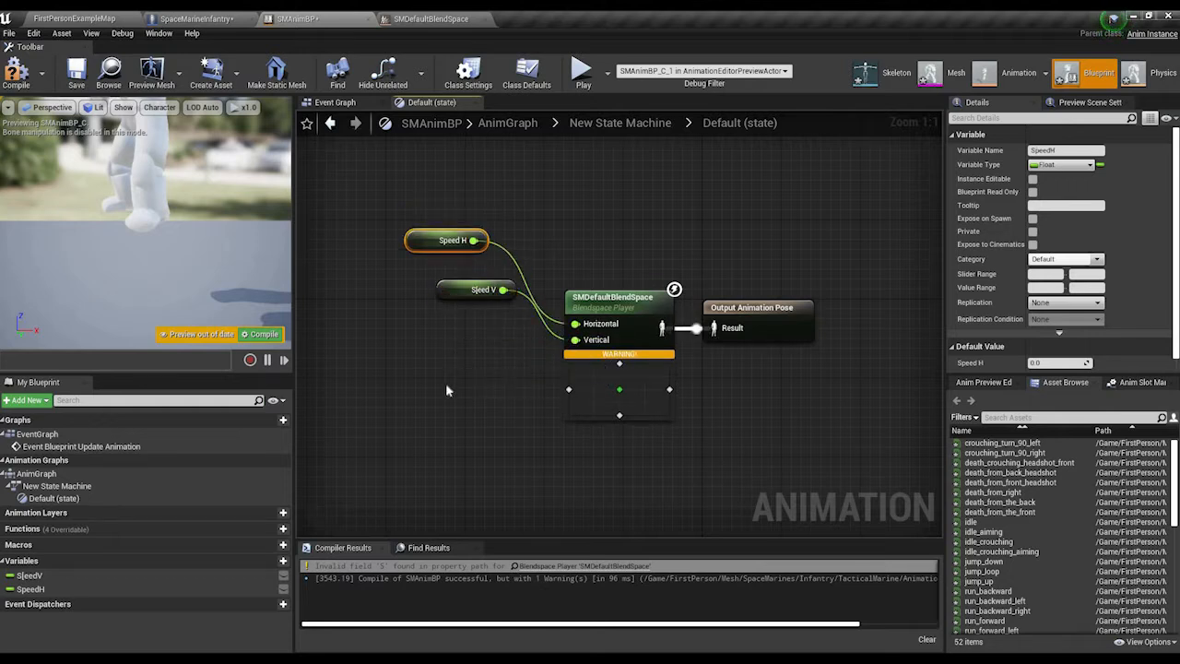
left_click_drag(476, 289, 456, 378)
left_click_drag(450, 239, 470, 289)
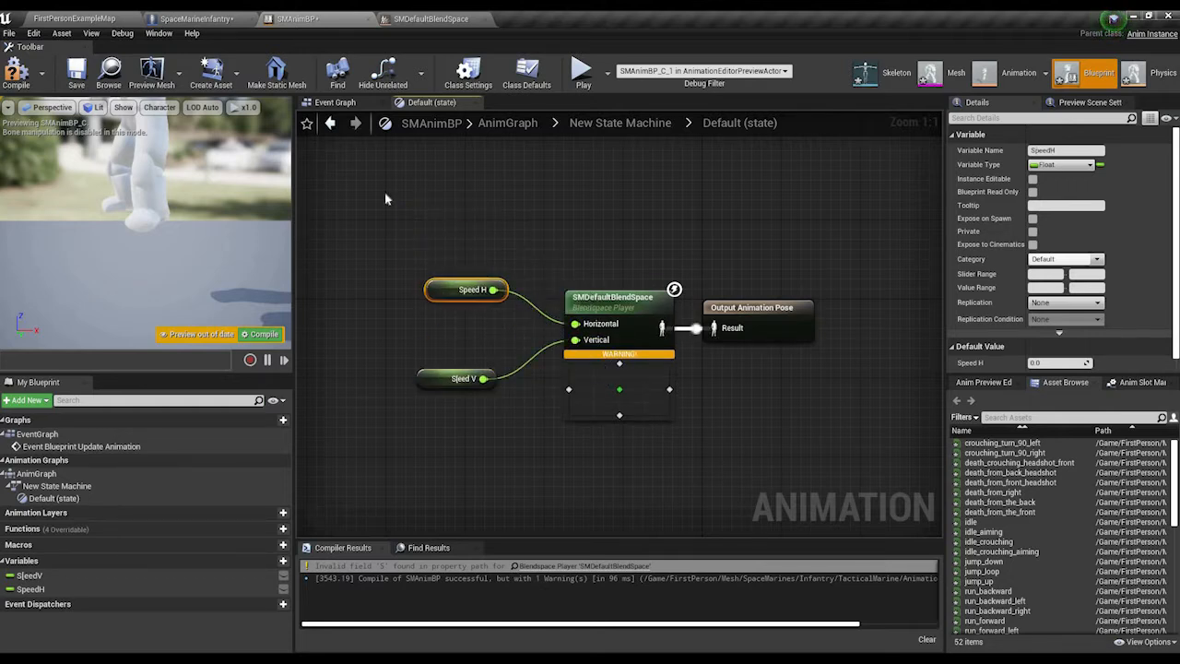
left_click(385, 196)
left_click(15, 72)
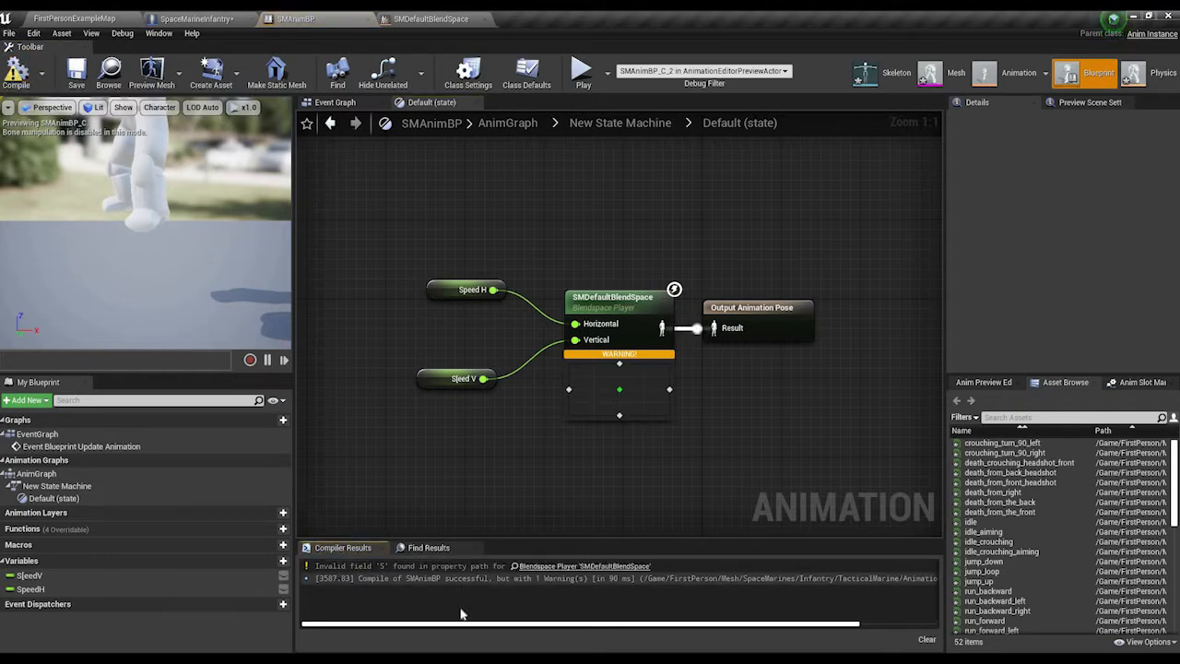
Step: Examine the blend space node behind the compiler warning, the axis settings of SMDefaultBlendSpace and the Event Graph
left_click(566, 571)
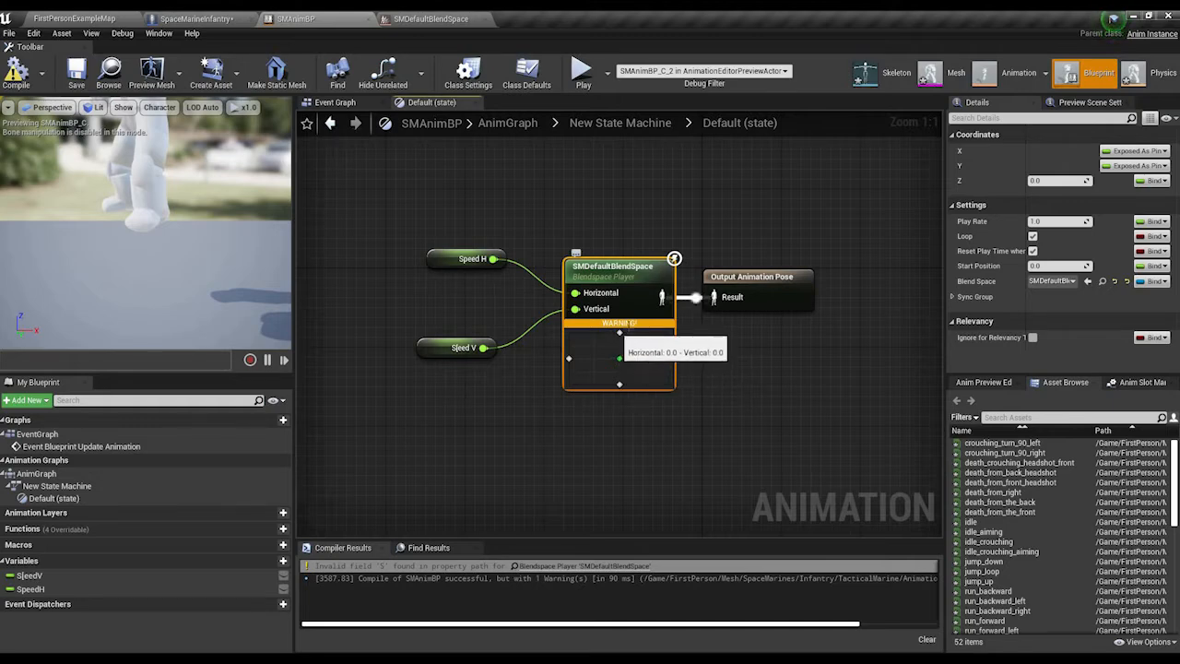
double_click(611, 315)
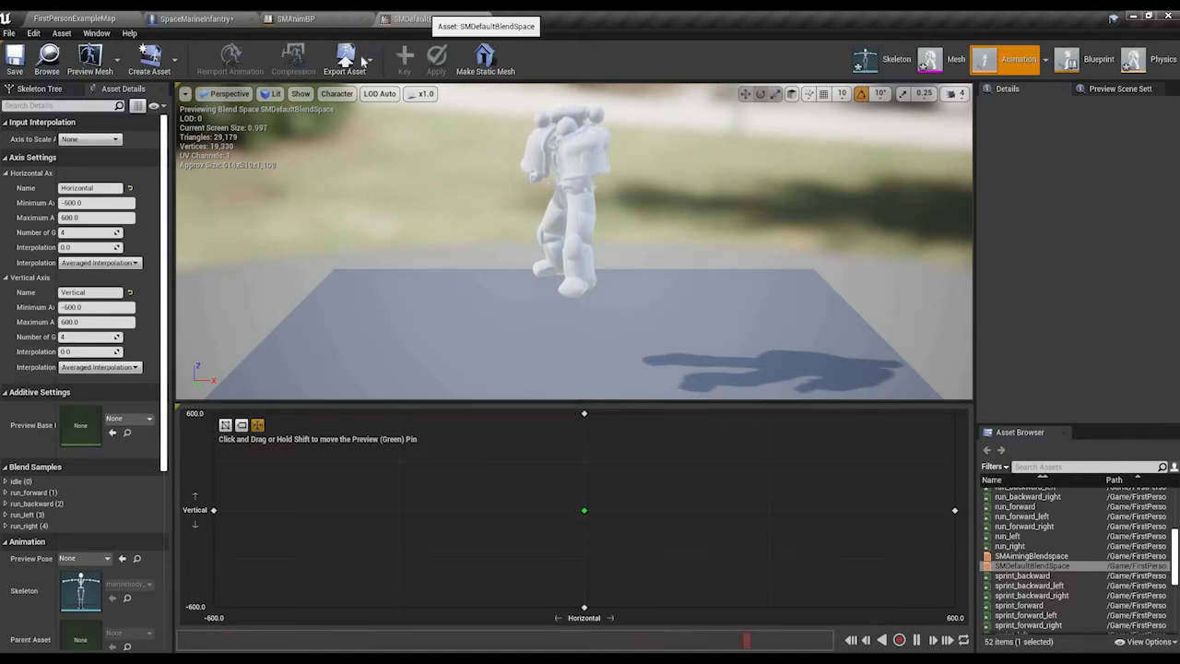
left_click(332, 19)
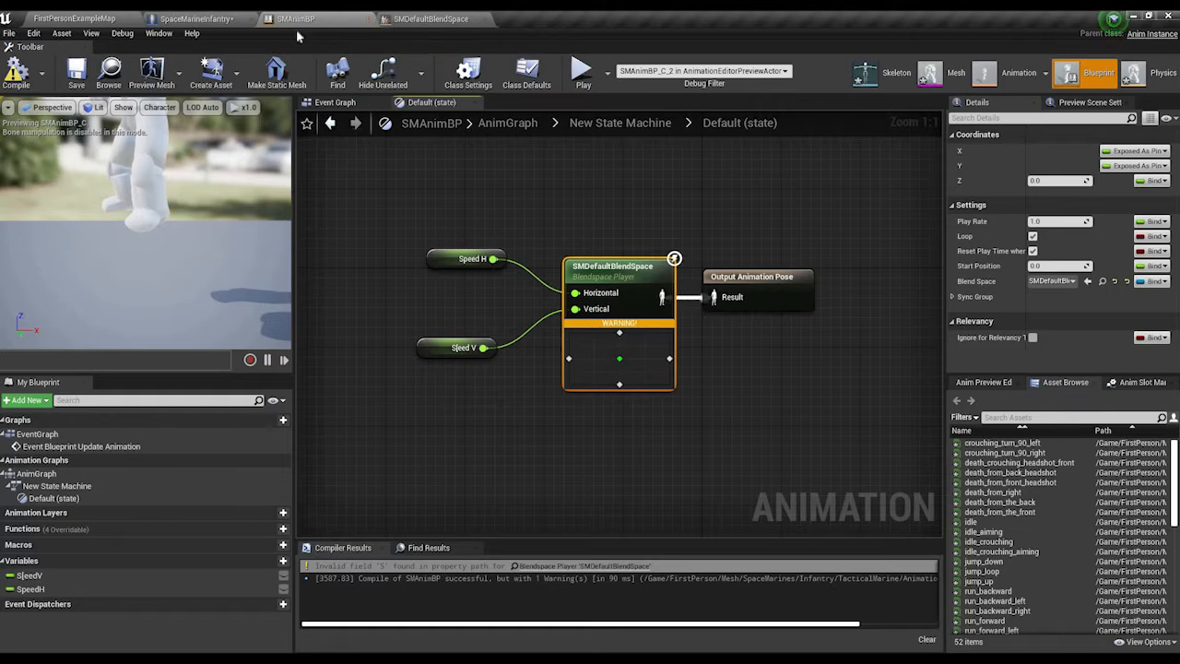
left_click(337, 103)
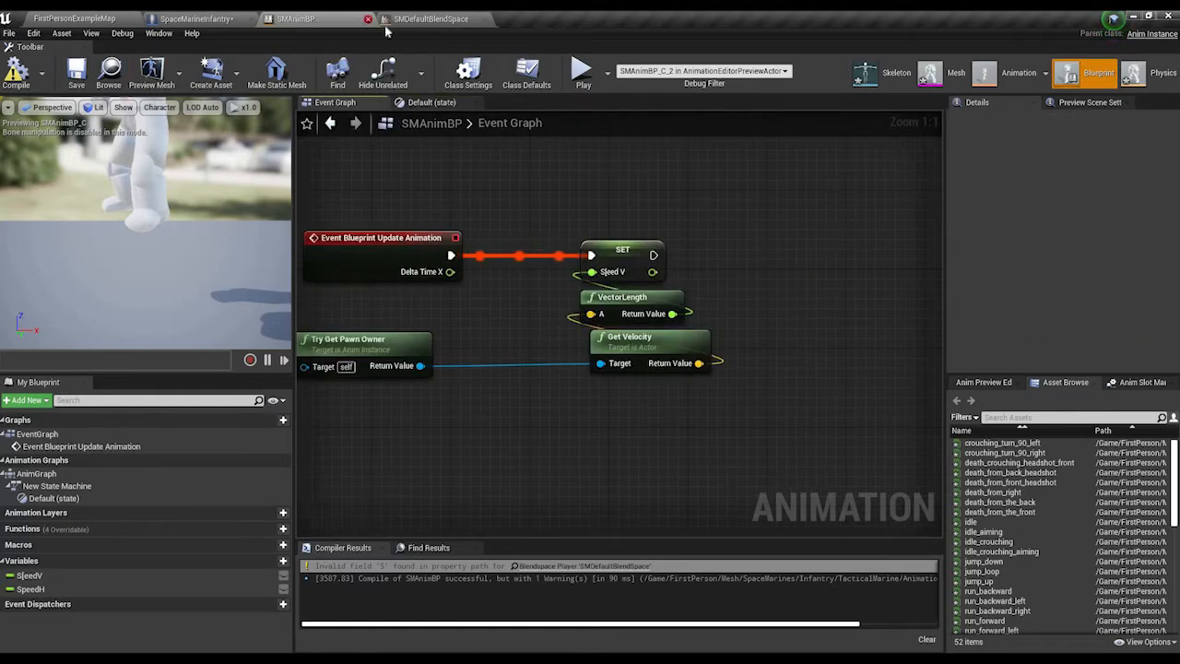
Step: Close the animation assets and set the marine mesh's Anim Class to SMAnimBP
left_click(368, 19)
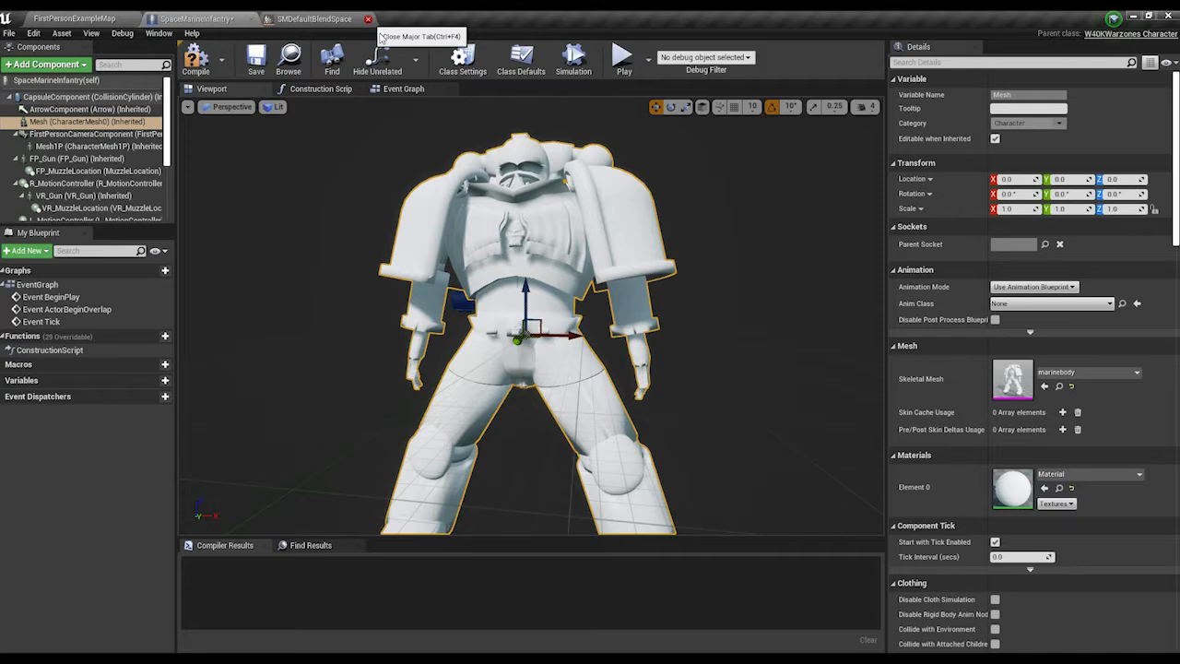
left_click(1064, 305)
type("s")
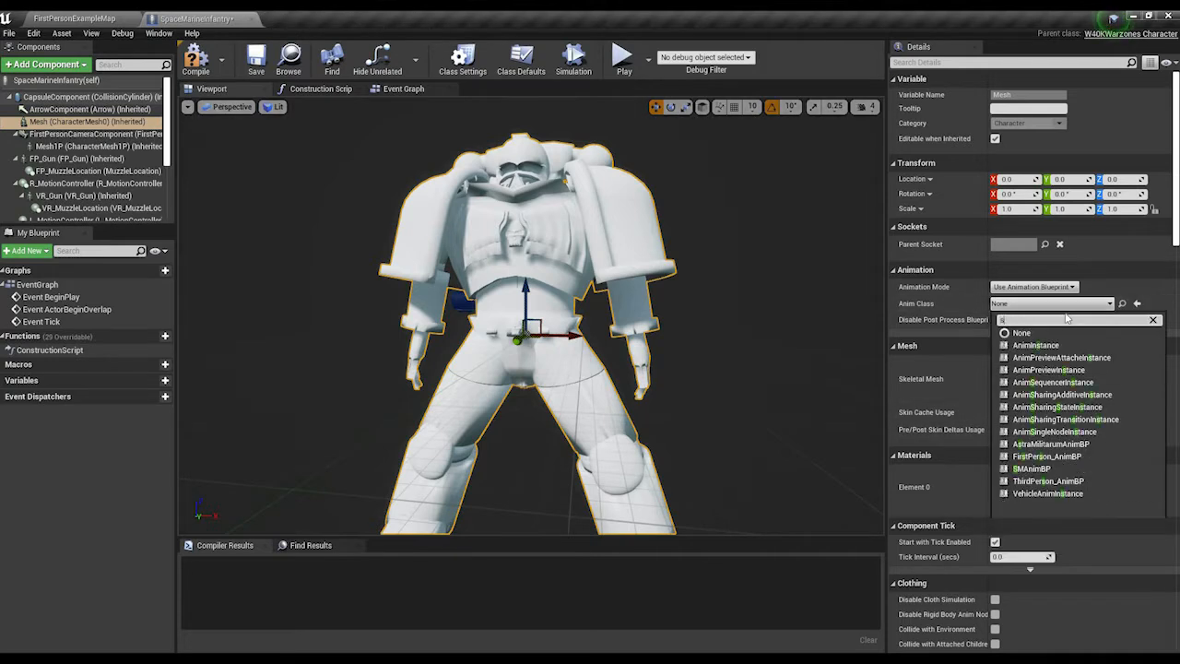
type("m")
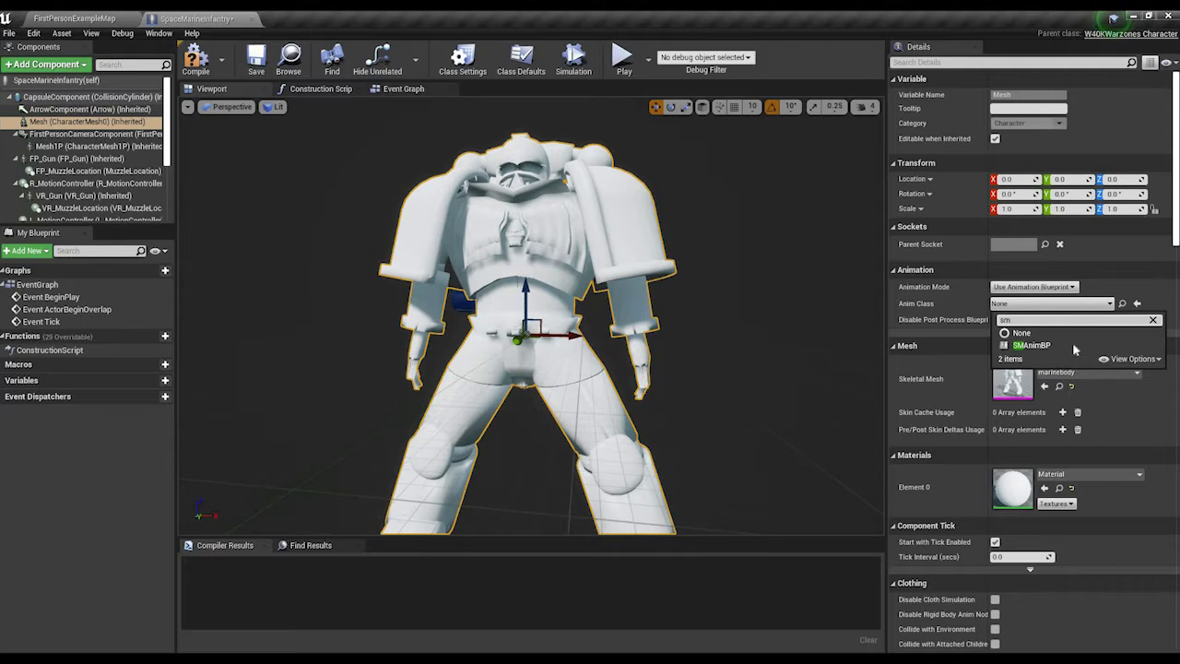
left_click(1069, 345)
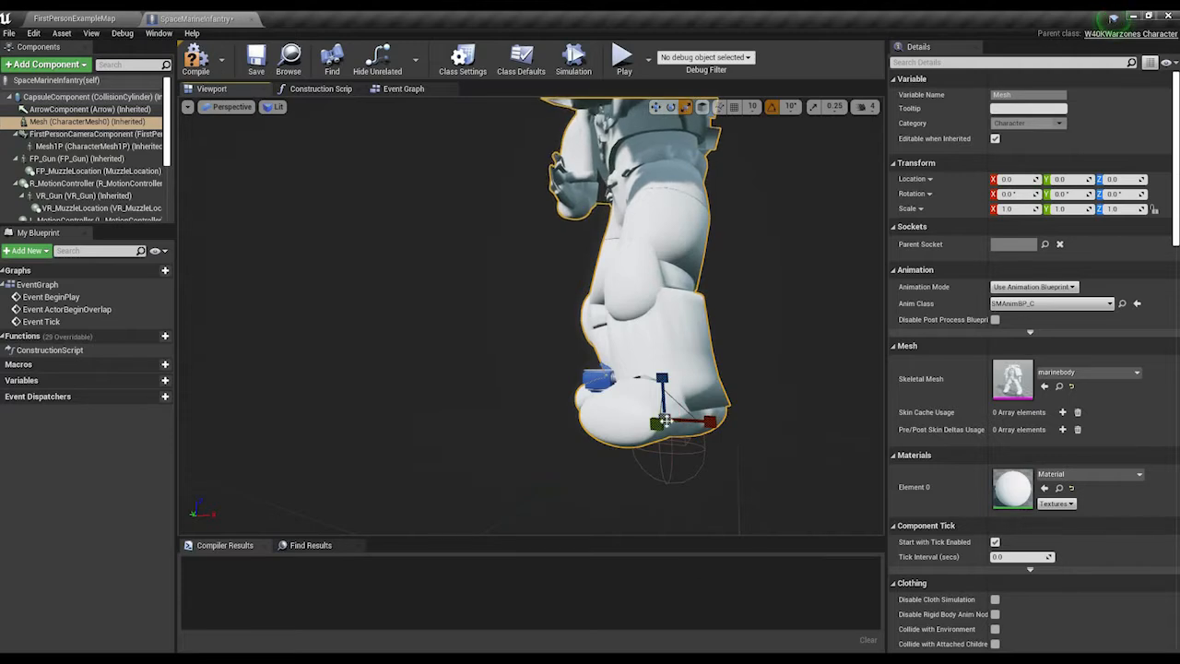
Step: Scale the marinebody mesh uniformly to about 0.15 and lower it to about Z -74 within the capsule
key("r")
left_click_drag(708, 422, 688, 421)
right_click_drag(687, 421, 717, 478)
key("w")
left_click_drag(728, 376, 730, 478)
left_click_drag(727, 426, 728, 423)
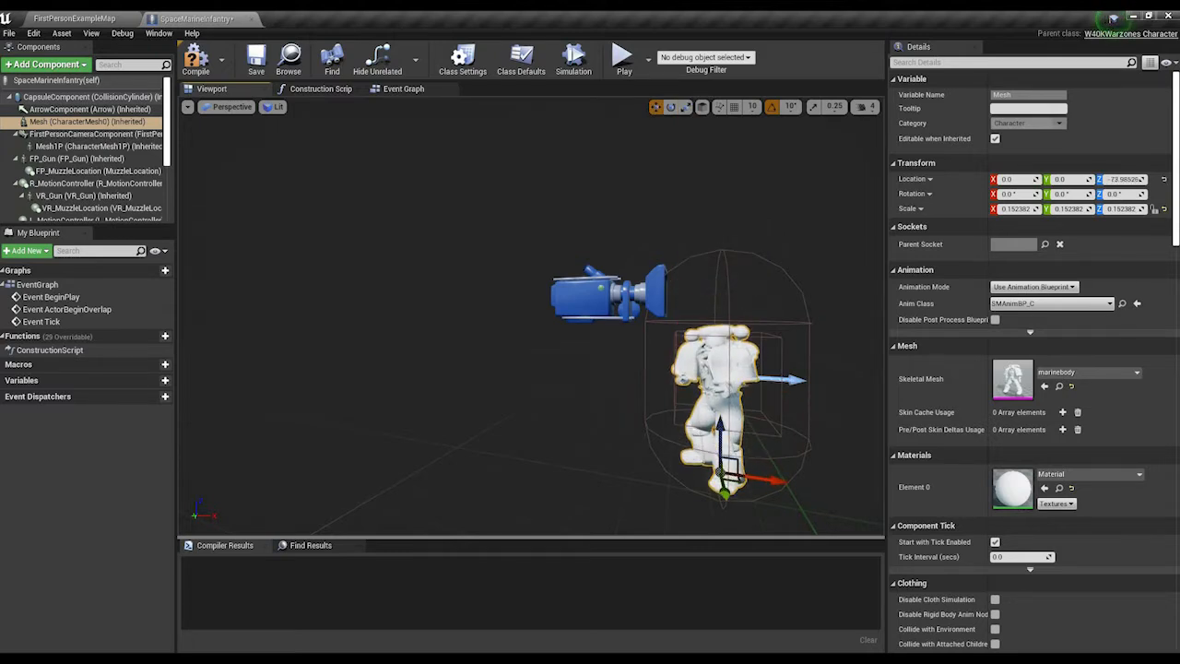
Step: Rotate the marinebody mesh about its vertical axis to a yaw of -90° so it faces forward
right_click_drag(723, 426, 627, 431)
key("f")
scroll(672, 432, "up", 4)
key("e")
left_click_drag(578, 410, 660, 410)
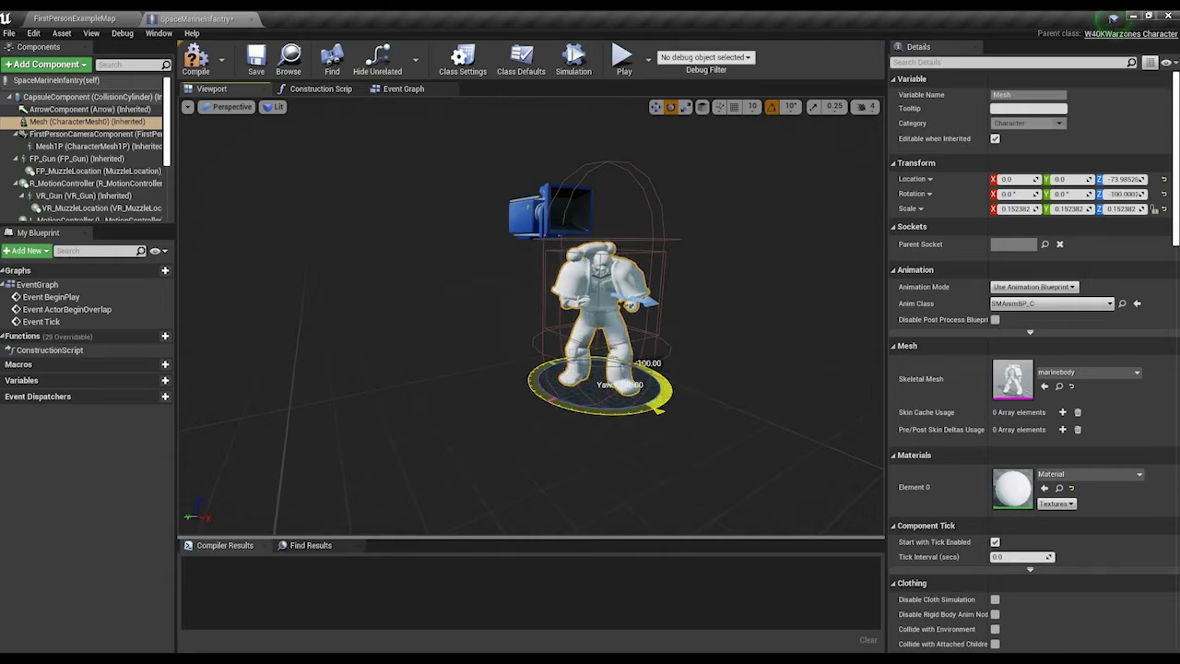
key("w")
right_click_drag(506, 452, 217, 342)
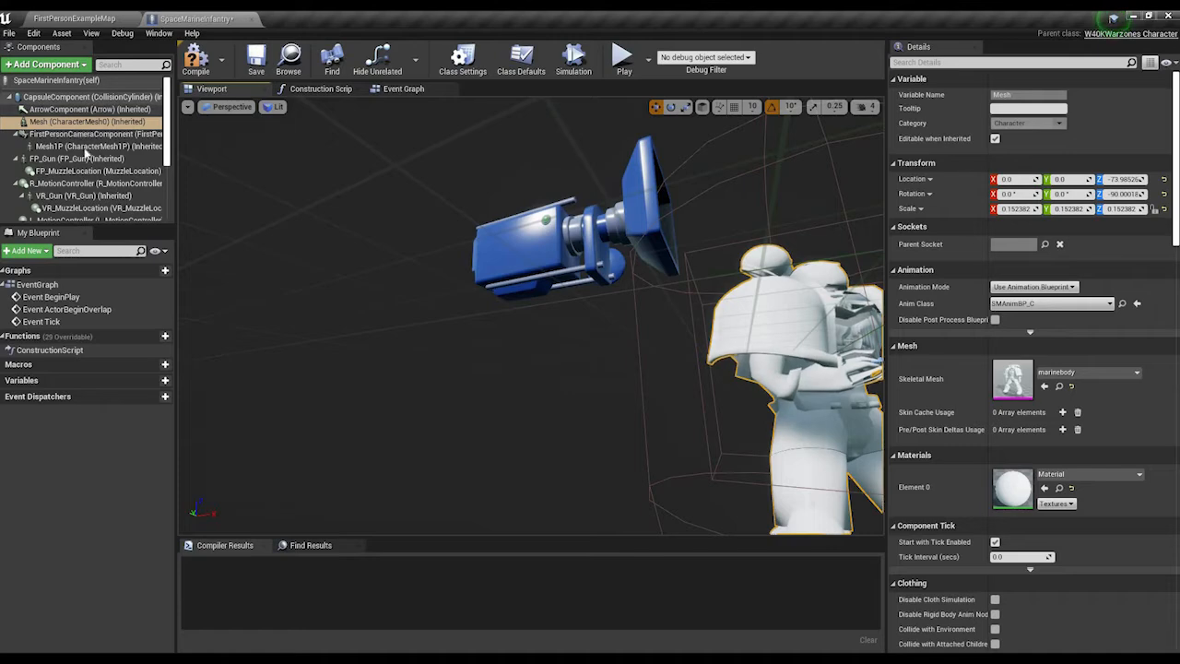
Step: Look through the inherited components and select TroopChoiceGun
scroll(85, 154, "down", 1)
scroll(102, 175, "down", 1)
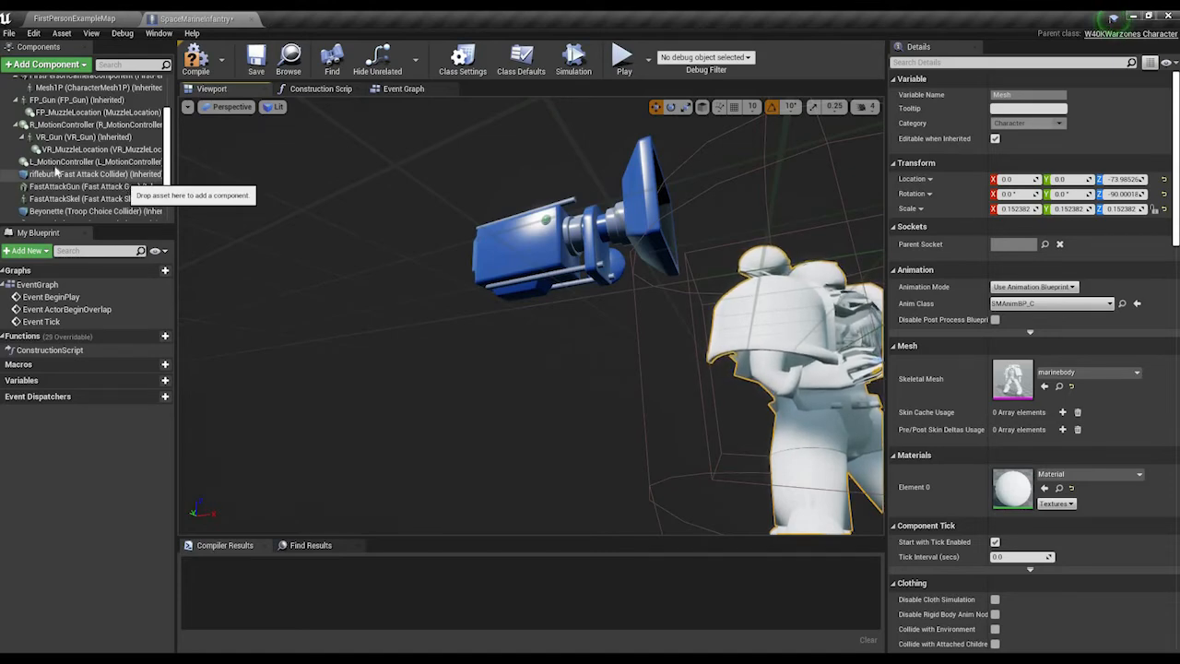
scroll(127, 136, "up", 2)
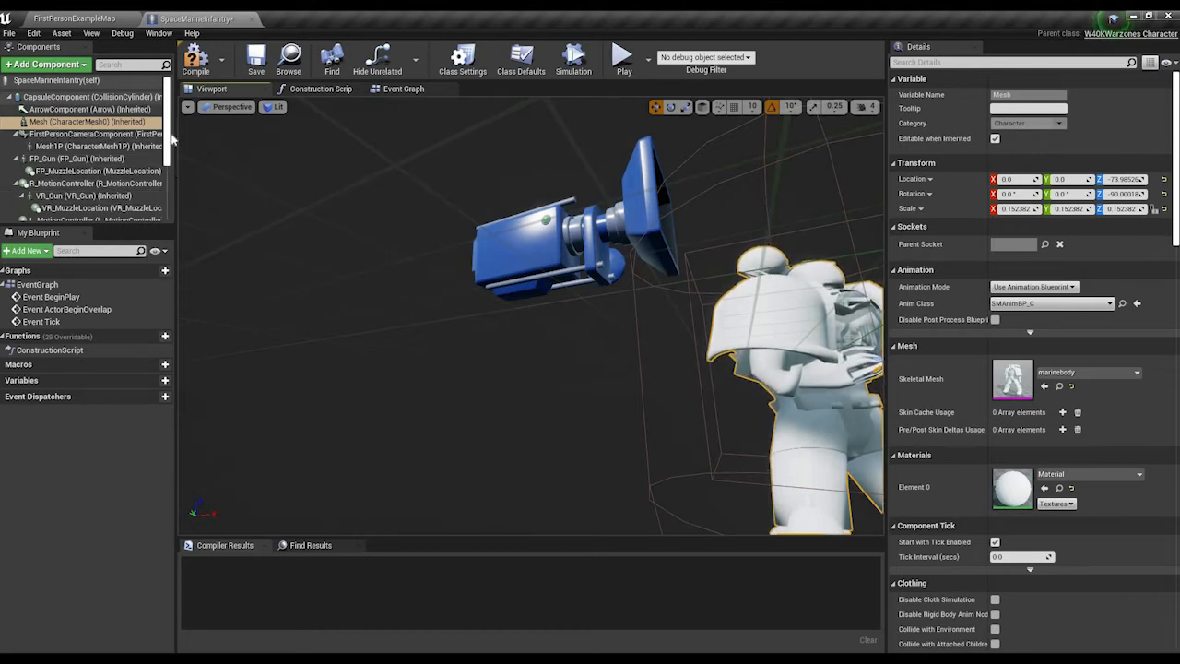
left_click_drag(171, 137, 173, 184)
scroll(173, 185, "down", 2)
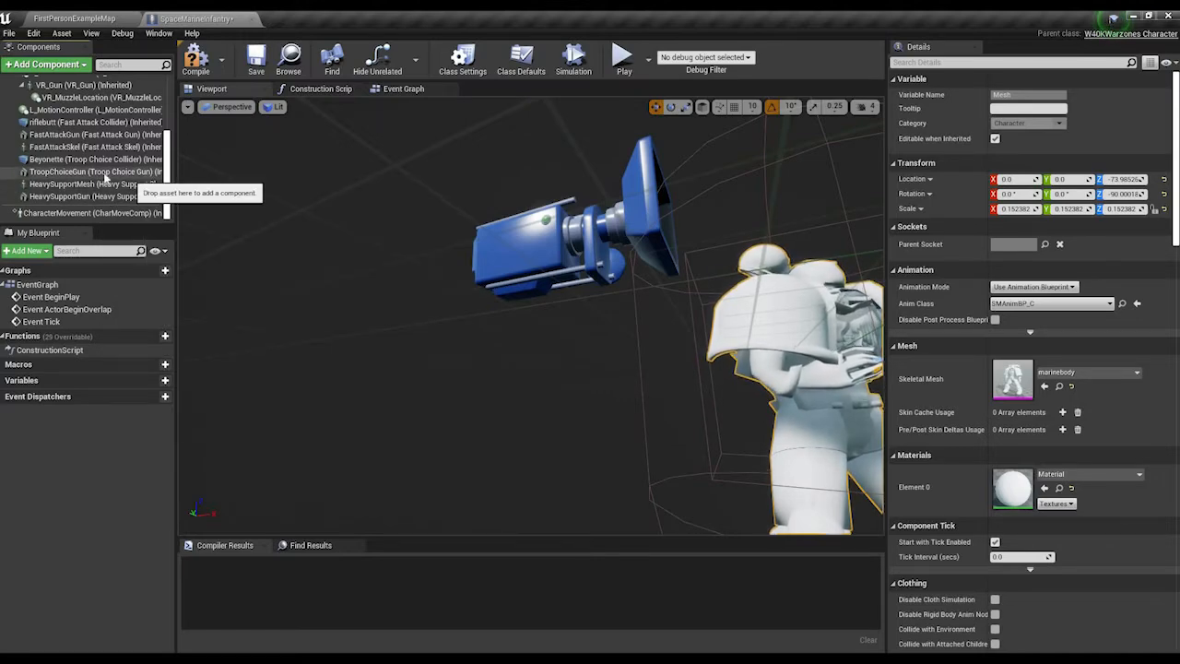
left_click(104, 174)
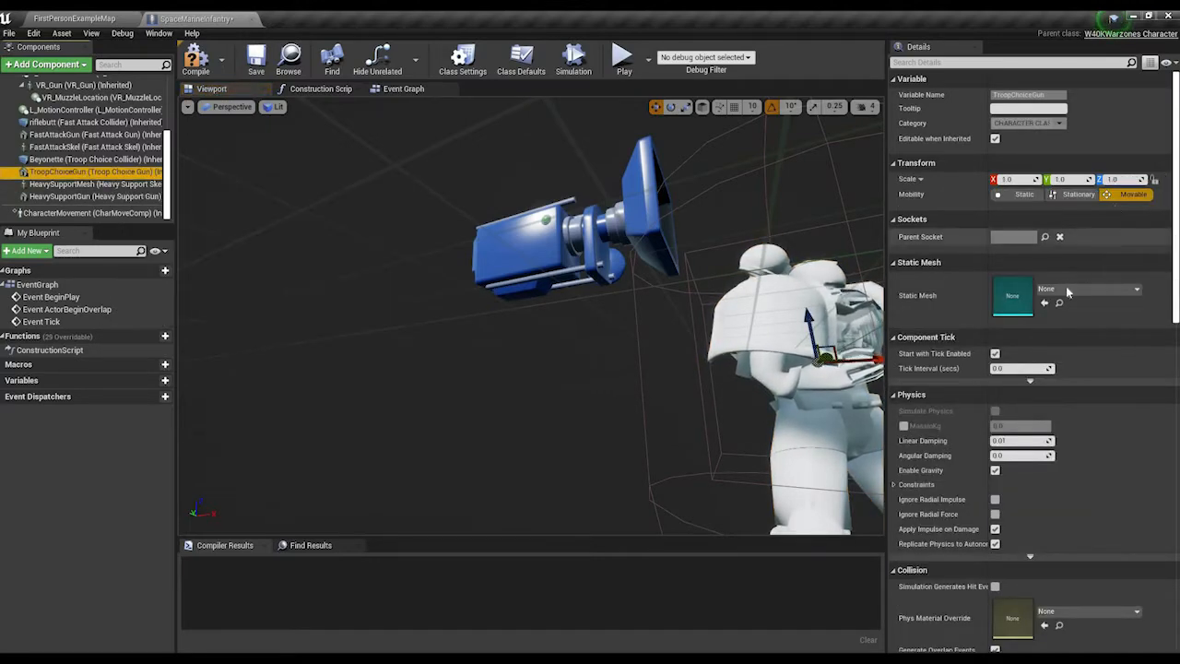
Step: Try Thunderhawk_Colorout_Low_Bolter01_0 as TroopChoiceGun's static mesh, locate that asset in the Content Browser, and reset the mesh to None
left_click(1067, 291)
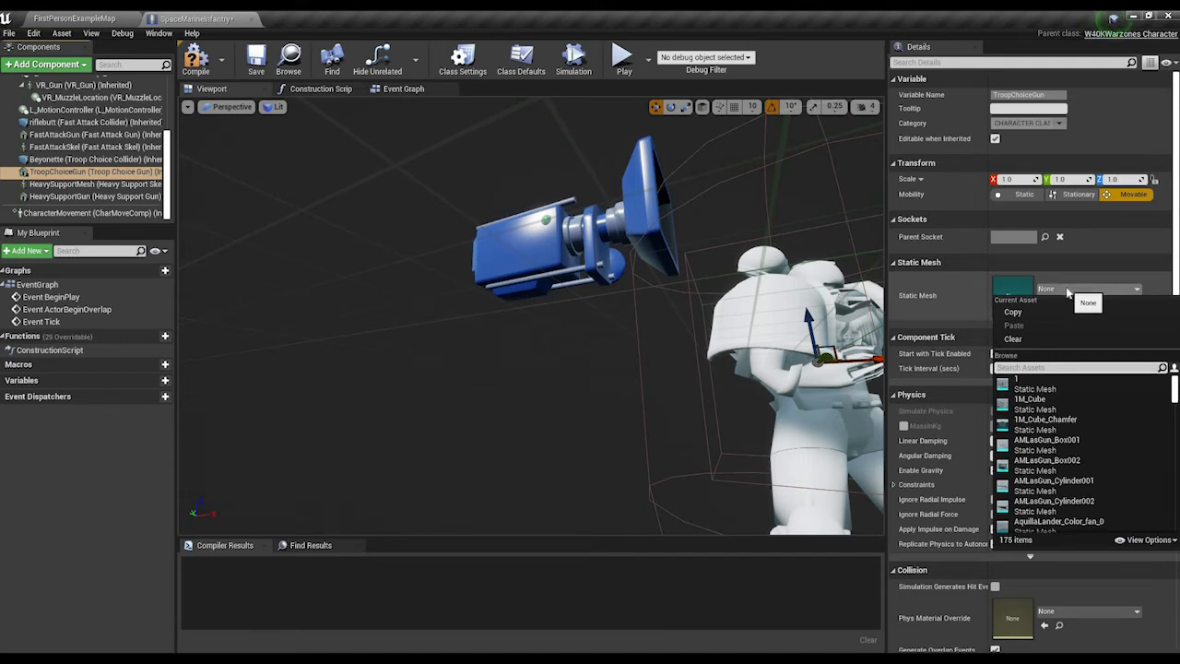
type("bolter")
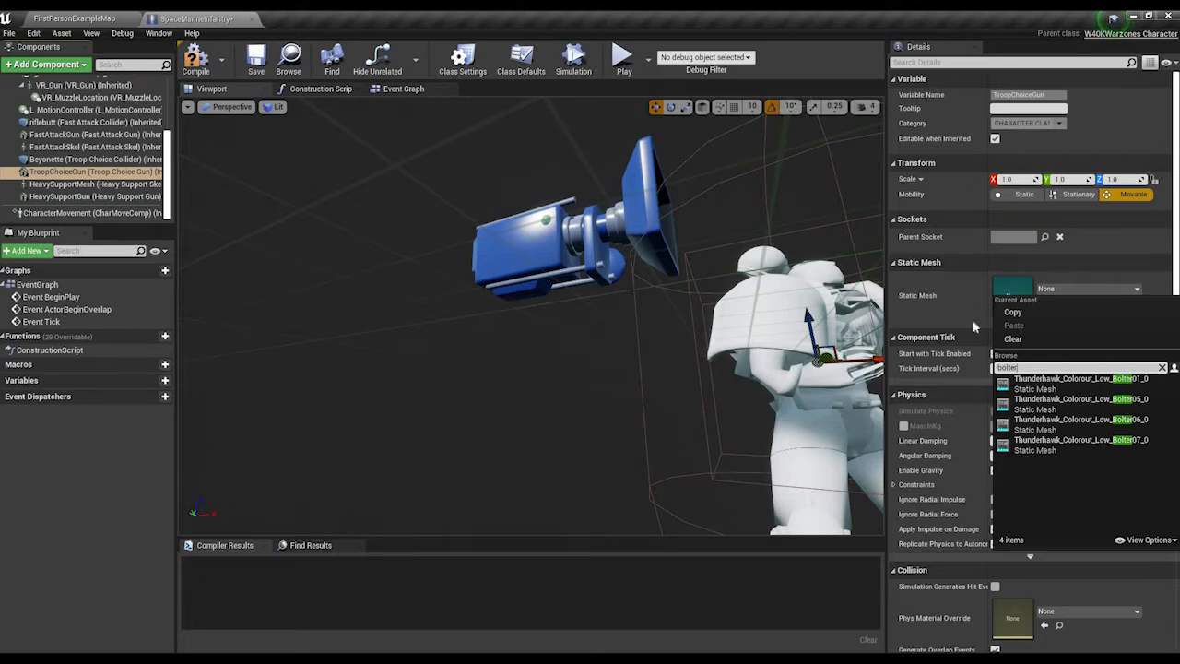
left_click(1057, 384)
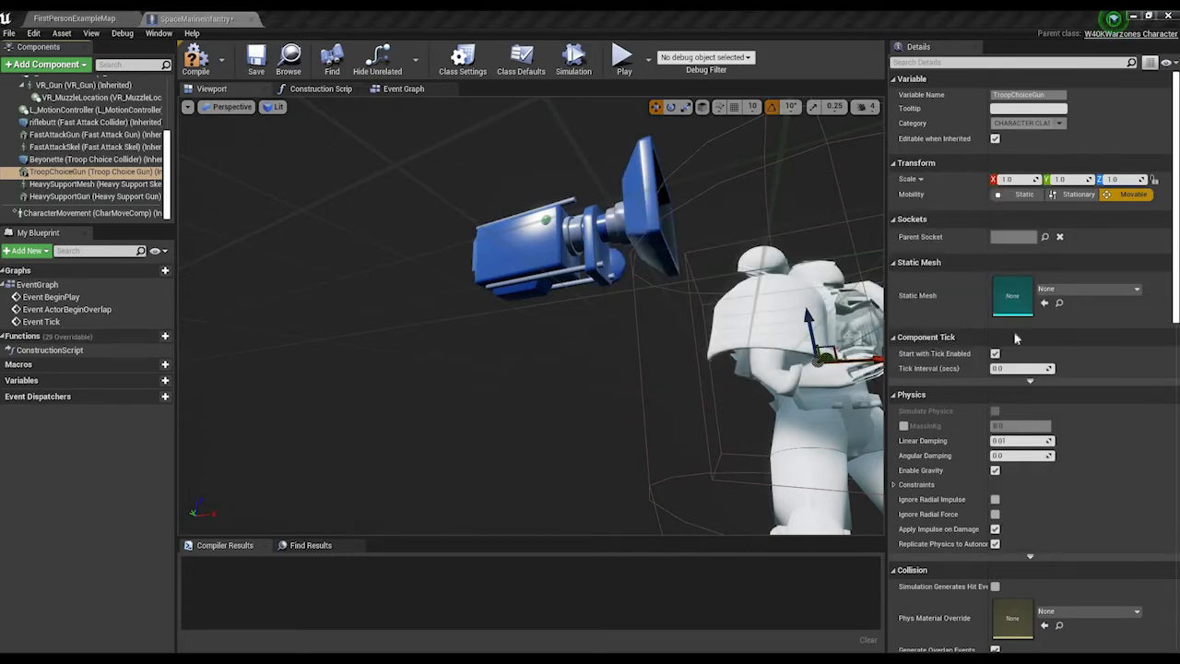
left_click(1059, 303)
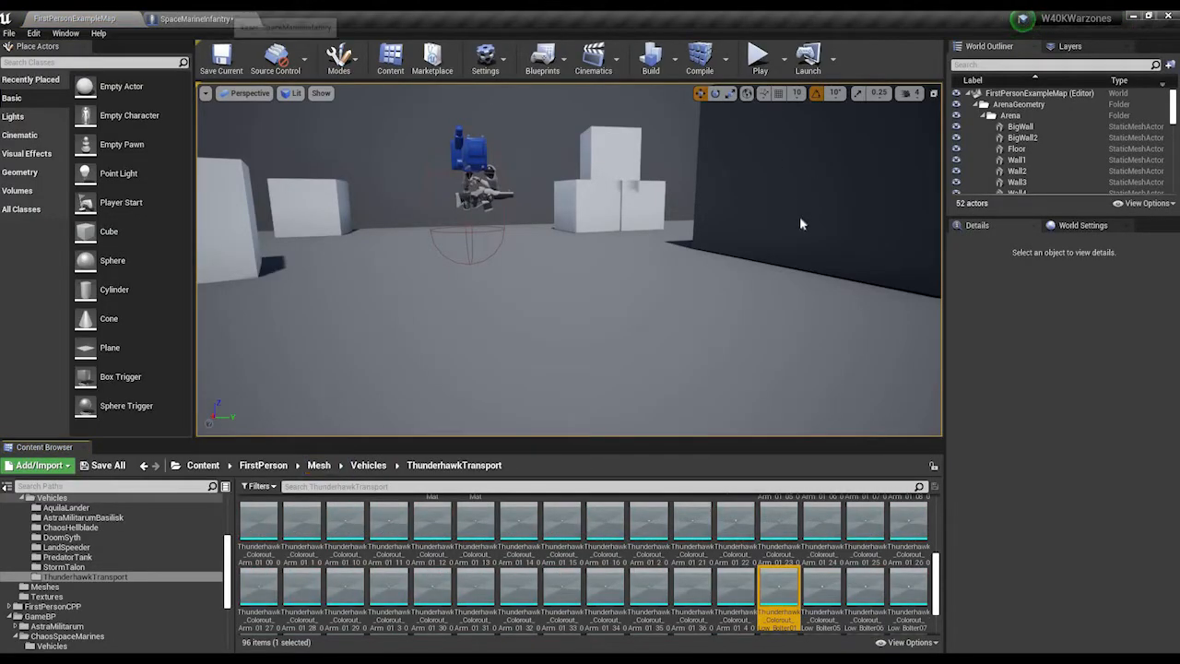
left_click(218, 15)
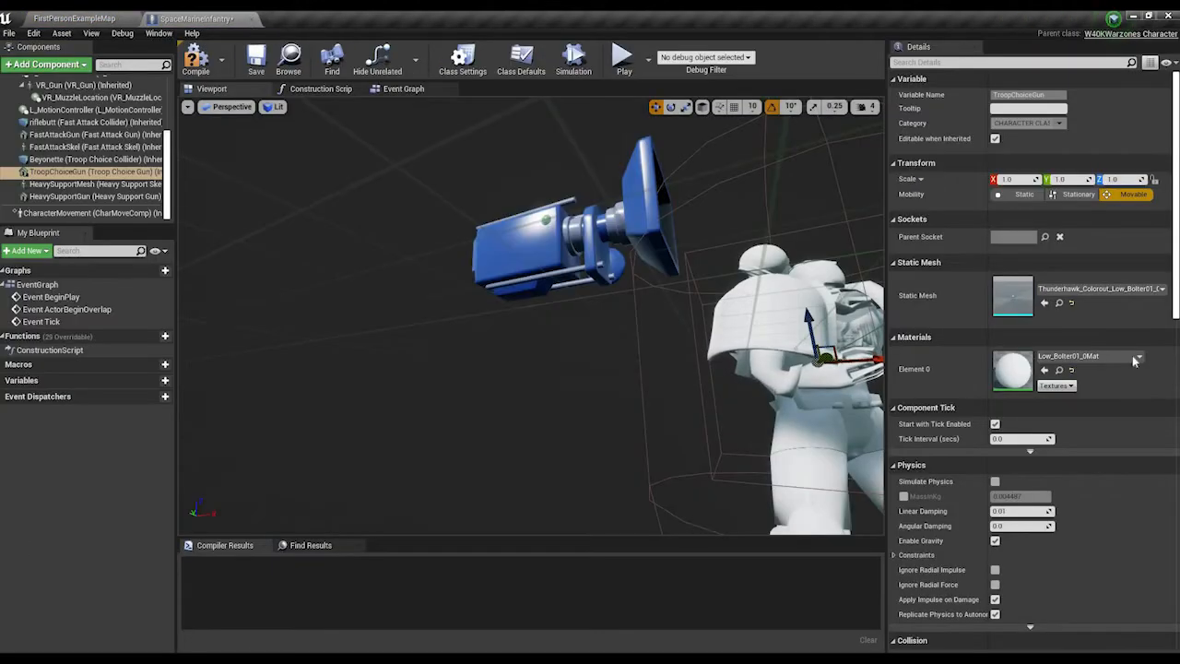
left_click(1071, 303)
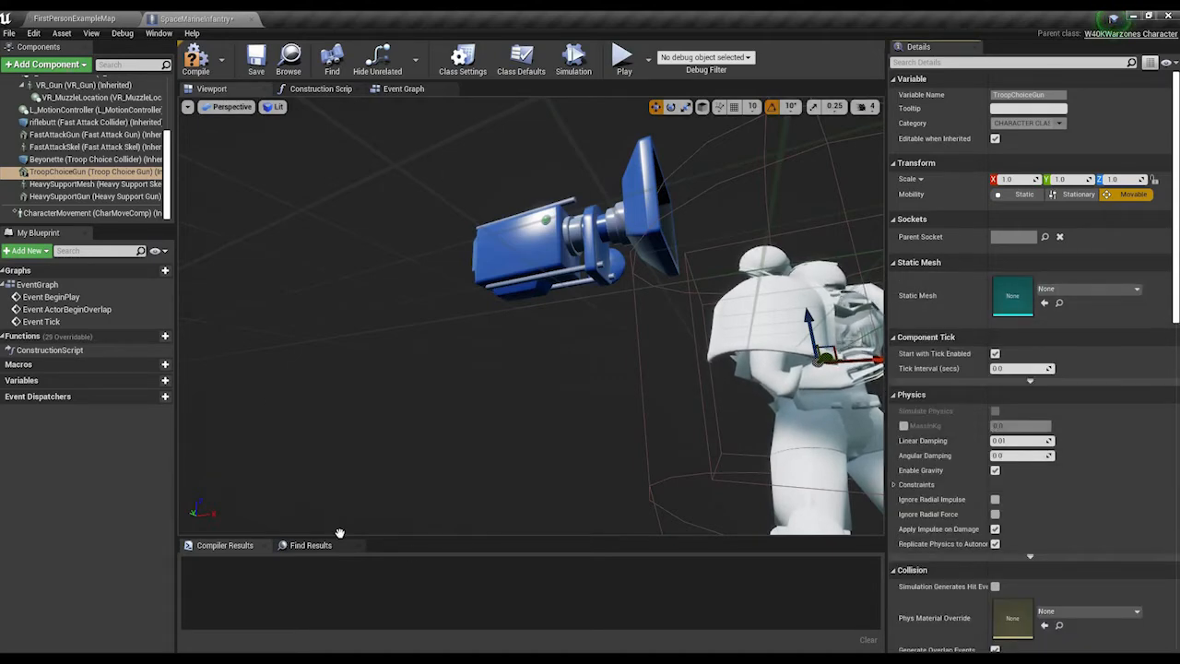
Step: Find SpaceMarineStuff_Cube in the project's Mesh folder and assign it as TroopChoiceGun's static mesh
left_click(55, 18)
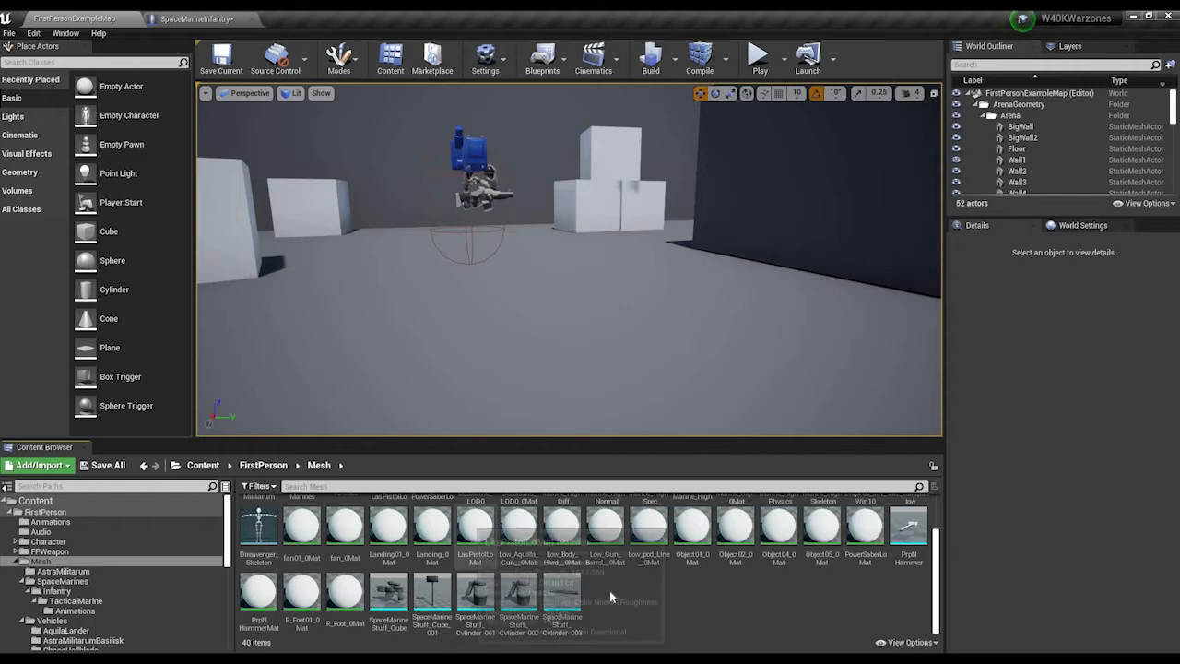
scroll(408, 582, "up", 1)
scroll(398, 575, "down", 1)
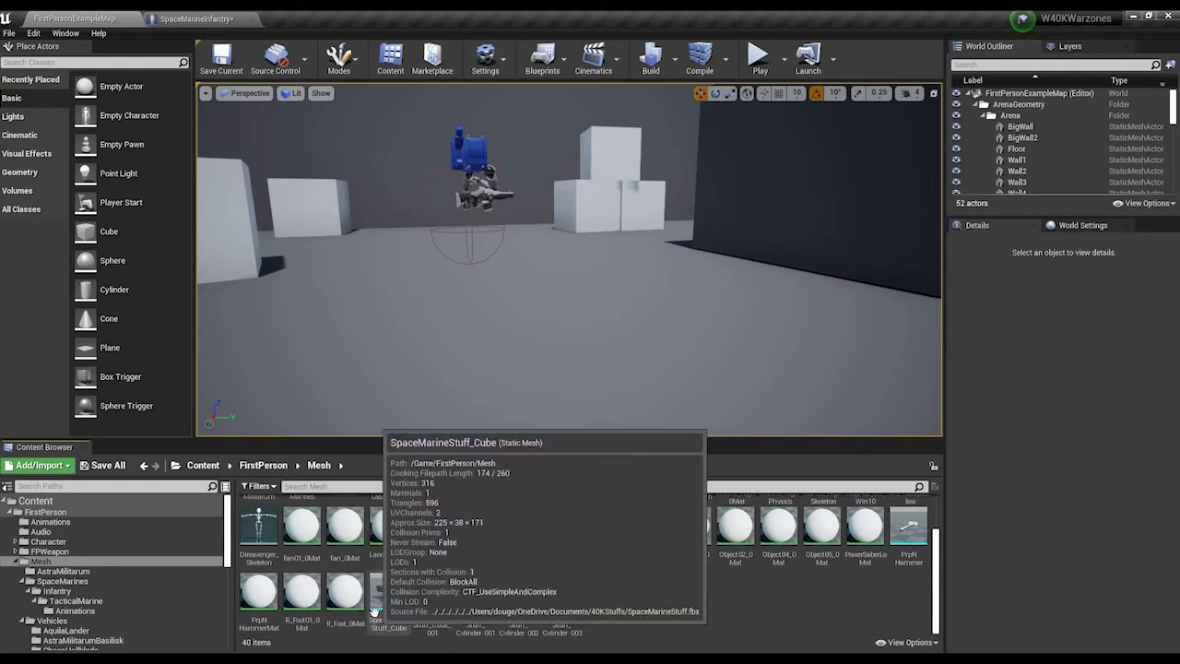
left_click(374, 601)
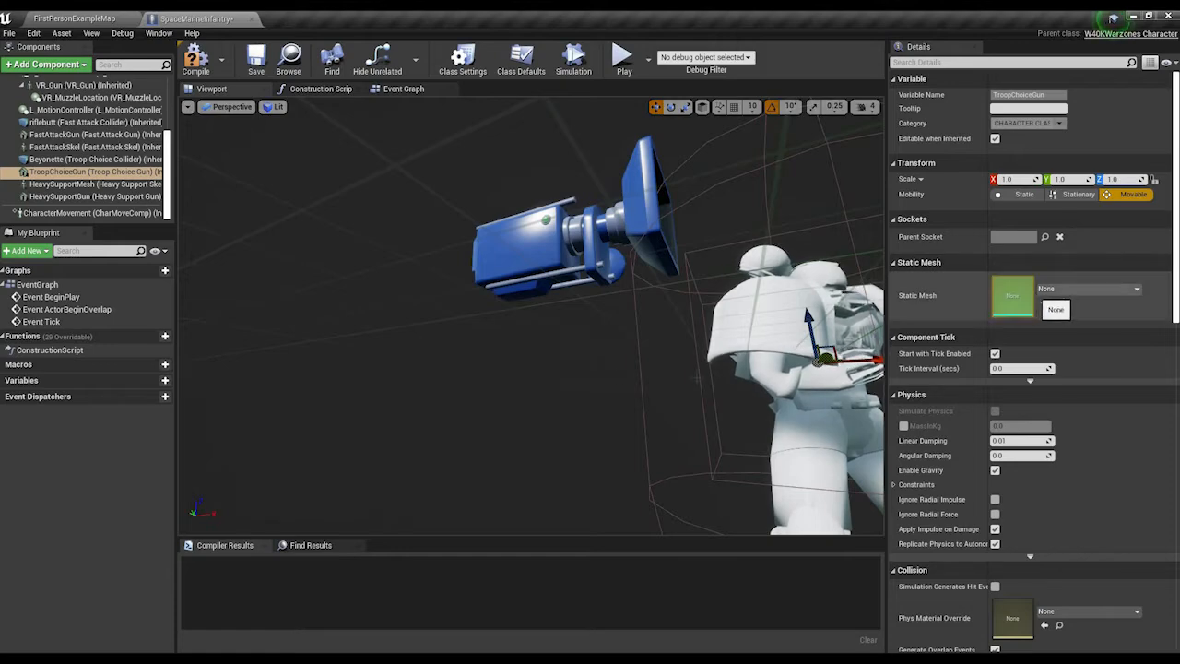
left_click(1044, 304)
Step: Scale the gun uniformly to about 0.4 and rotate it 180° about the vertical axis
key("s")
mouse_move(737, 355)
right_mouse_down()
mouse_move(737, 397)
mouse_move(760, 350)
right_mouse_up()
key("w")
right_click_drag(611, 302, 544, 346)
key("r")
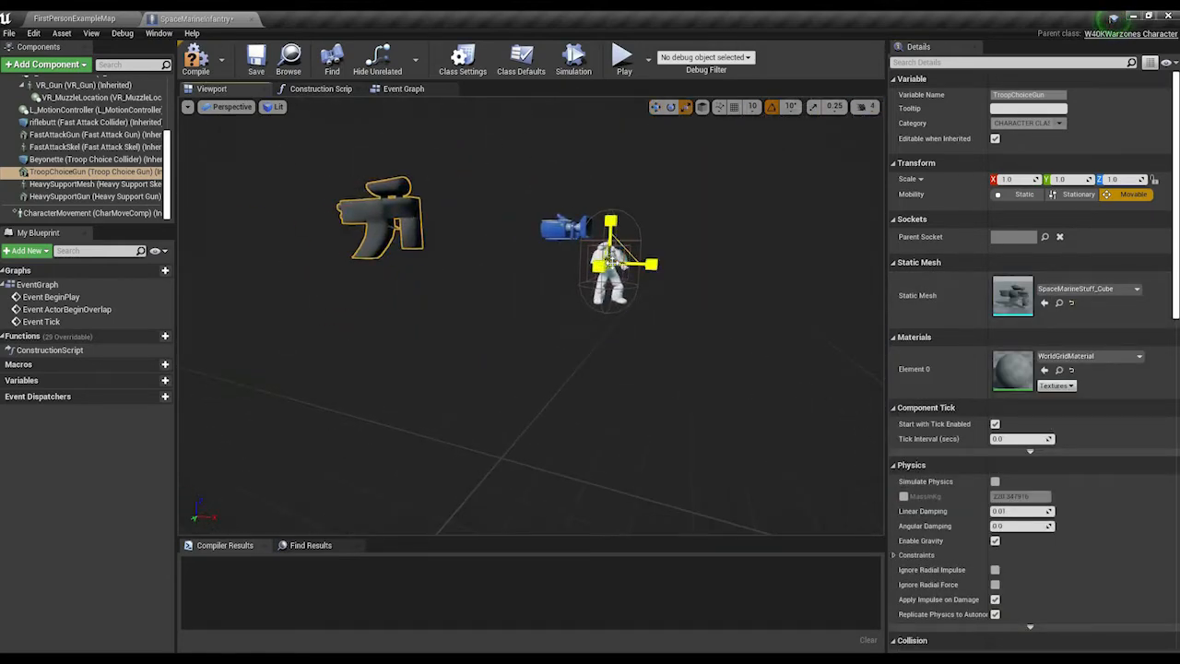
left_click_drag(609, 262, 765, 269)
key("e")
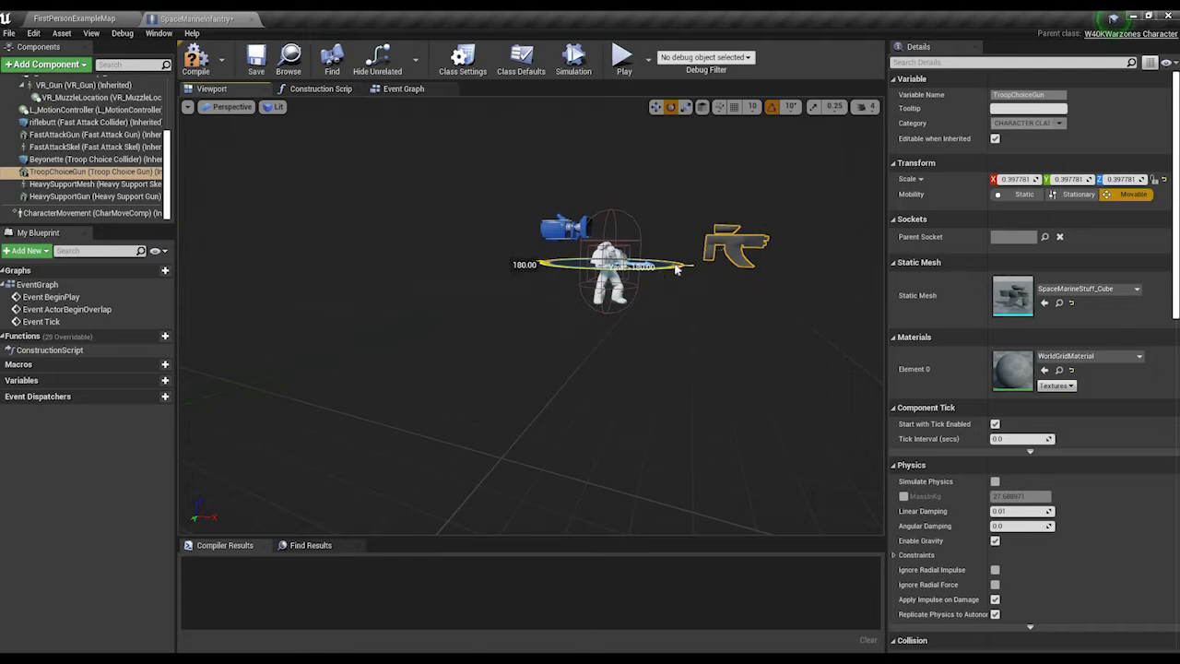
Step: Move the gun closer to the marine and scale it down uniformly to about 0.22
key("w")
left_click_drag(581, 262, 493, 232)
right_click_drag(747, 329, 627, 329)
right_click_drag(520, 351, 405, 344)
left_click_drag(530, 355, 508, 355)
right_click_drag(534, 298, 479, 299)
key("r")
left_click_drag(537, 293, 489, 294)
Step: Move the gun horizontally until it sits beside the marine's upper body, pointing forward
key("s")
right_click_drag(489, 293, 522, 290)
key("w")
key("s")
key("w")
left_click_drag(377, 269, 469, 276)
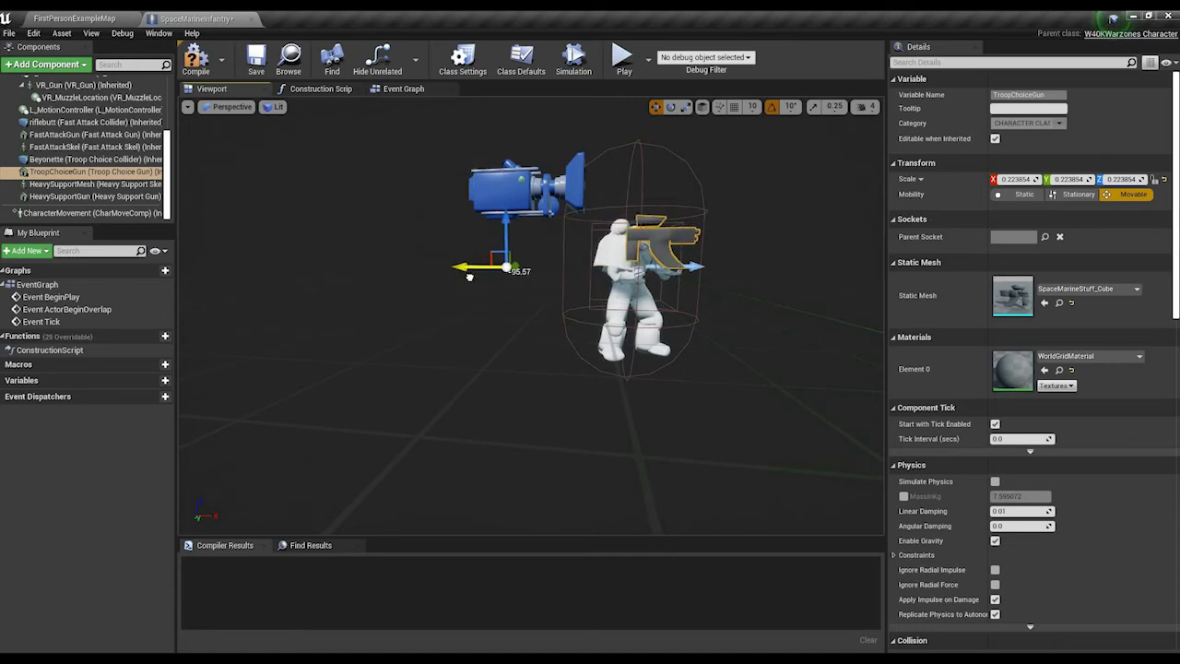
key("w")
mouse_move(469, 276)
right_mouse_down()
mouse_move(506, 258)
mouse_move(483, 273)
right_mouse_up()
key("s")
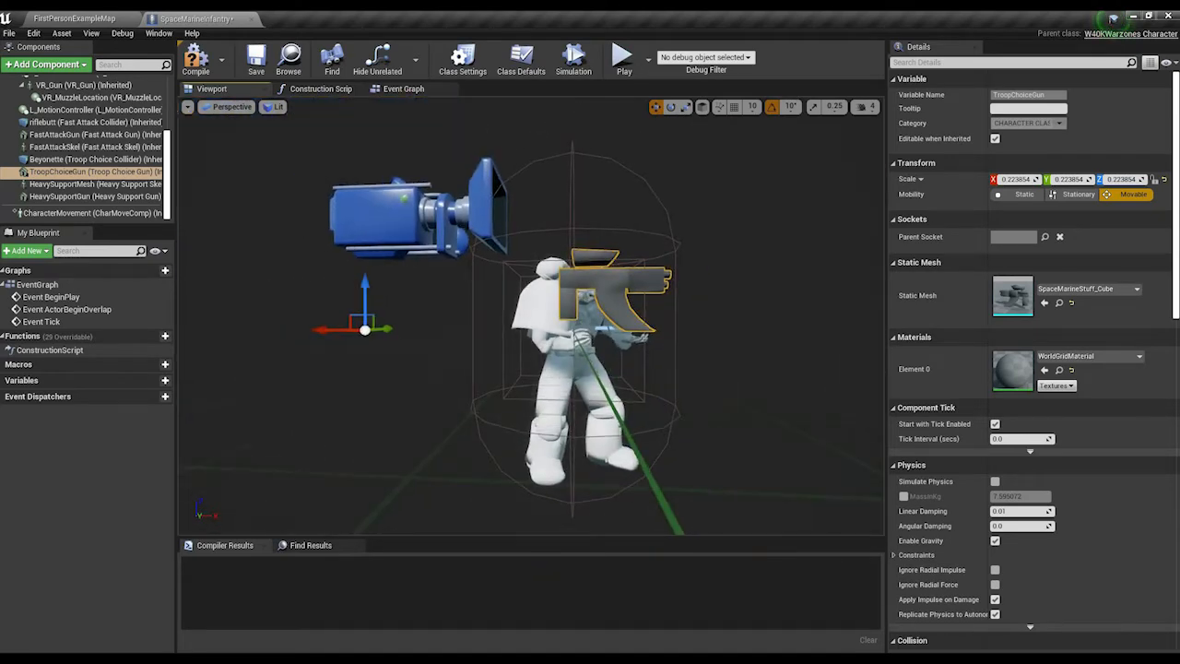
Step: Lower the gun to the height of the marine's hands and adjust its sideways position toward the gripping hand
left_click_drag(366, 293, 379, 335)
right_click_drag(379, 335, 245, 332)
key("d")
key("w")
key("s")
left_click_drag(501, 268, 504, 267)
right_click_drag(504, 267, 619, 287)
key("a")
key("w")
key("s")
key("w")
key("s")
key("e")
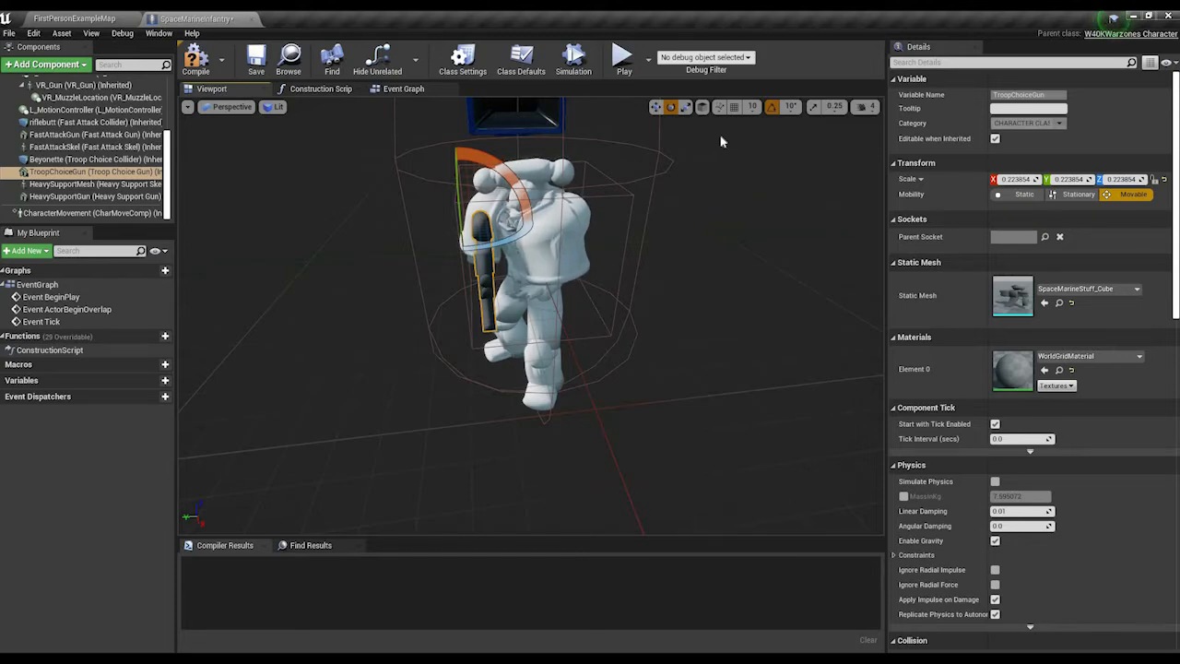
key("w")
mouse_move(293, 252)
right_mouse_down()
mouse_move(318, 252)
mouse_move(293, 253)
right_mouse_up()
key("a")
key("w")
key("s")
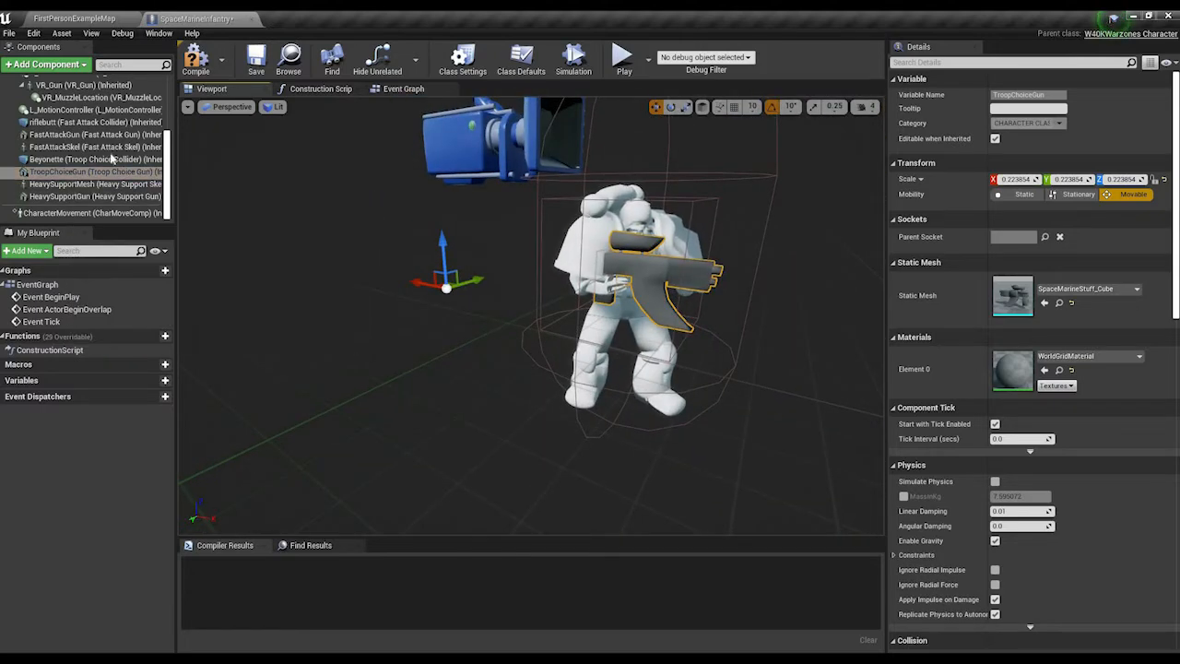
Step: Try to reattach TroopChoiceGun to another component in the component hierarchy
scroll(145, 185, "up", 2)
scroll(65, 214, "down", 1)
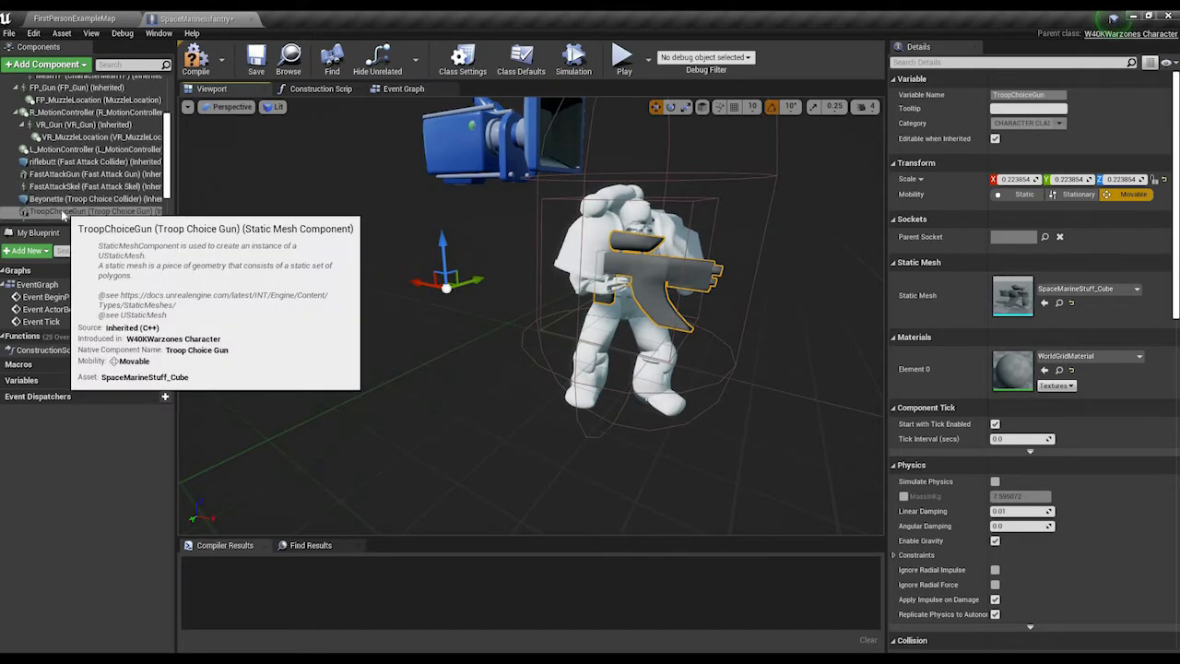
left_click_drag(73, 211, 122, 140)
scroll(81, 152, "down", 4)
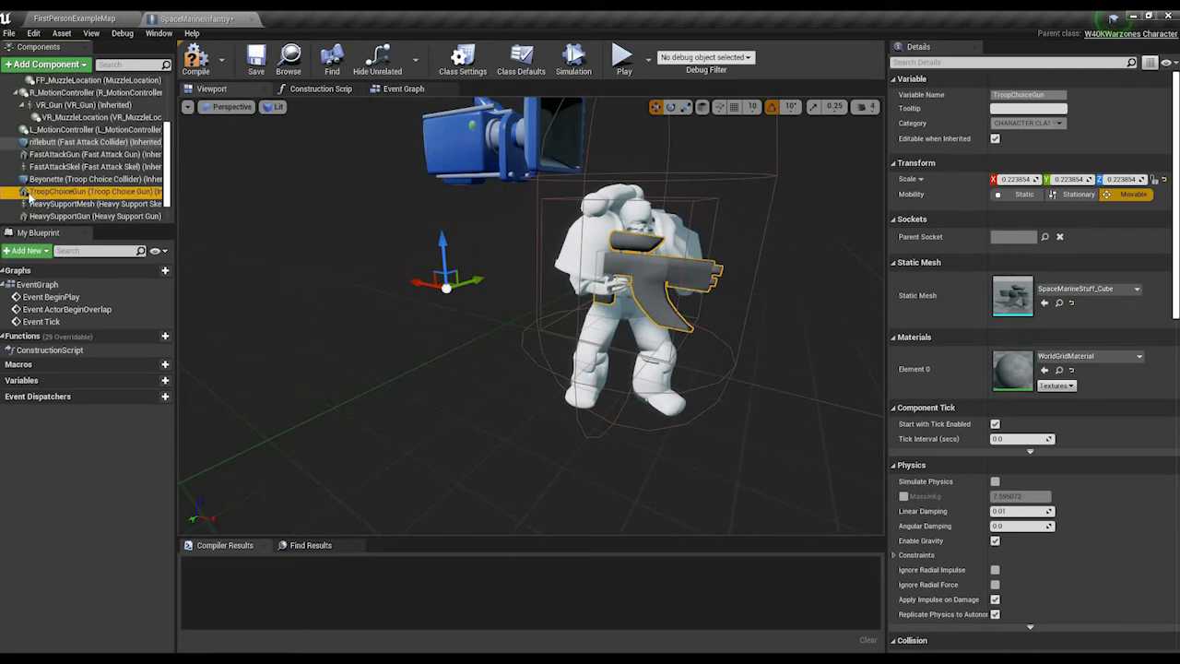
mouse_move(32, 191)
left_mouse_down()
mouse_move(57, 120)
mouse_move(53, 192)
left_mouse_up()
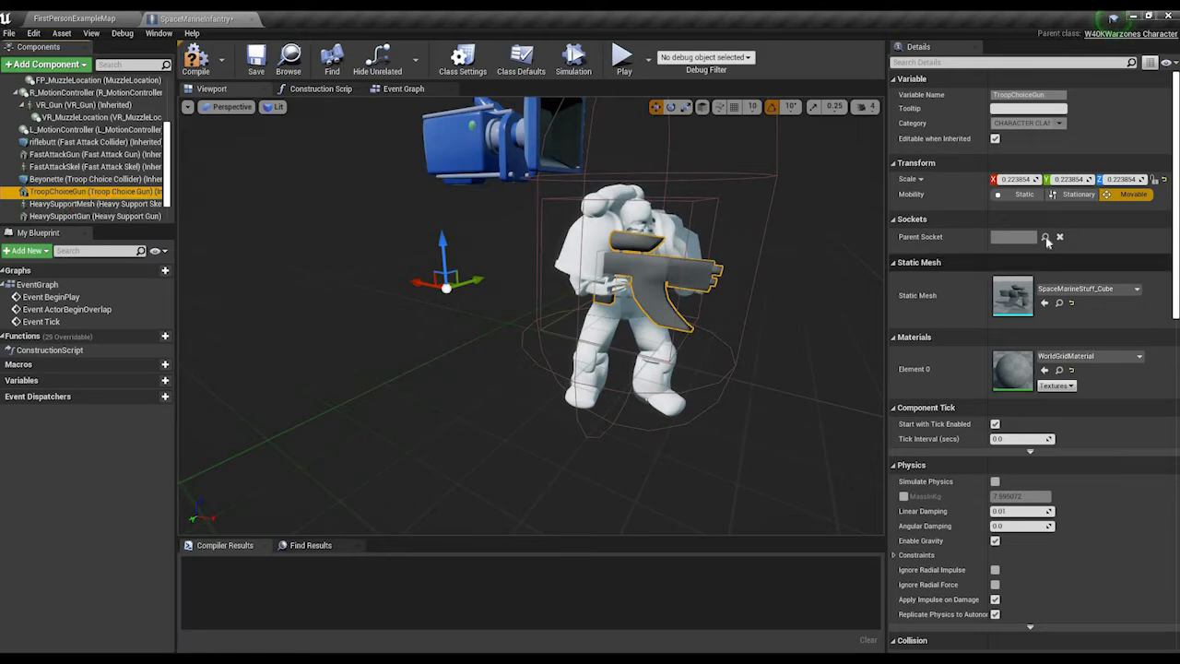
Step: Nudge the gun sideways so its grip lines up with the marine's hand
right_click_drag(406, 379, 241, 323)
left_click_drag(571, 257, 586, 259)
right_click_drag(343, 262, 382, 248)
key("f")
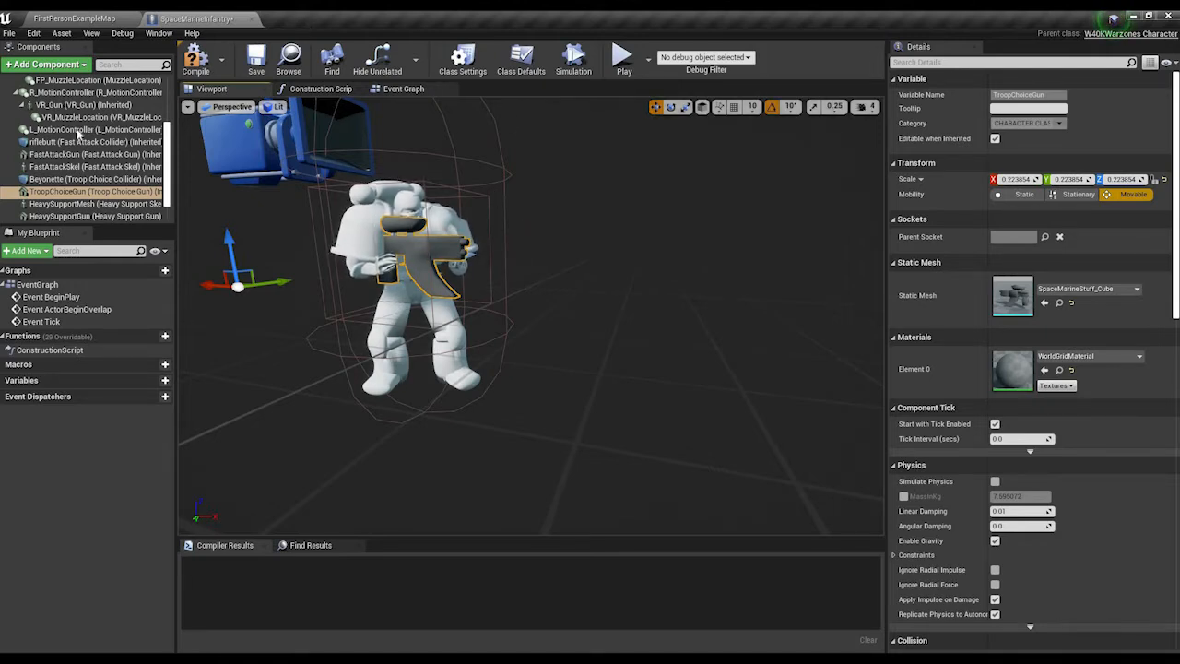
Step: Add an Arrow component as a child of TroopChoiceGun
scroll(80, 134, "down", 1)
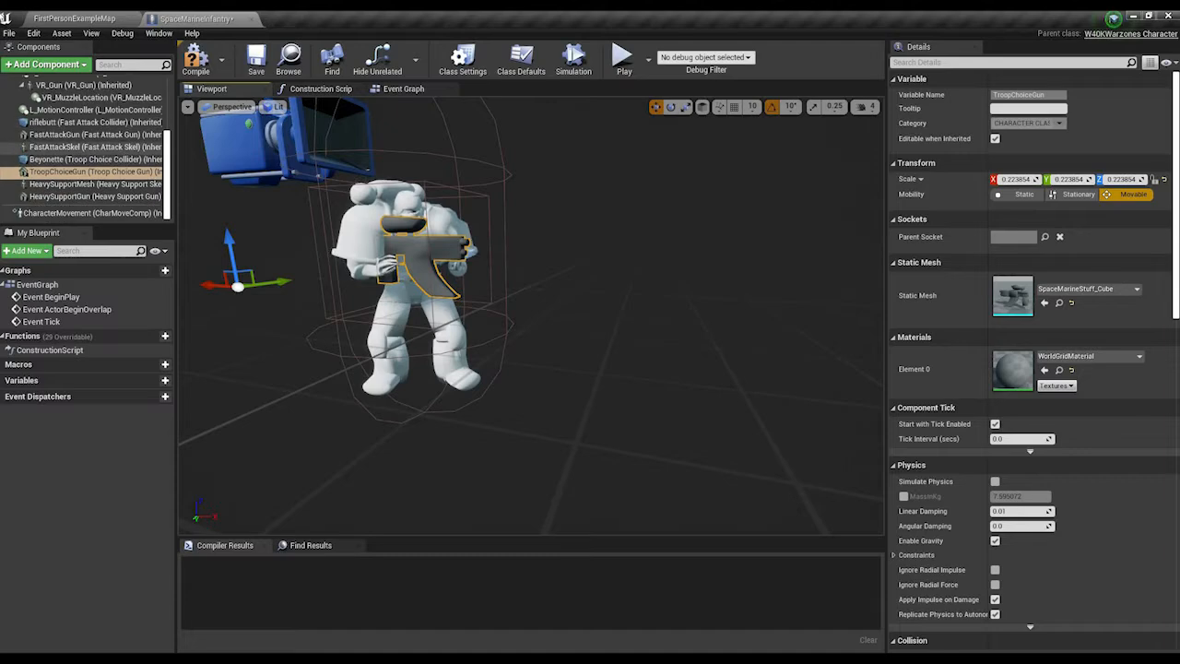
left_click(57, 65)
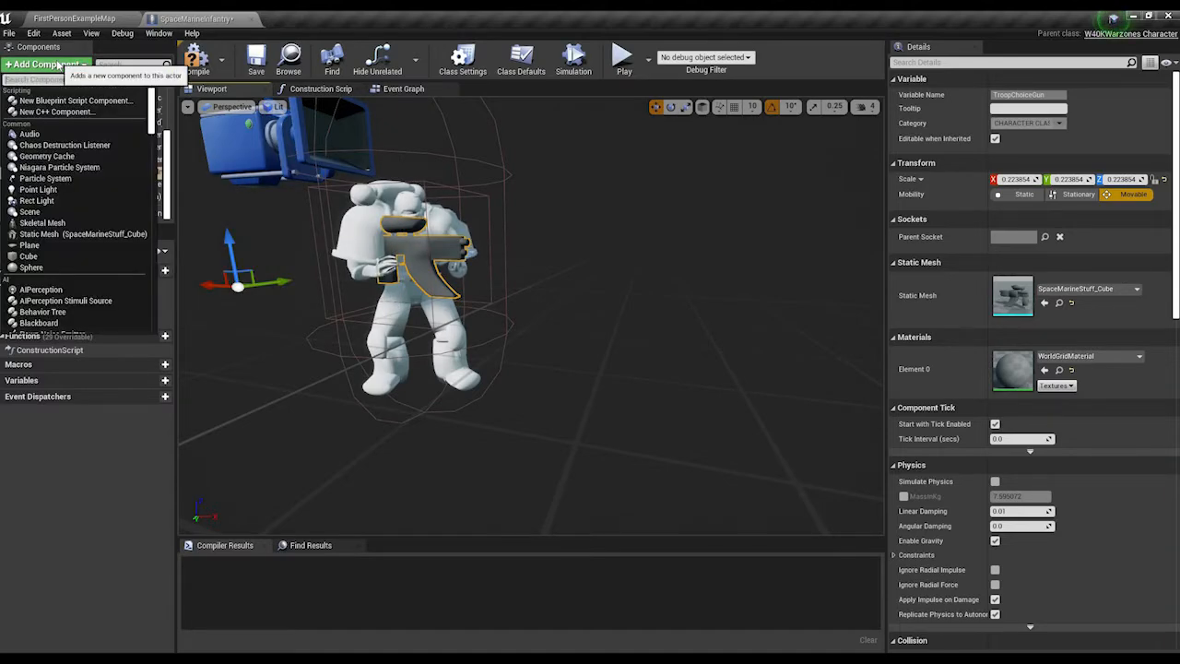
type("arrow")
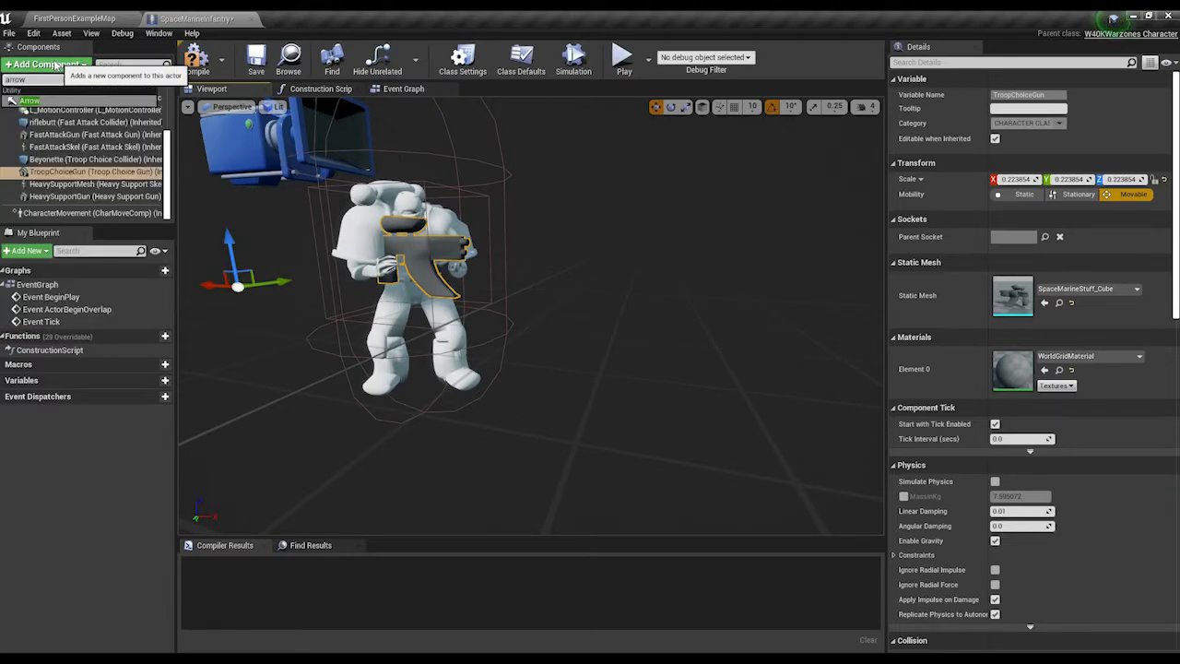
key("Return")
Step: Move the arrow to the tip of the gun's upper barrel, at about X -638, Y 53, Z 113
left_click_drag(456, 250, 516, 271)
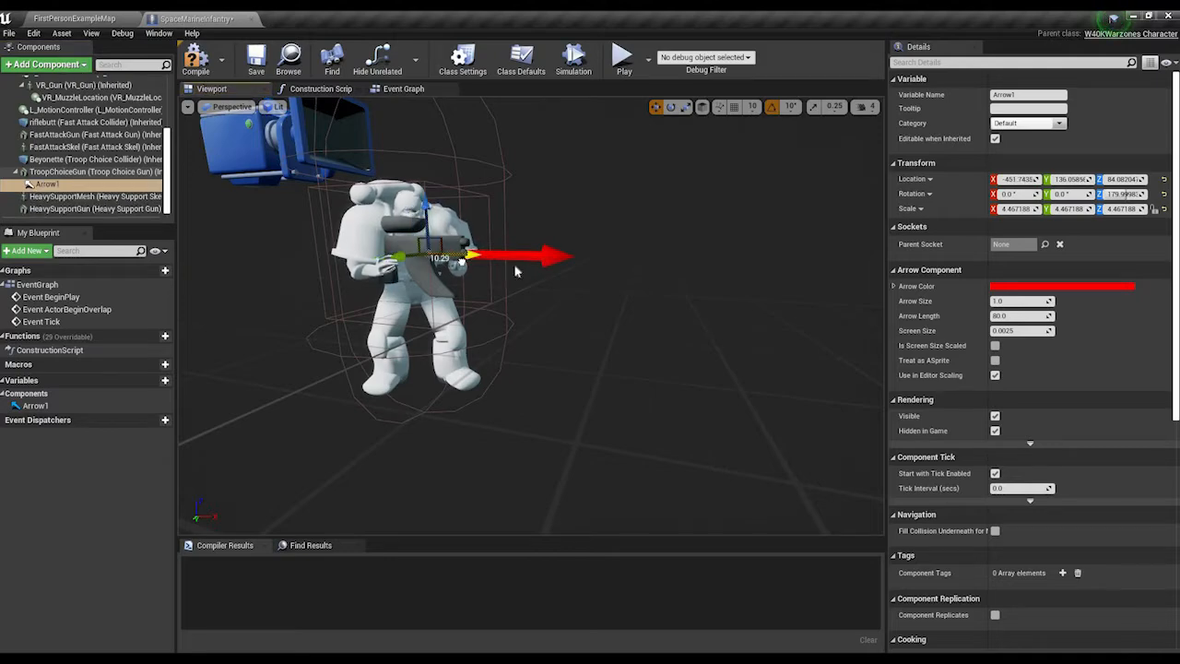
right_click_drag(515, 265, 309, 244)
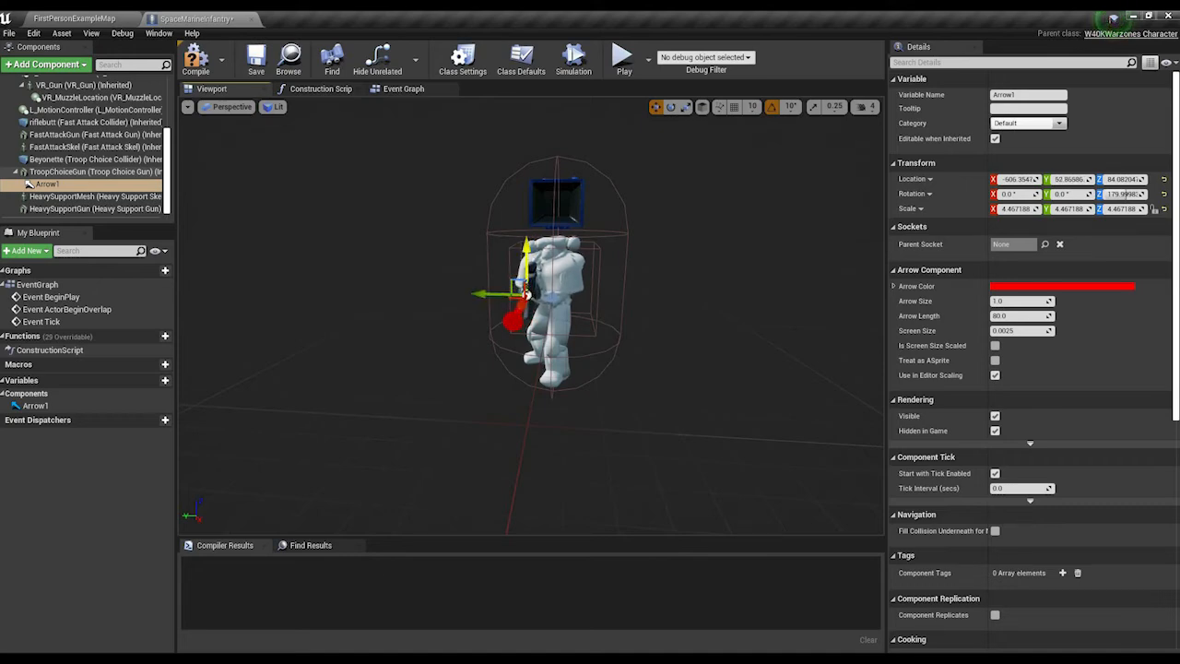
right_click_drag(527, 246, 733, 356)
left_click_drag(733, 355, 788, 359)
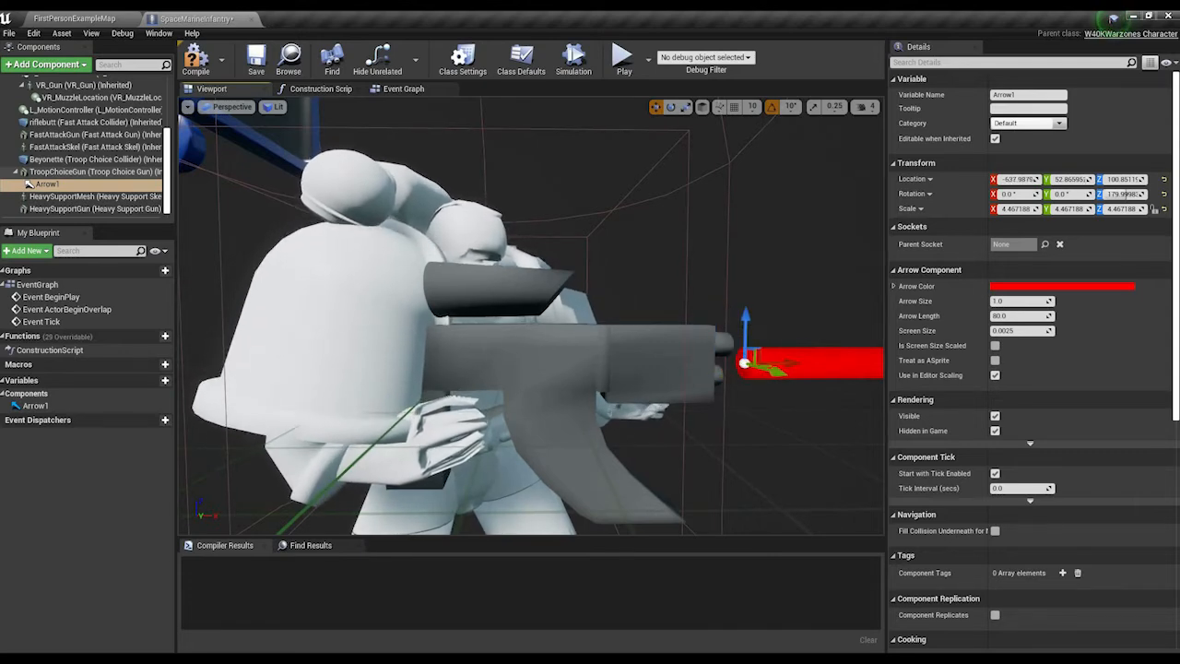
left_click_drag(748, 319, 748, 300)
double_click(59, 188)
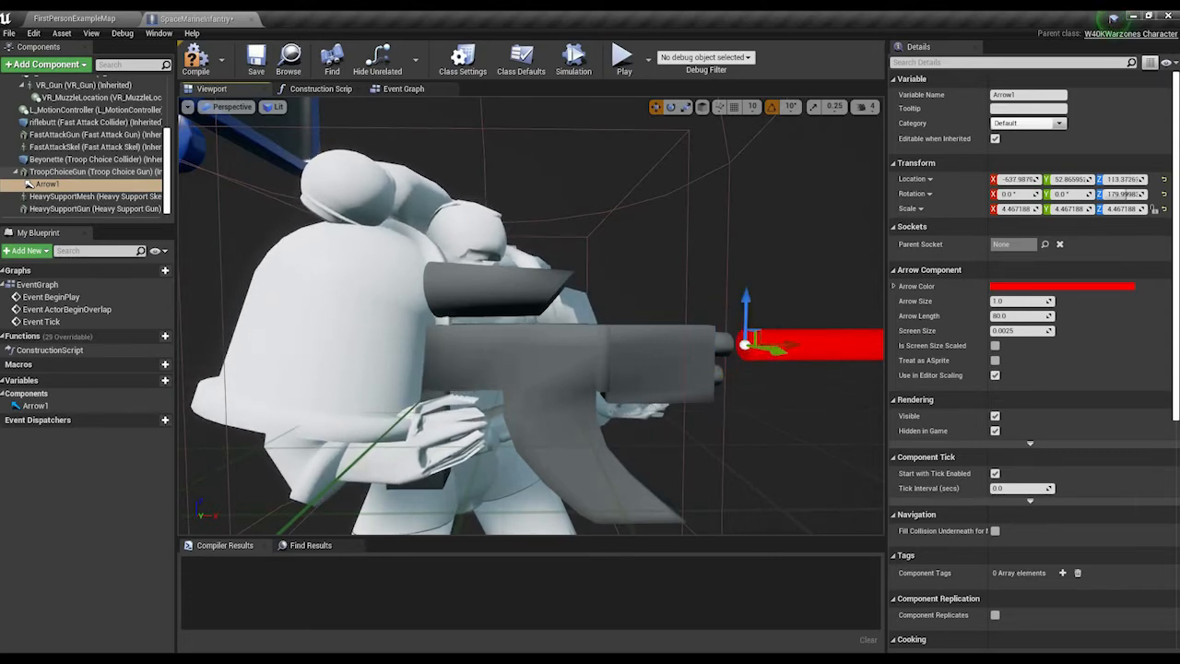
Step: Set the Collision Preset of TroopChoiceGun to NoCollision
key("w")
right_click_drag(442, 304, 419, 290)
left_click(351, 221)
scroll(1083, 273, "down", 5)
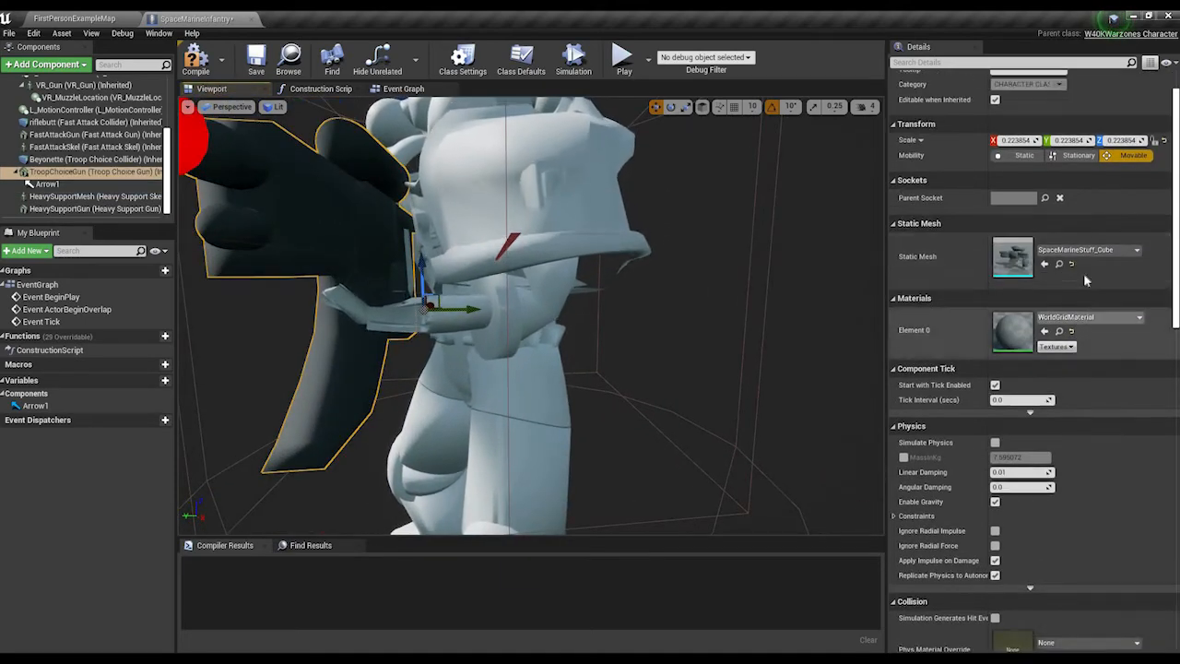
left_click(1023, 573)
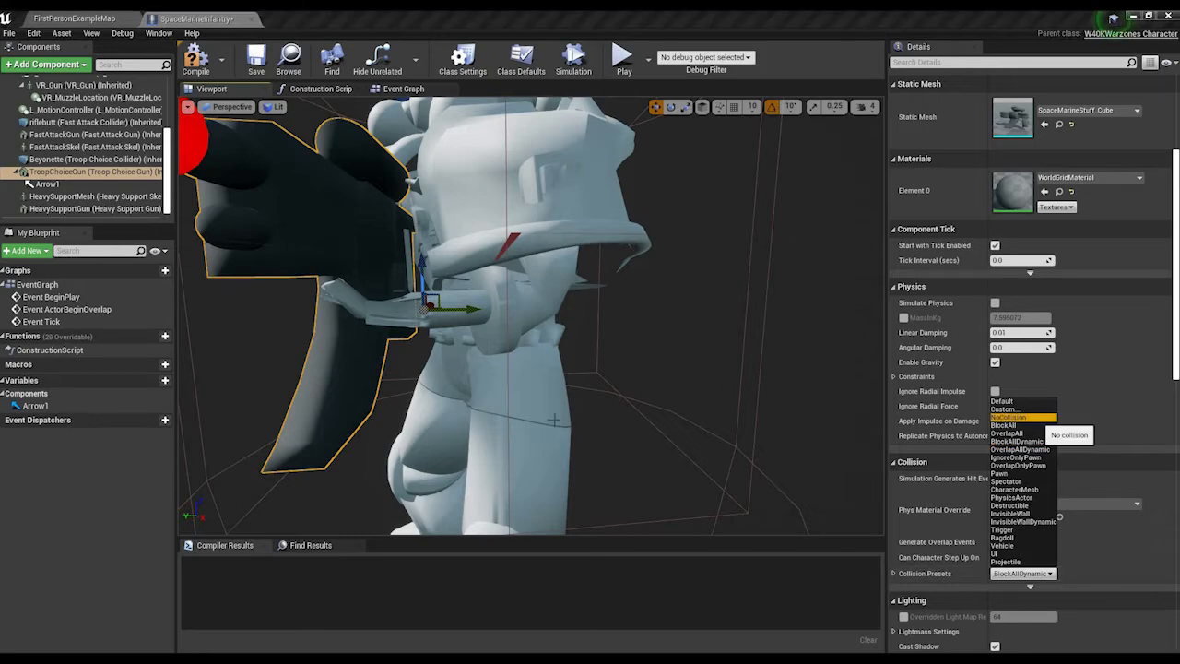
left_click(1024, 418)
Step: Inspect the armed marine from several angles and compile the SpaceMarineInfantry Blueprint
key("s")
right_click_drag(700, 396, 654, 397)
key("w")
right_click_drag(313, 286, 345, 286)
key("s")
key("s")
left_click(195, 60)
Step: Return to FirstPersonExampleMap, create a folder named ProjectilBP inside the GameBP content folder, and open it
left_click(126, 17)
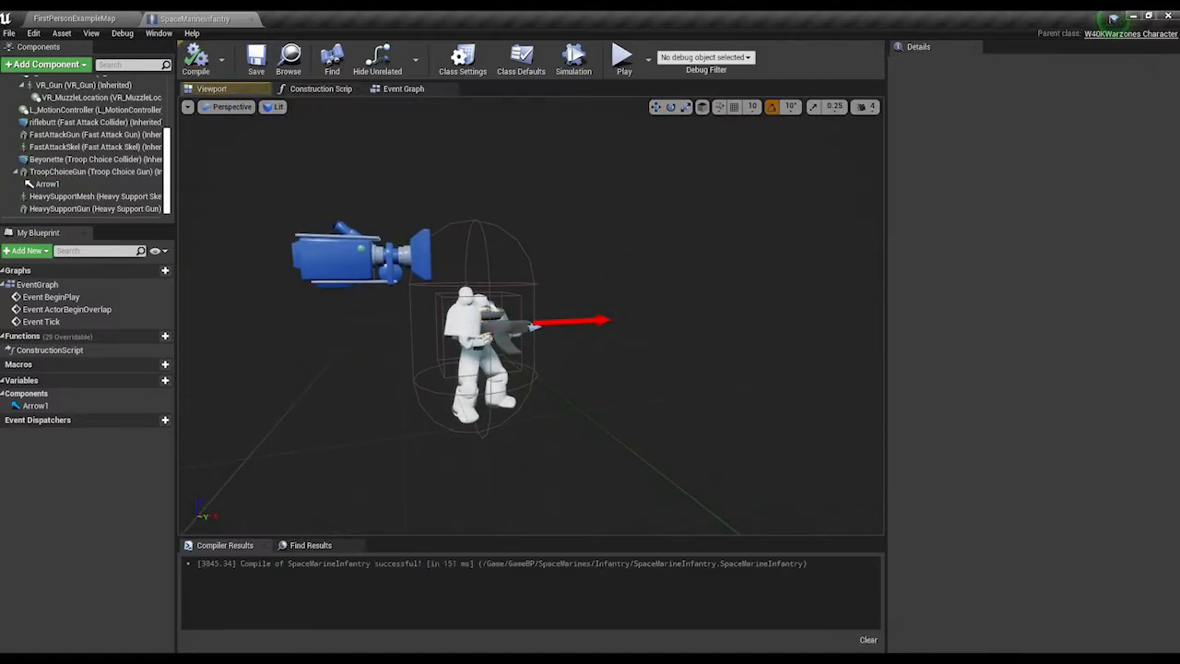
key("ctrl+Tab")
right_click_drag(514, 456, 514, 456)
key("ctrl+Tab")
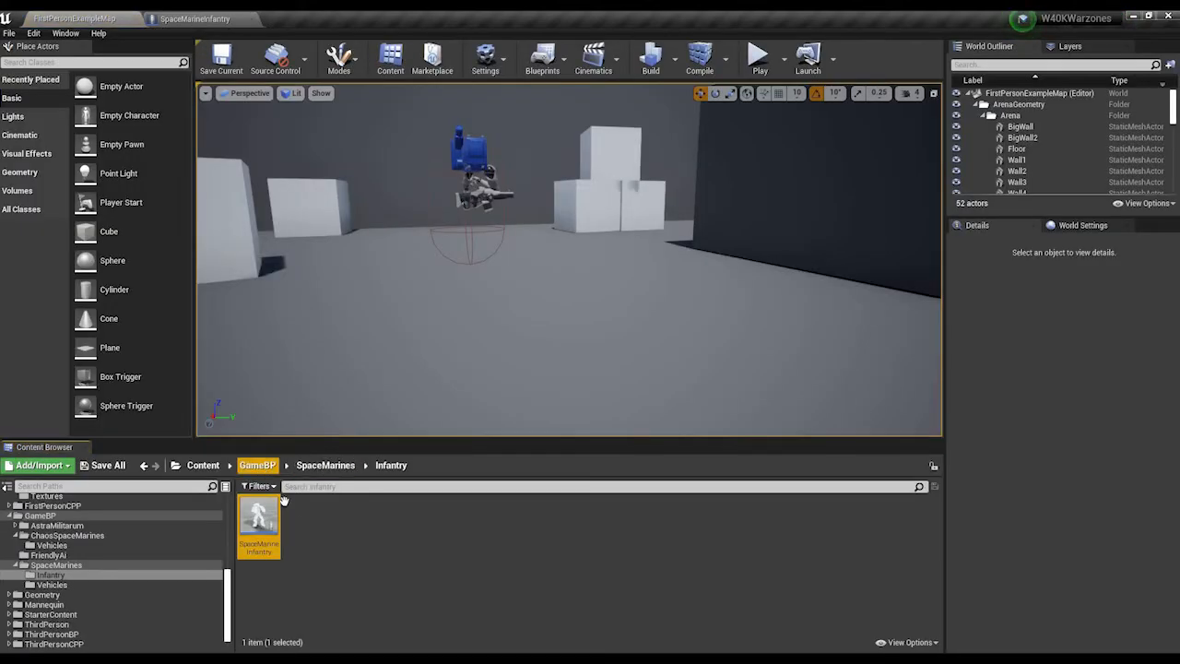
left_click(257, 465)
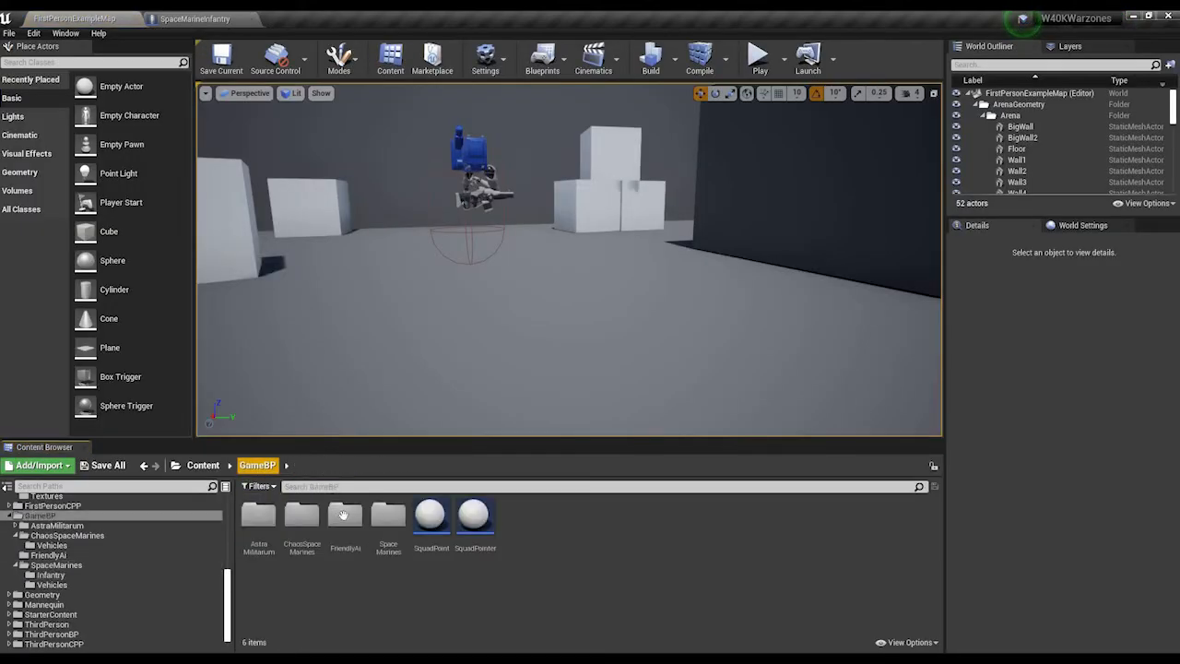
right_click(581, 542)
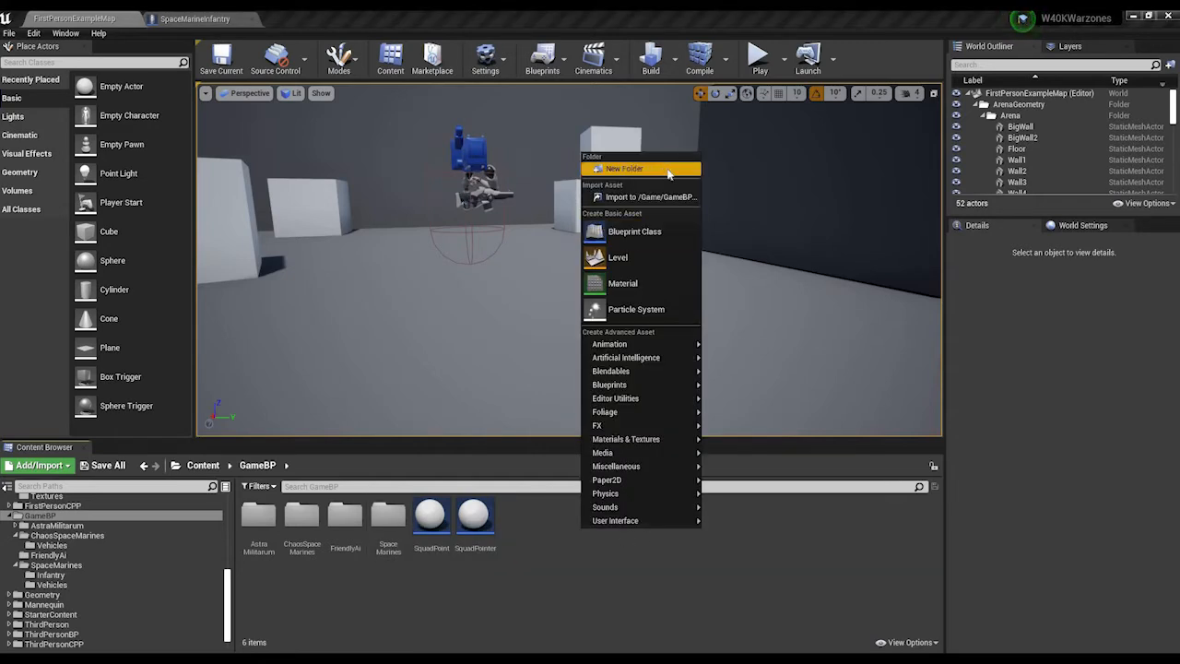
left_click(668, 170)
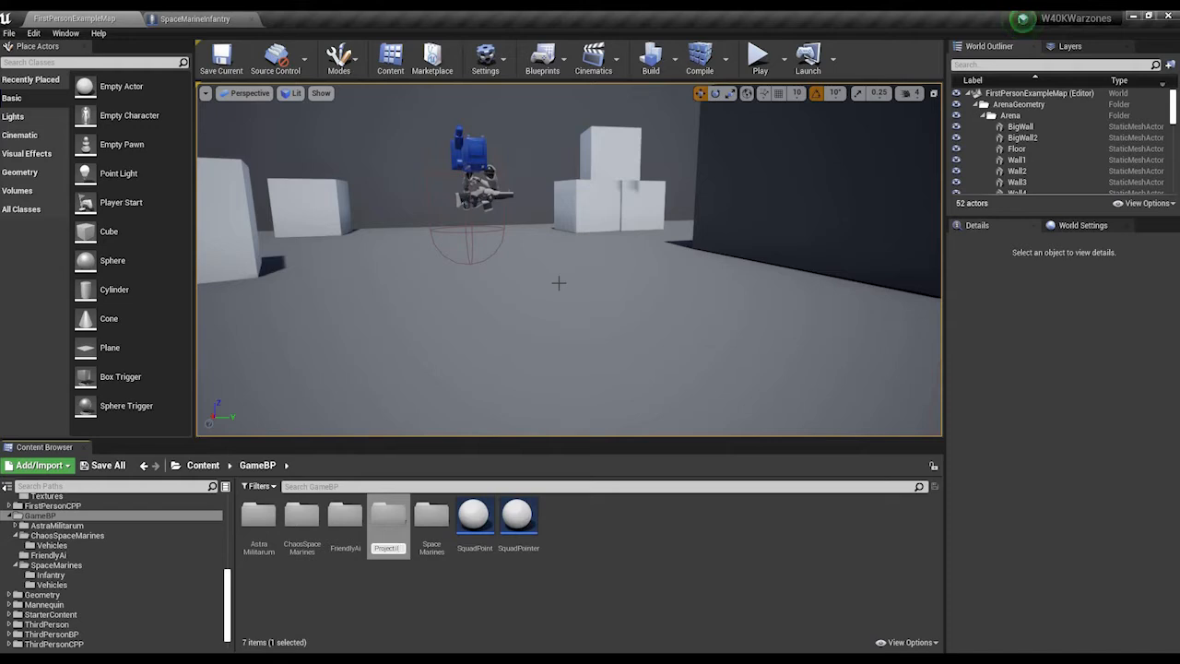
double_click(388, 521)
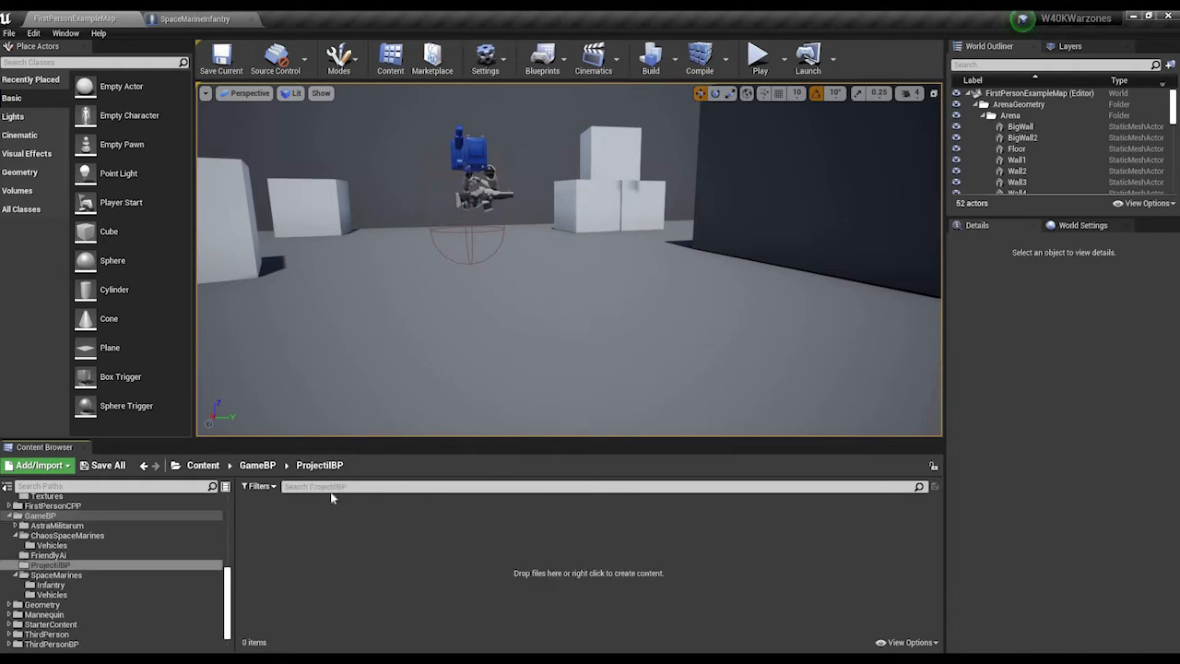
Step: Create an Actor Blueprint named BolterShell in the ProjectilBP folder and open it for editing
right_click(301, 544)
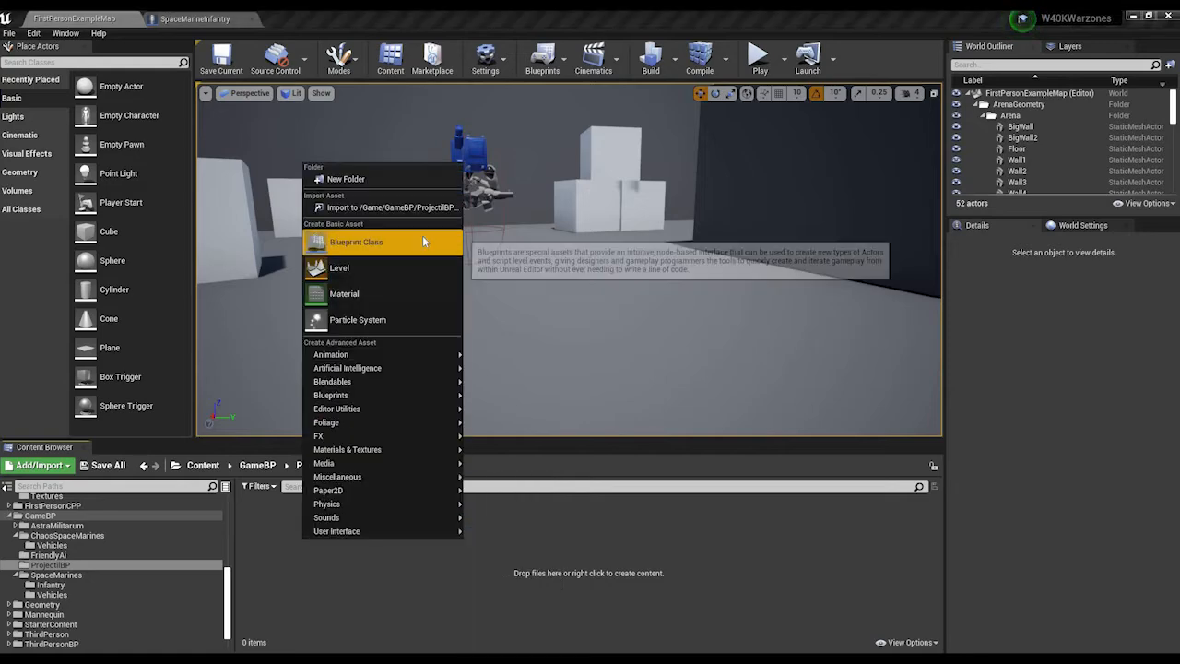
left_click(422, 237)
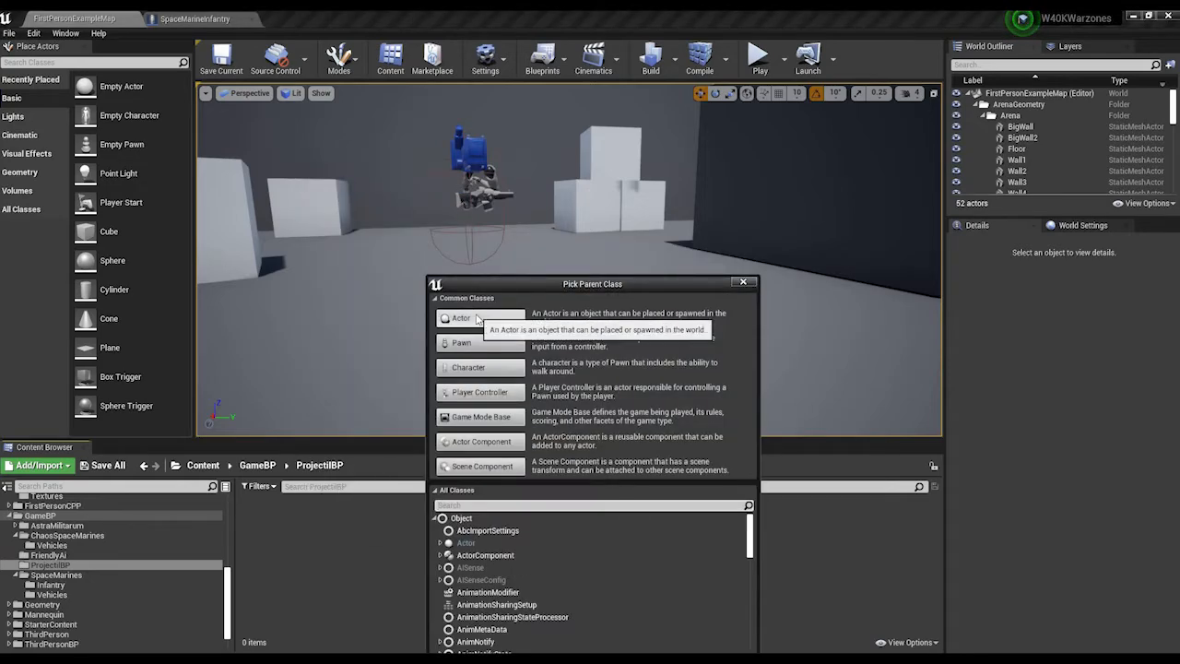
left_click(470, 318)
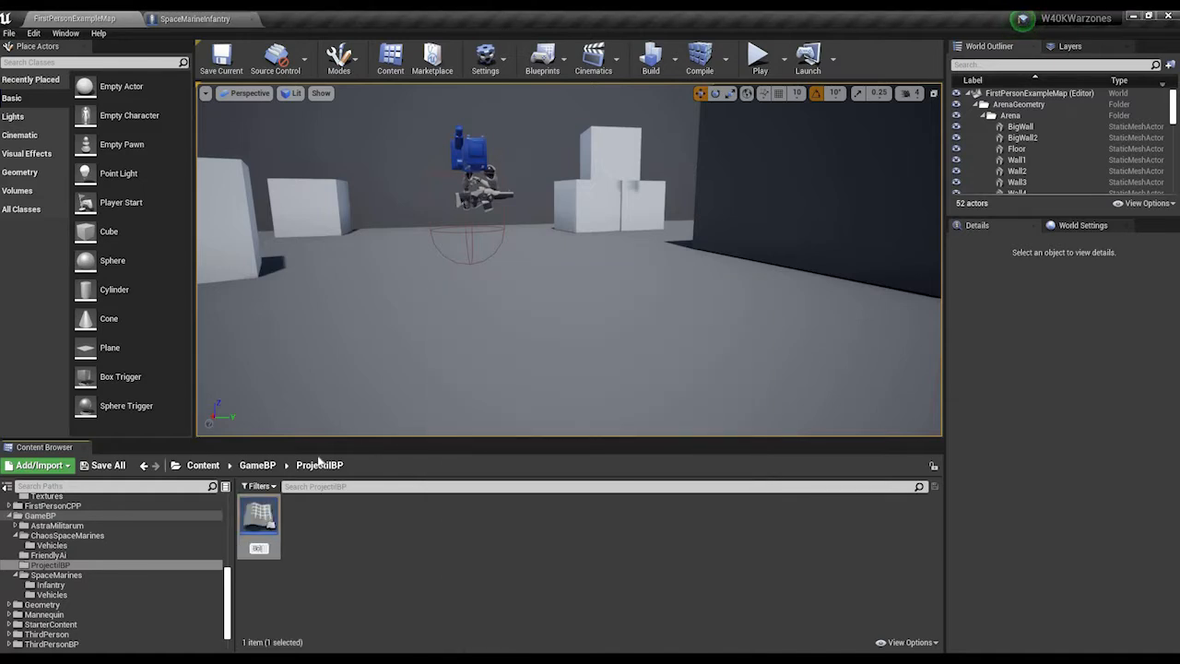
key("Return")
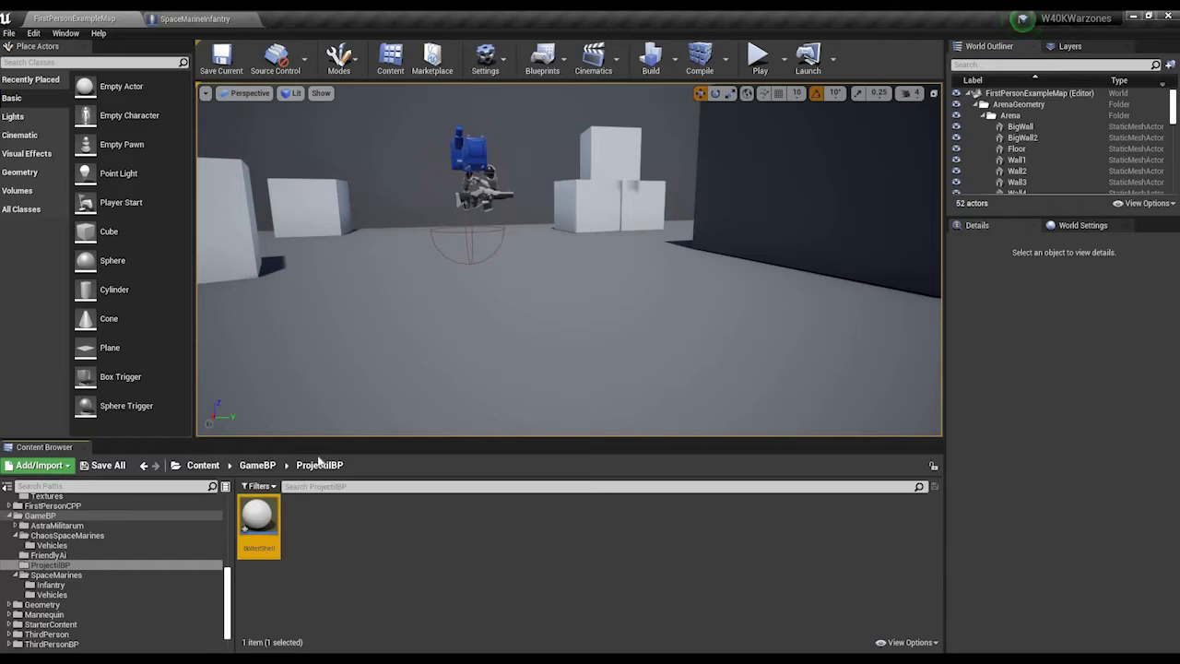
key("Return")
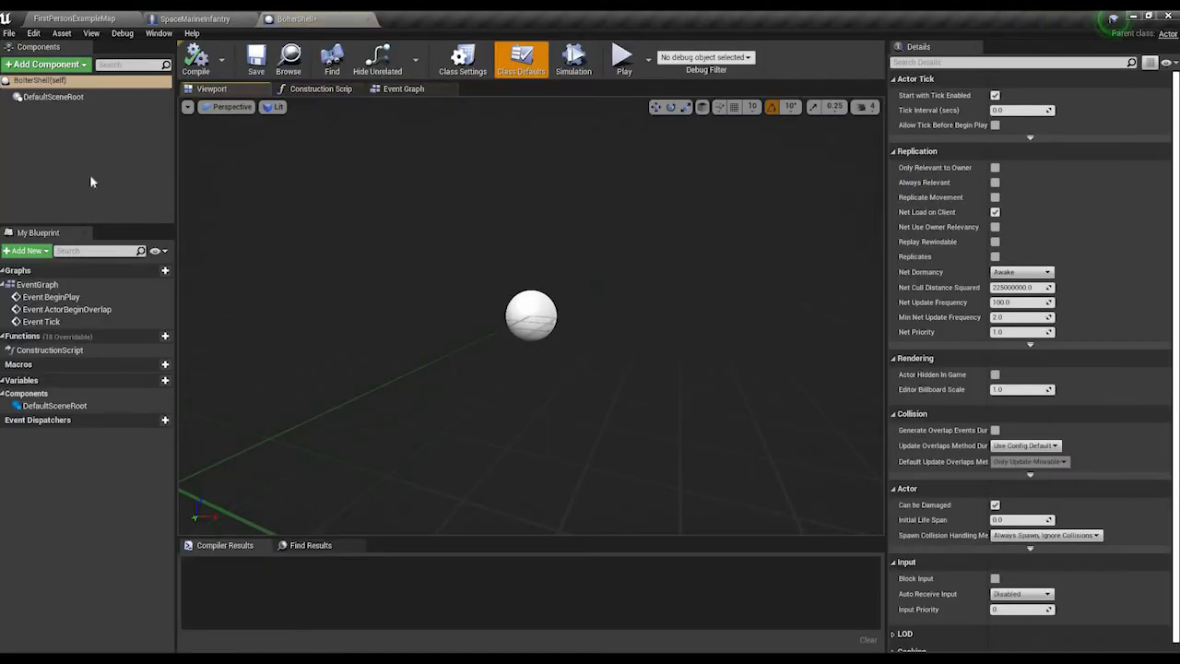
Step: Add a Static Mesh component to the BolterShell Blueprint
left_click(44, 65)
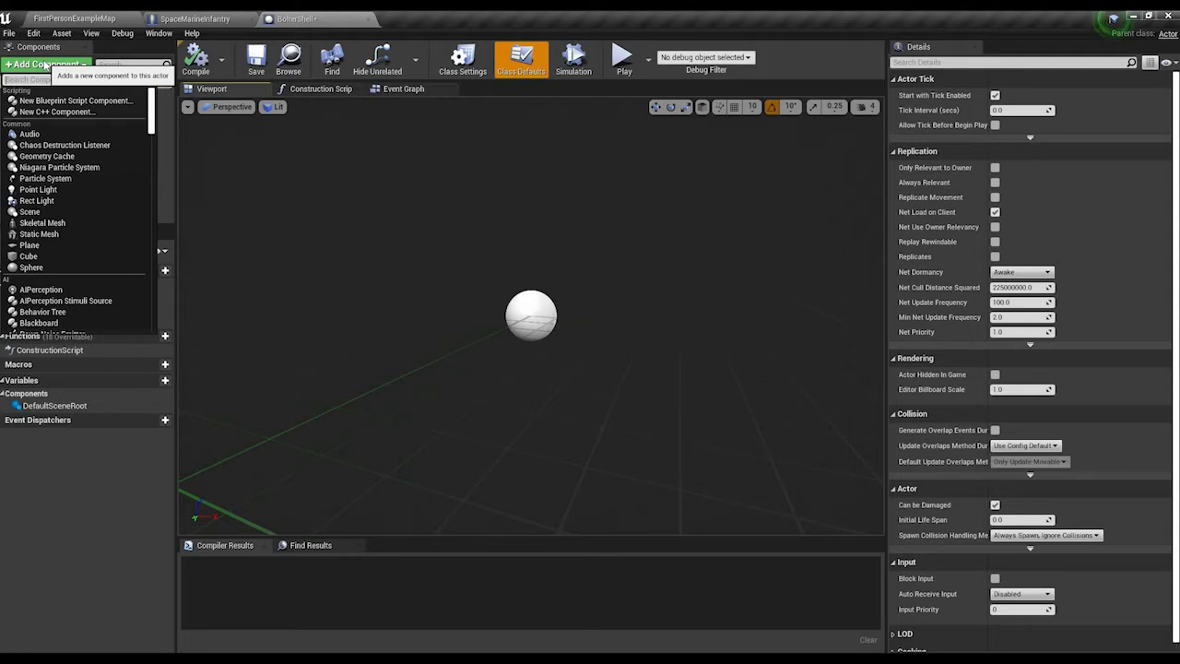
type("sta")
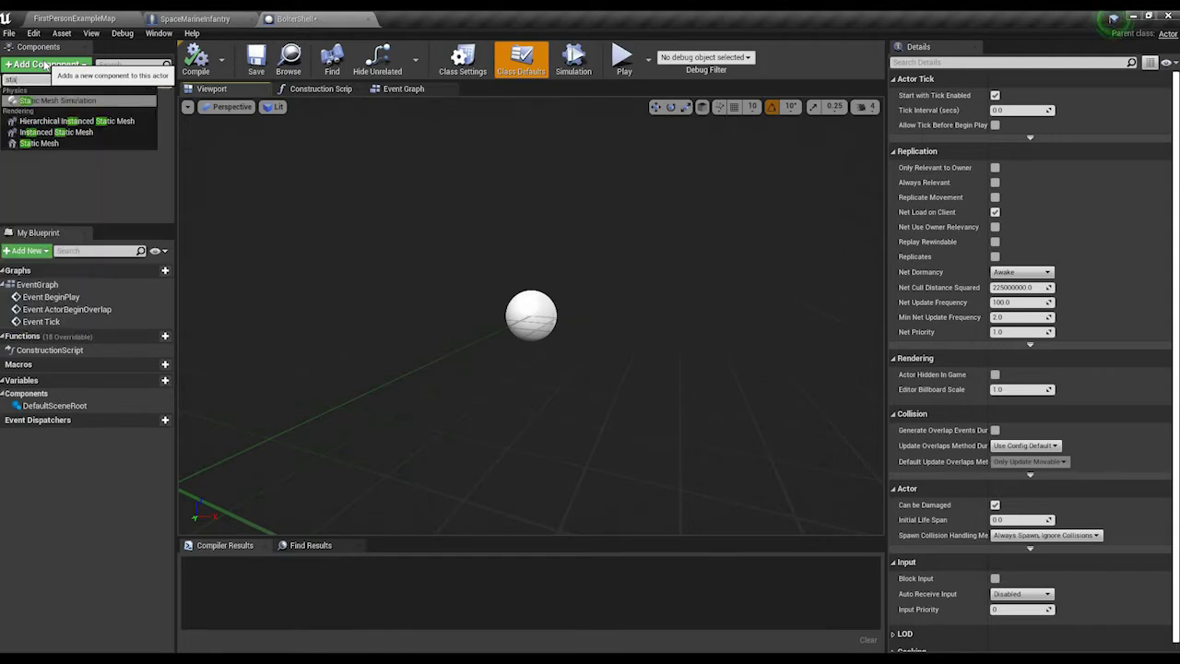
type("t")
left_click(60, 143)
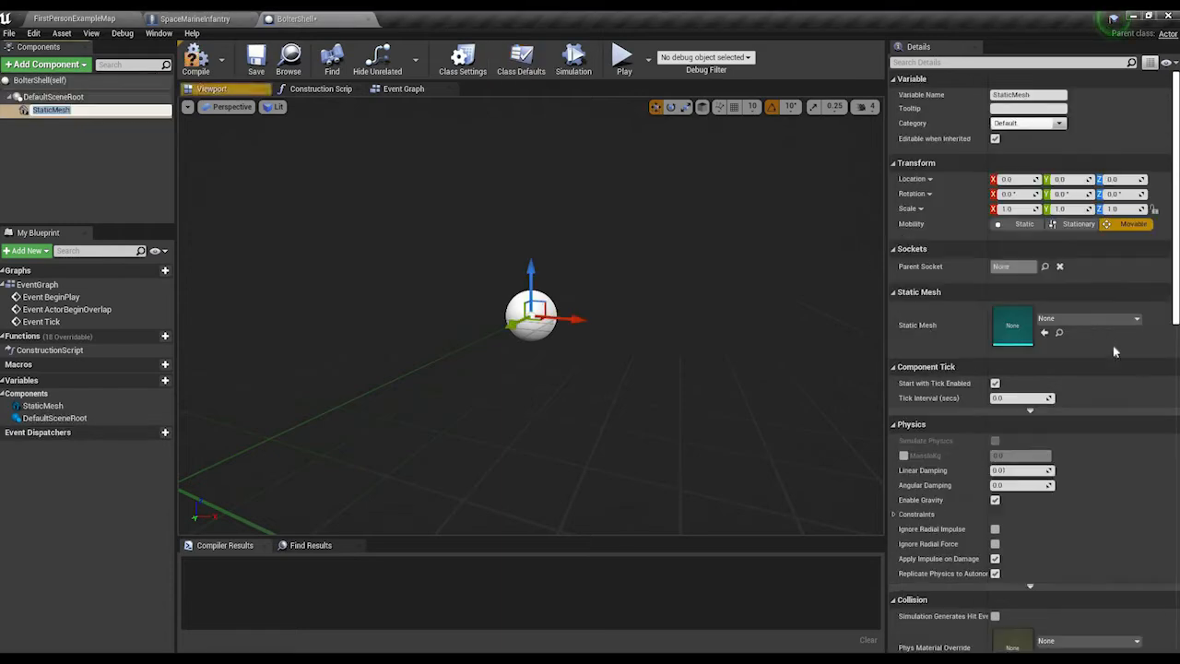
Step: Search the available meshes and assign FirstPersonProjectileMesh to the StaticMesh component
left_click(1094, 322)
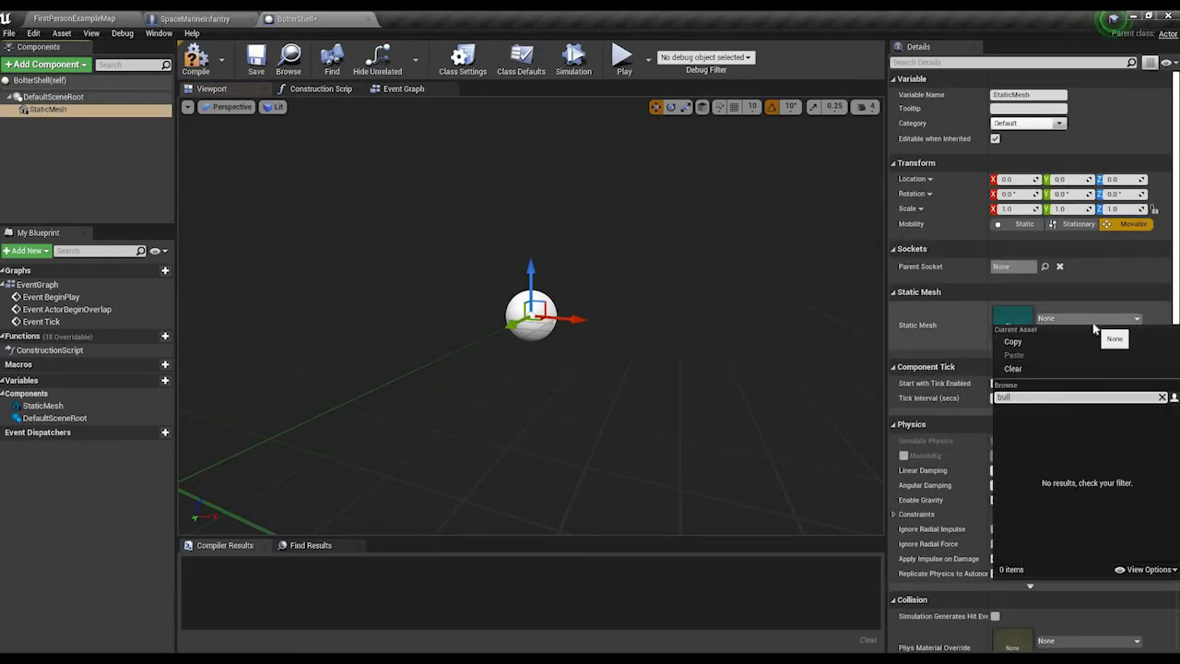
key("BackSpace")
key("BackSpace")
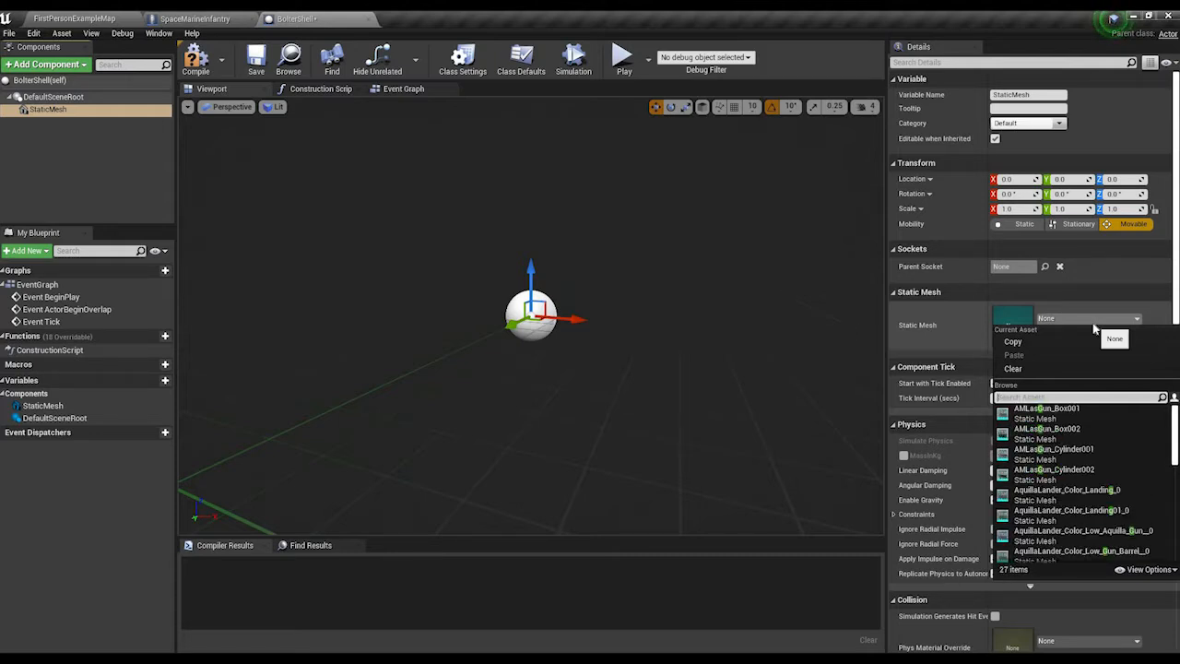
scroll(1059, 463, "down", 1)
type("shel")
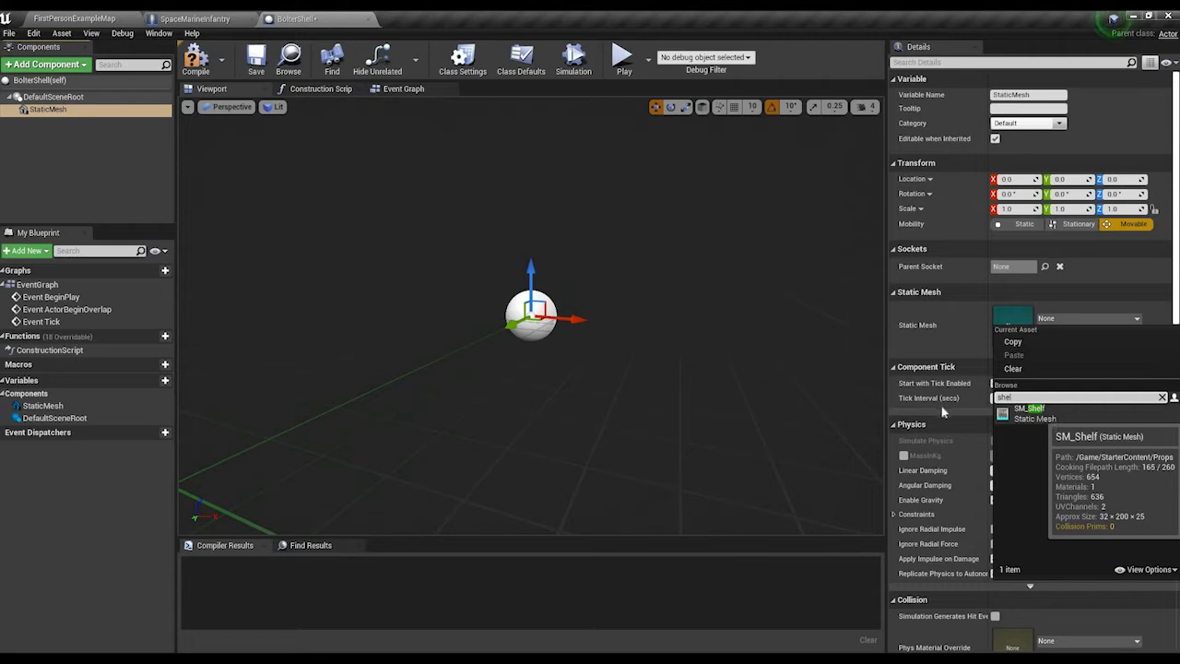
key("BackSpace")
key("BackSpace")
key("BackSpace")
key("BackSpace")
type("firs")
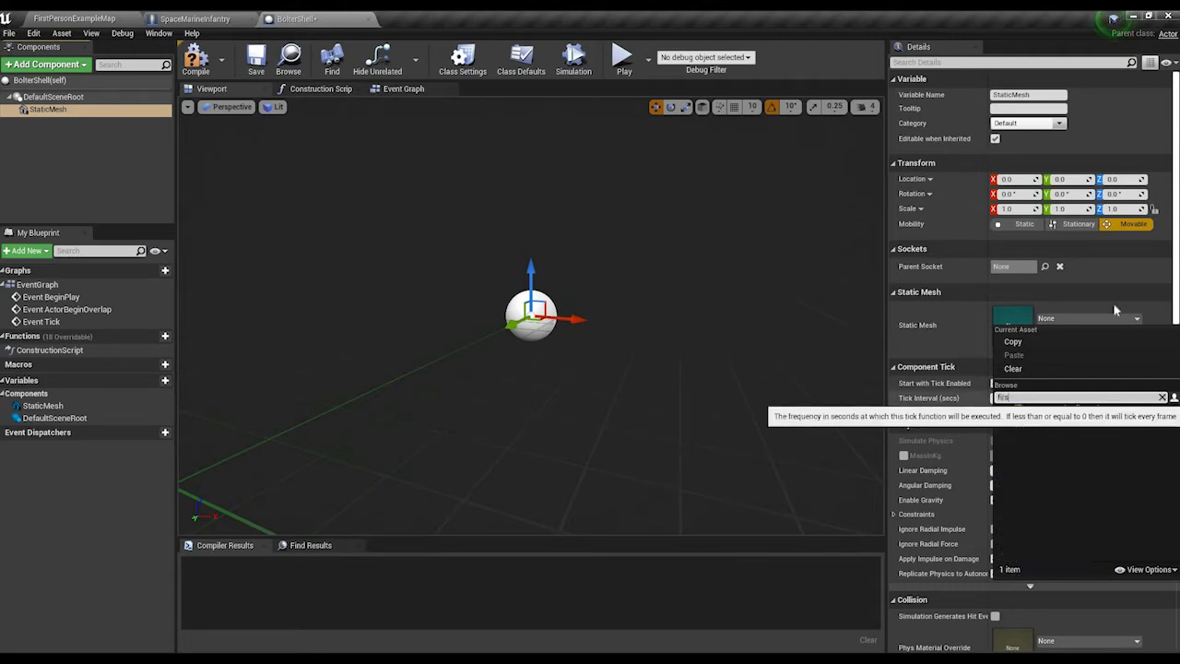
left_click(1053, 412)
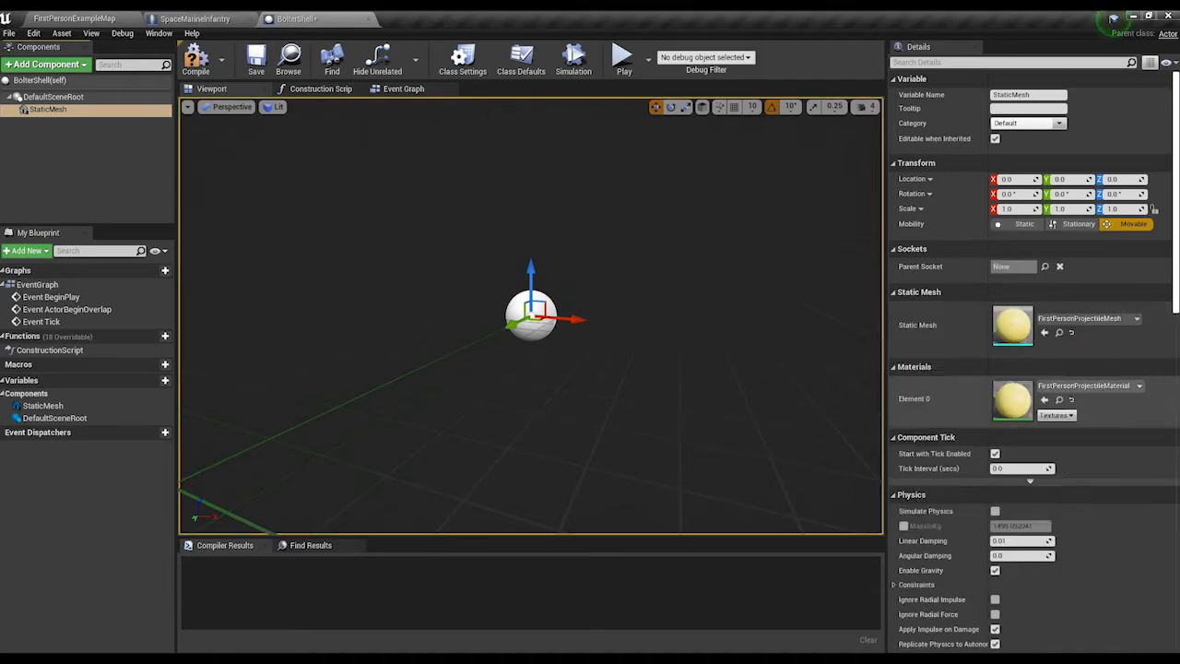
Step: Scale the projectile mesh down uniformly to about 0.11 and open its Collision Presets options
right_click_drag(707, 405, 587, 366)
key("r")
left_click_drag(584, 364, 540, 400)
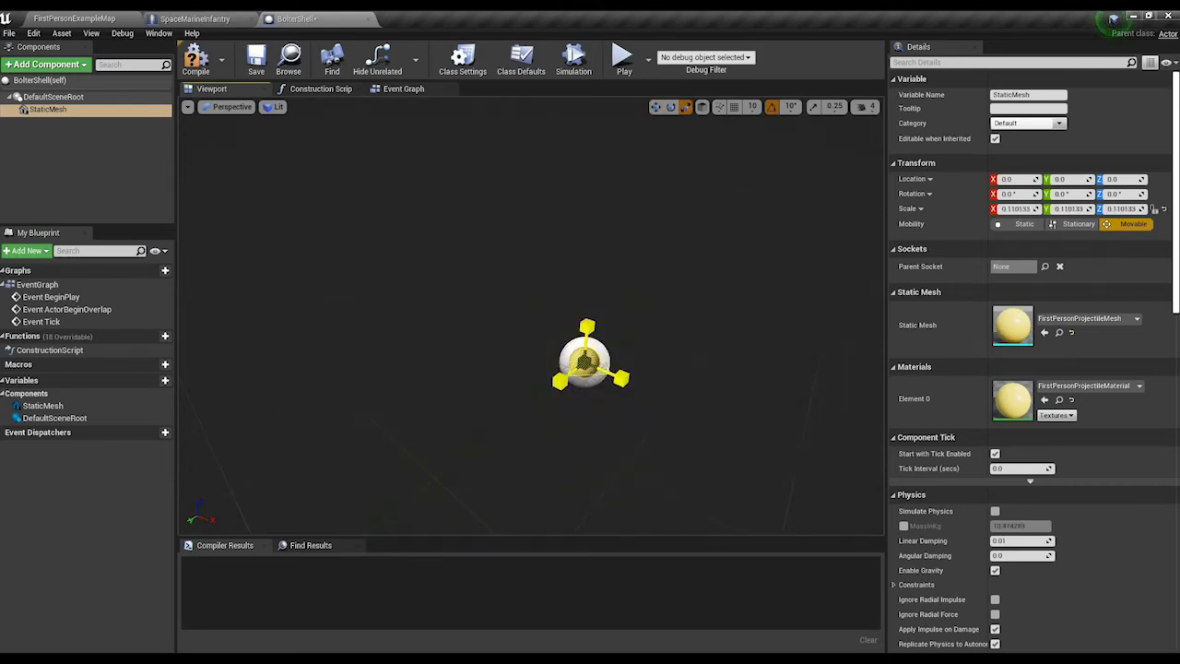
key("w")
scroll(1037, 329, "down", 10)
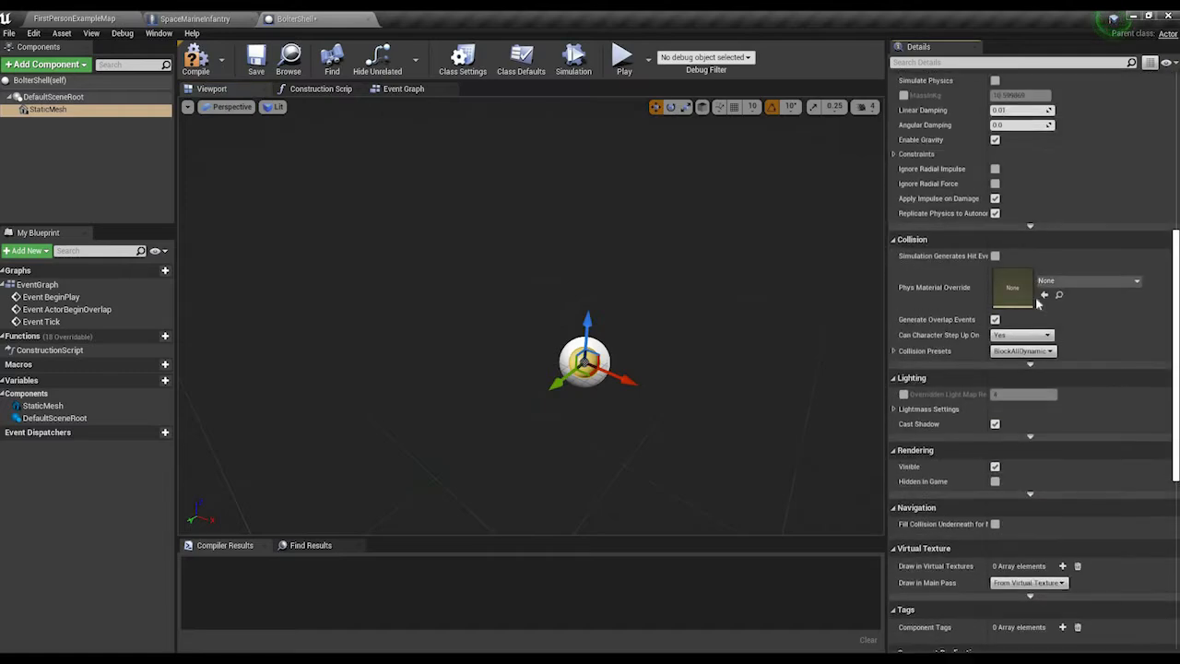
left_click(1036, 304)
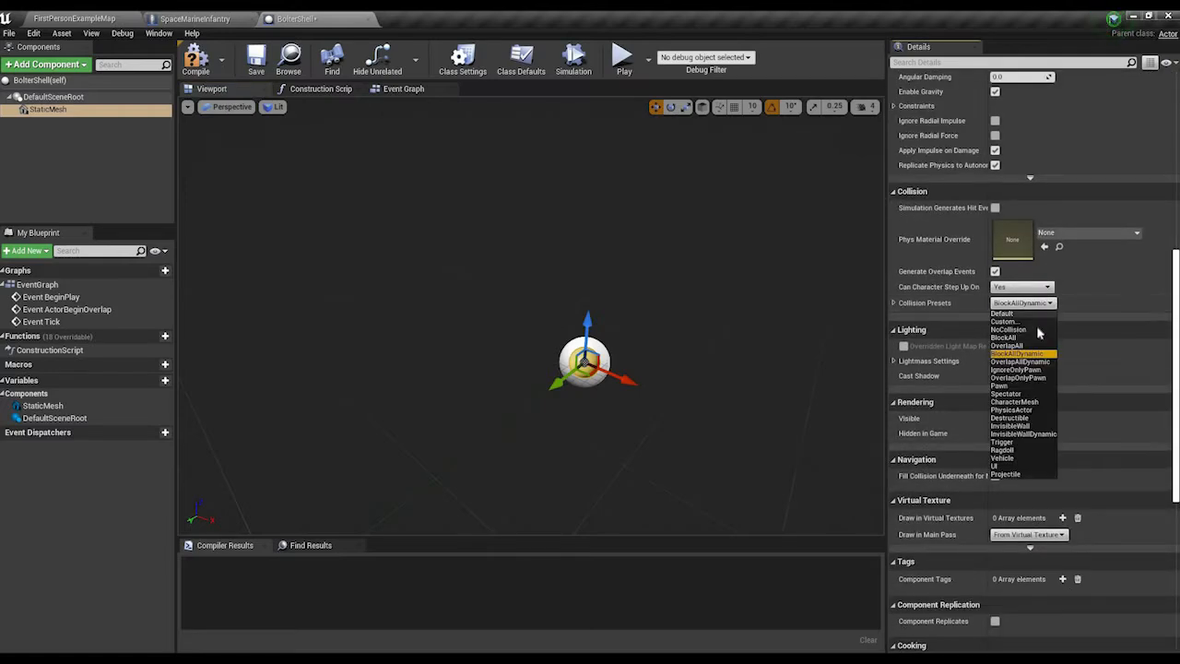
Step: Add a Sphere Collision component around the projectile mesh under DefaultSceneRoot
left_click(40, 177)
left_click(72, 69)
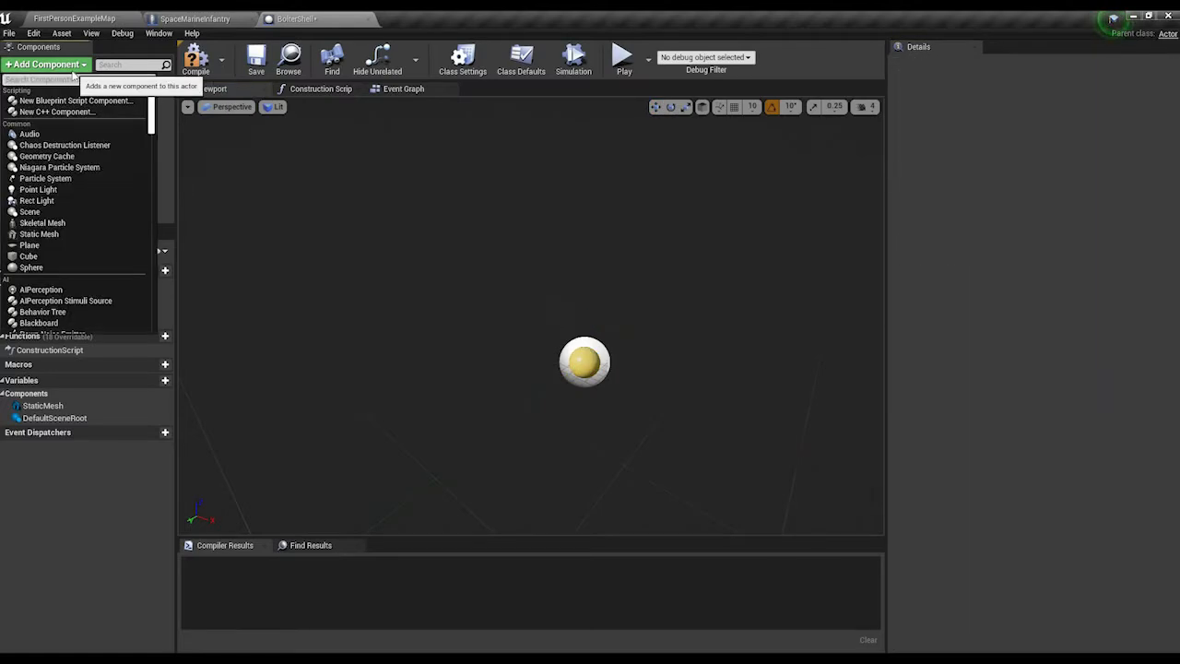
type("sph")
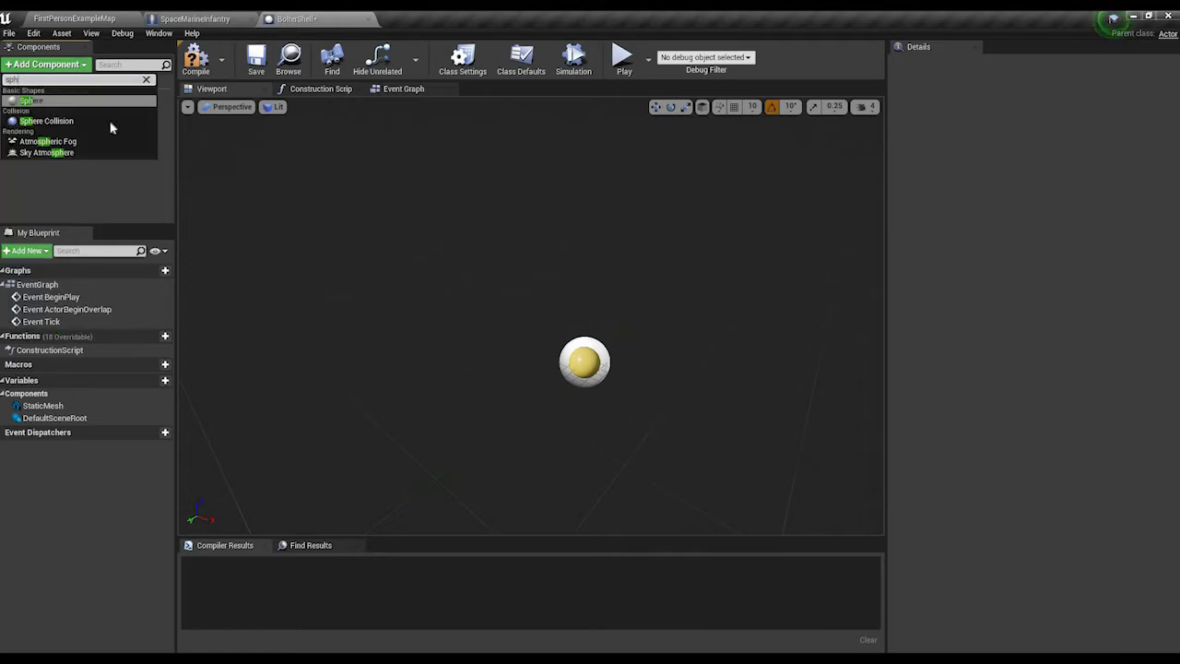
key("Return")
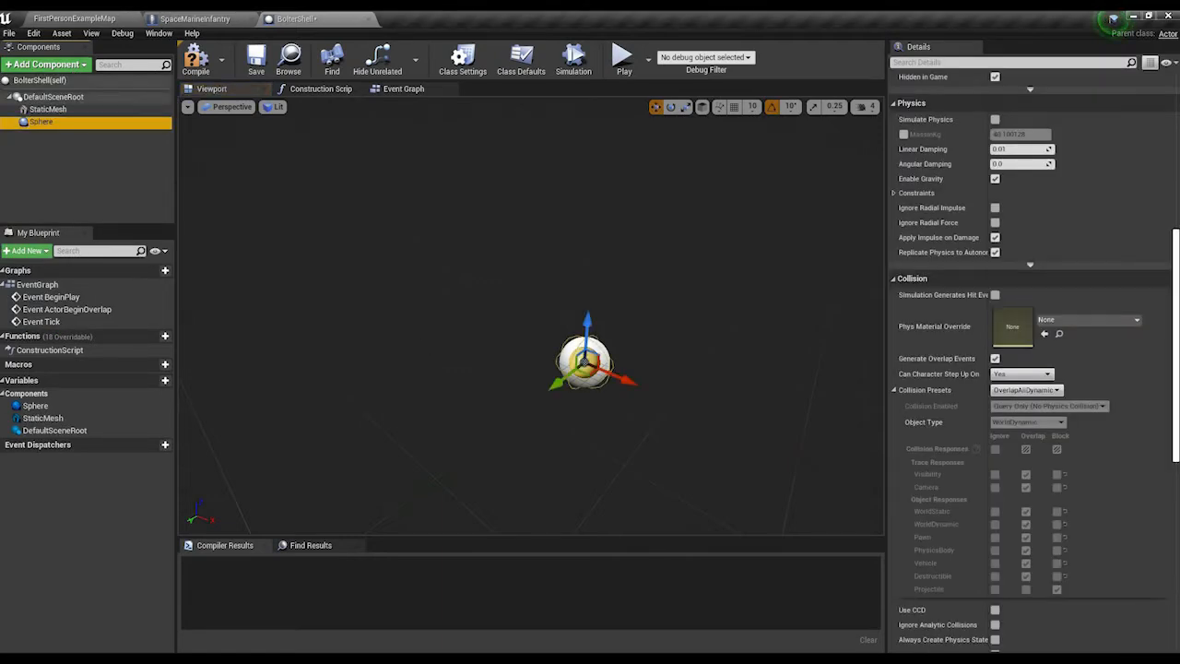
right_click_drag(532, 318, 1171, 397)
left_click_drag(1175, 332, 1175, 214)
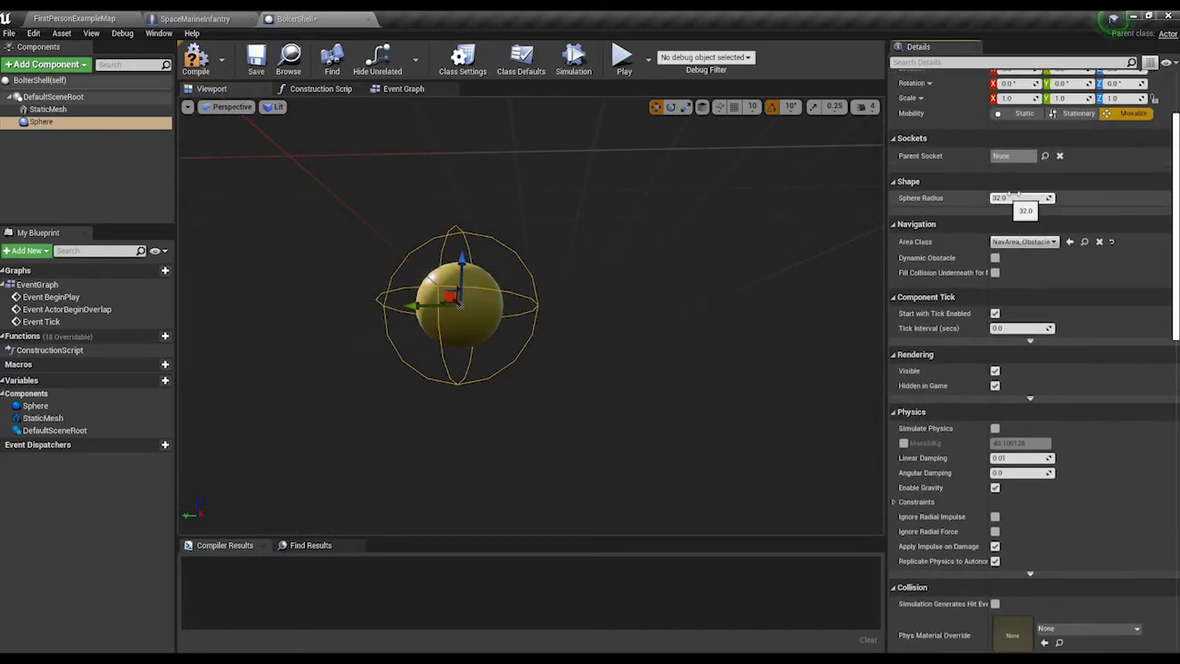
Step: Shrink the Sphere collision's radius to about 19.2 so it closely surrounds the projectile mesh
left_click_drag(1019, 198, 996, 198)
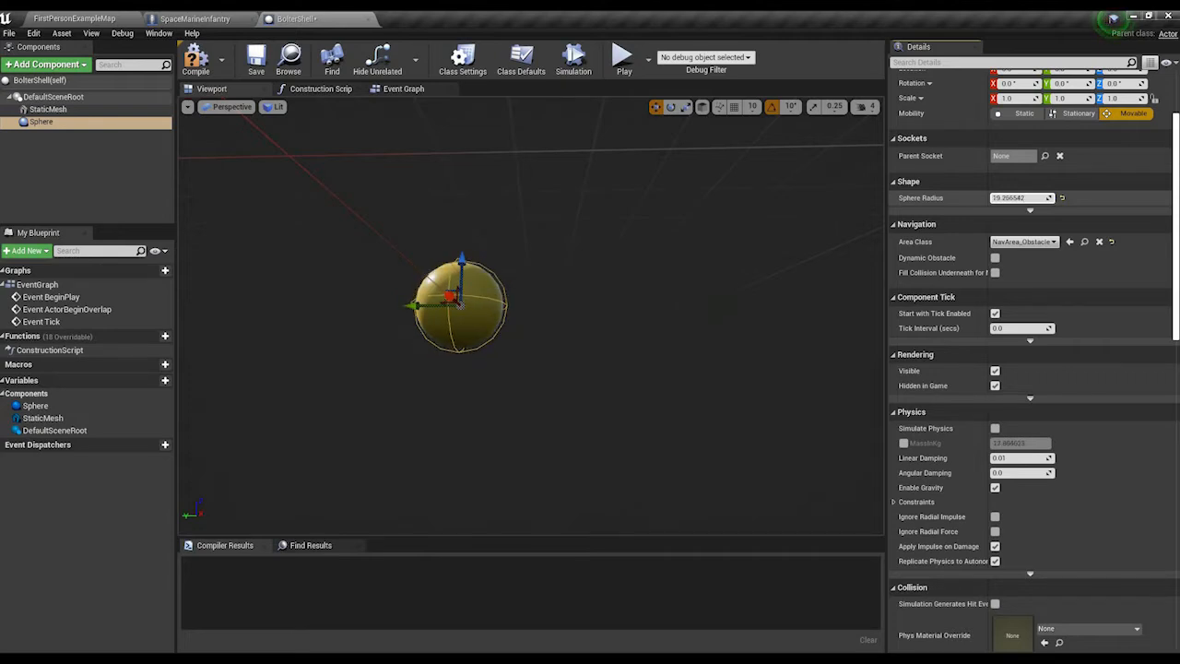
left_click_drag(1175, 221, 1175, 182)
left_click(55, 168)
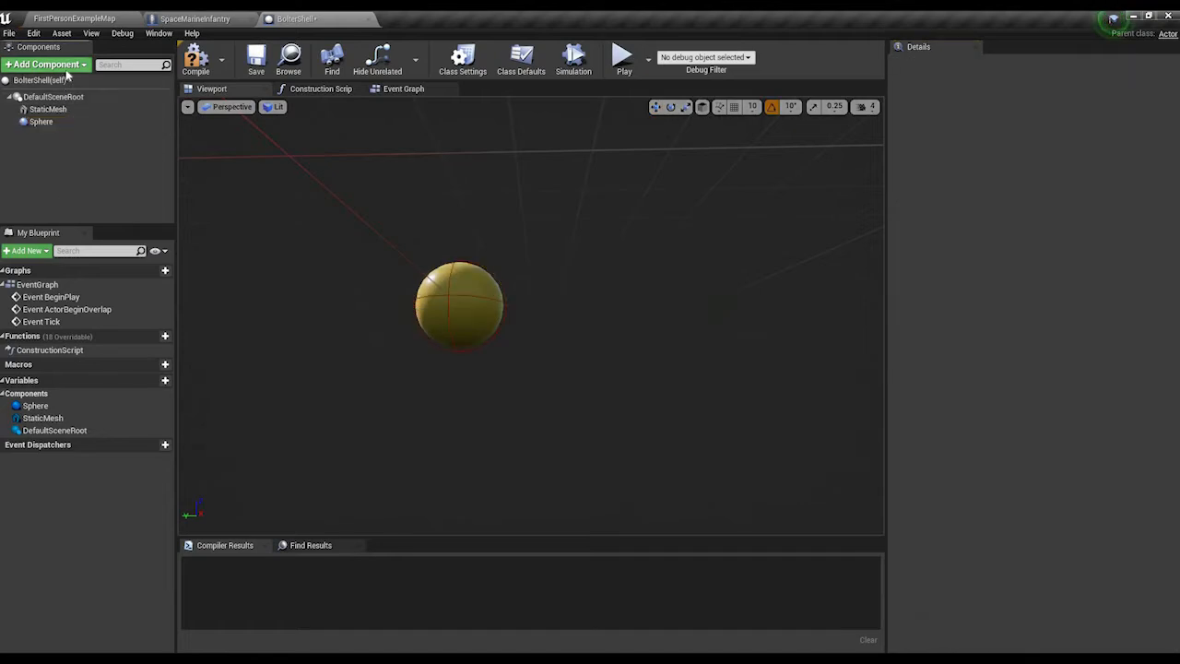
Step: Add a Projectile Movement component to the BolterShell Blueprint and select it for editing
left_click(68, 66)
type("proje")
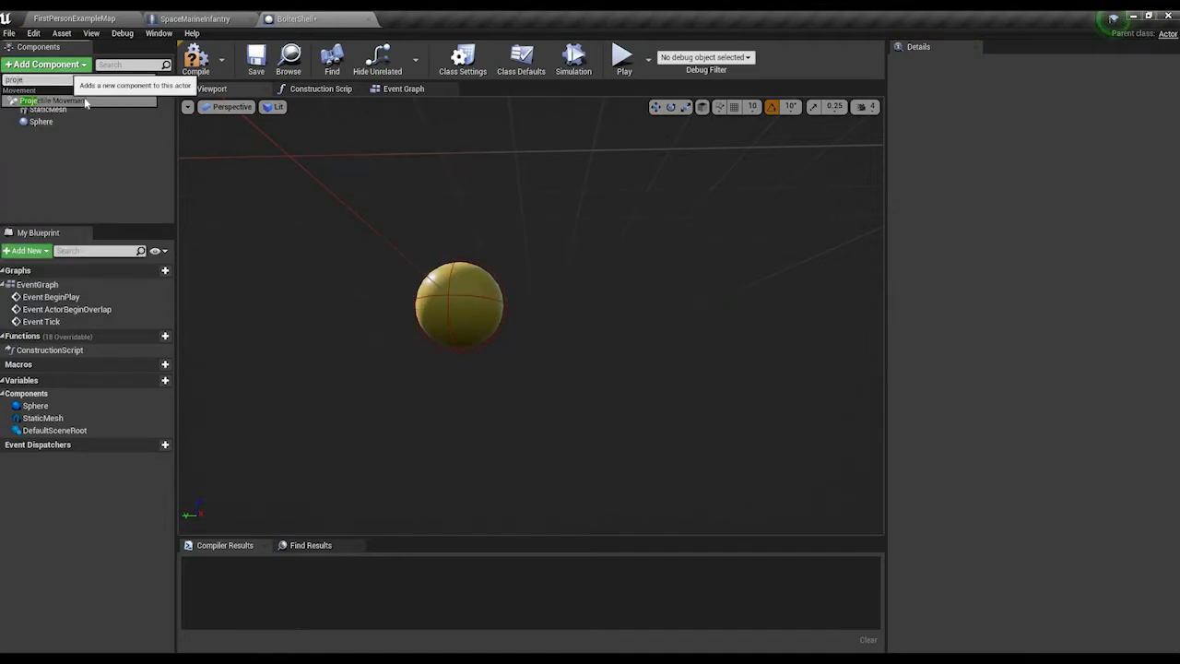
key("Return")
left_click(97, 182)
left_click(83, 139)
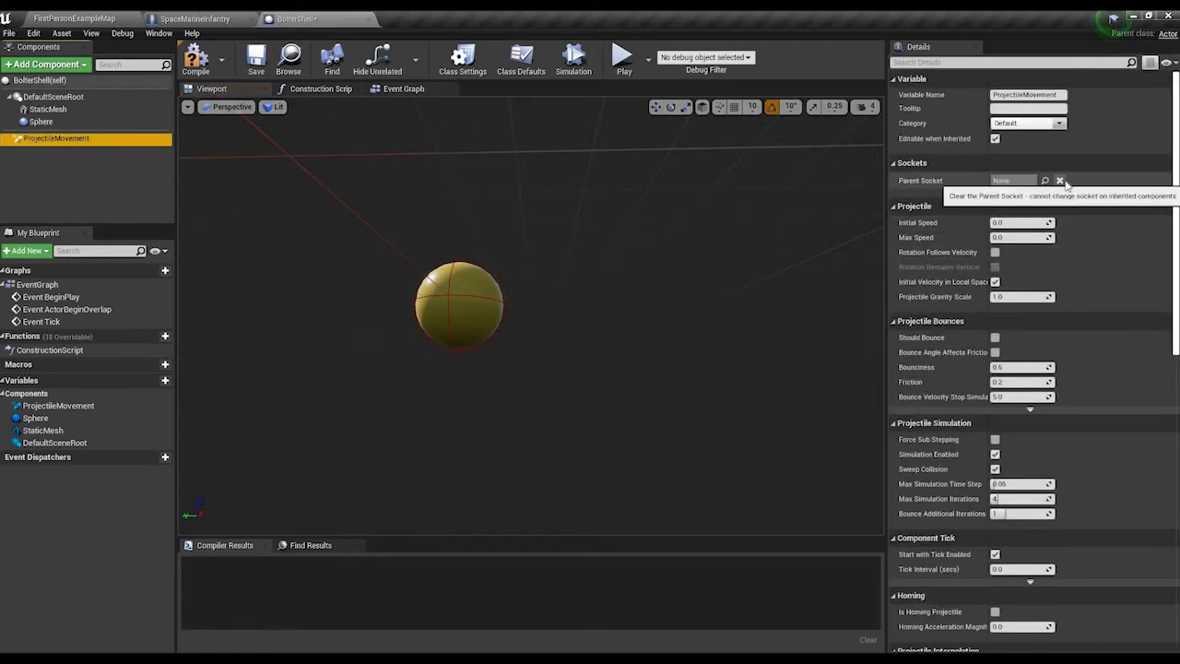
Step: Set the ProjectileMovement component's Initial Speed and Max Speed to 2000
left_click(1022, 223)
left_click(1021, 237)
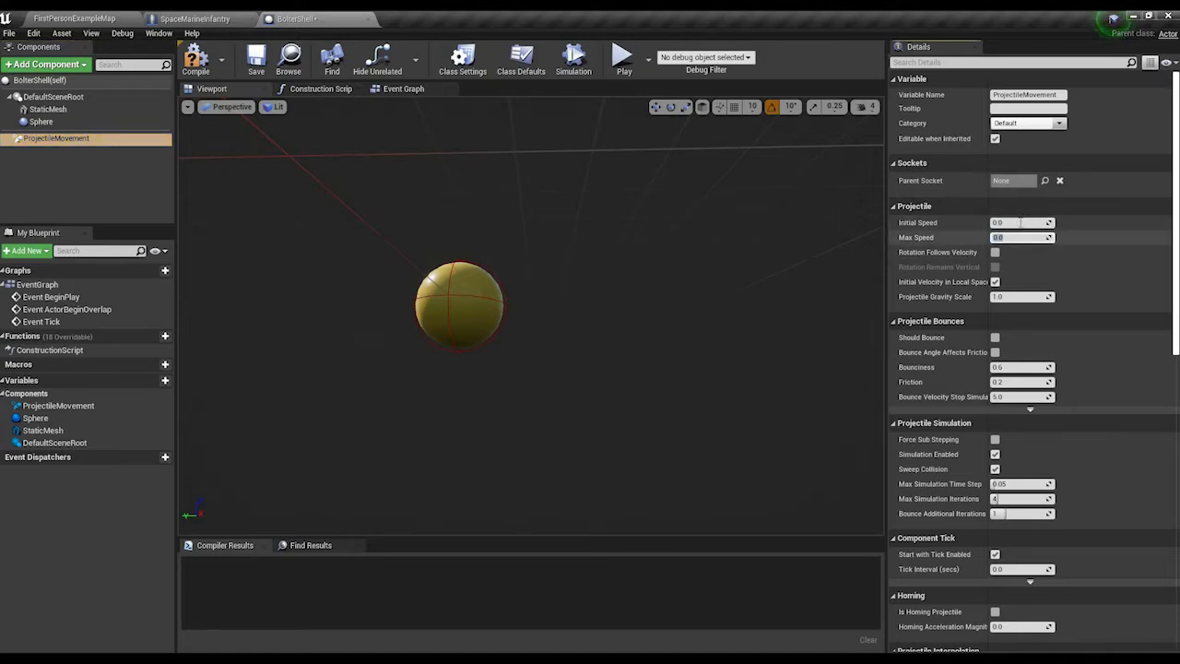
left_click(1020, 222)
left_click(1020, 222)
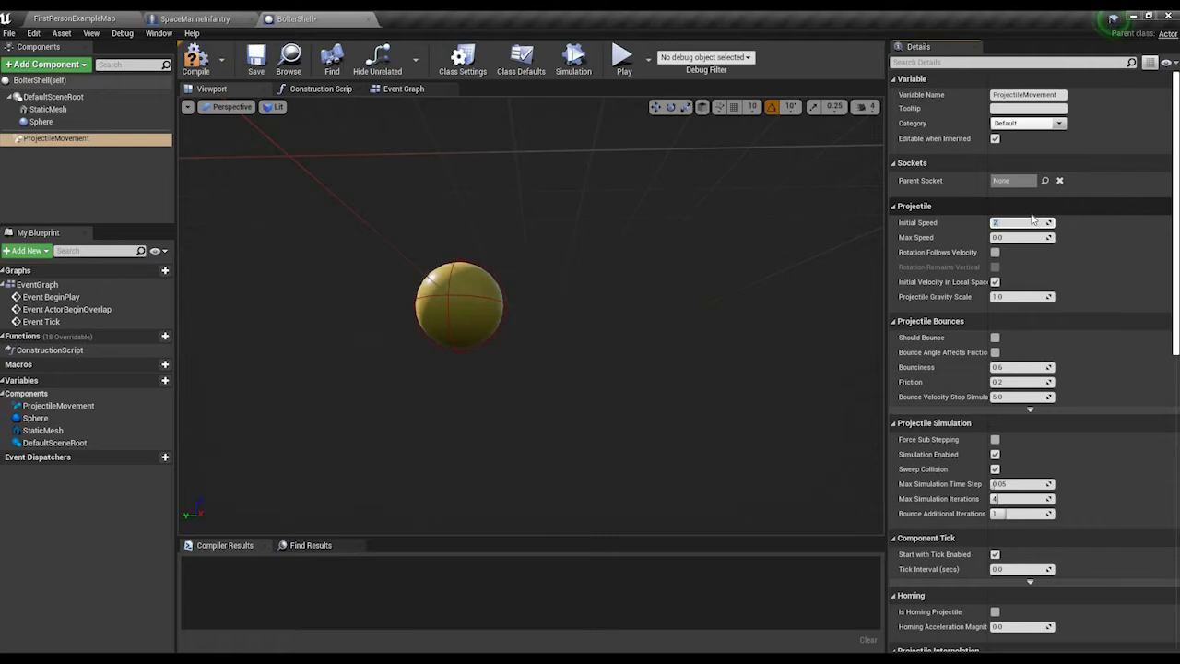
key("Tab")
key("Return")
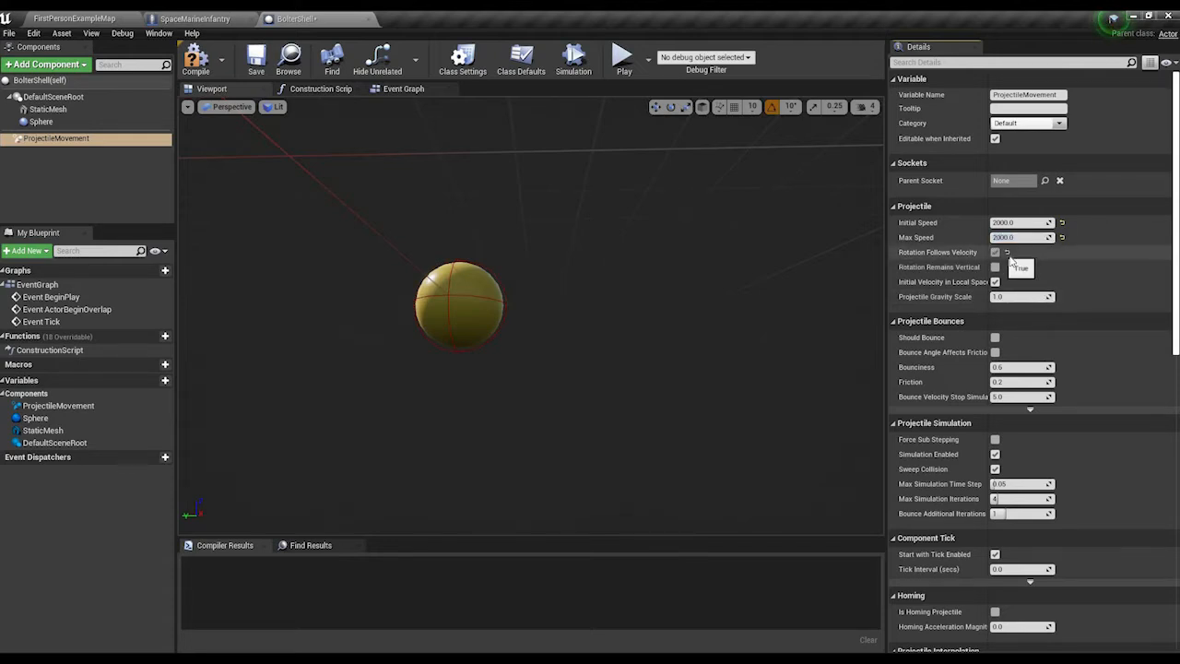
Step: Enable Rotation Follows Velocity on the ProjectileMovement component, leaving Rotation Remains Vertical disabled
left_click(994, 252)
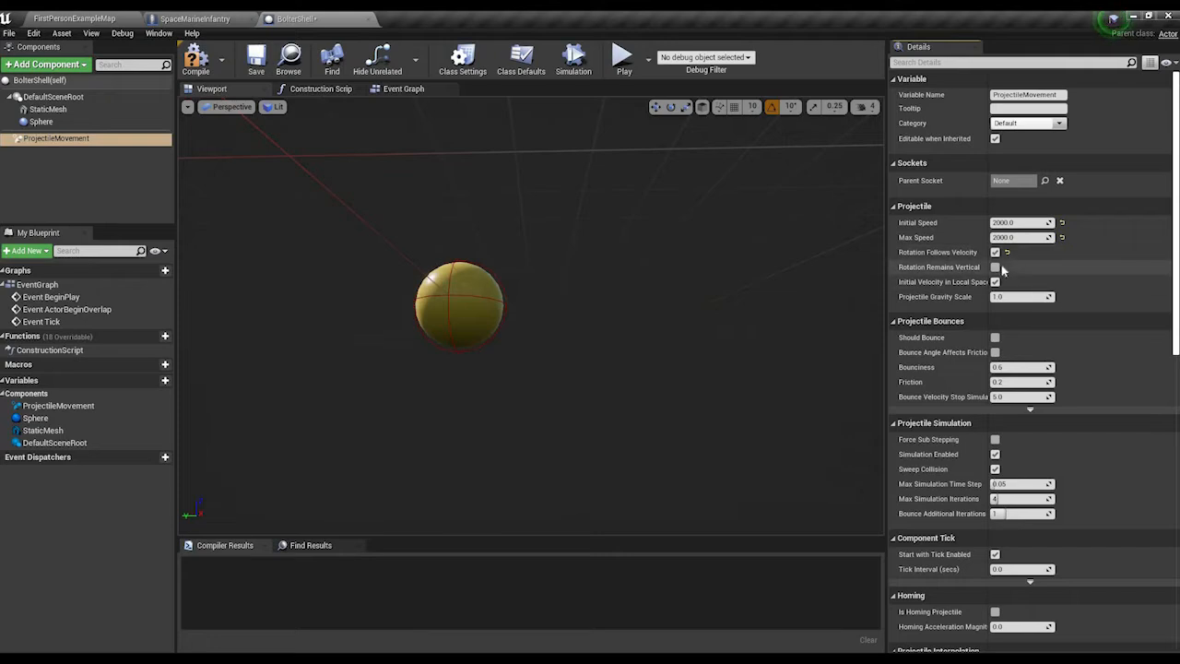
left_click(995, 267)
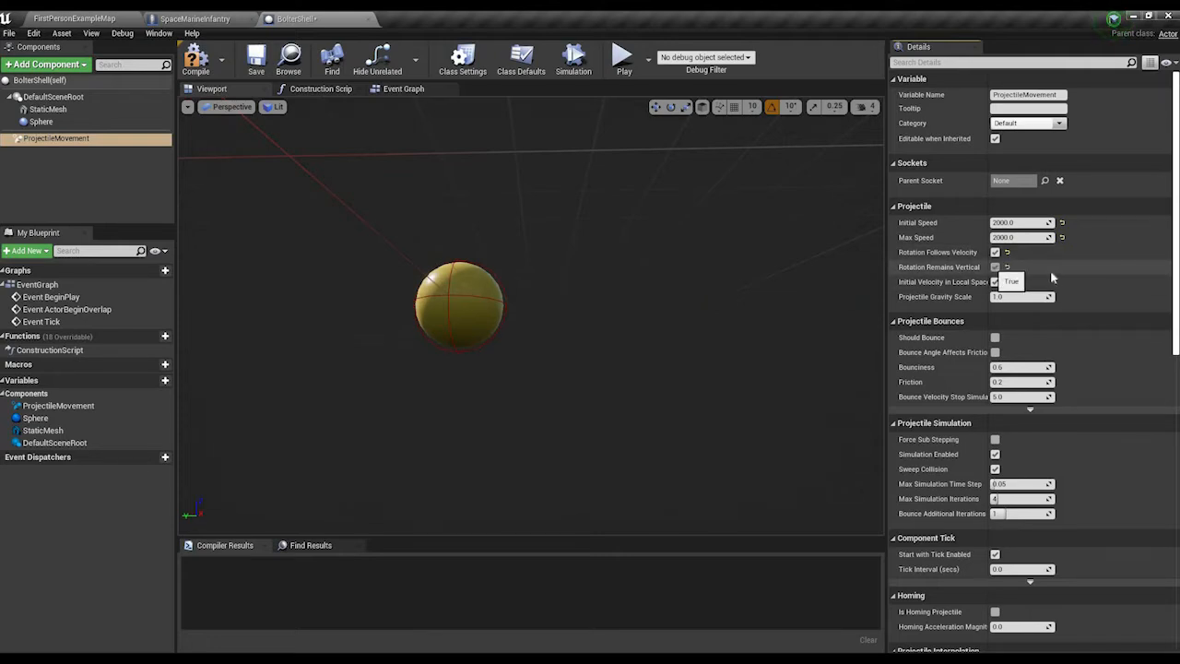
left_click(995, 268)
left_click(1019, 297)
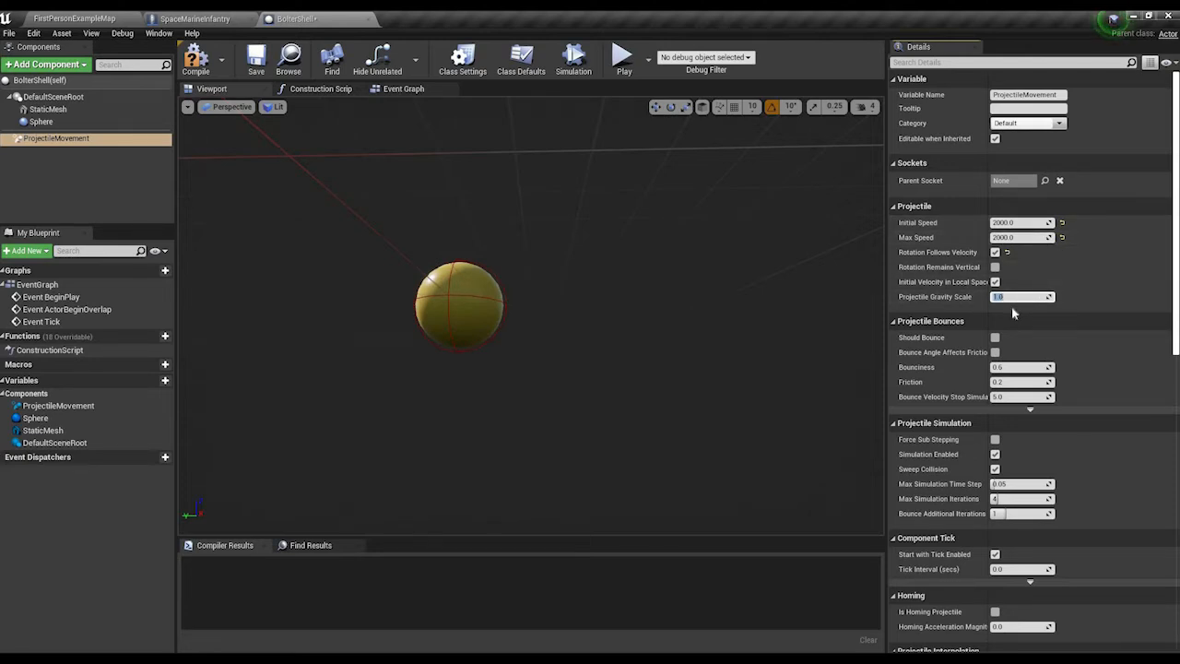
key("Return")
scroll(1176, 339, "down", 5)
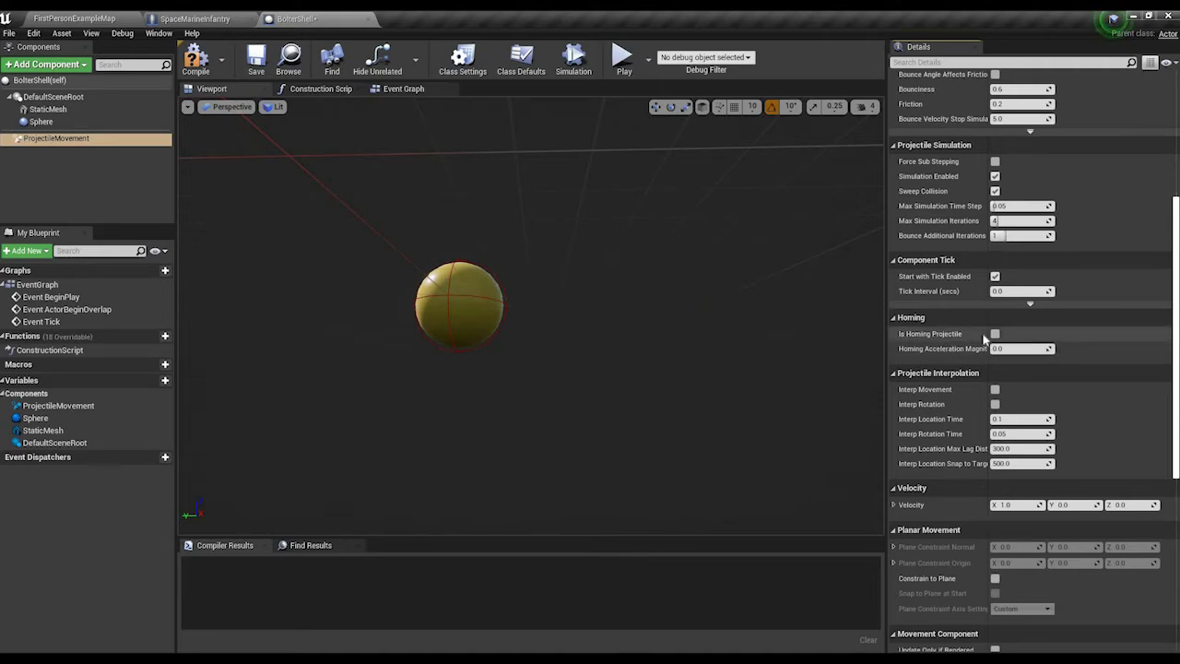
left_click(1038, 347)
type("25000")
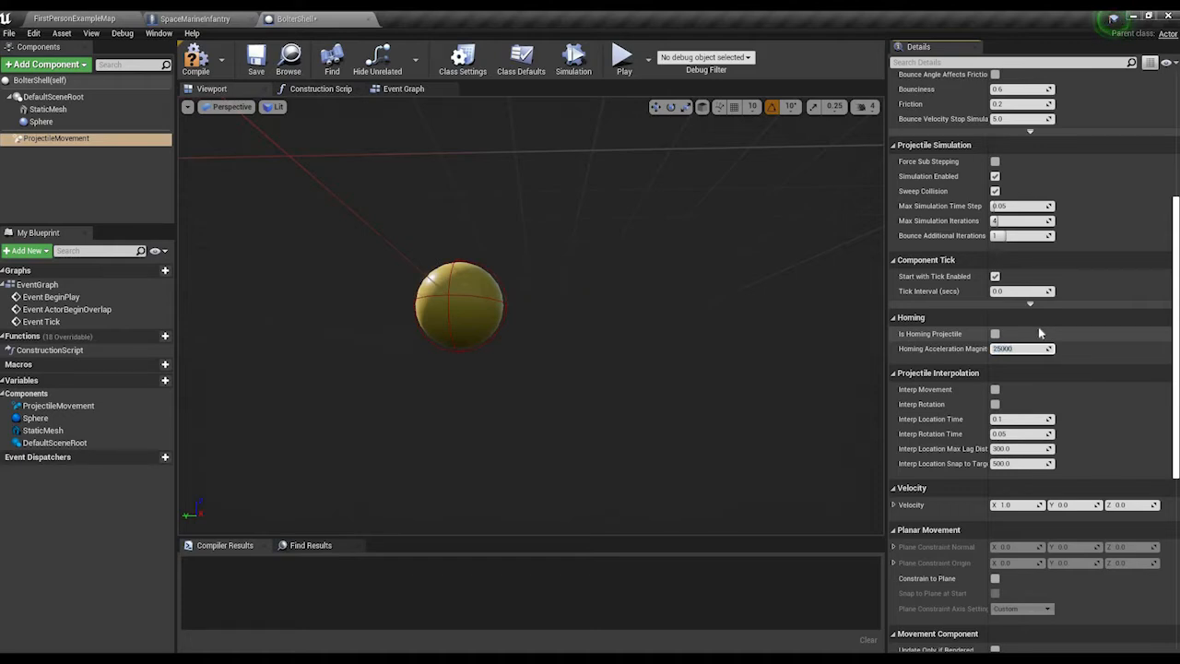
key("BackSpace")
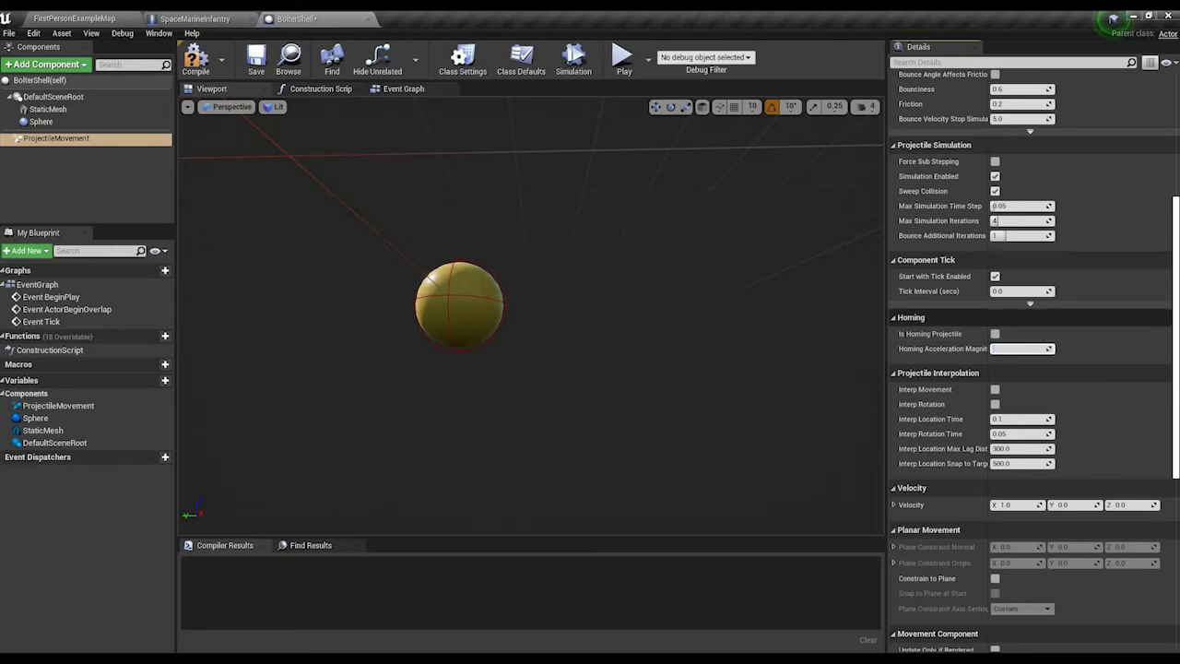
left_click(736, 325)
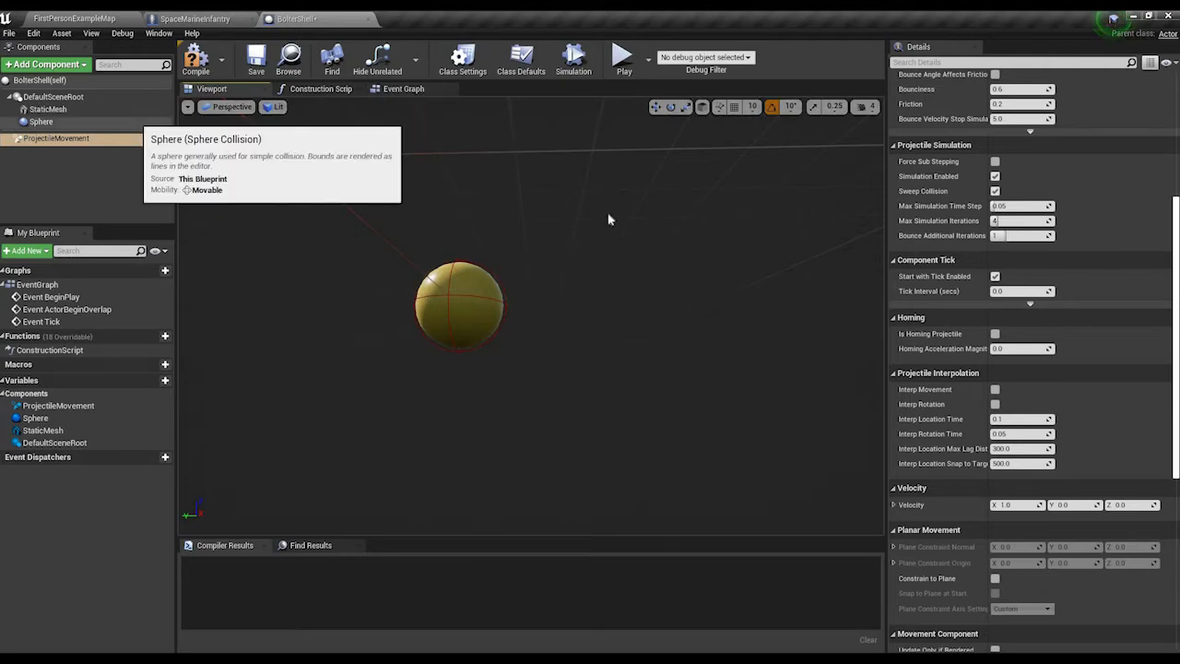
Step: Set the Initial Life Span to 2 in the BolterShell class defaults
left_click(403, 89)
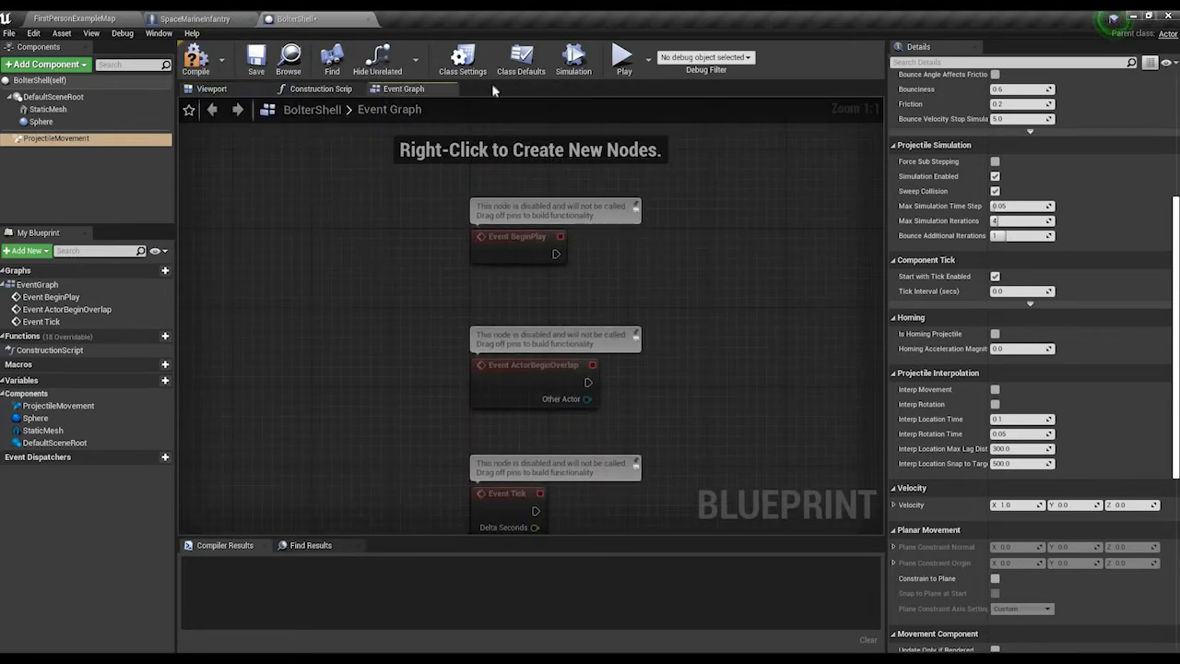
left_click(520, 59)
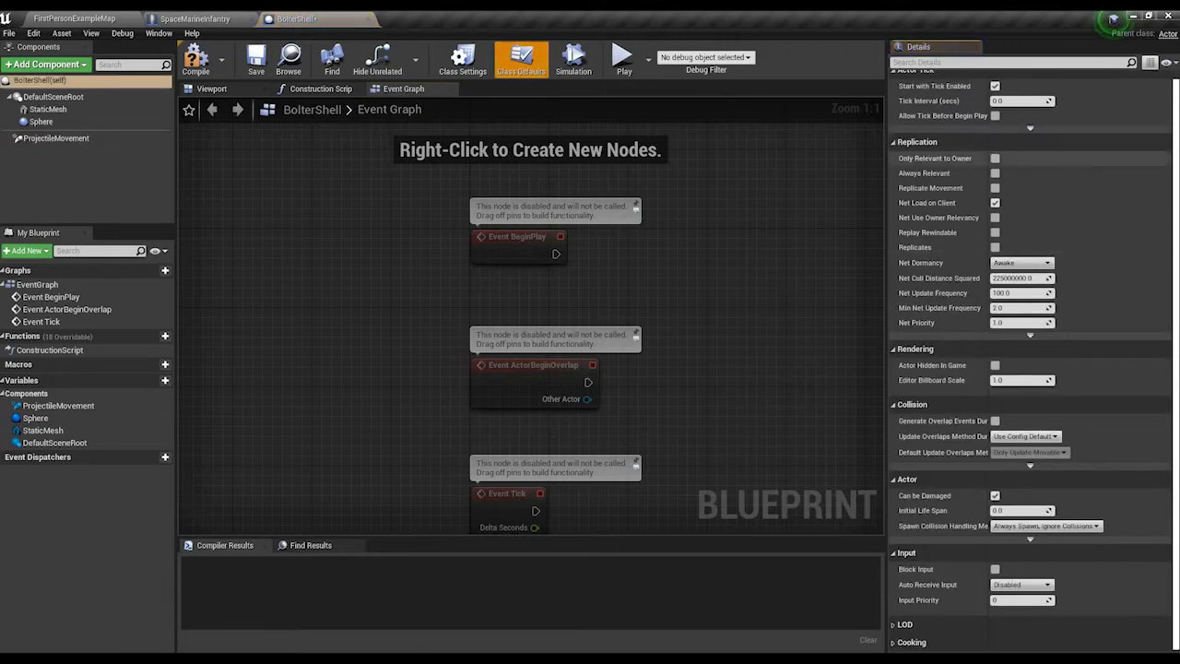
left_click_drag(1174, 111, 1174, 97)
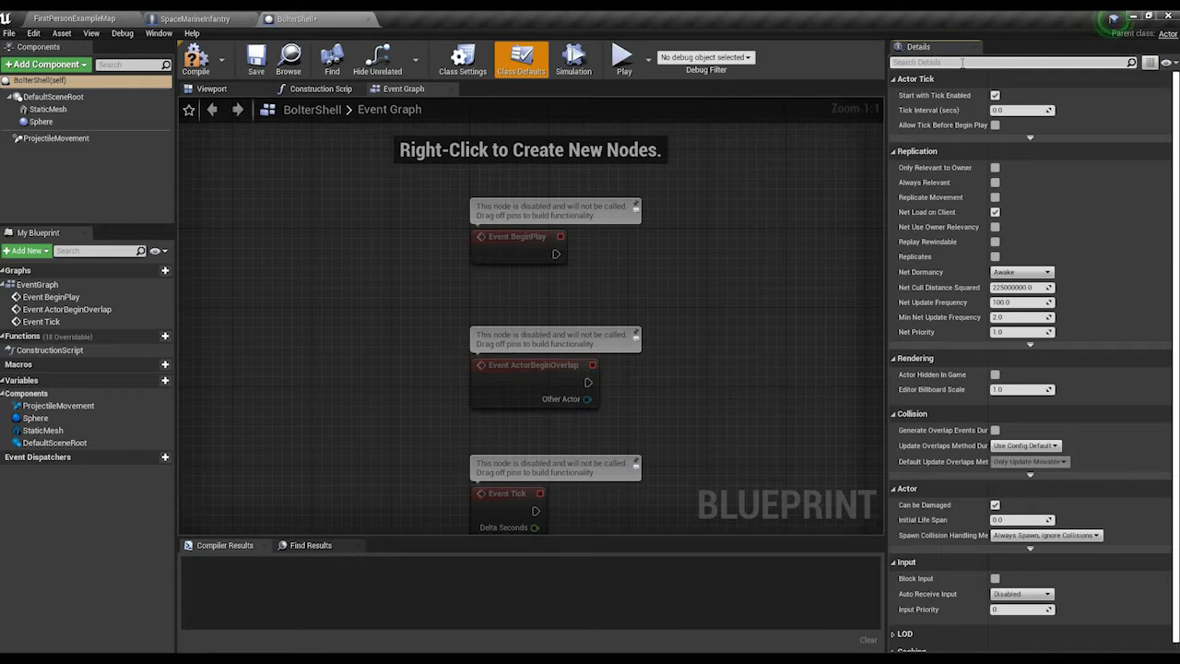
left_click(962, 63)
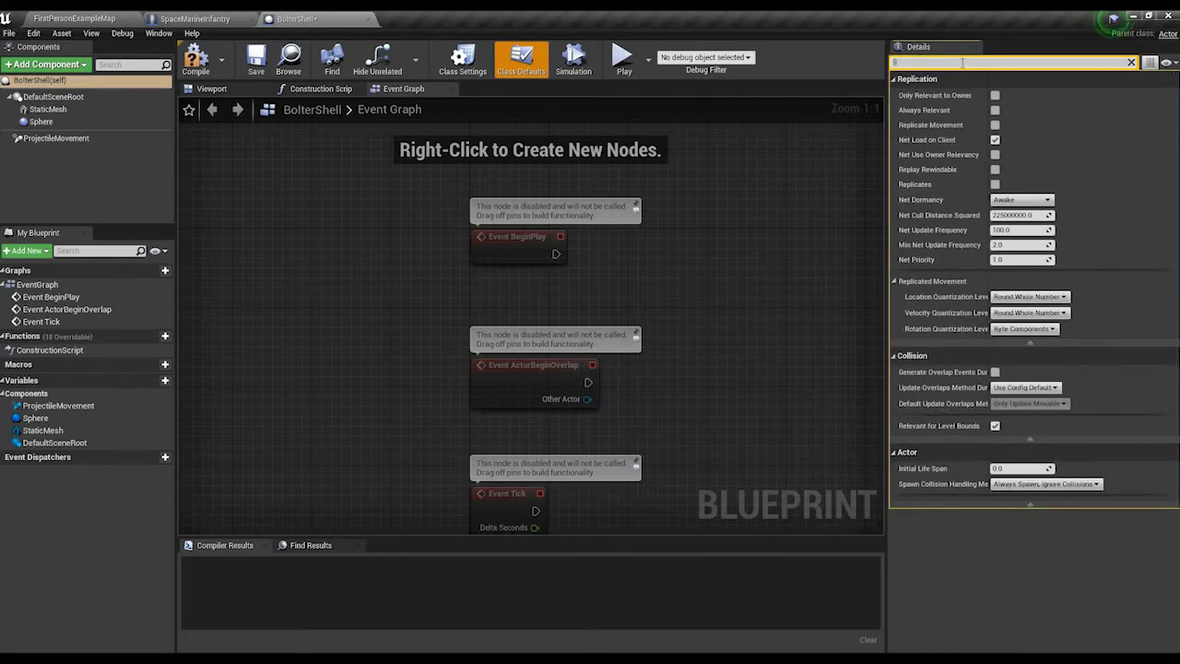
type("lif")
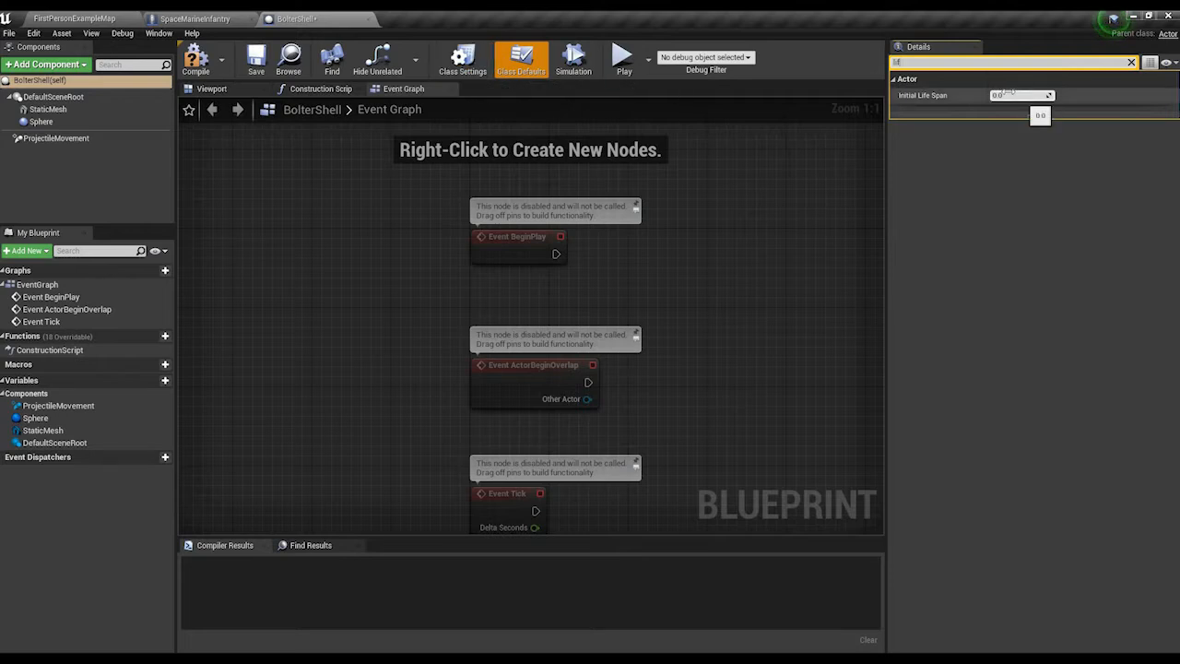
left_click(1011, 95)
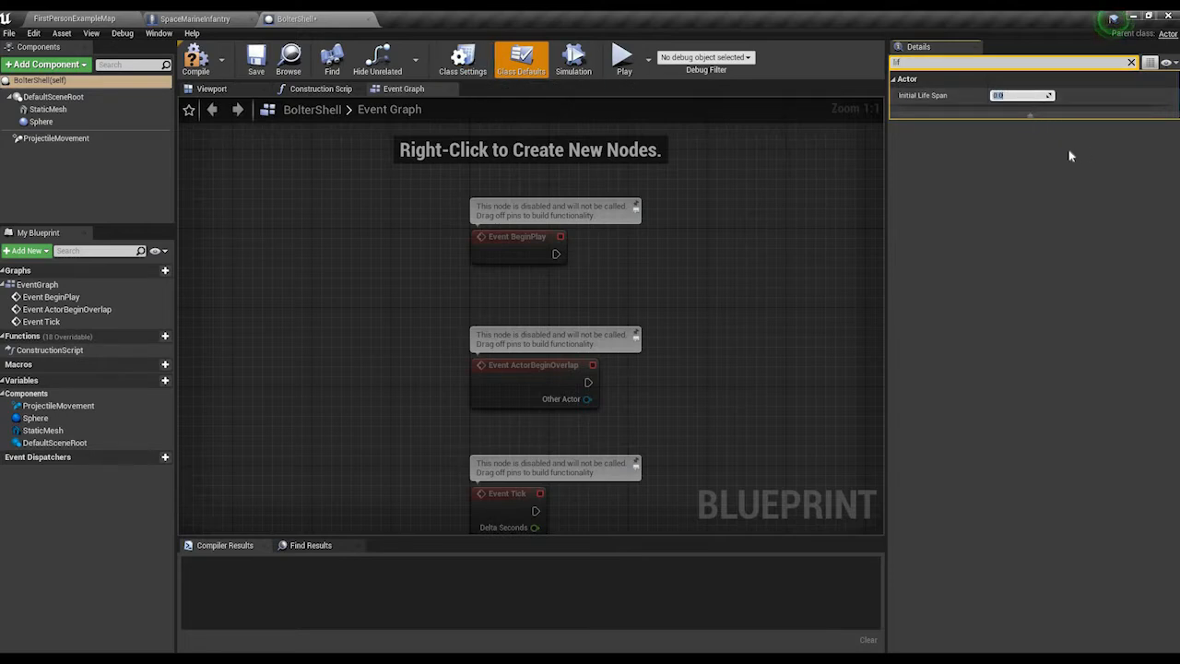
type("2")
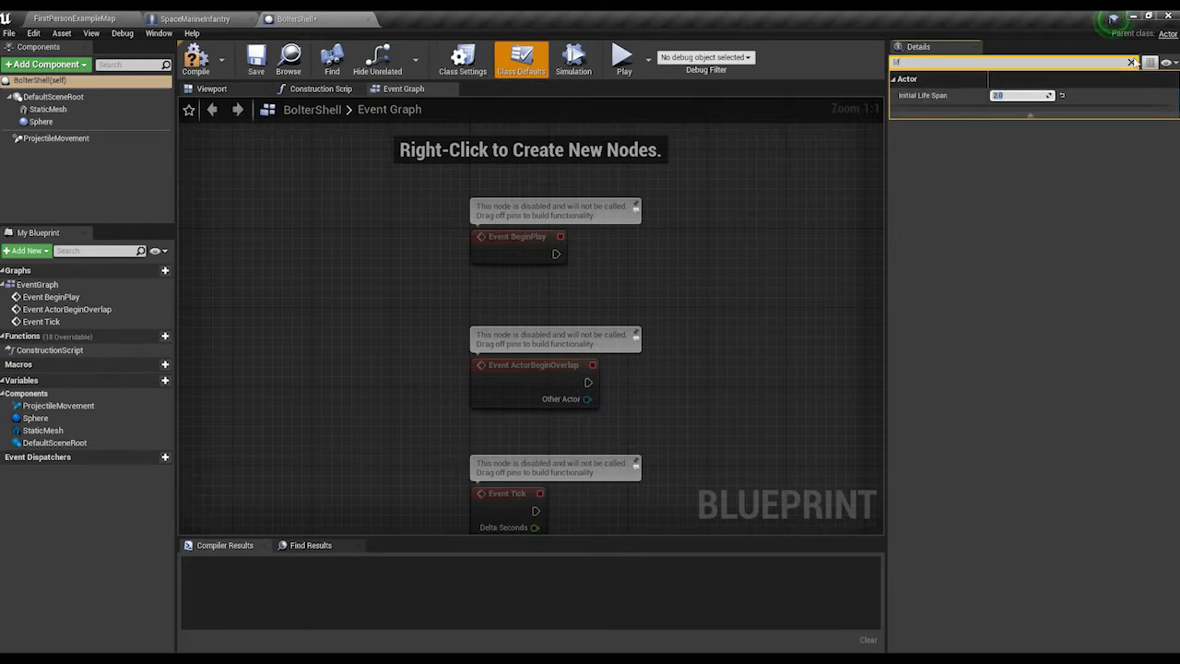
left_click(1131, 63)
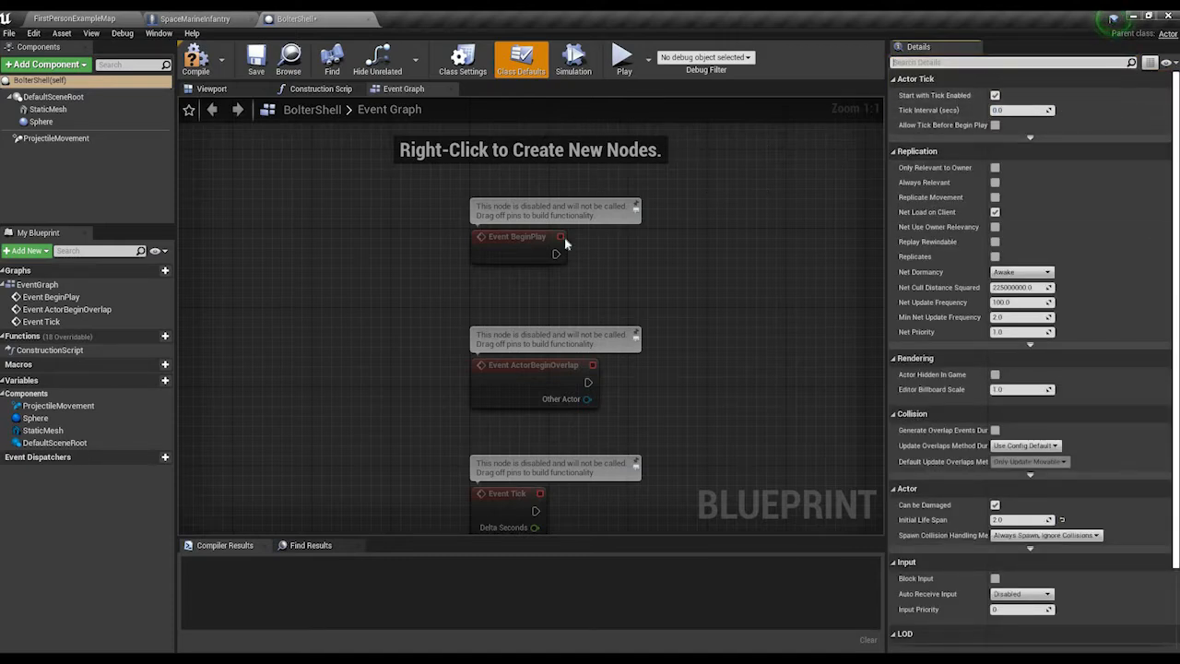
Step: Connect a Play Sound 2D node using the Explosion02 sound to Event BeginPlay and compile BolterShell
right_click_drag(501, 282, 437, 292)
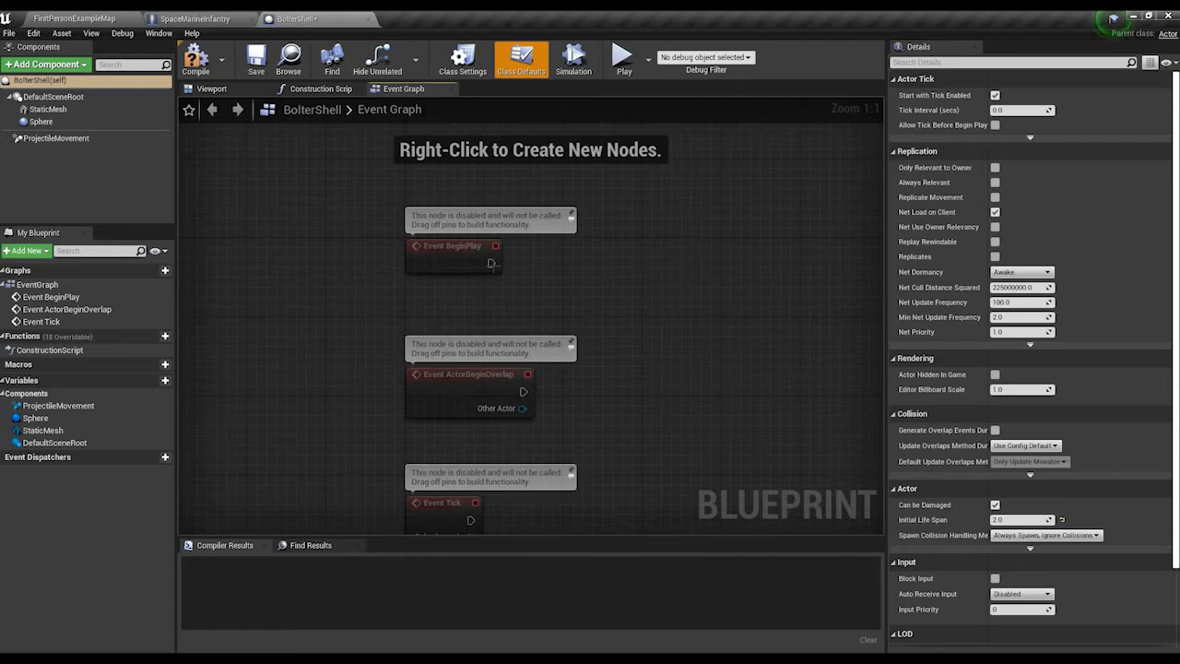
left_click_drag(618, 238, 619, 238)
type("plays")
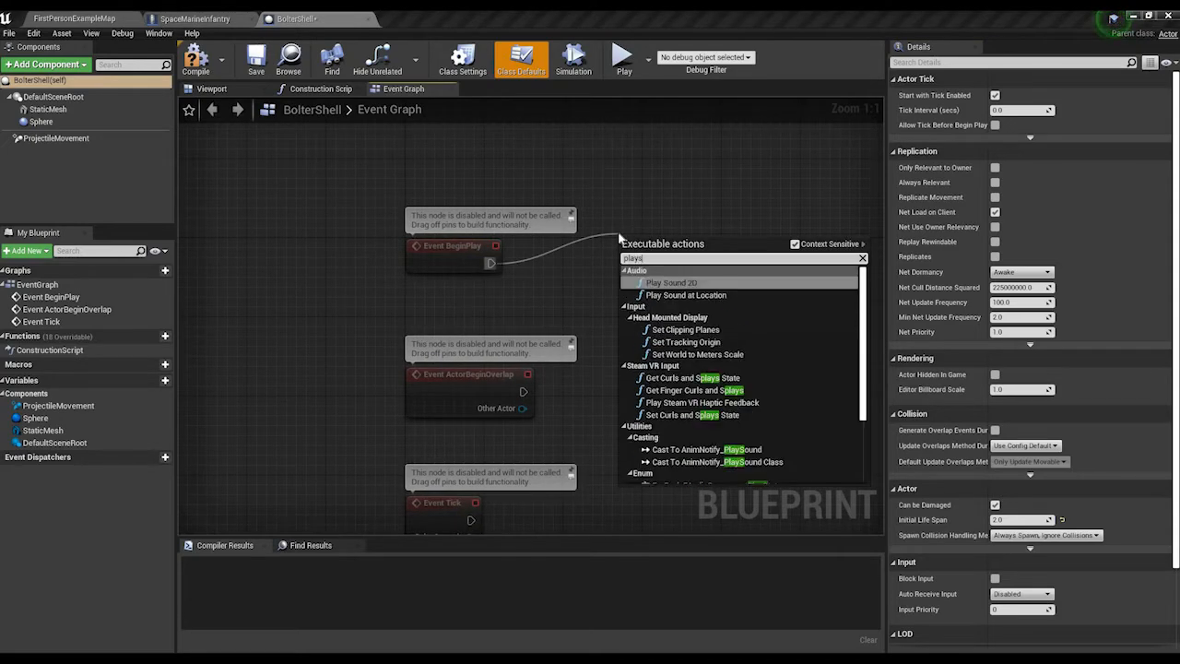
key("Return")
left_click(660, 289)
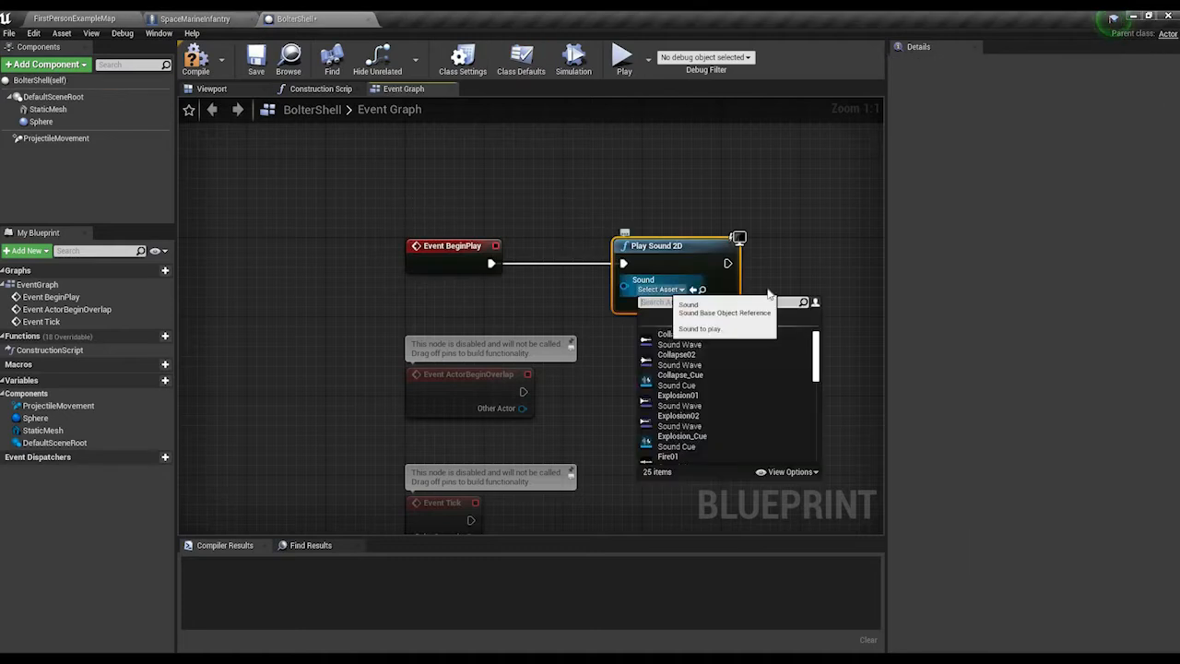
type("ex")
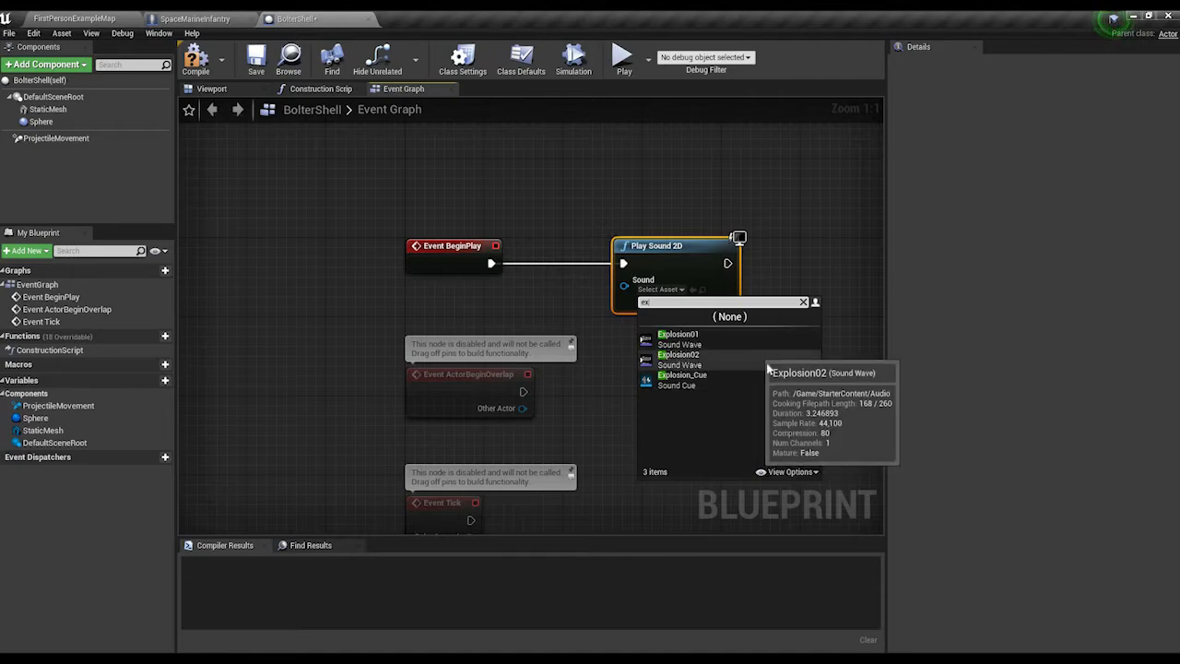
left_click(757, 358)
left_click(189, 63)
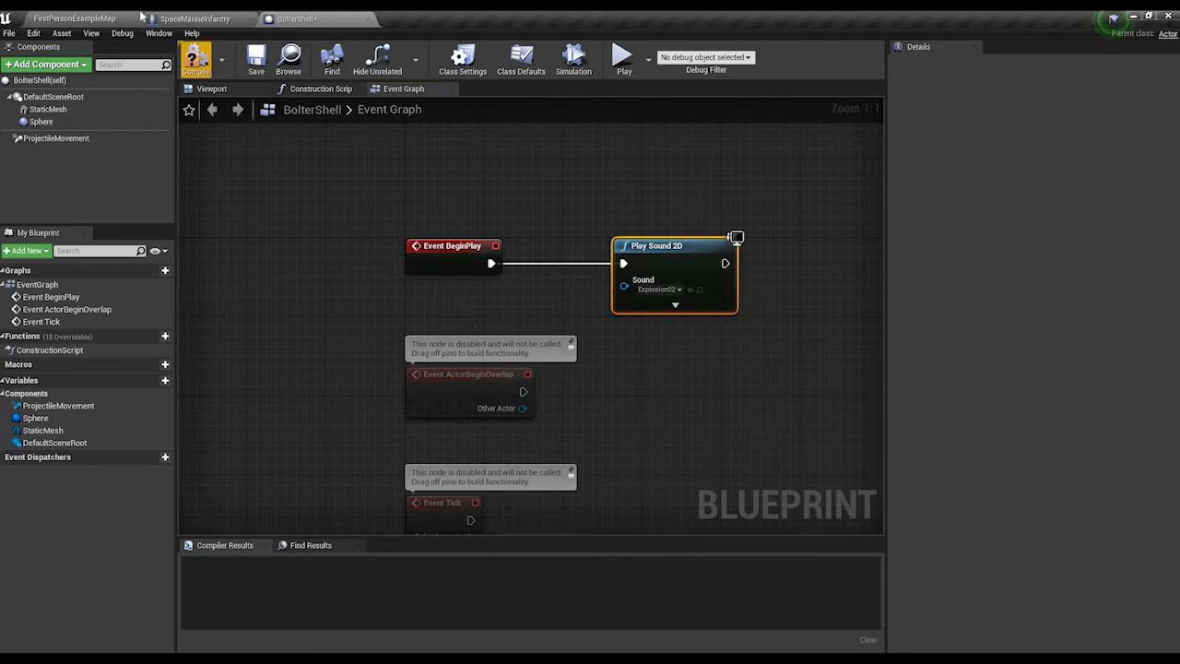
Step: Open the SpaceMarineInfantry Event Graph and bring up the node list in an empty area below the default events
left_click(194, 18)
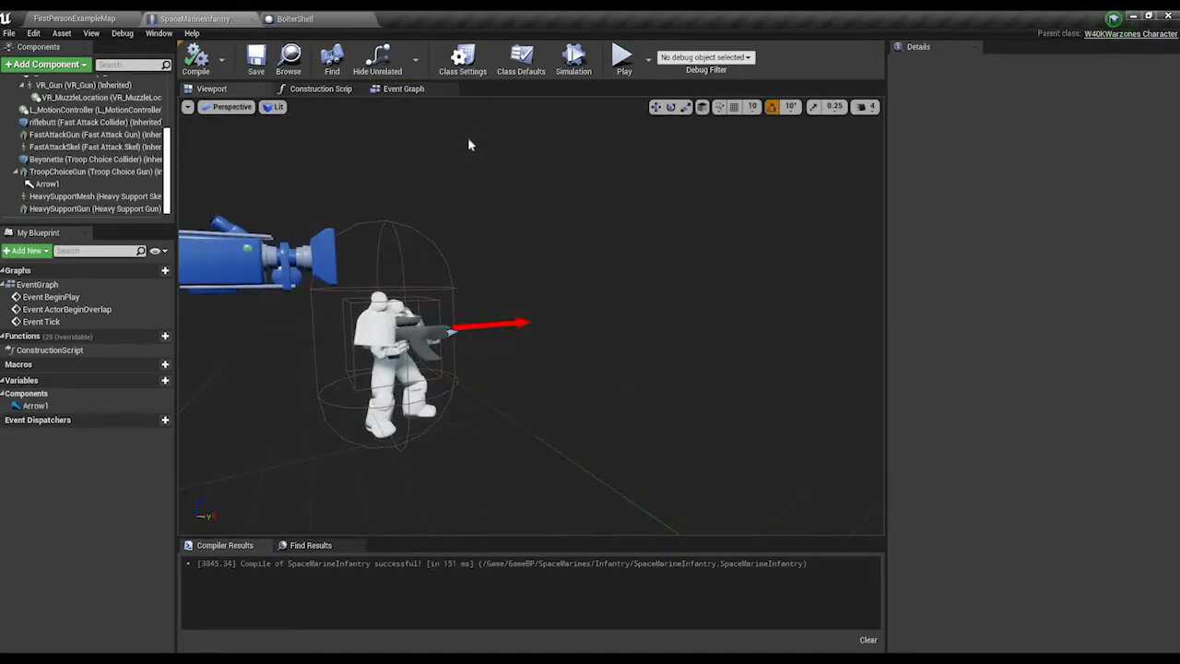
left_click(406, 89)
right_click_drag(597, 422, 234, 260)
right_click_drag(431, 321, 554, 122)
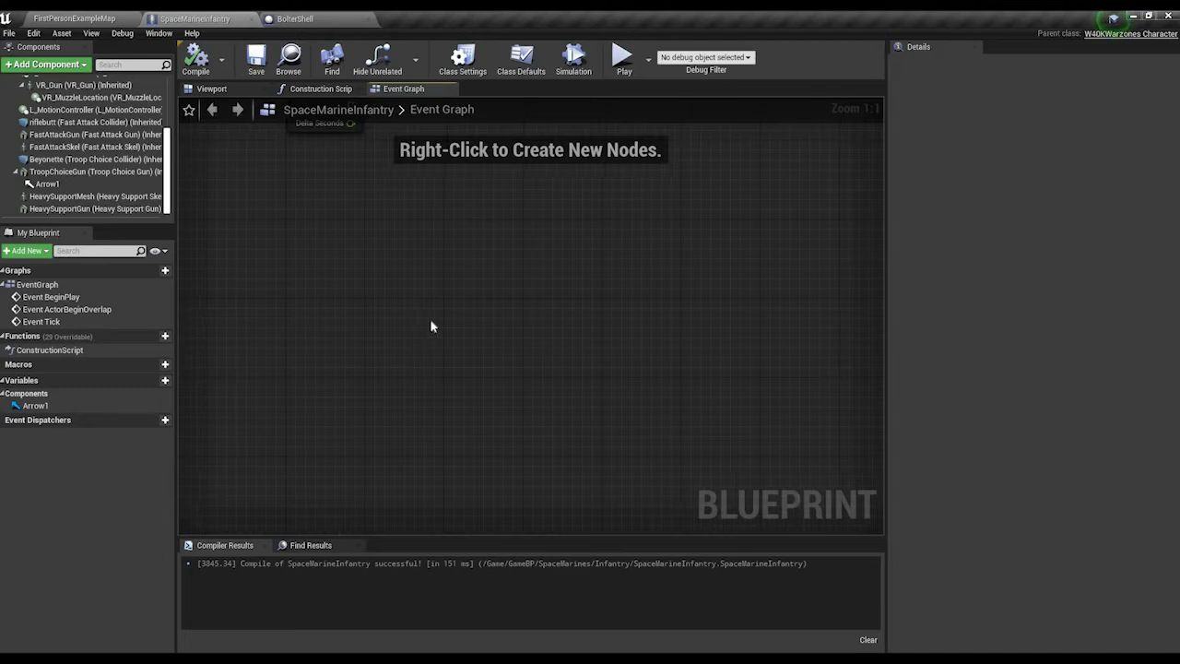
right_click(432, 325)
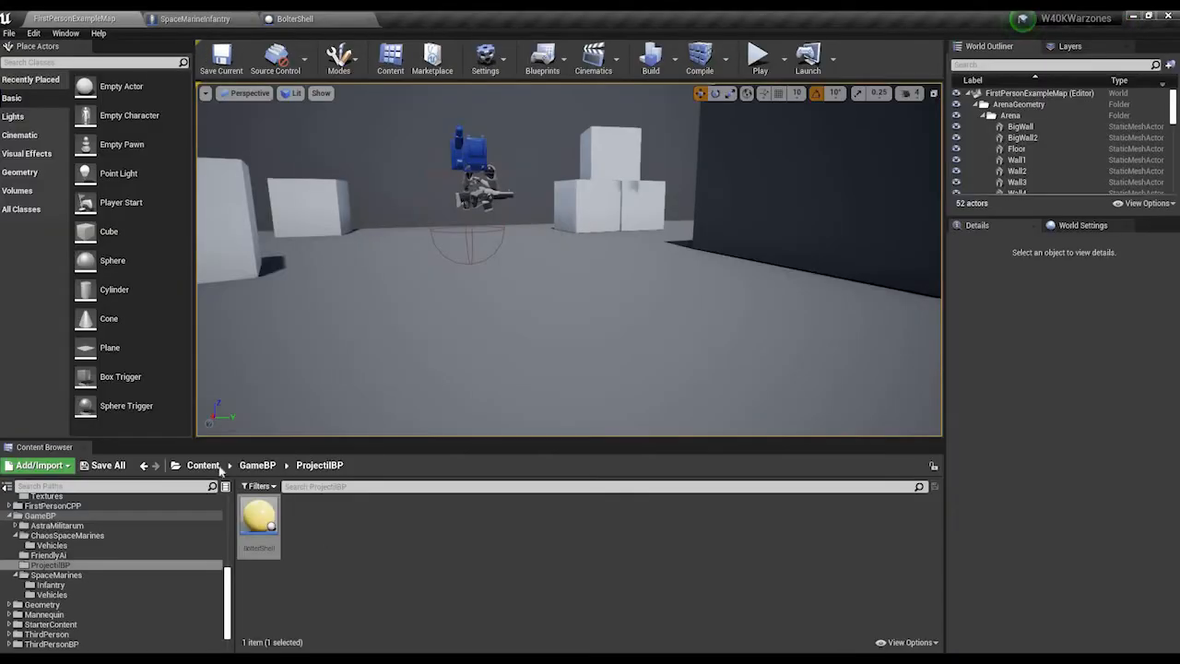
Step: Open the W40KWarzonesCharacter C++ class in Visual Studio and review the constructor code in W40KWarzonesCharacter.cpp
scroll(117, 555, "down", 1)
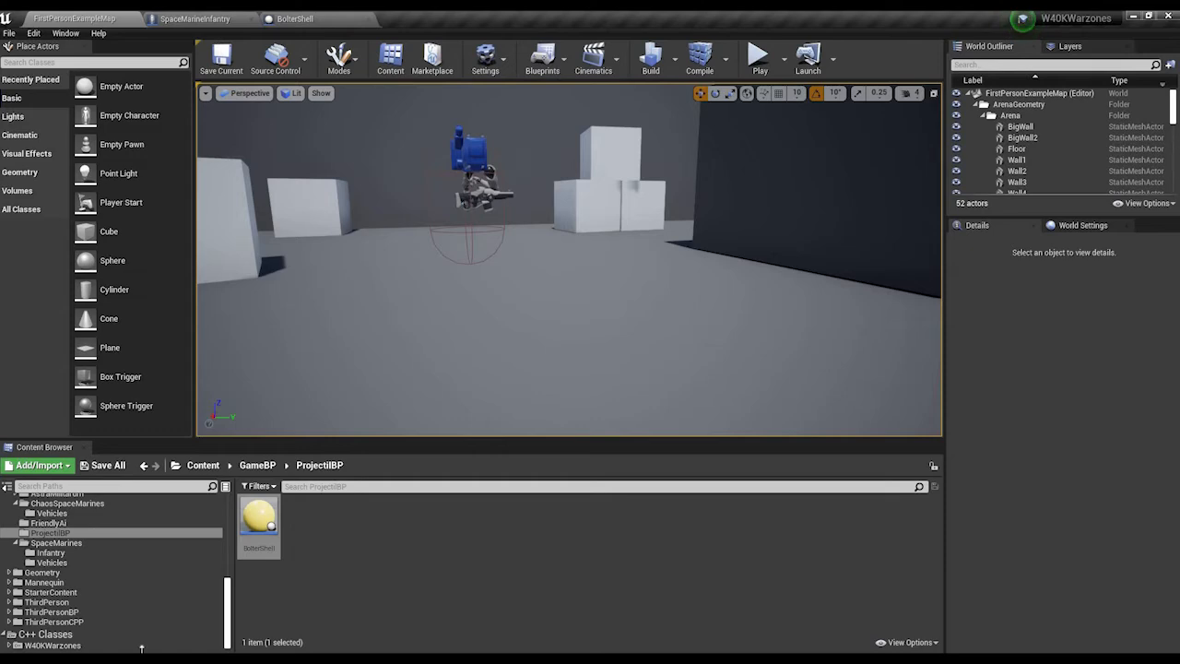
left_click(44, 634)
double_click(272, 524)
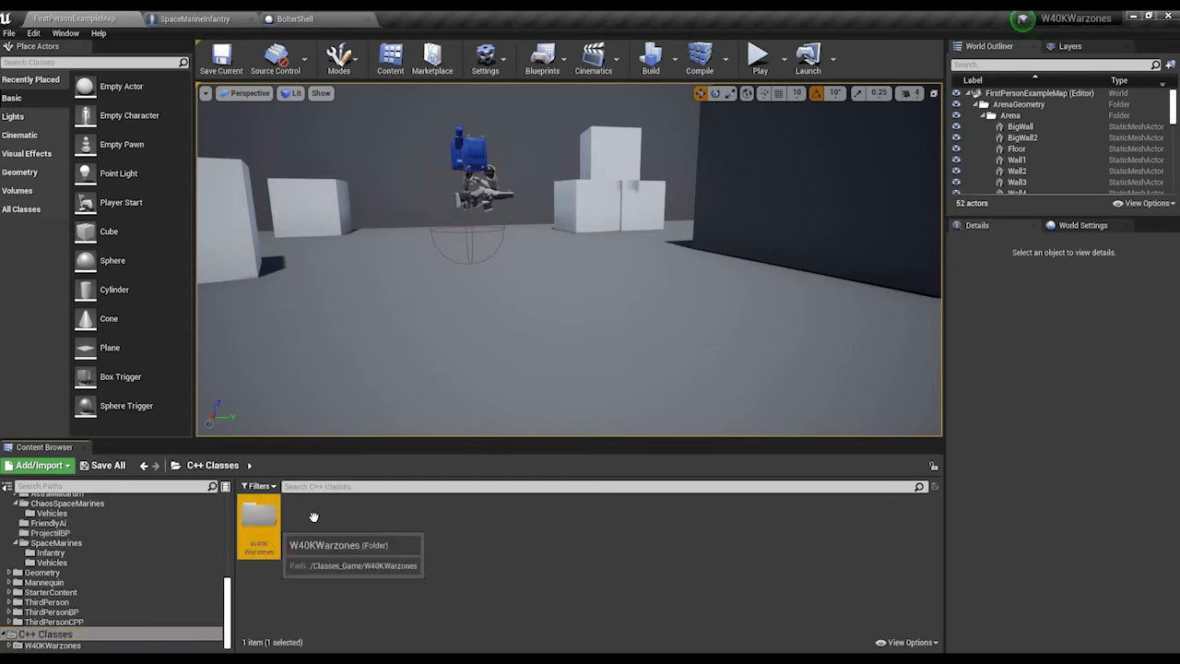
double_click(309, 516)
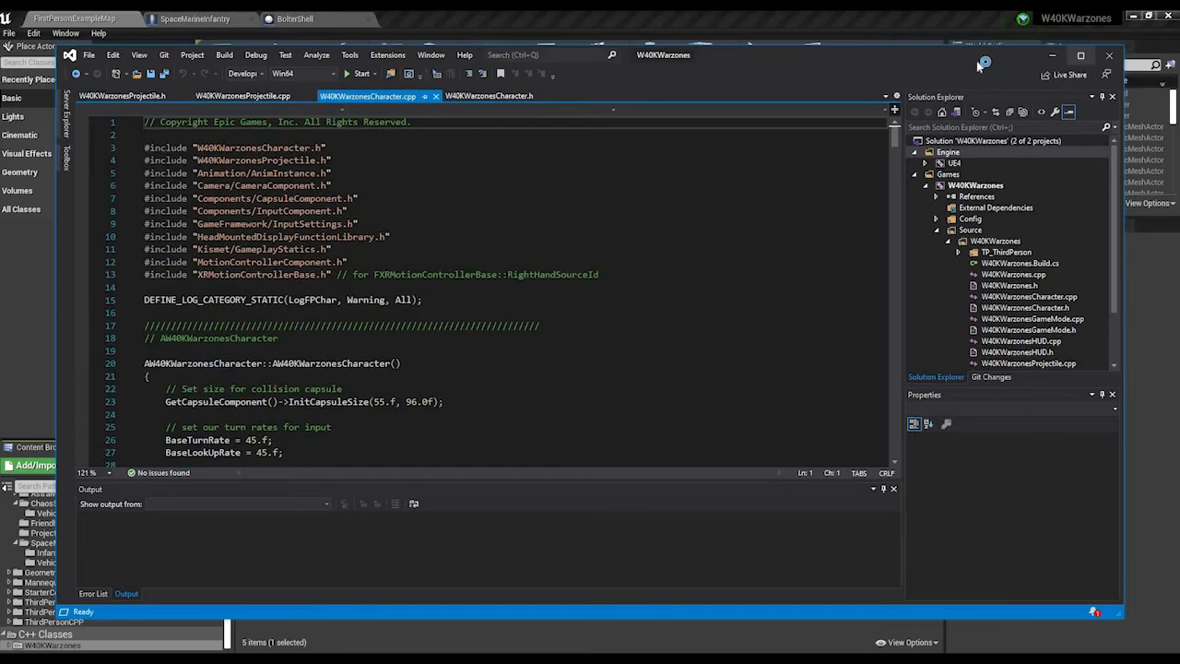
left_click(1080, 56)
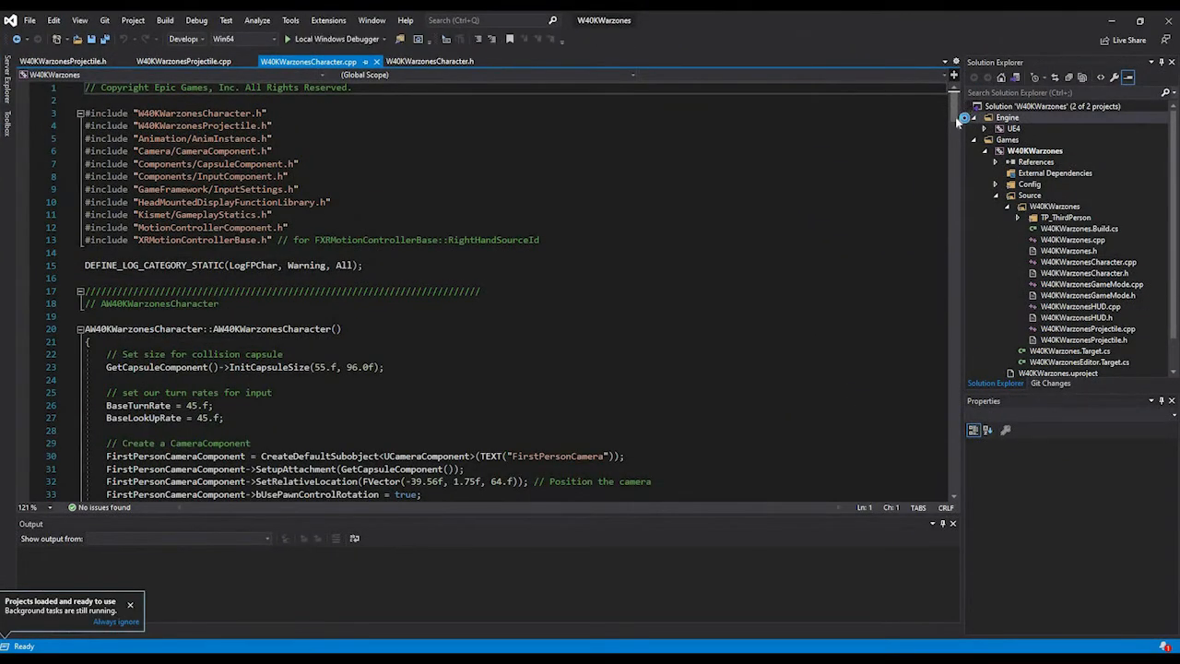
scroll(954, 129, "down", 12)
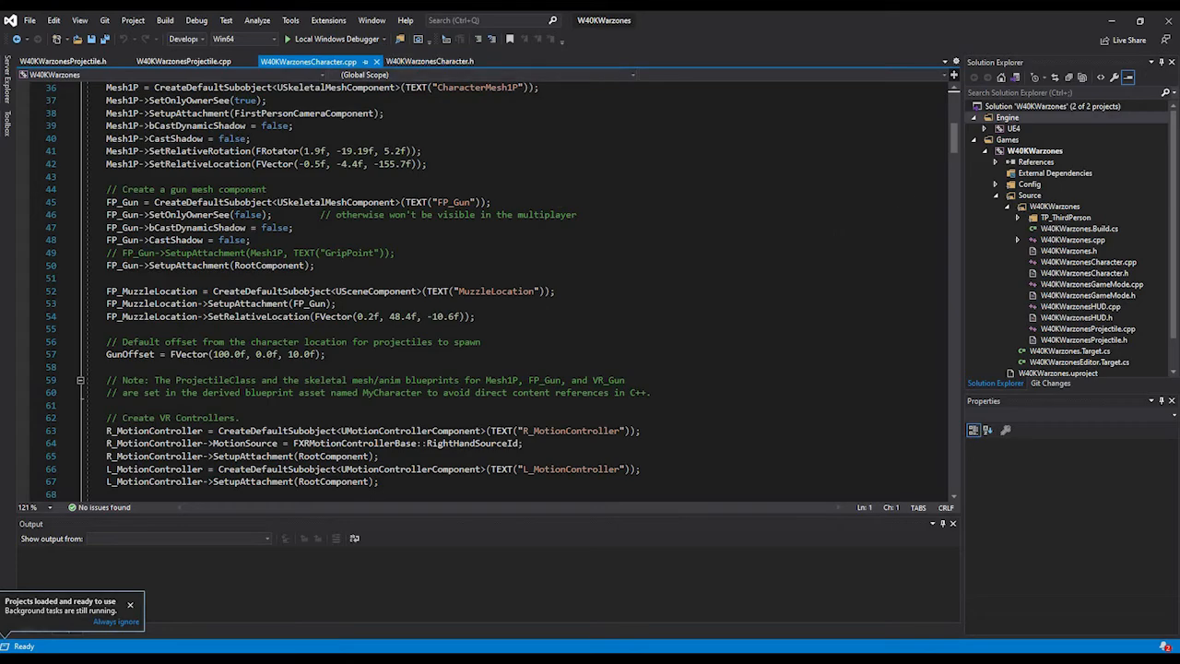
scroll(954, 189, "down", 20)
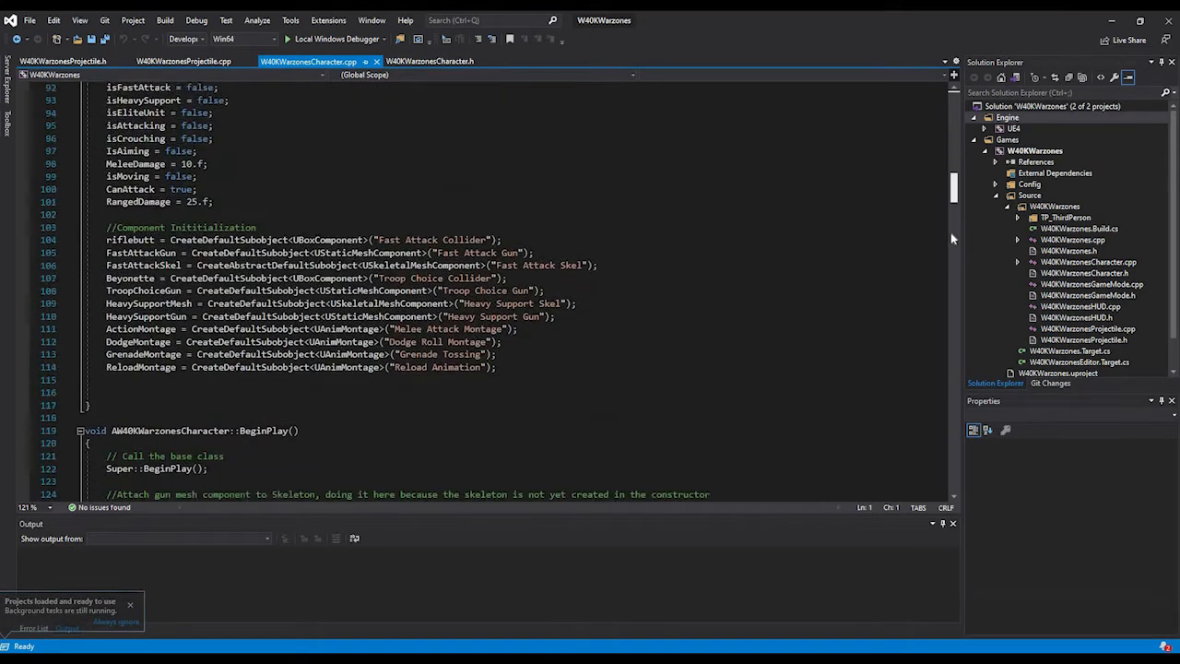
scroll(954, 247, "down", 3)
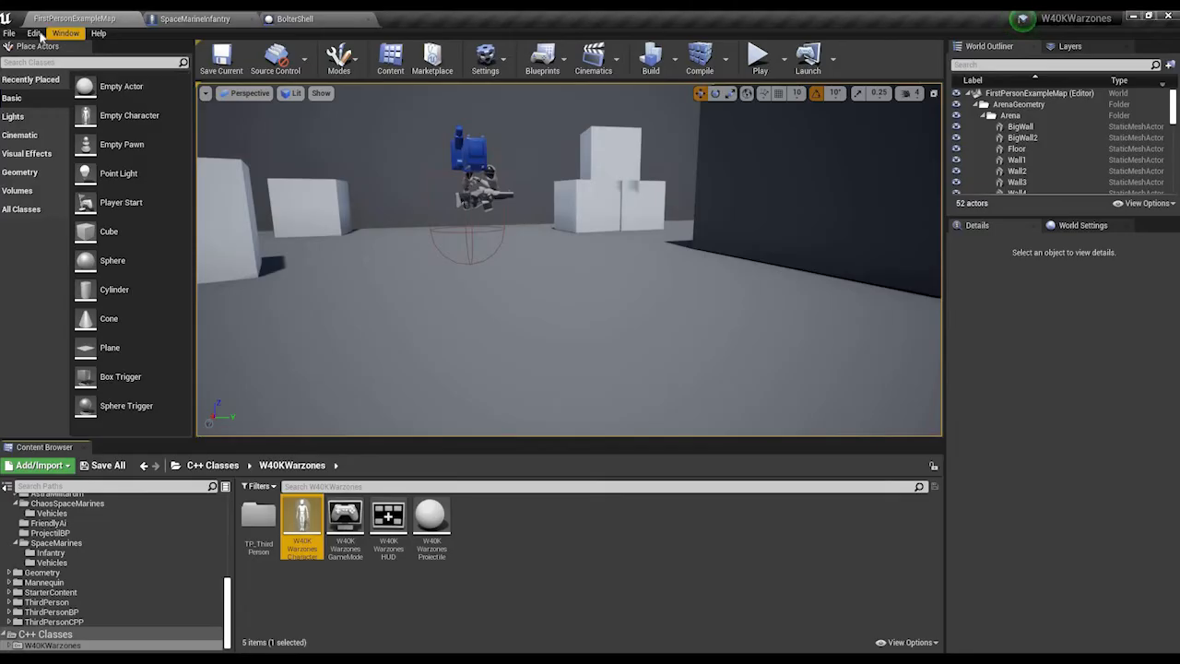
Step: Switch back to Unreal Editor, open the project's Engine Input settings and expand the Action Mappings
left_click(33, 32)
left_click(74, 208)
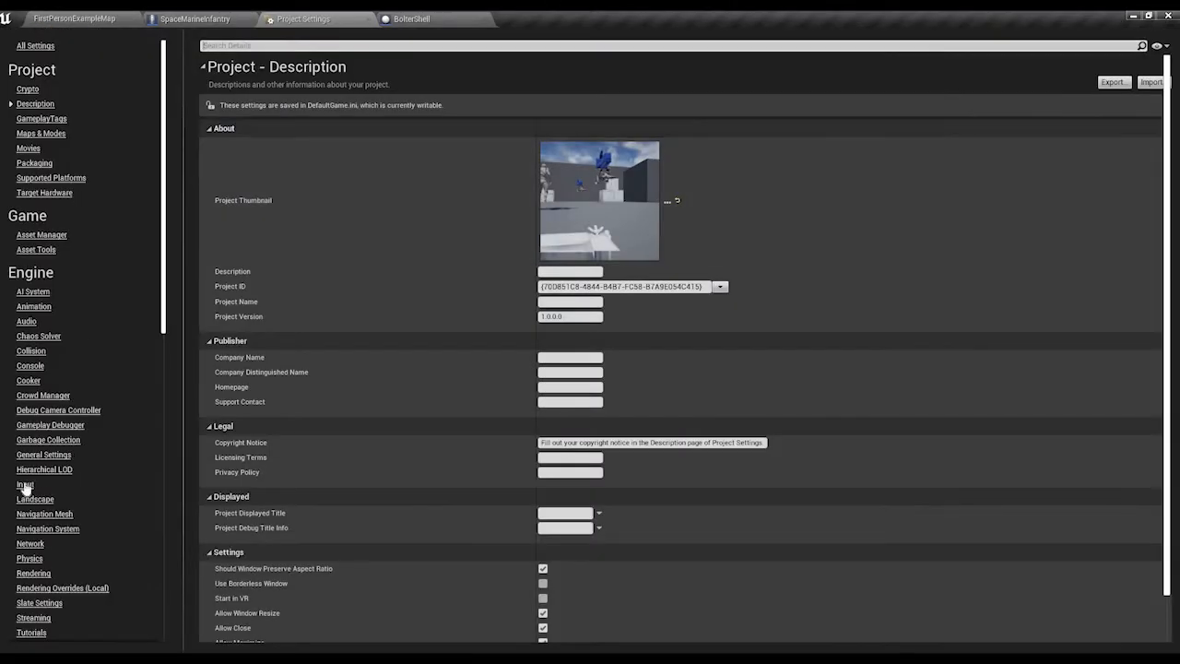
left_click(25, 484)
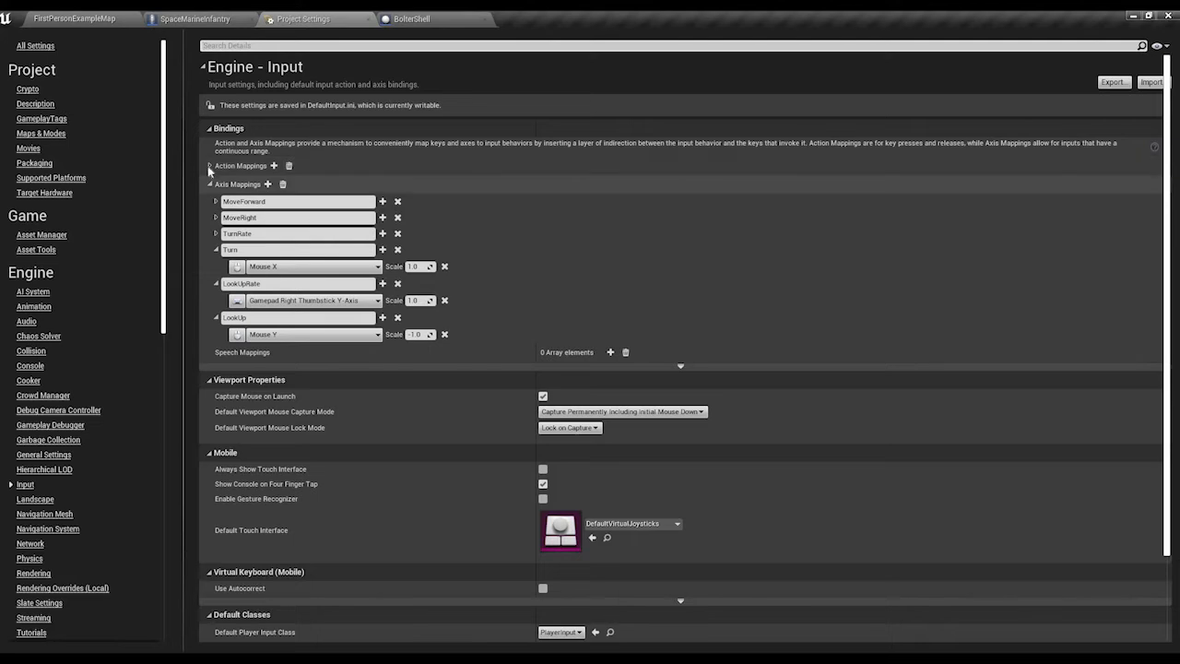
left_click(209, 166)
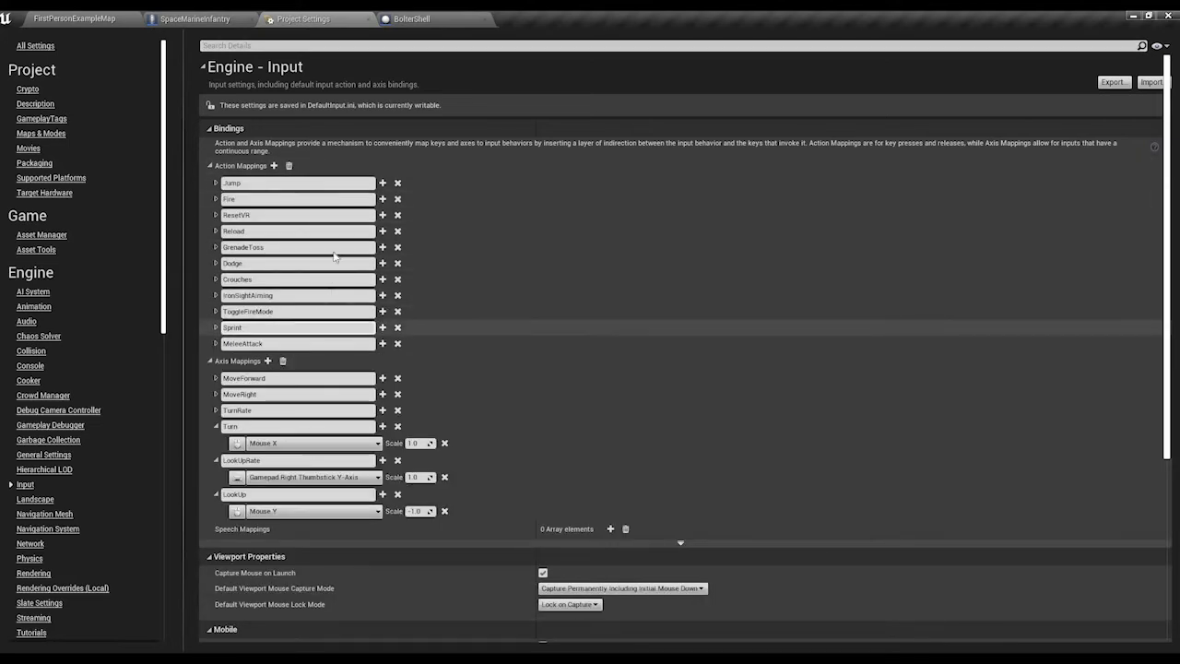
Step: Examine the key bindings of the Reload, GrenadeToss, Dodge, Crouches and ToggleFireMode action mappings
left_click(218, 232)
left_click(218, 234)
left_click(217, 232)
left_click(216, 233)
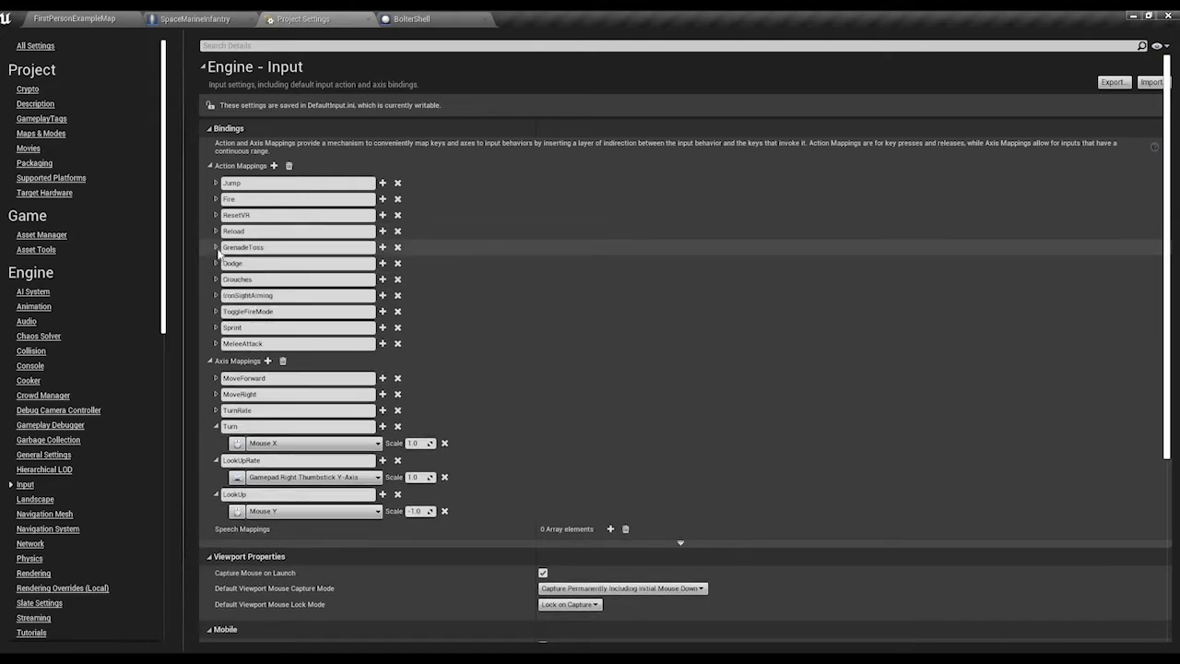
left_click(217, 247)
left_click(218, 248)
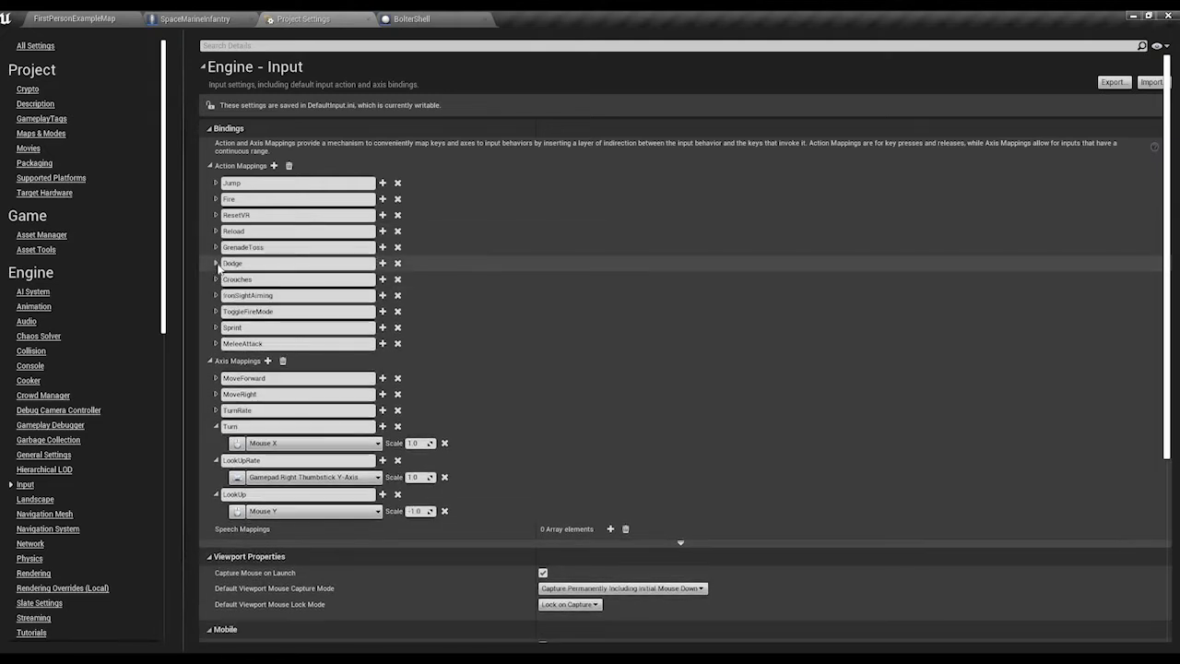
left_click(217, 264)
left_click(217, 264)
left_click(217, 282)
left_click(217, 279)
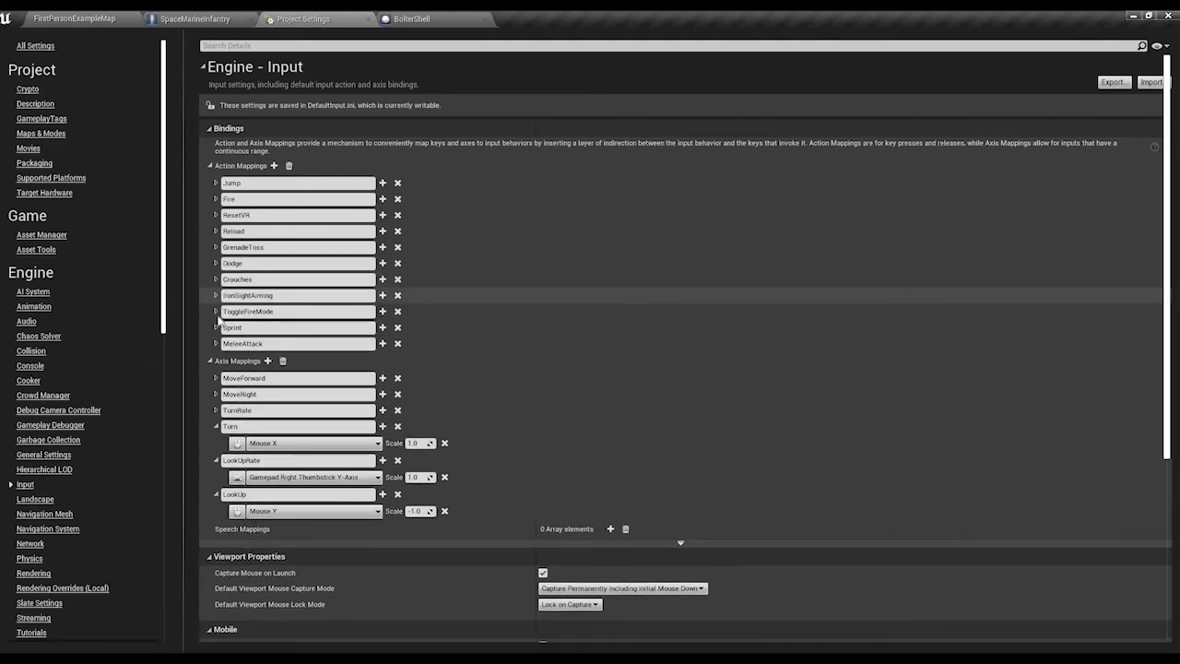
left_click(218, 313)
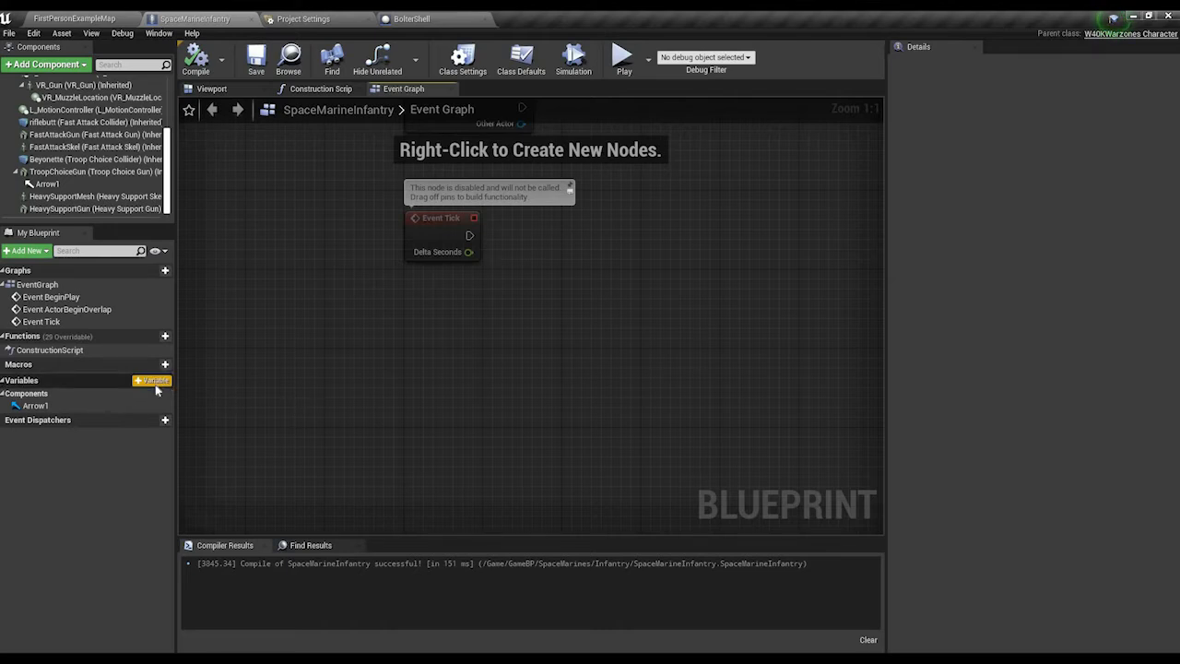
Step: Create an Integer variable named FireType in the SpaceMarineInfantry Blueprint and compile it
left_click(152, 381)
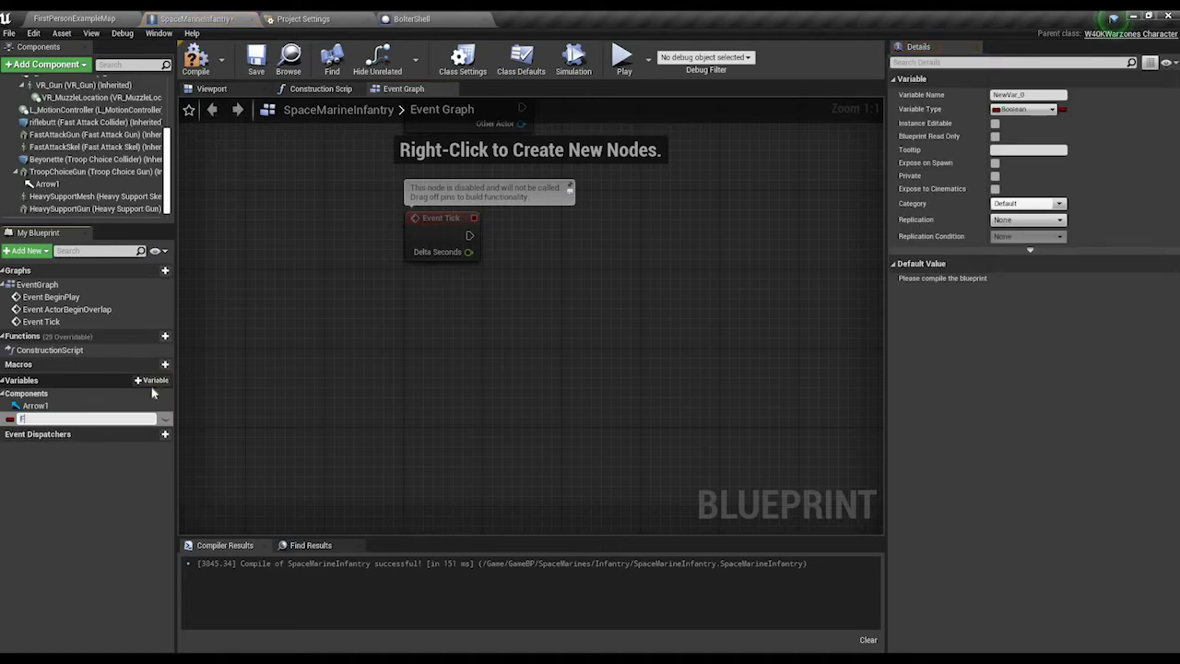
key("Return")
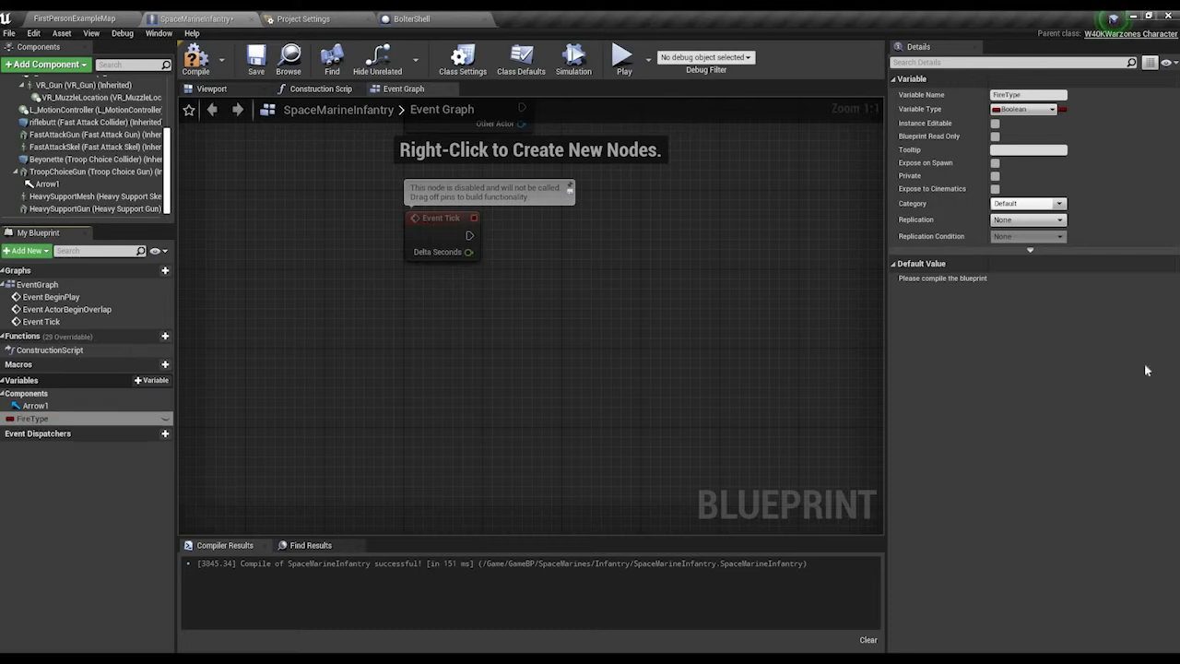
left_click(1019, 109)
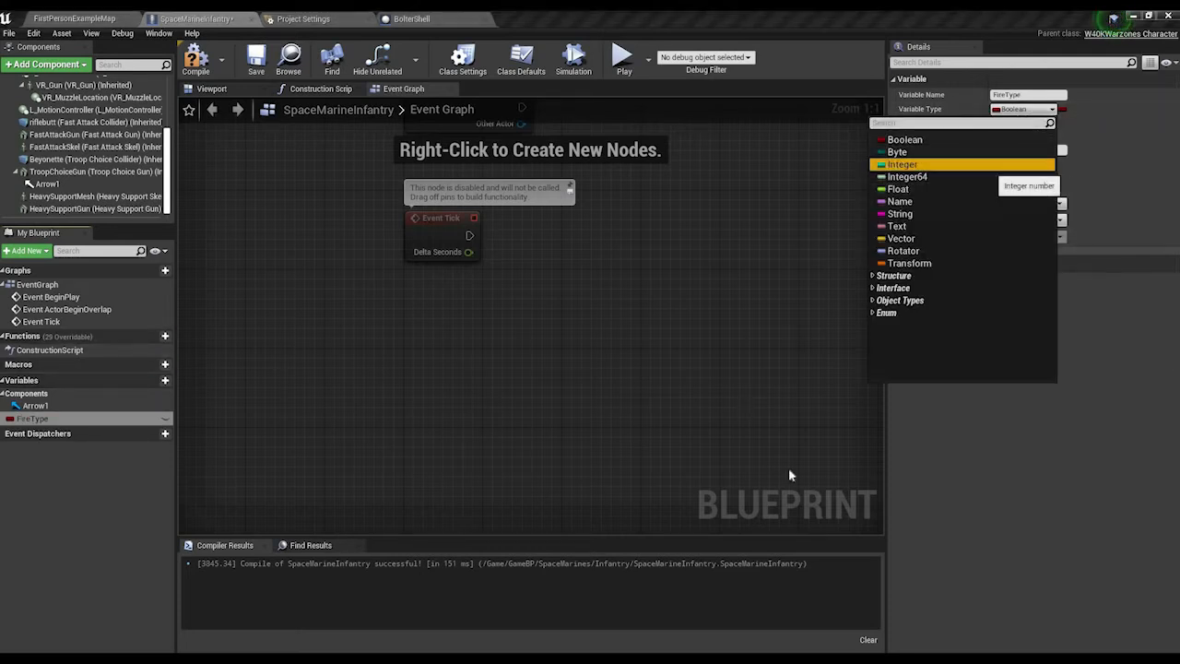
left_click(913, 164)
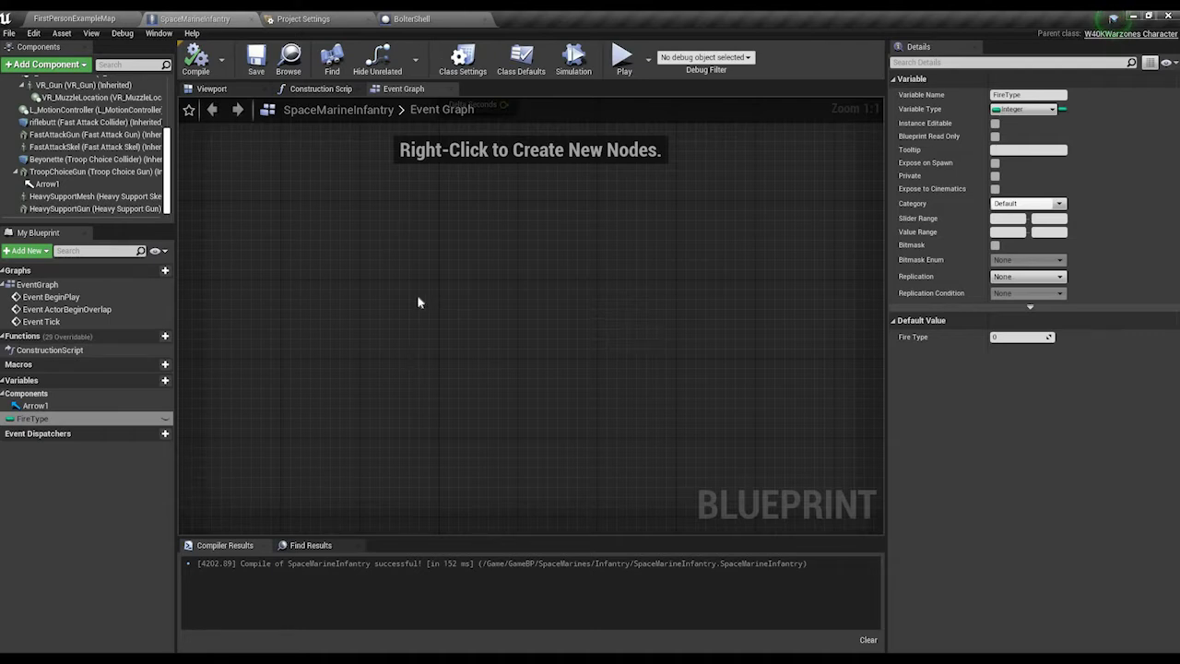
Step: Add the ToggleFireMode input action event to an empty area of the SpaceMarineInfantry Event Graph
right_click_drag(419, 295, 418, 302)
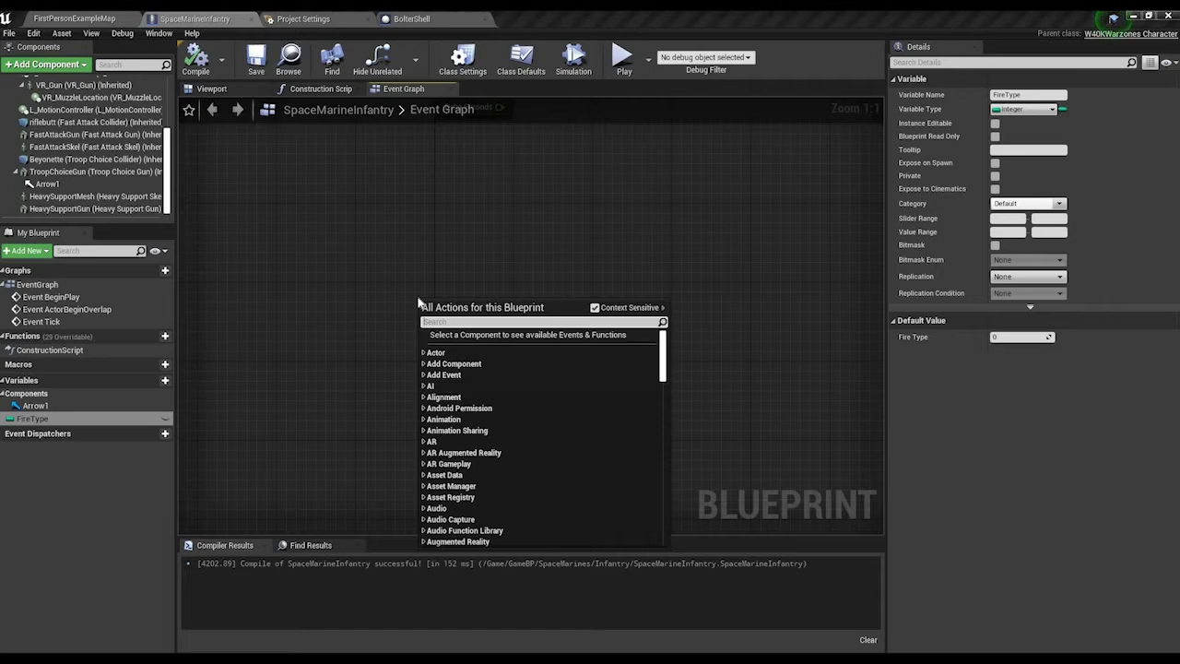
type("toggle")
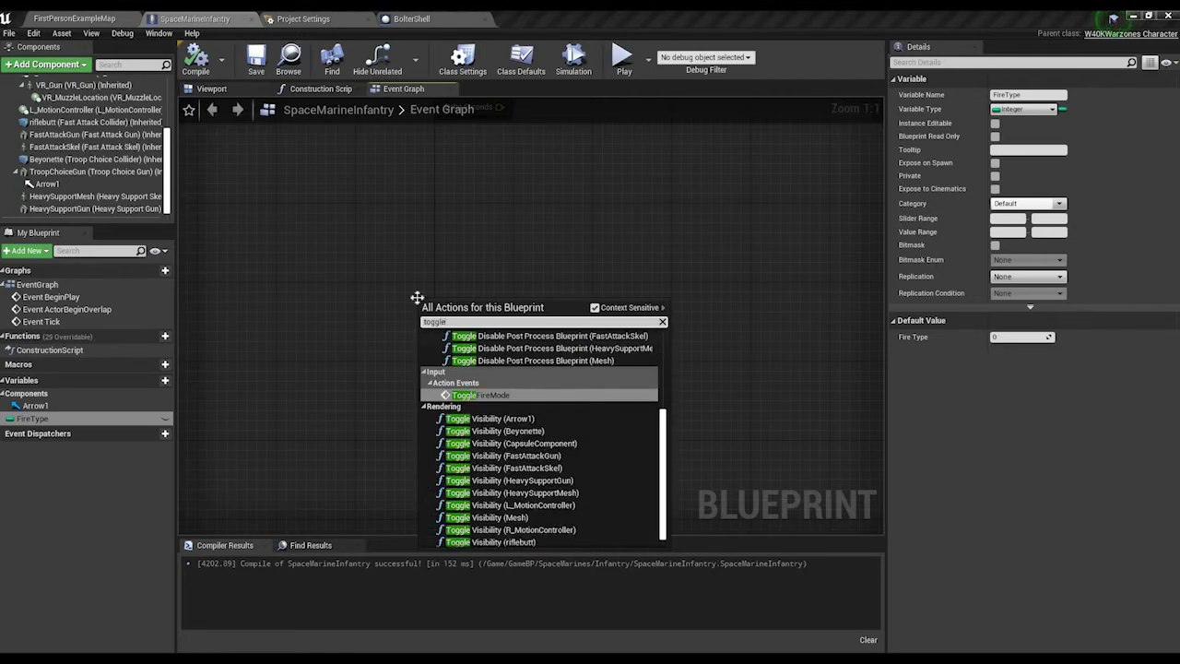
key("Return")
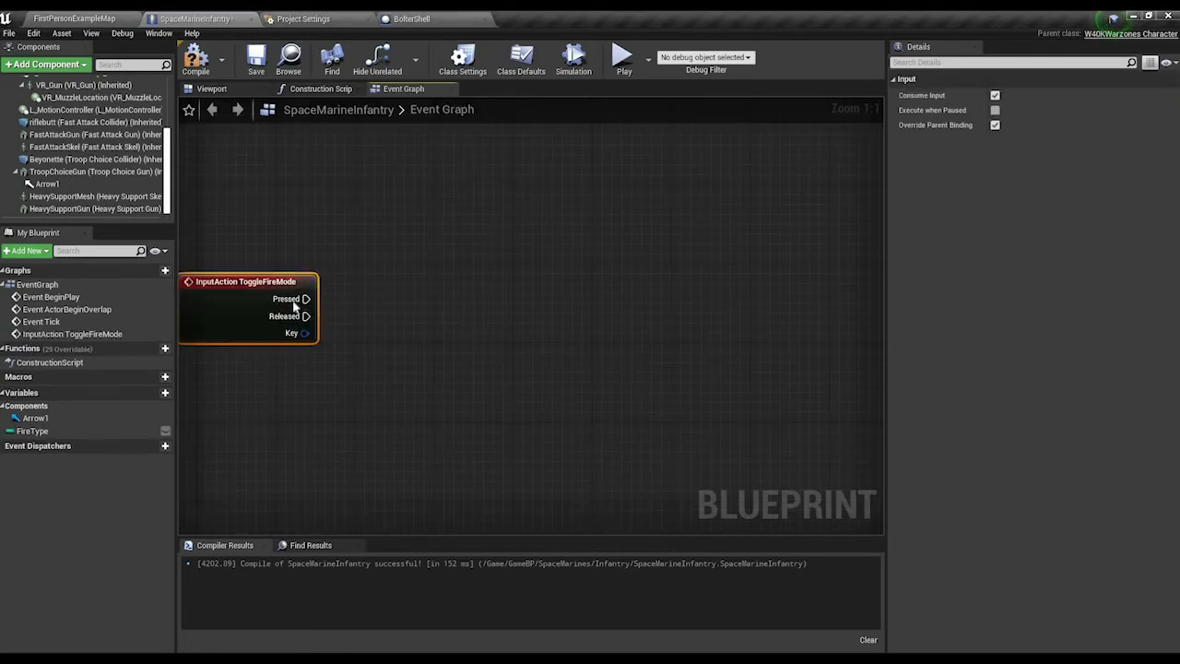
Step: Add a Fire Type getter and feed it into an Equal (integer) node comparing it with 2
left_click_drag(83, 432, 569, 388, "ctrl")
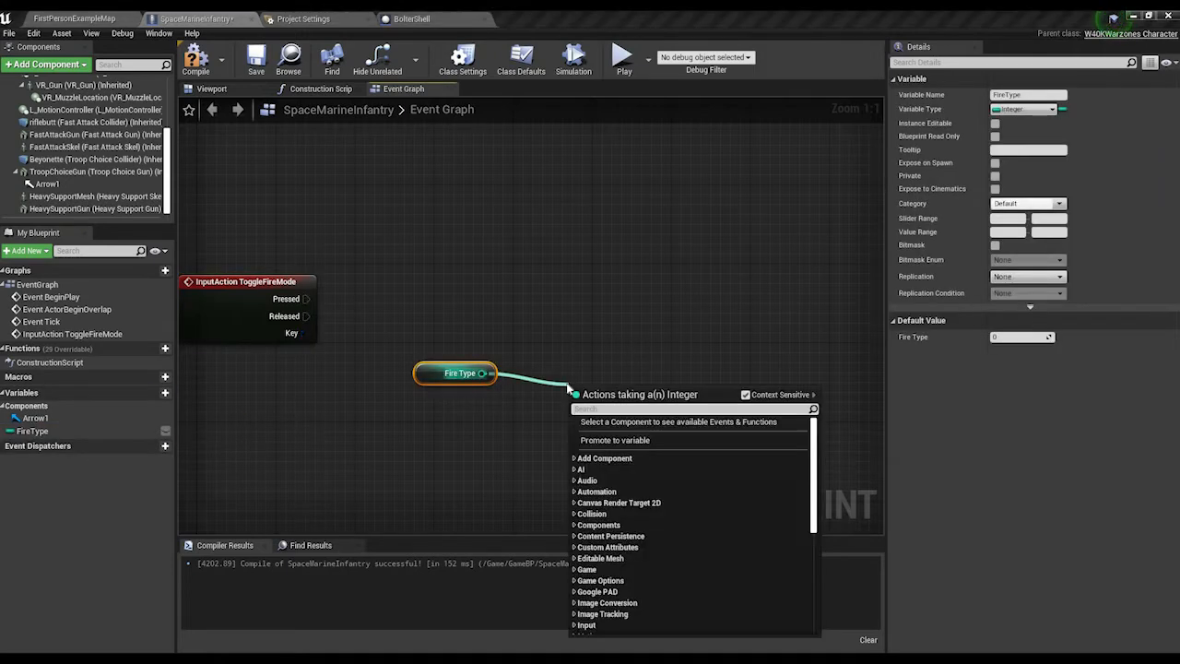
type("==")
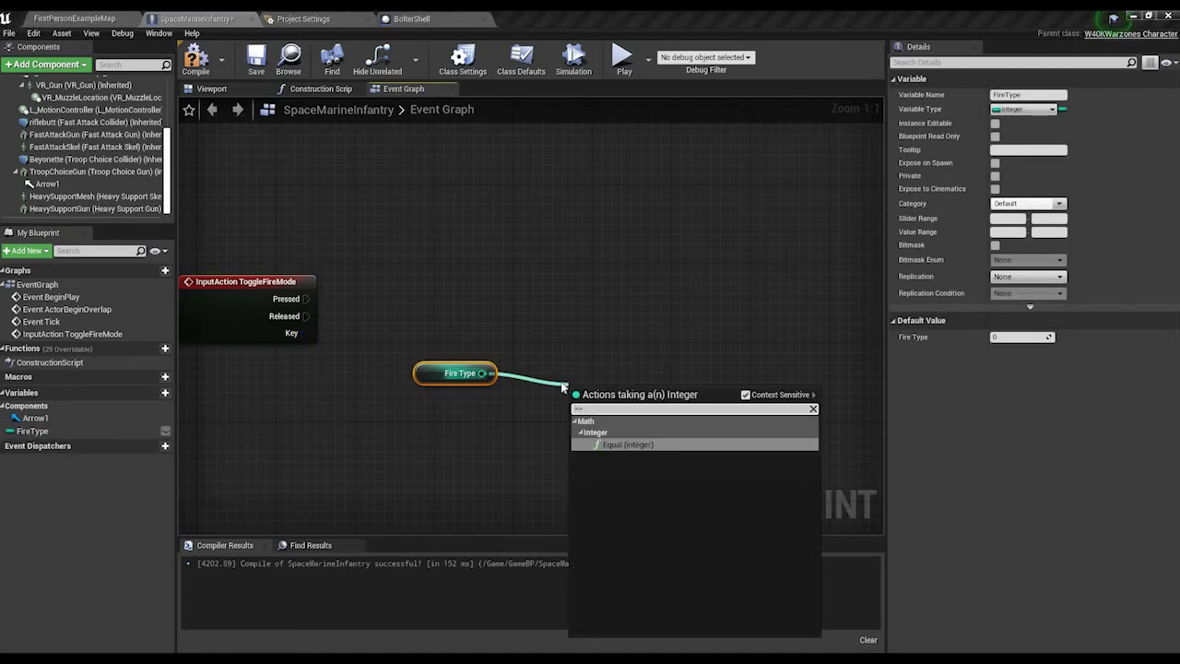
key("Return")
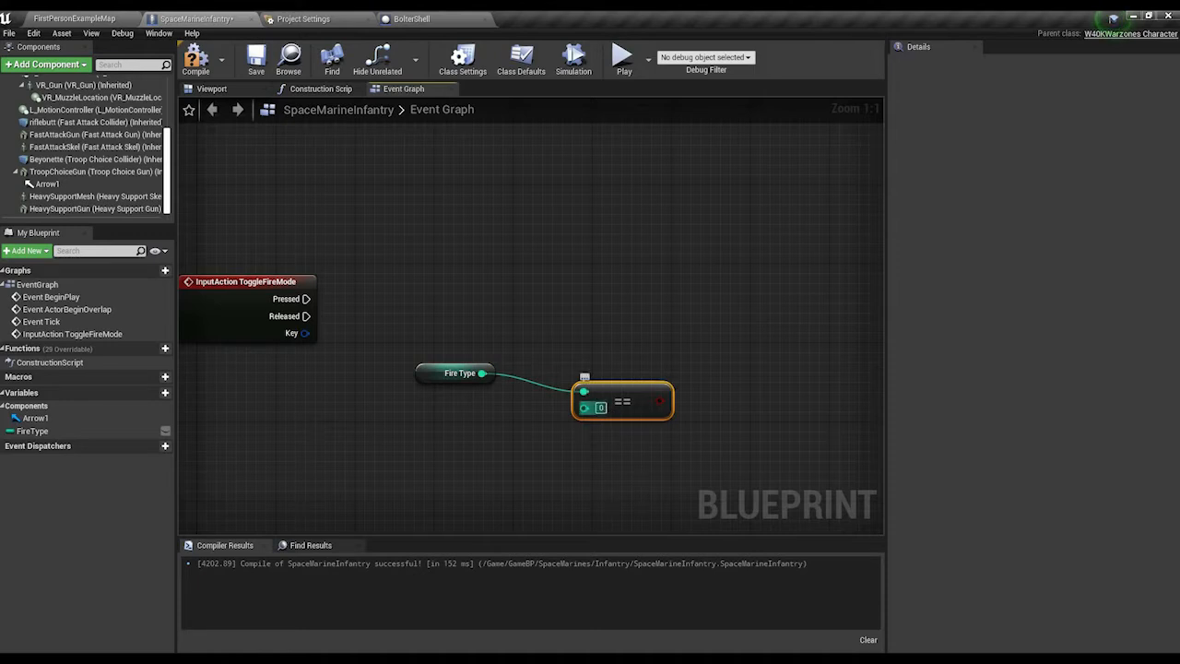
type("2")
key("Return")
Step: Add a Branch node run by ToggleFireMode's Pressed output, using the Fire Type comparison as its condition
right_click_drag(555, 320, 612, 330)
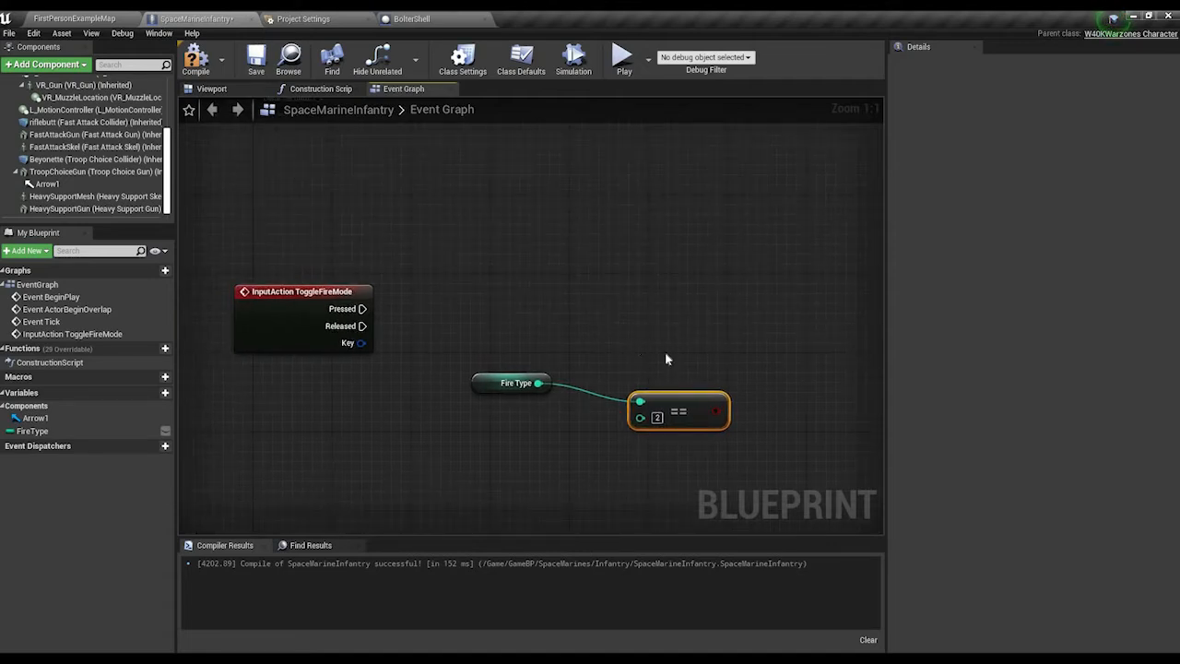
key("b")
left_click(610, 297)
left_click_drag(716, 411, 362, 309)
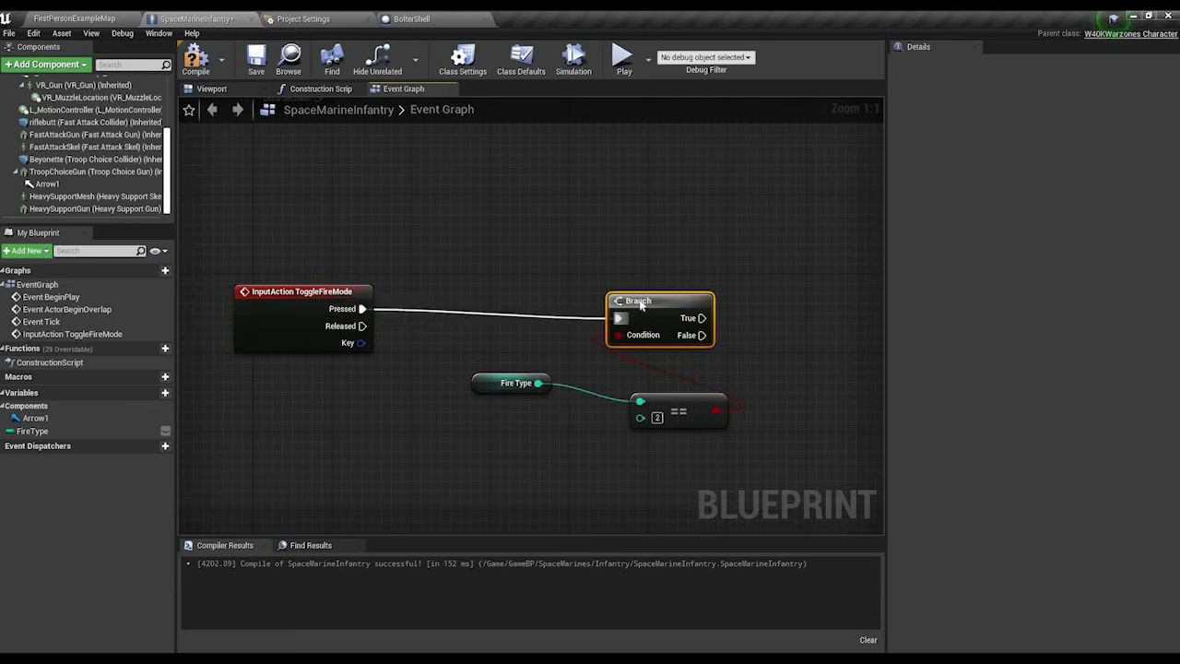
Step: Add a SET Fire Type node with value 0 and connect it to the Branch's True output
left_click_drag(37, 430, 756, 213)
right_click_drag(773, 236, 699, 224)
left_click_drag(617, 295, 697, 217)
right_click_drag(697, 218, 829, 410)
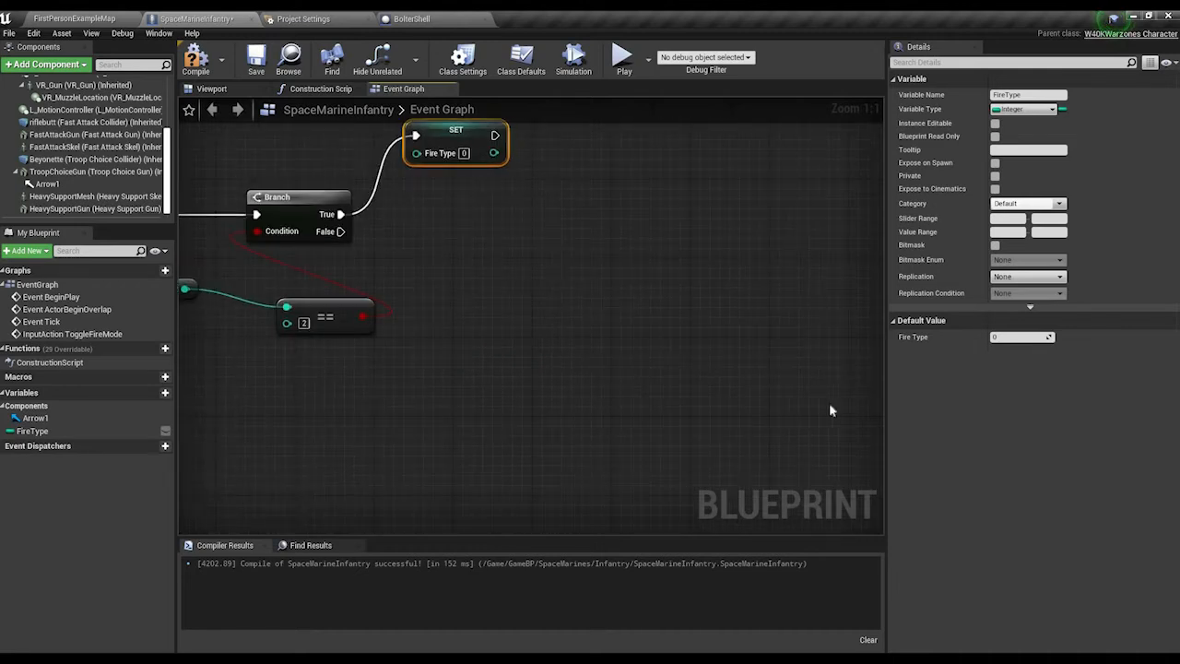
Step: Duplicate the SET Fire Type node and add a Fire Type getter feeding an integer addition node
key("ctrl+c")
key("ctrl+v")
left_click_drag(33, 431, 464, 387, "ctrl")
left_click_drag(491, 387, 593, 393)
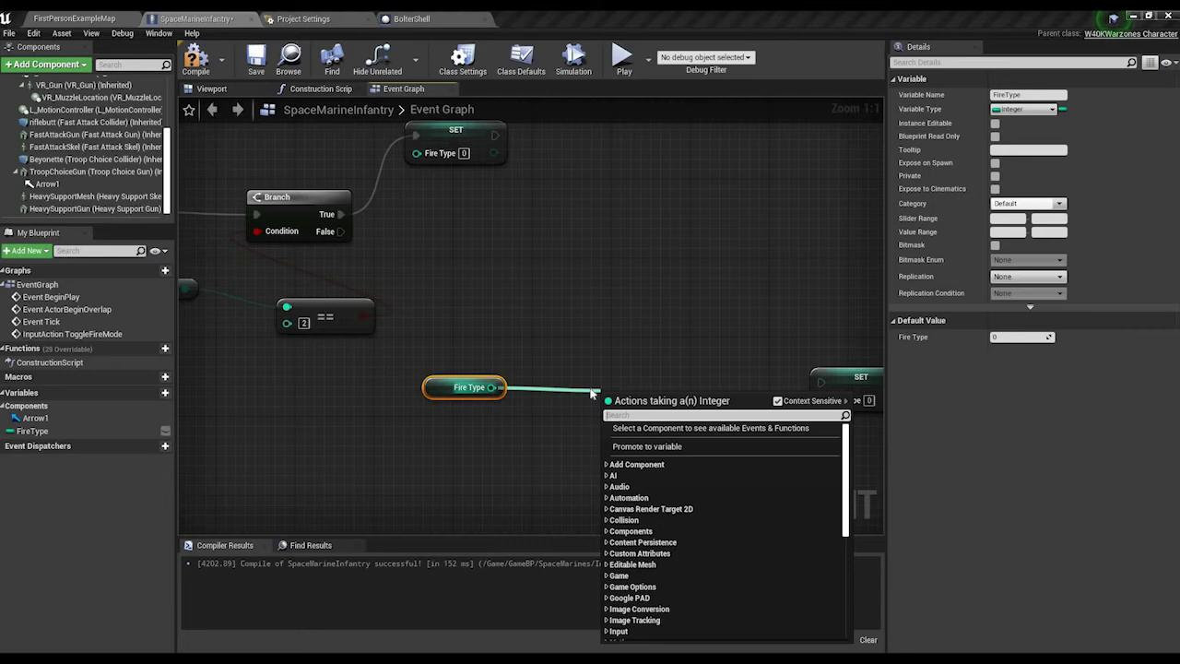
type("+")
key("Up")
key("Up")
key("Down")
key("Down")
key("Return")
Step: Make the Branch's False output set Fire Type to Fire Type plus 1, moving the addition node under the SET node
left_click_drag(677, 395, 341, 232)
left_click_drag(832, 373, 476, 243)
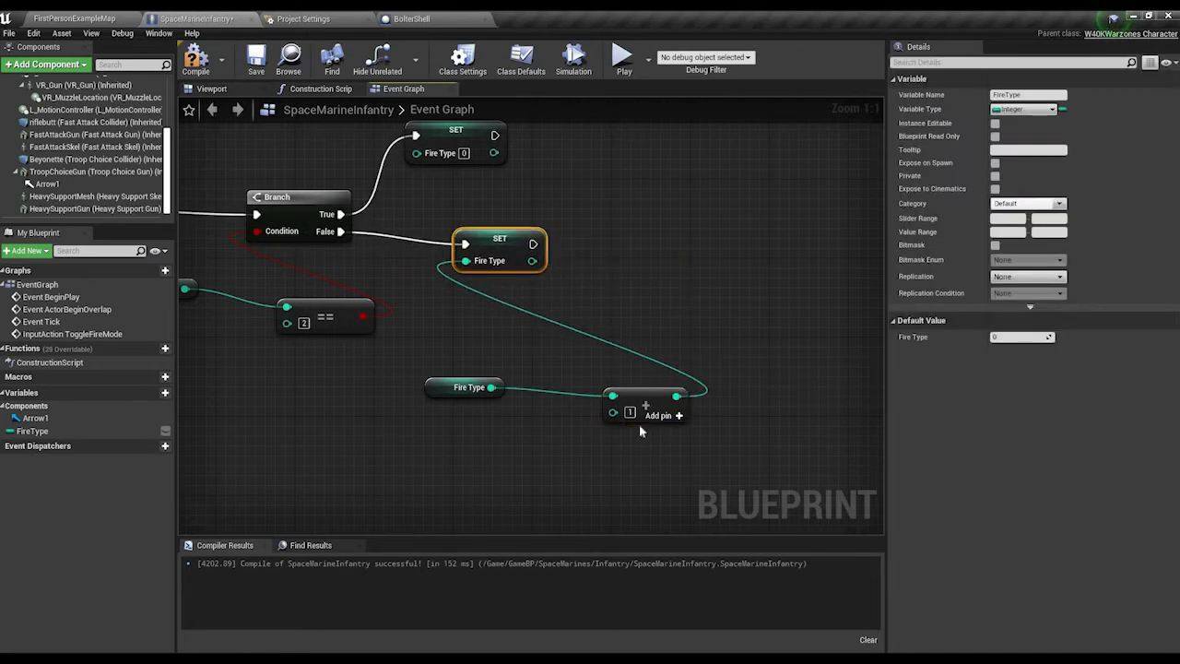
left_click_drag(645, 398, 456, 350)
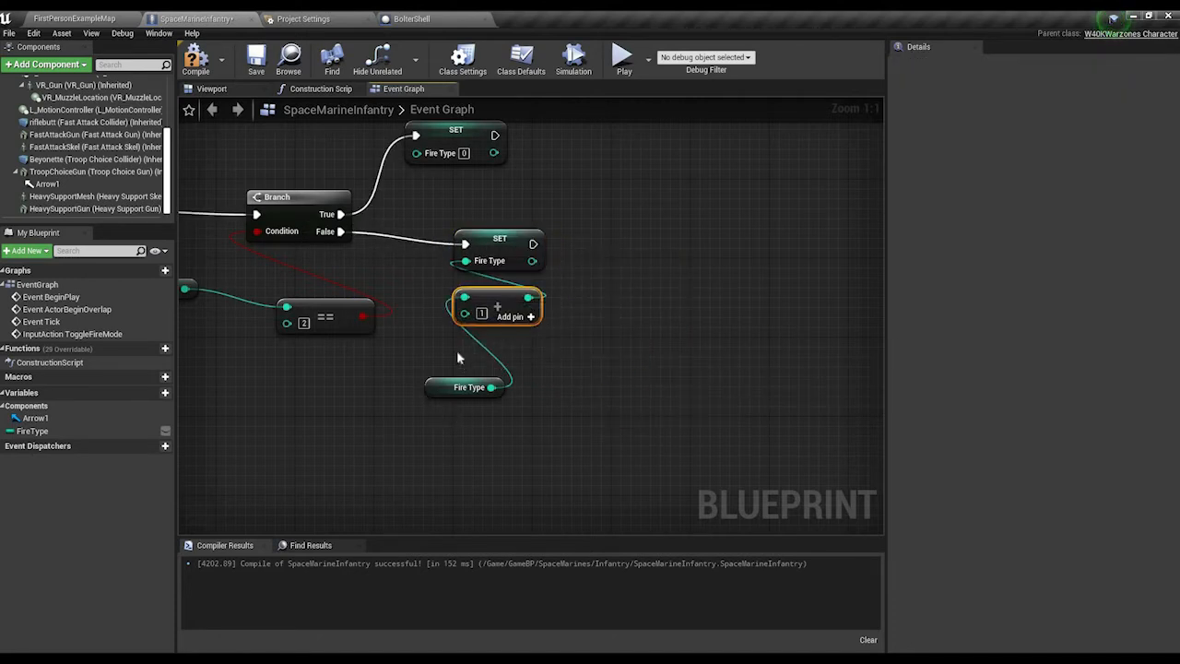
left_click(442, 429)
Step: Add the Fire input action event in the empty area below the fire mode toggle logic
right_click_drag(443, 434, 692, 227)
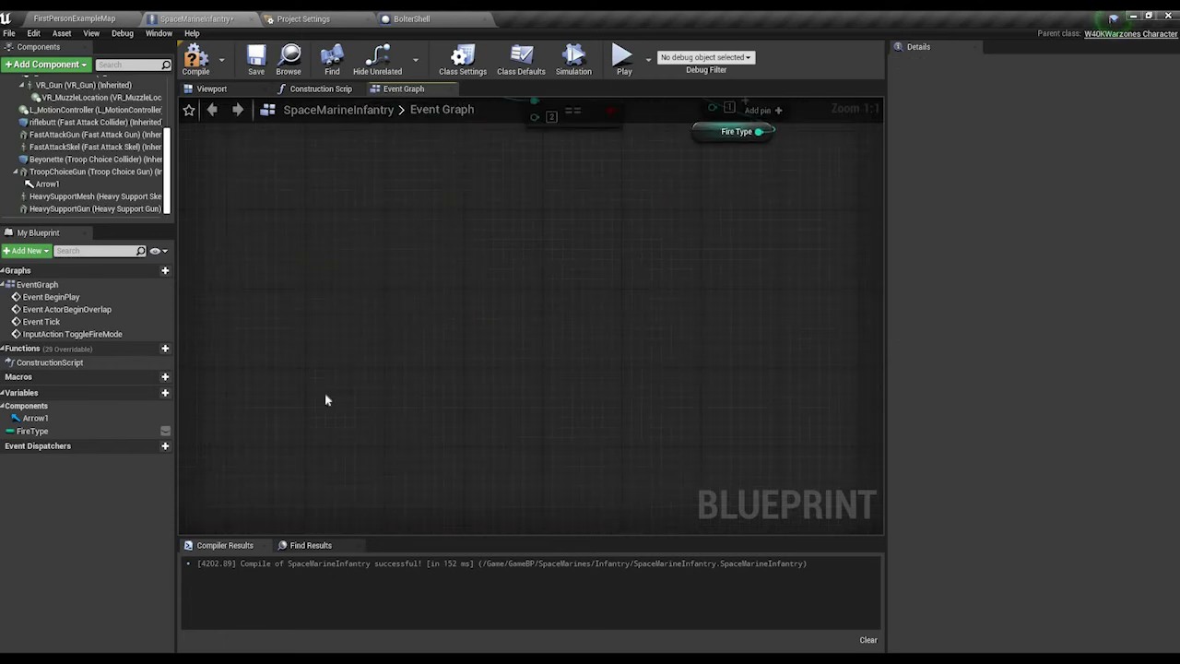
right_click(325, 397)
type("fire")
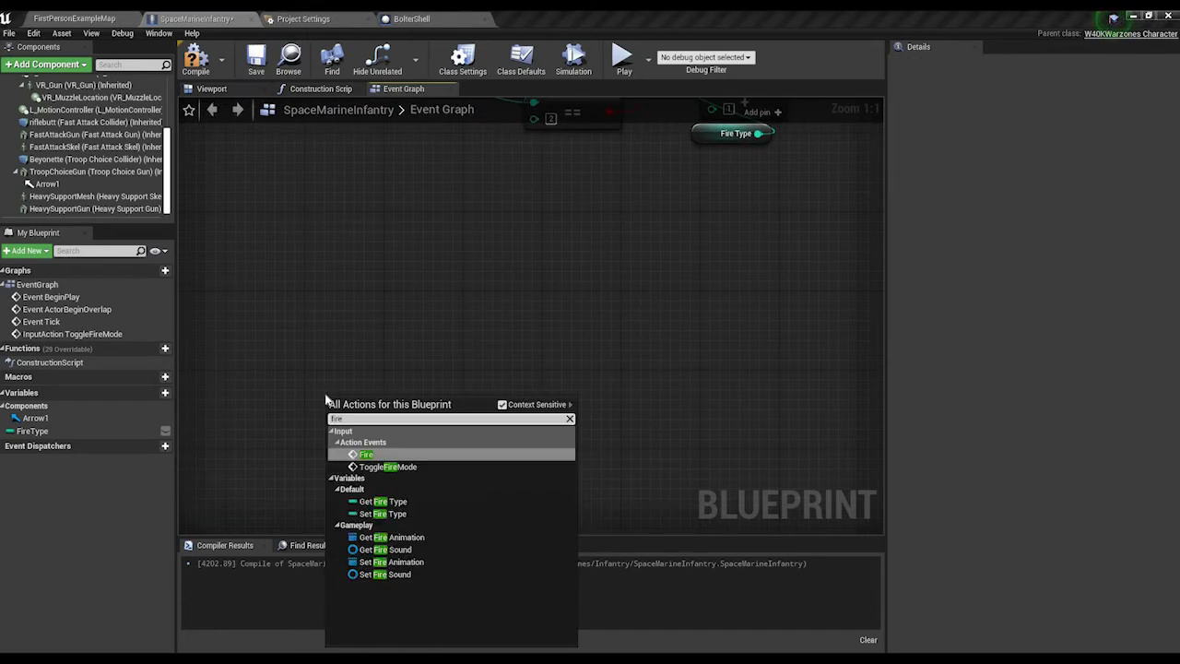
key("Return")
Step: Add a Fire Type getter beside the InputAction Fire event and feed it into a new Switch on Int node
left_click_drag(81, 446, 502, 454)
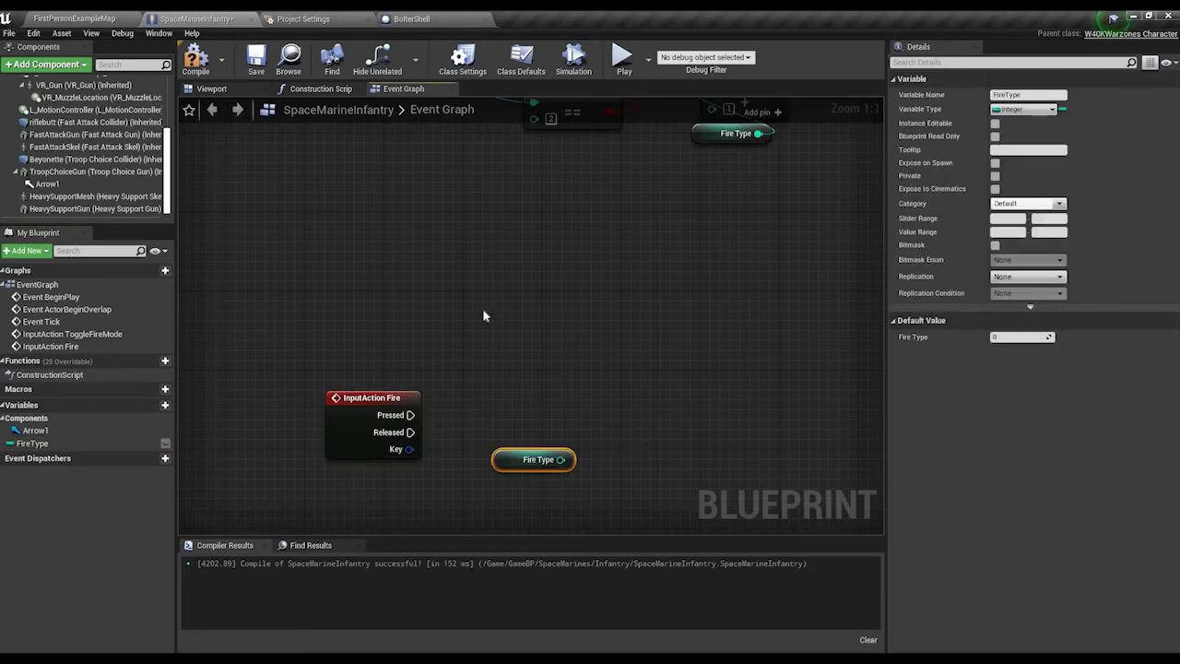
right_click_drag(403, 343, 344, 377)
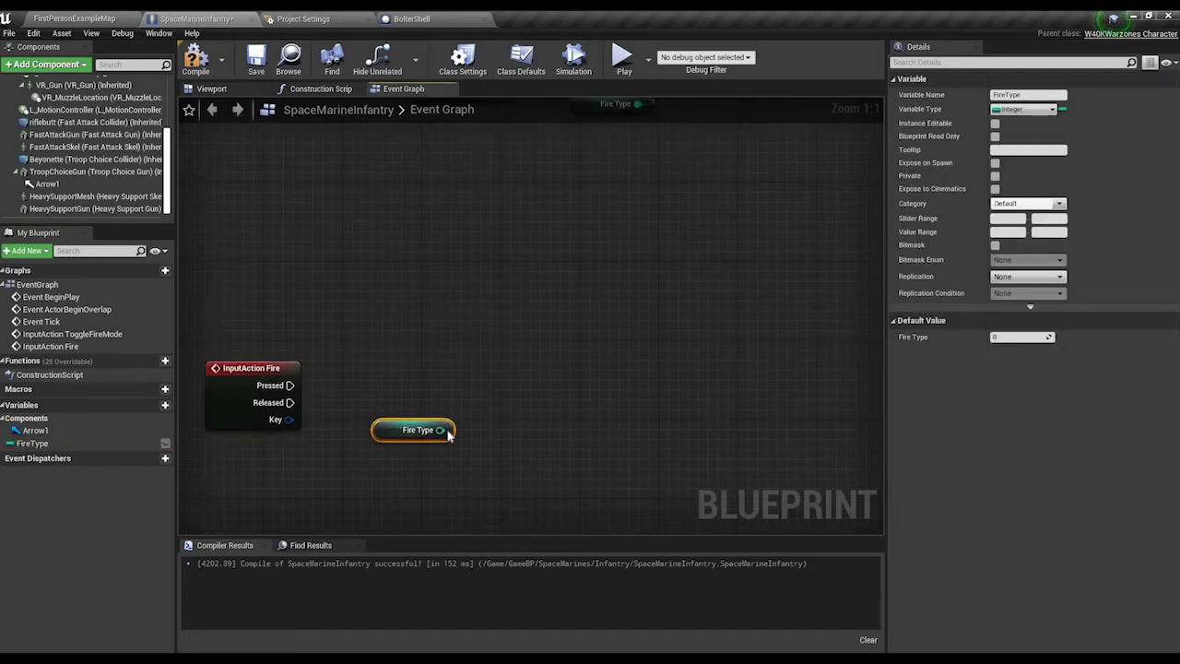
left_click_drag(446, 431, 492, 378)
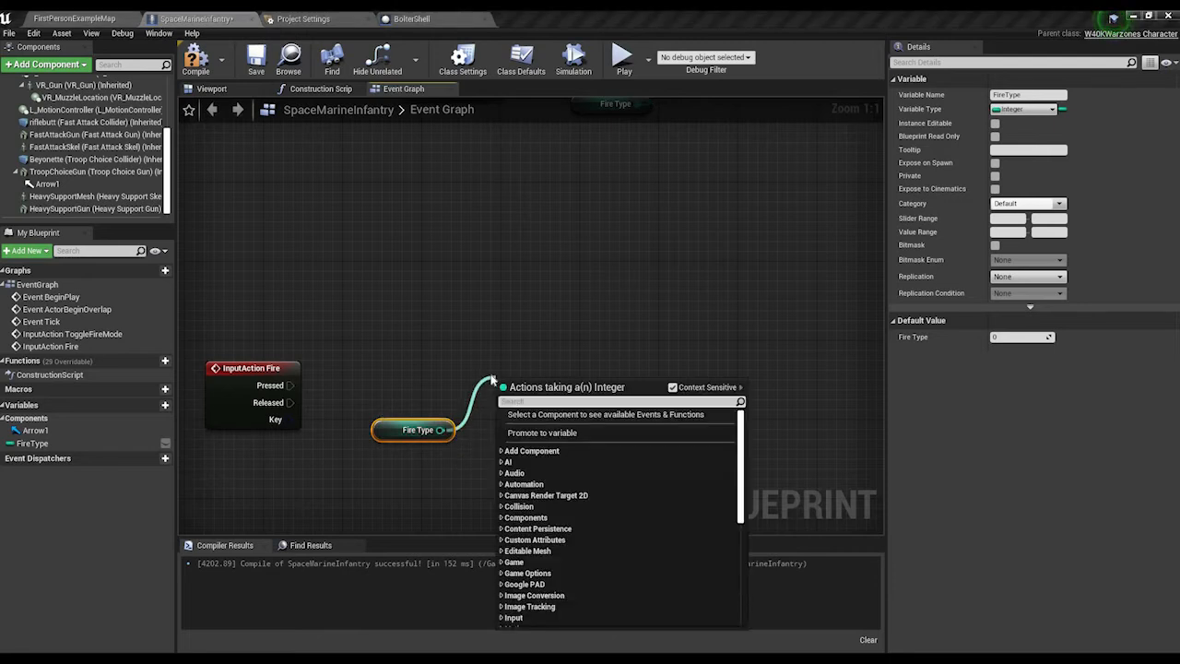
type("swi")
left_click(548, 448)
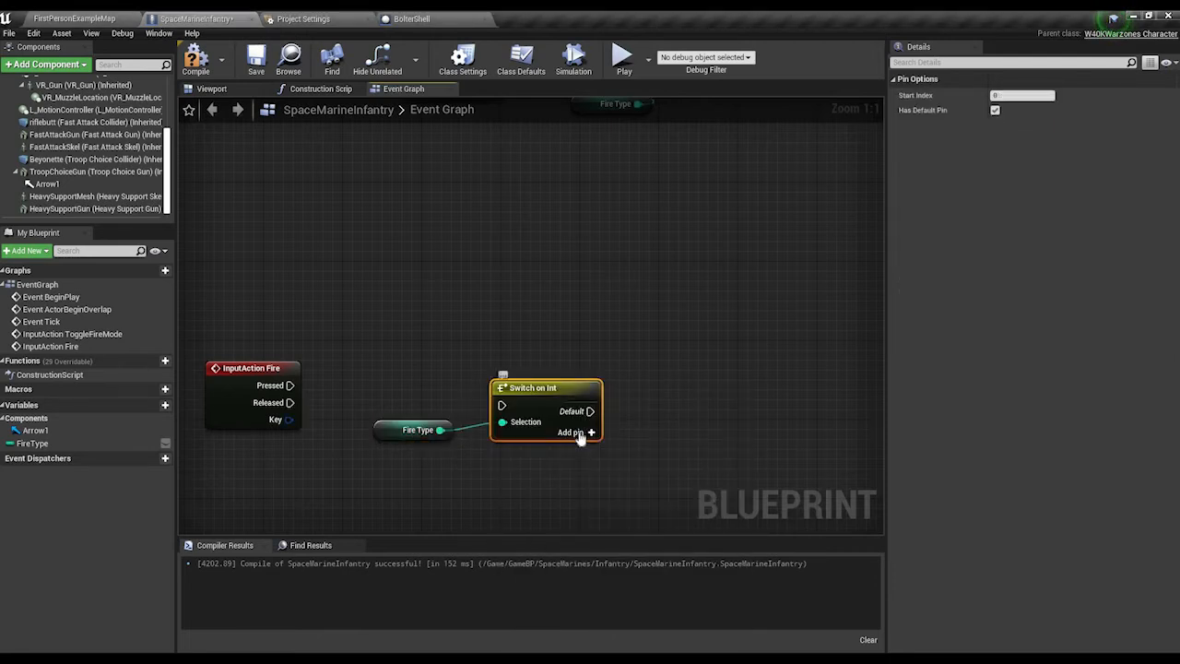
Step: Remove the Switch on Int's Default pin, connect InputAction Fire's Pressed output to it, and give it outputs 0, 1 and 2
right_click(588, 415)
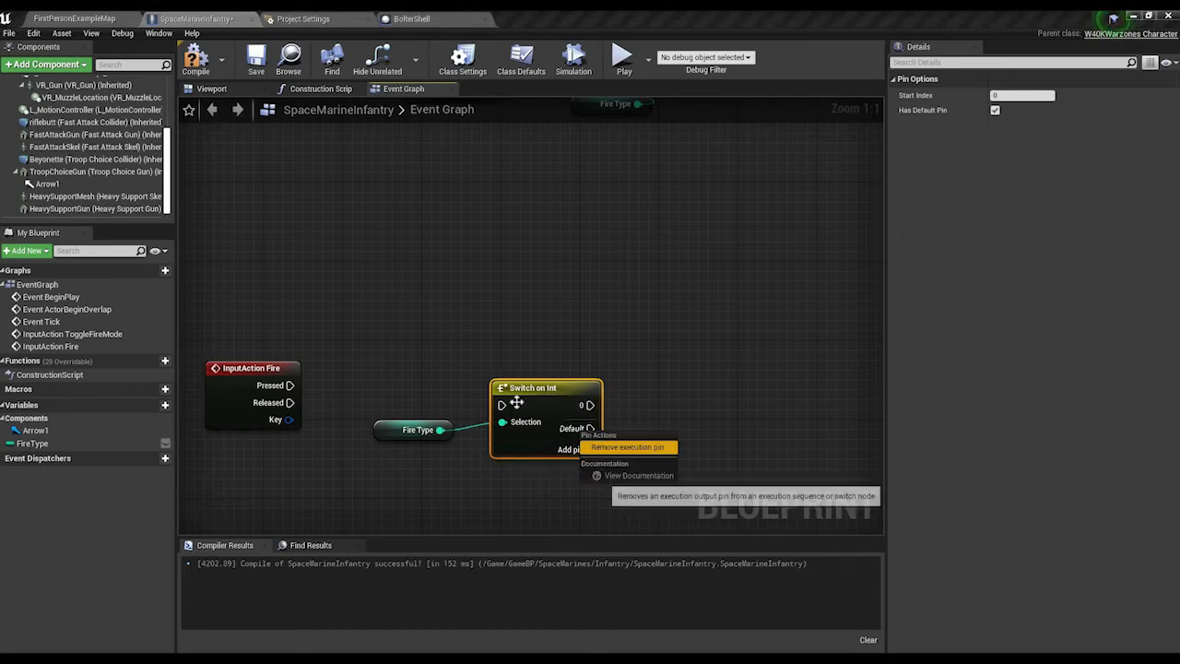
left_click(617, 447)
left_click_drag(289, 385, 502, 405)
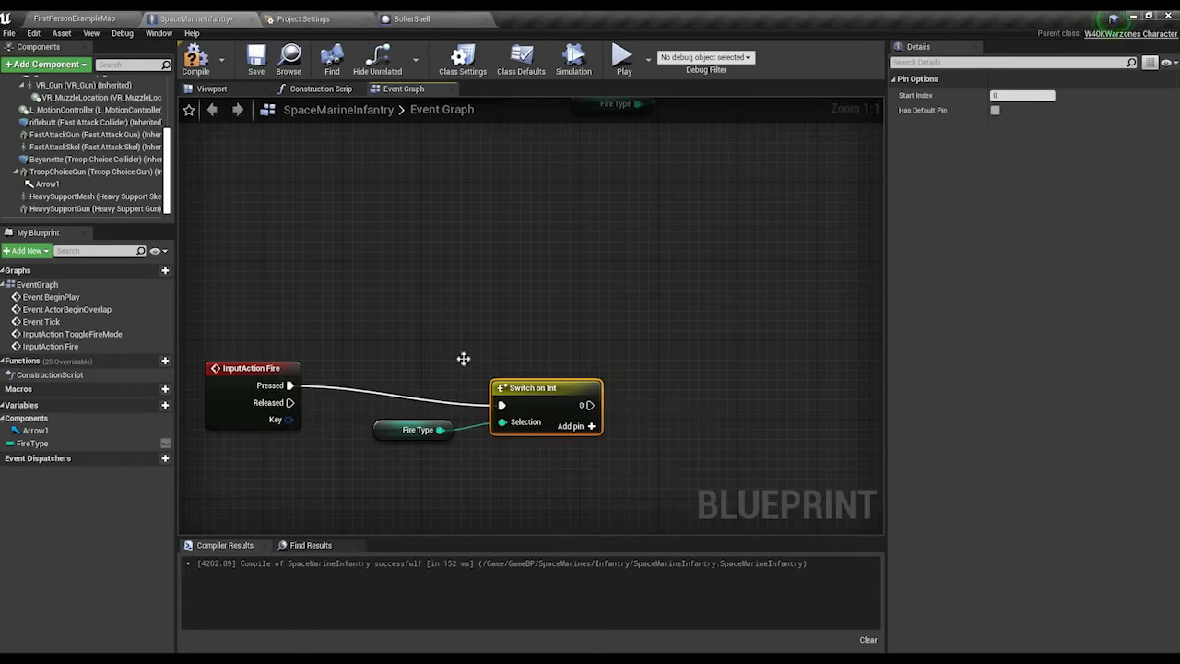
left_click_drag(587, 430, 516, 391)
left_click(514, 393)
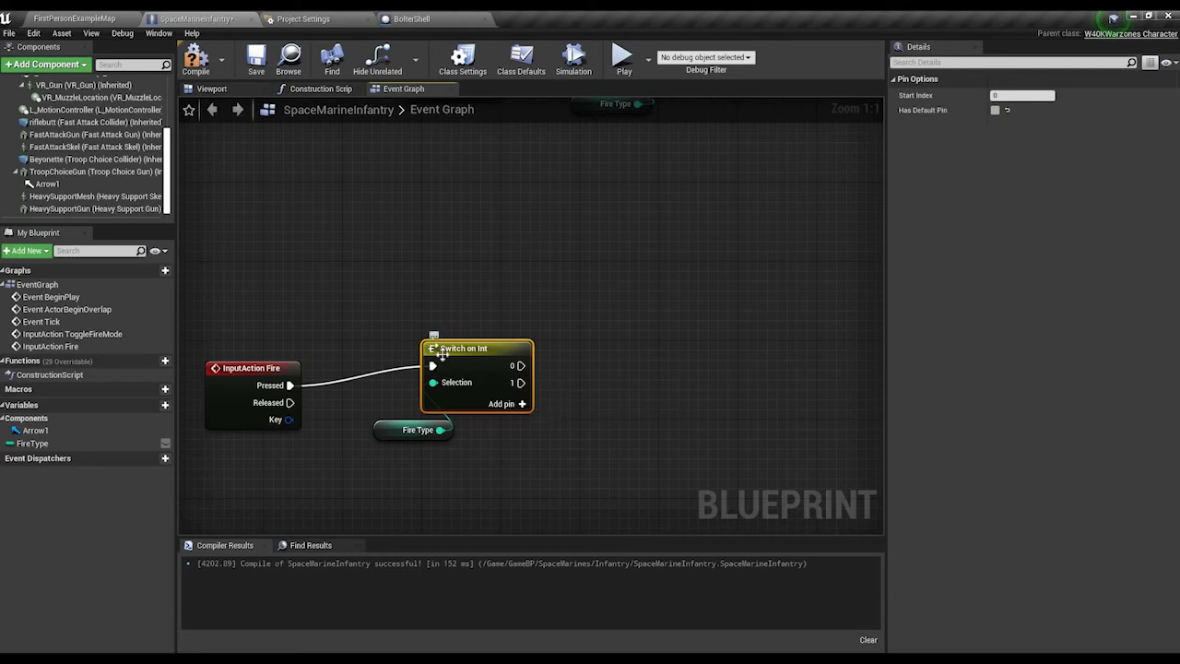
left_click(518, 404)
left_click_drag(479, 349, 568, 319)
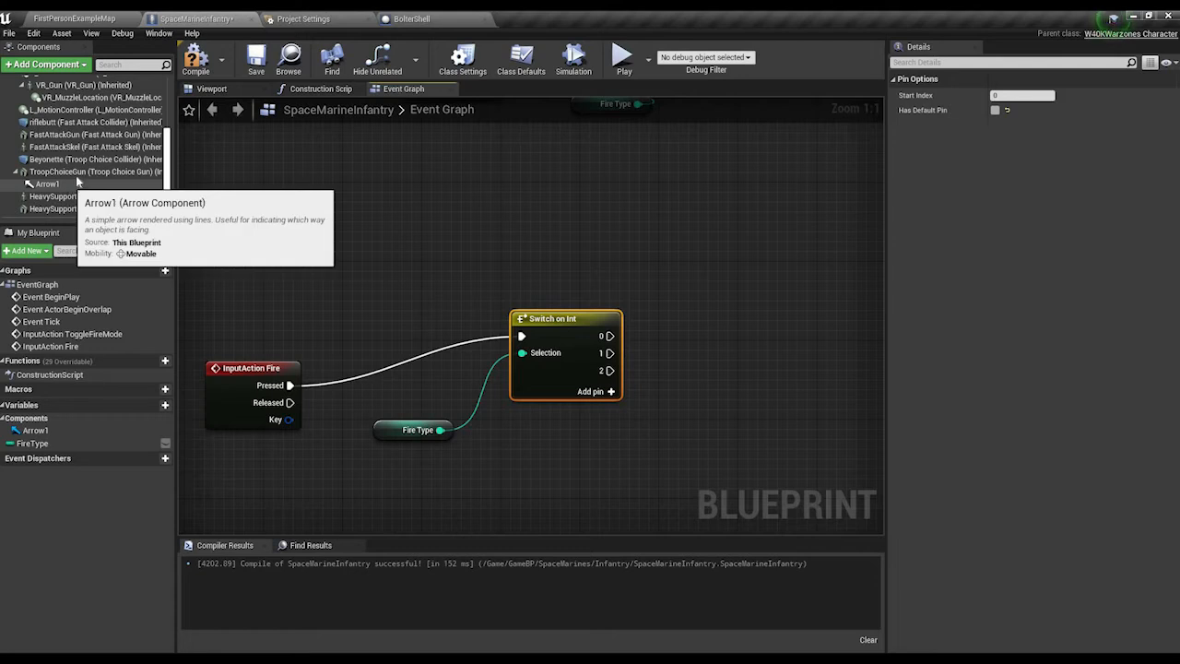
Step: Add an Arrow1 reference above the Switch on Int and connect it to a GetWorldTransform node
left_click_drag(64, 183, 688, 208)
type("getw")
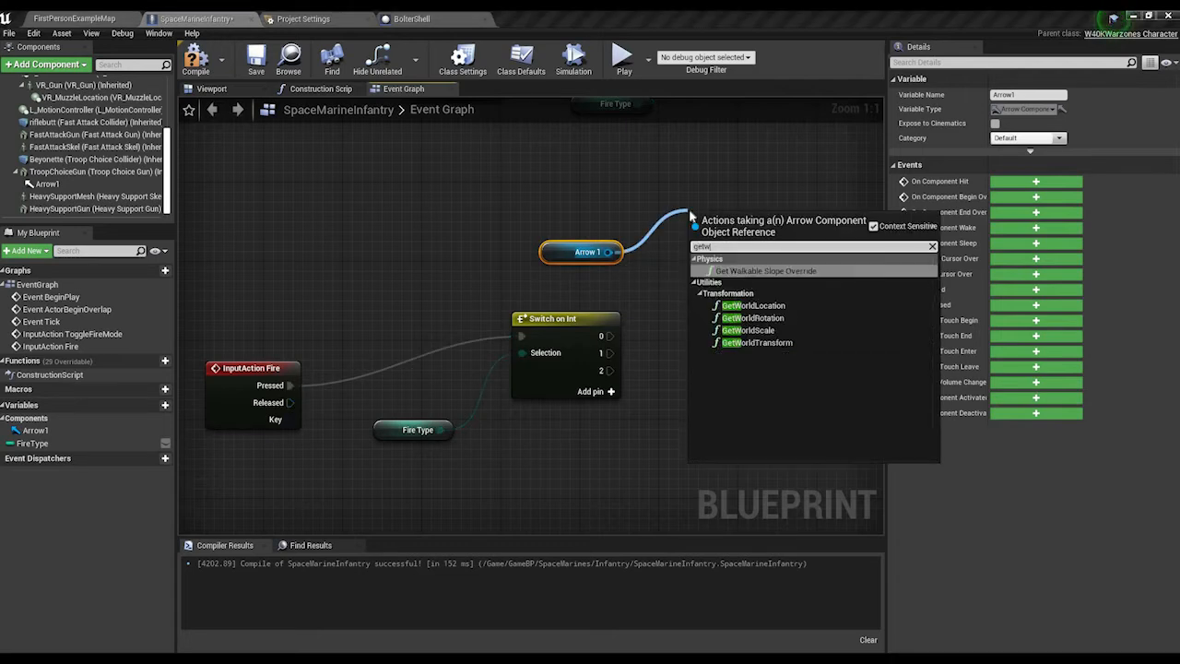
type("or")
left_click(758, 319)
right_click_drag(802, 254, 535, 263)
Step: Add a SpawnActor node for class BolterShell using the arrow's world transform and run it from the switch's 0 output
left_click_drag(537, 257, 694, 141)
type("spawn")
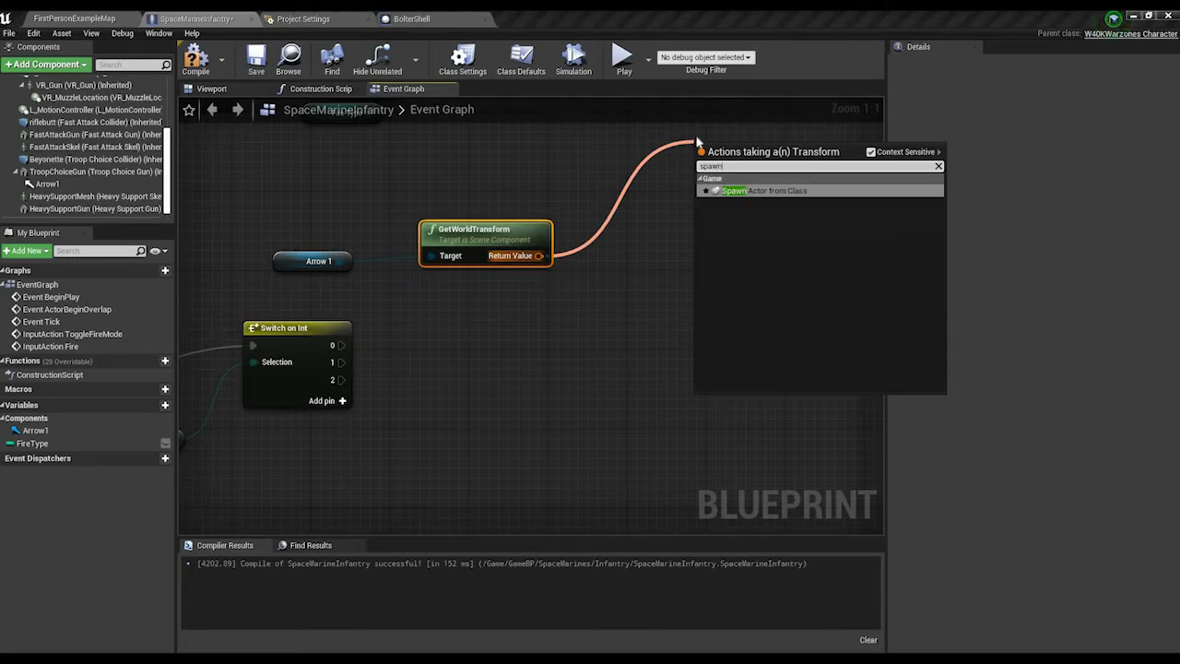
left_click(769, 189)
left_click(768, 188)
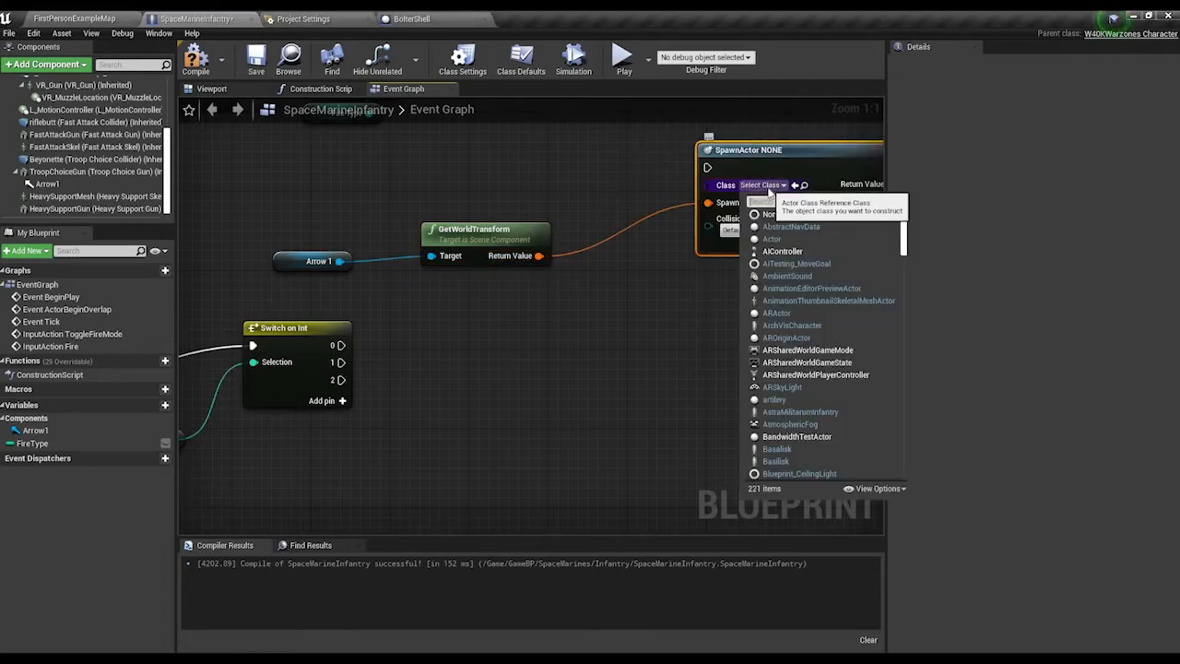
type("bol")
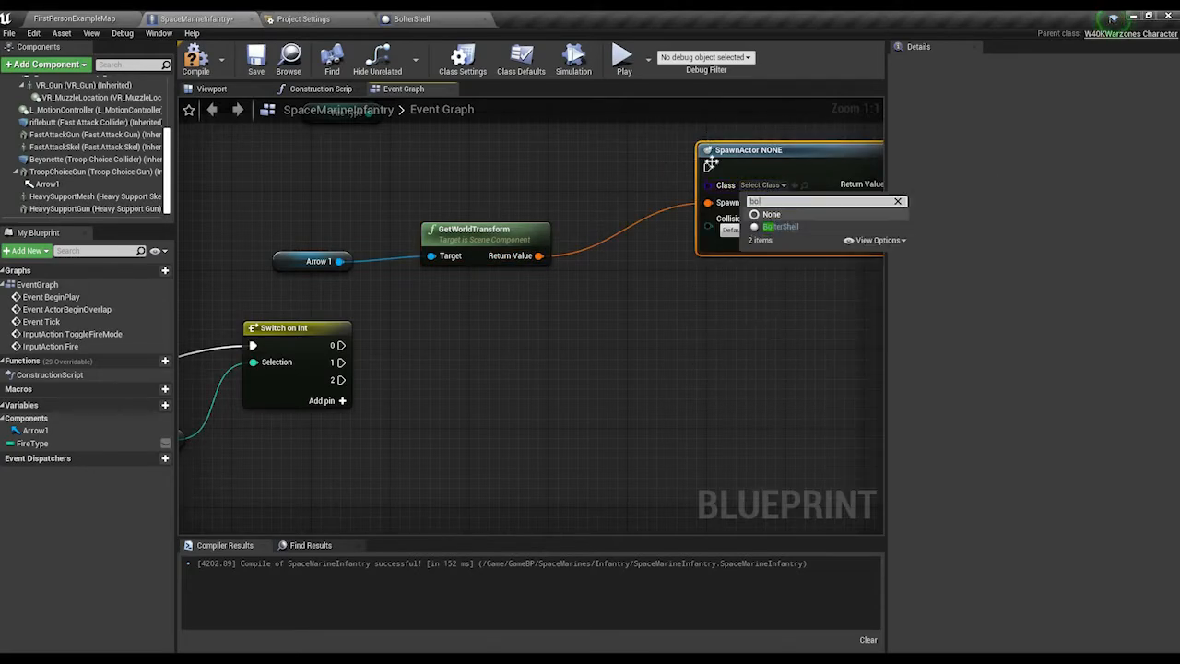
left_click(779, 226)
left_click_drag(707, 167, 341, 345)
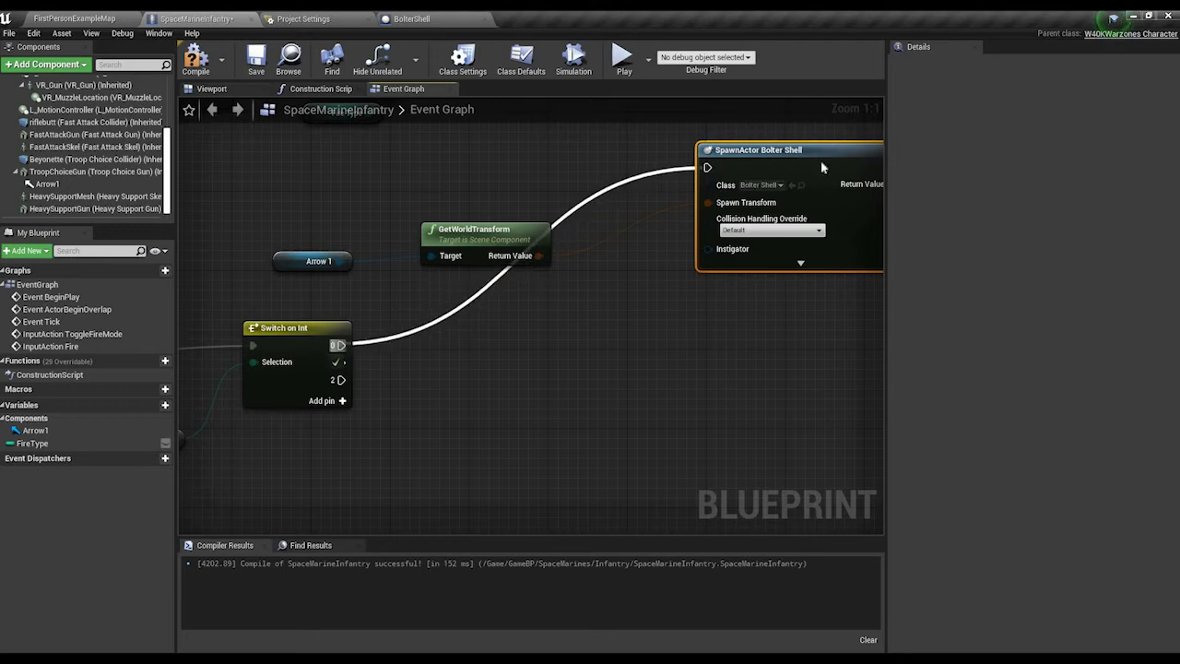
left_click_drag(820, 161, 750, 175)
Step: Move the whole ToggleFireMode node group well to the left, clear of the Fire logic
right_click_drag(419, 168, 687, 341)
scroll(687, 340, "down", 7)
scroll(548, 279, "up", 7)
scroll(398, 254, "down", 2)
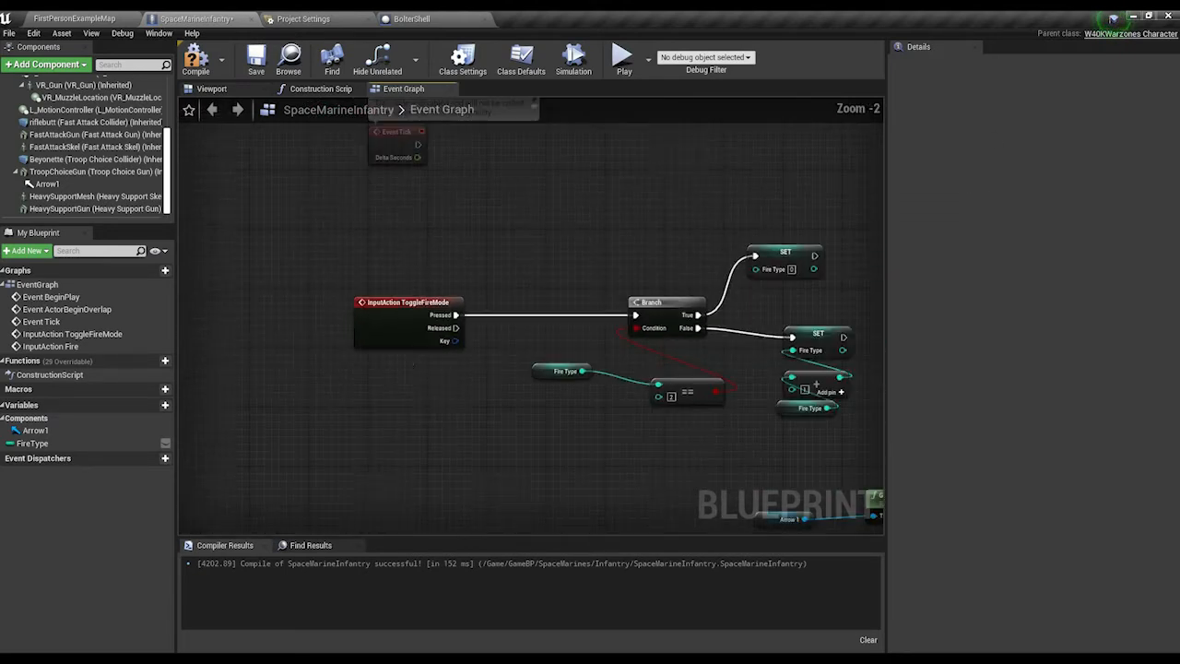
right_click_drag(404, 356, 434, 512)
right_click_drag(331, 360, 289, 190)
left_click_drag(289, 190, 869, 479)
left_click_drag(654, 296, 168, 275)
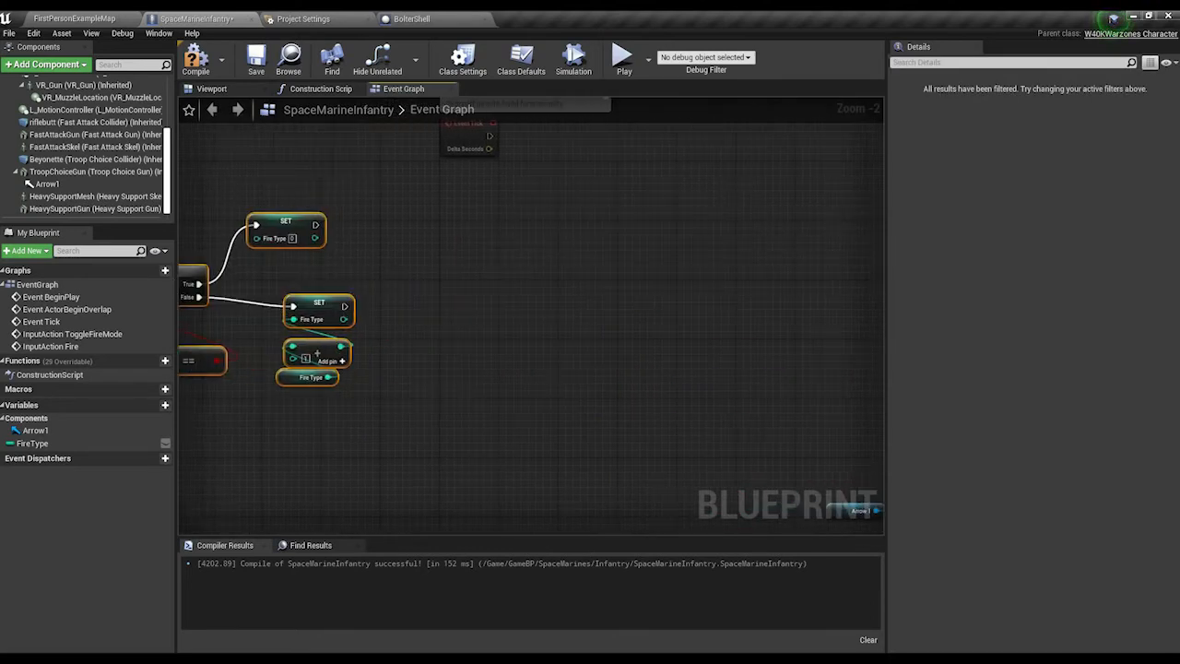
Step: Delete the unused Event BeginPlay and Event ActorBeginOverlap nodes
right_click_drag(360, 214, 367, 269)
left_click_drag(358, 174, 438, 304)
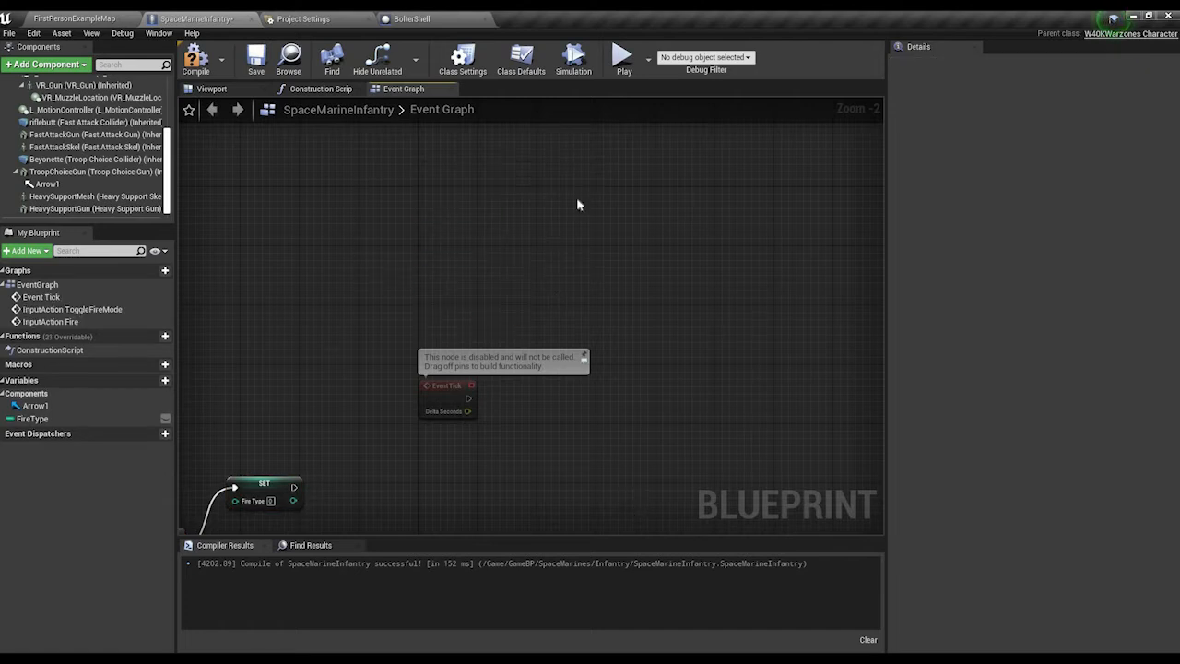
Step: Move the InputAction Fire event up so that it lines up with the Switch on Int node
mouse_move(576, 196)
right_mouse_down()
mouse_move(550, 47)
mouse_move(508, 2)
right_mouse_up()
right_click_drag(558, 165, 466, 4)
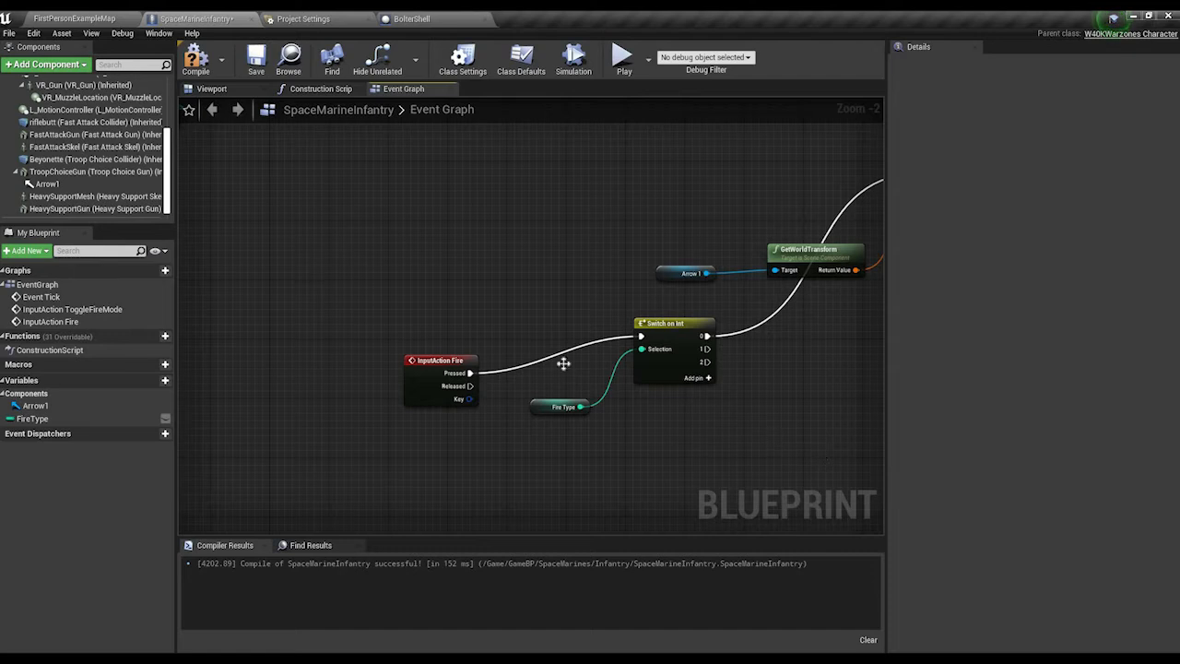
left_click_drag(429, 370, 429, 341)
left_click(569, 444)
right_click_drag(568, 445, 307, 465)
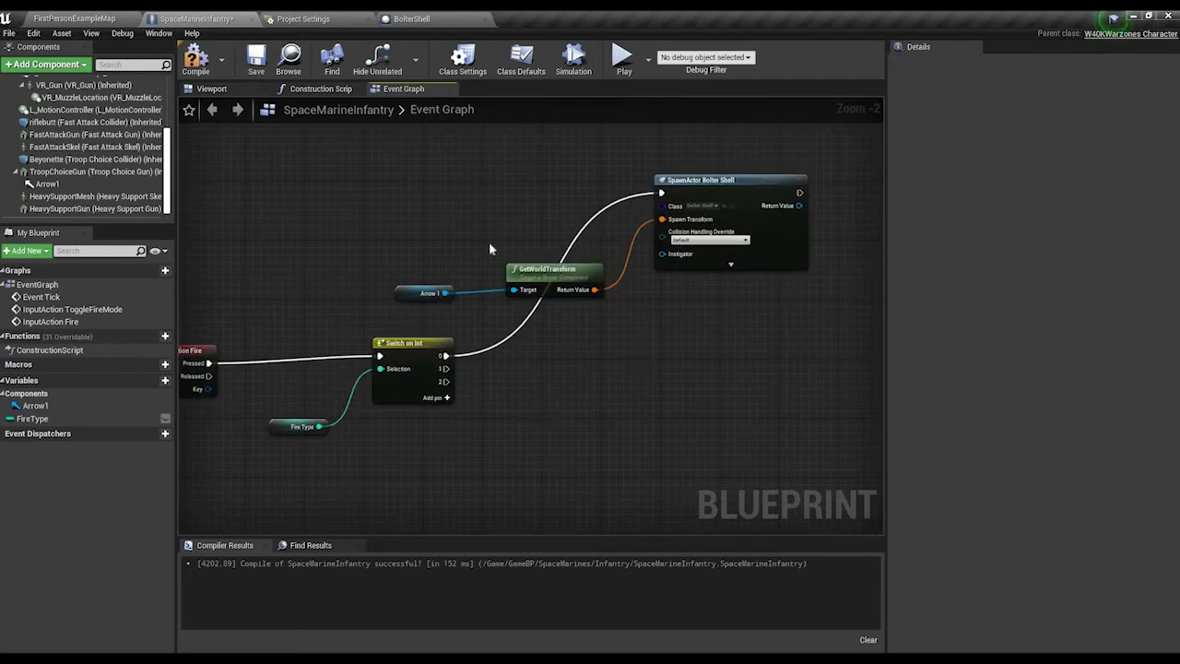
scroll(510, 356, "up", 2)
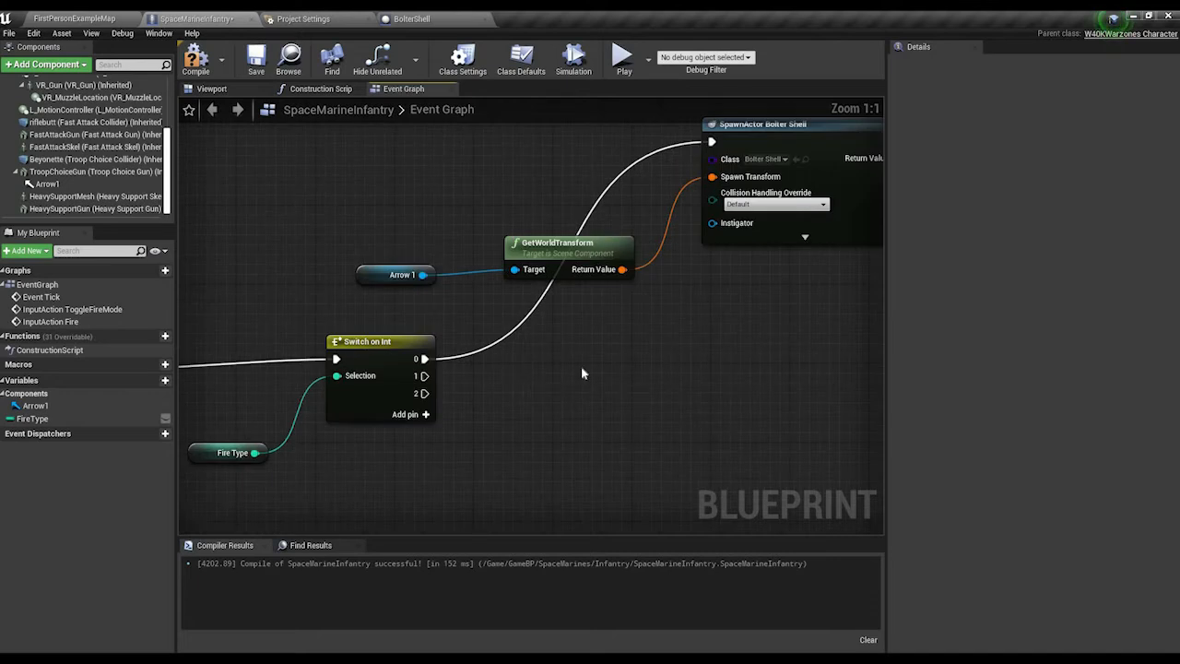
Step: Create an integer variable named RoundBursts, compile the Blueprint, and set its default value to 3
left_click(153, 381)
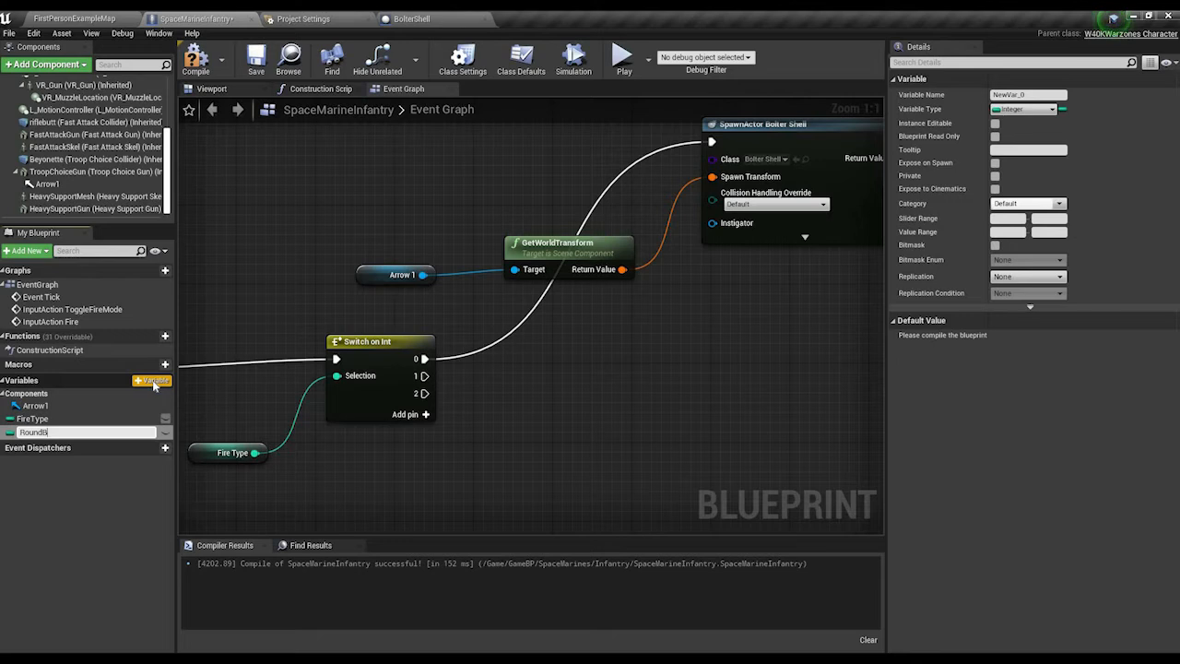
type("s")
key("Return")
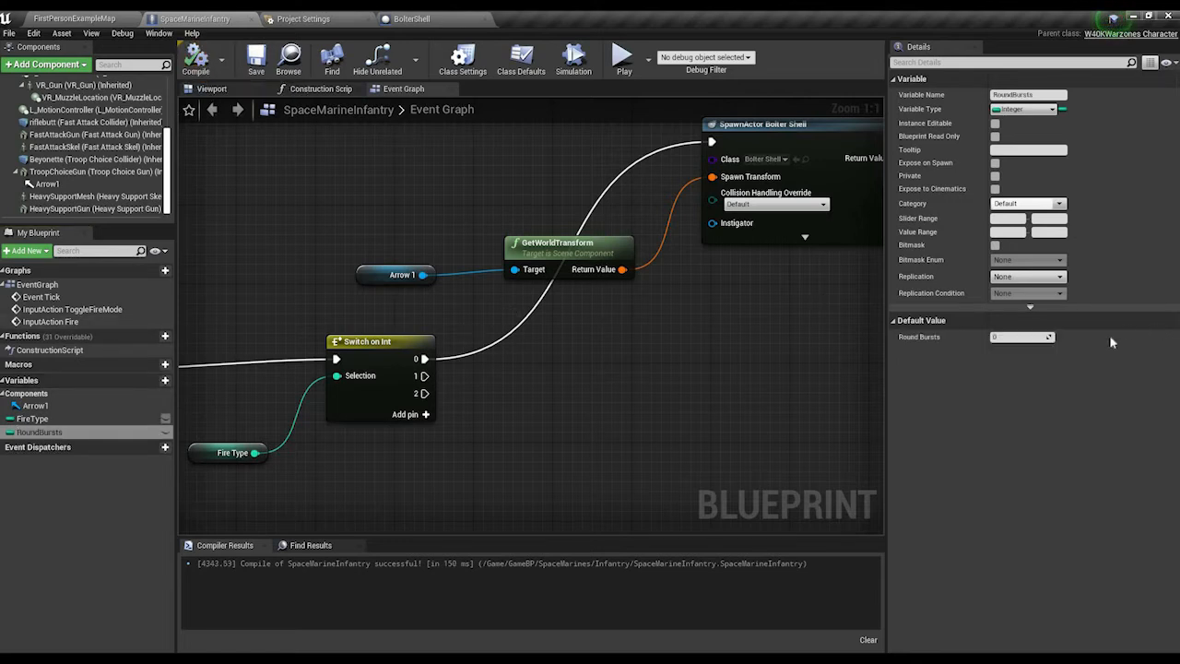
right_click_drag(509, 298, 583, 273)
type("3")
key("Return")
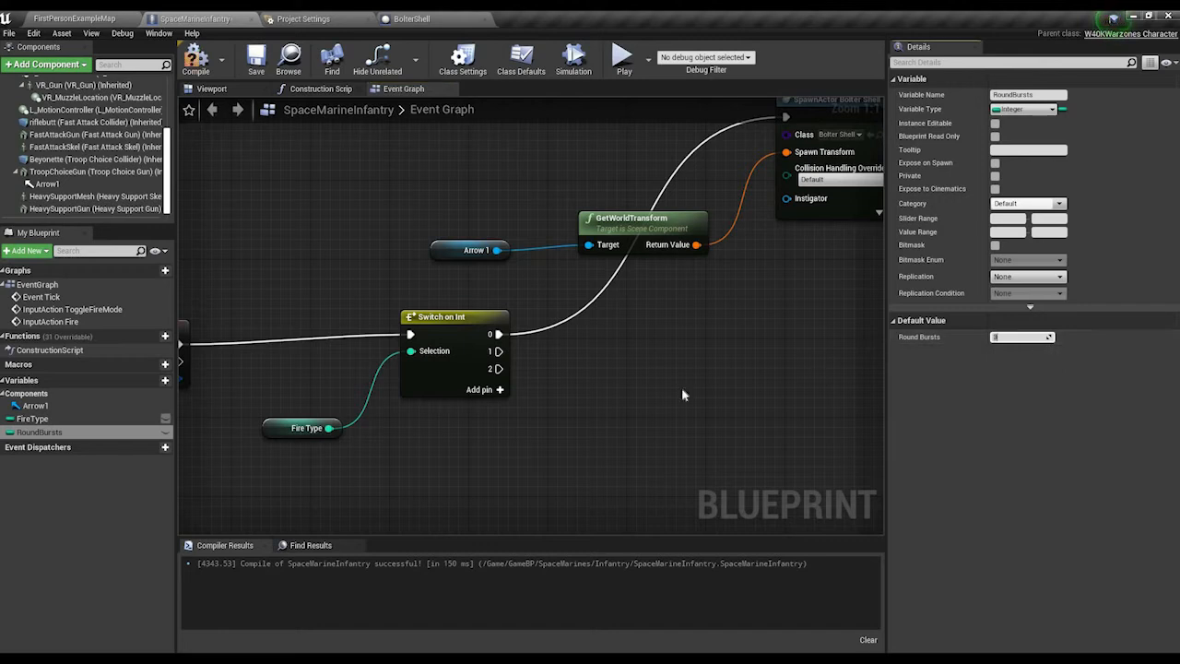
Step: Add a Round Bursts getter below the Switch on Int and compare it with an integer greater-than node against 0
right_click_drag(385, 498, 554, 446)
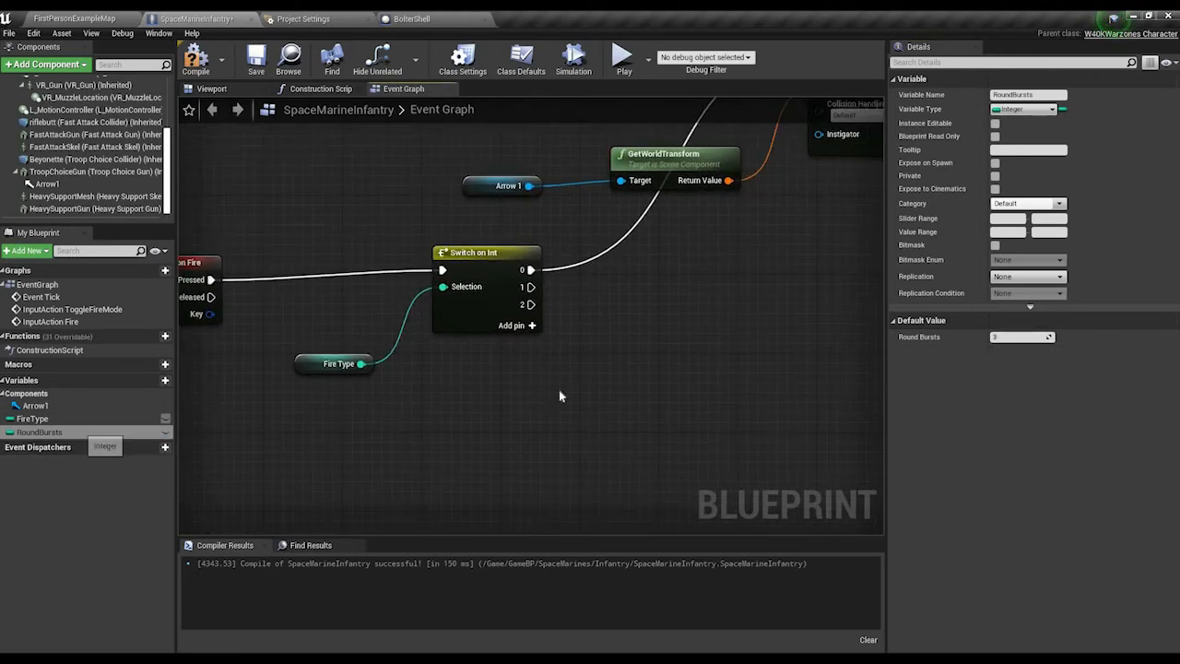
left_click_drag(78, 432, 704, 365, "ctrl")
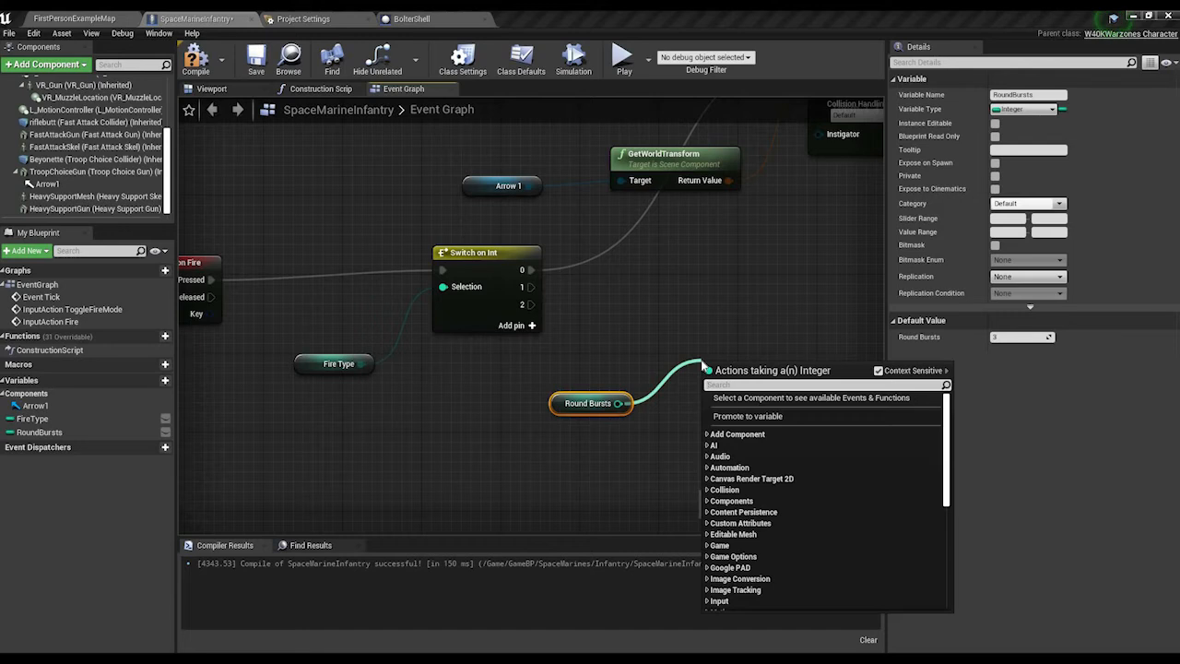
type(">")
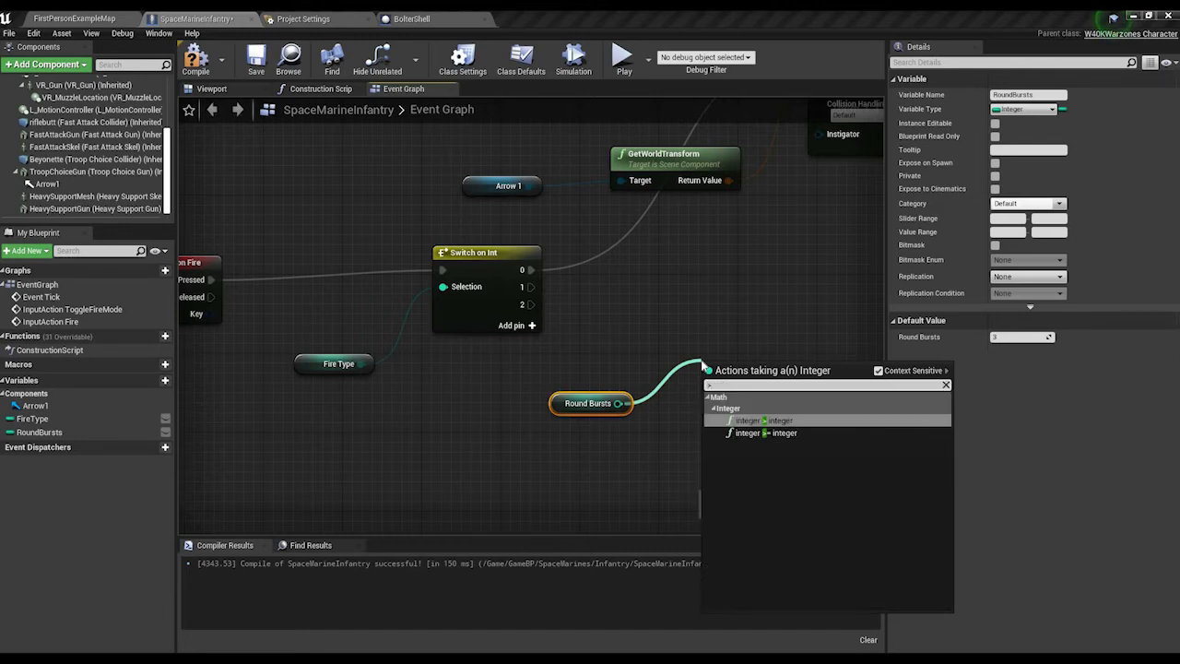
key("Return")
left_click_drag(754, 375, 734, 395)
Step: Add a Branch run from the switch's 1 output, with the greater-than result as its condition
right_click_drag(680, 274, 584, 265)
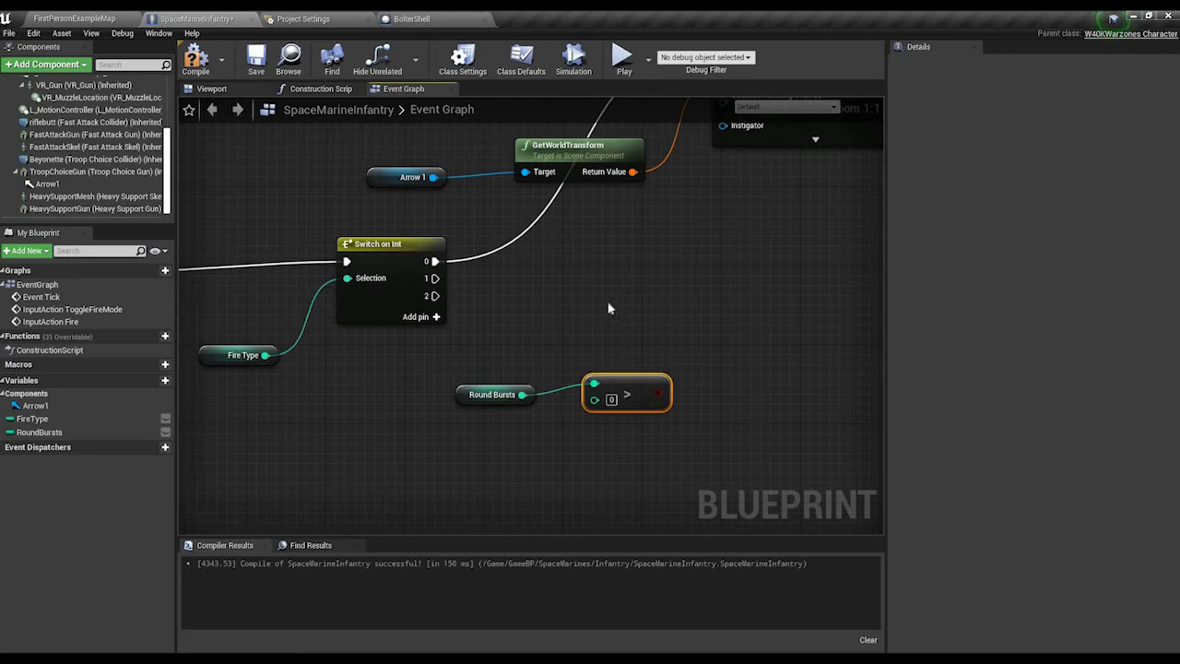
key("b")
left_click(588, 264)
left_click_drag(594, 303, 656, 393)
left_click_drag(435, 278, 611, 272)
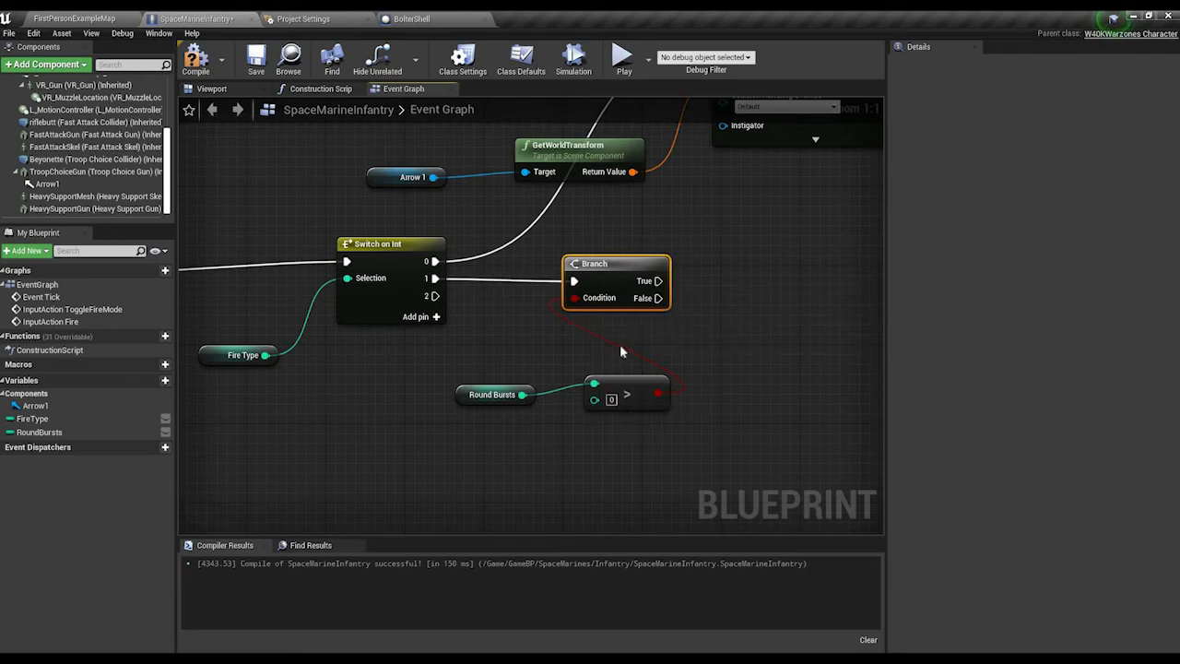
Step: Stack the greater-than node and the Round Bursts getter directly beneath the Branch
left_click_drag(625, 392, 604, 333)
left_click_drag(493, 394, 604, 395)
left_click(696, 306)
Step: Duplicate the Arrow1, GetWorldTransform and SpawnActor Bolter Shell nodes and connect the Branch's True output to the new spawn node
right_click_drag(836, 253, 632, 364)
right_click_drag(422, 323, 525, 370)
left_click_drag(298, 206, 659, 350)
right_click_drag(461, 358, 189, 235)
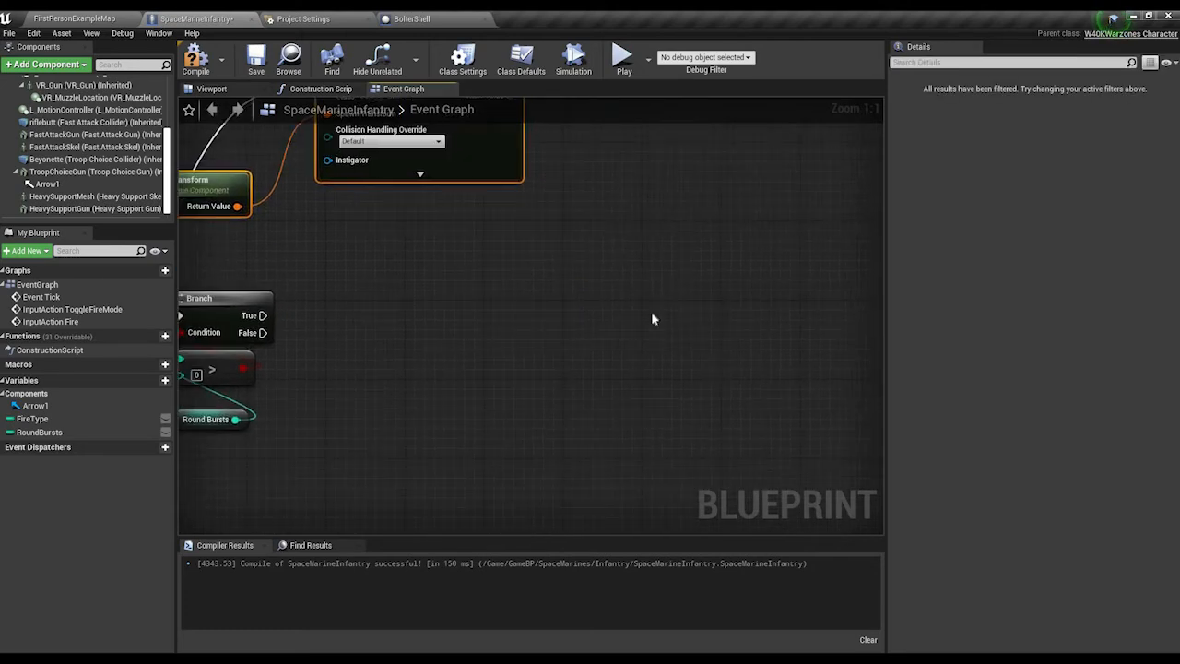
key("ctrl+v")
left_click_drag(256, 314, 261, 315)
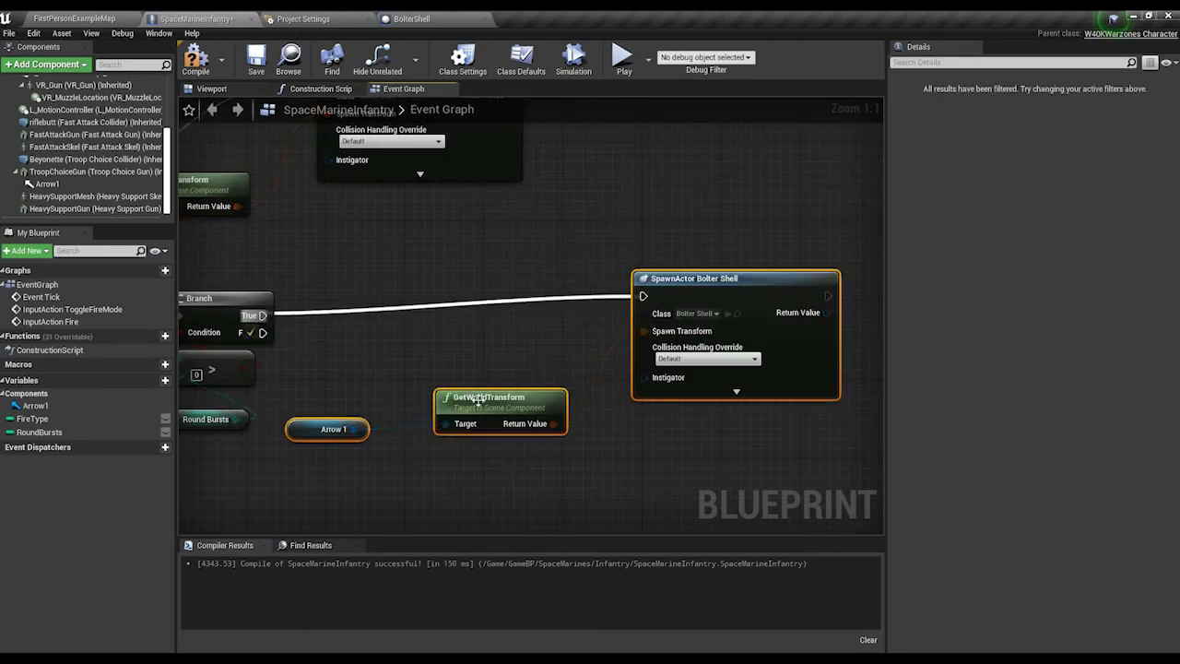
left_click(523, 445)
Step: Stack the copied GetWorldTransform and Arrow1 nodes under their SpawnActor node and move the group closer to the Branch
left_click_drag(488, 397, 684, 415)
left_click_drag(327, 429, 692, 354)
right_click_drag(447, 407, 357, 534)
right_click_drag(528, 236, 589, 177)
left_click_drag(522, 237, 710, 430)
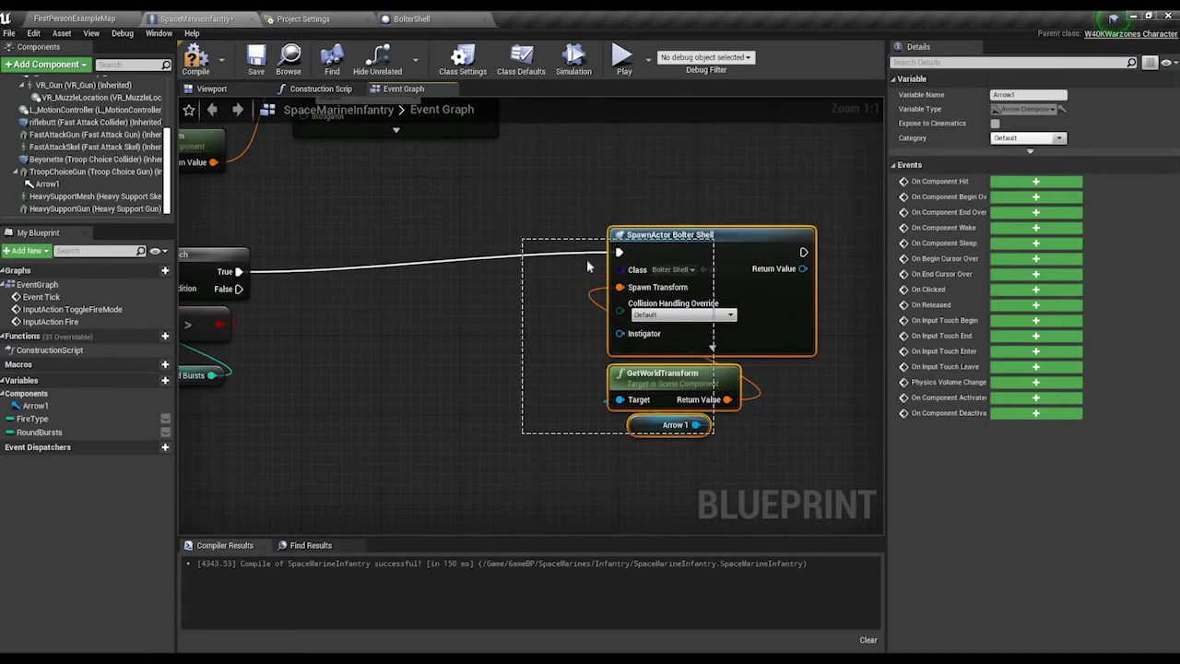
left_click_drag(683, 232, 484, 262)
Step: Copy the Round Bursts getter to the area after the second SpawnActor node and subtract 1 from it with an integer subtraction node
right_click_drag(273, 408, 698, 388)
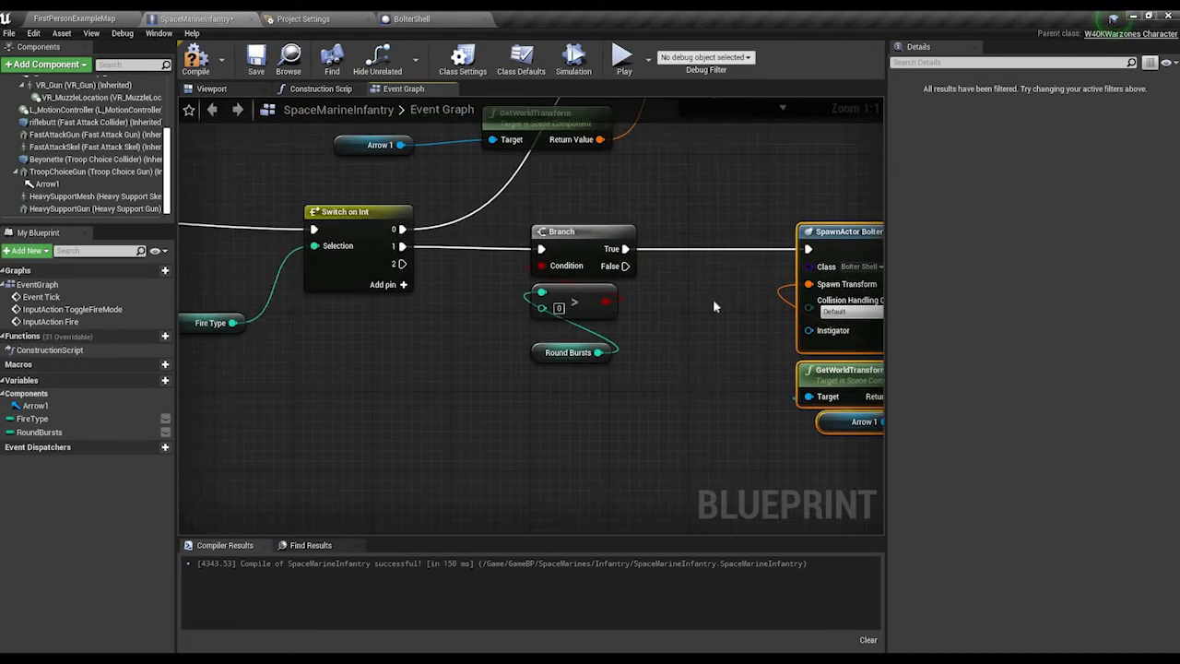
right_click_drag(740, 313, 639, 313)
left_click_drag(400, 329, 470, 368)
key("ctrl+c")
right_click_drag(669, 336, 318, 332)
key("ctrl+v")
left_click_drag(667, 338, 773, 300)
type("-")
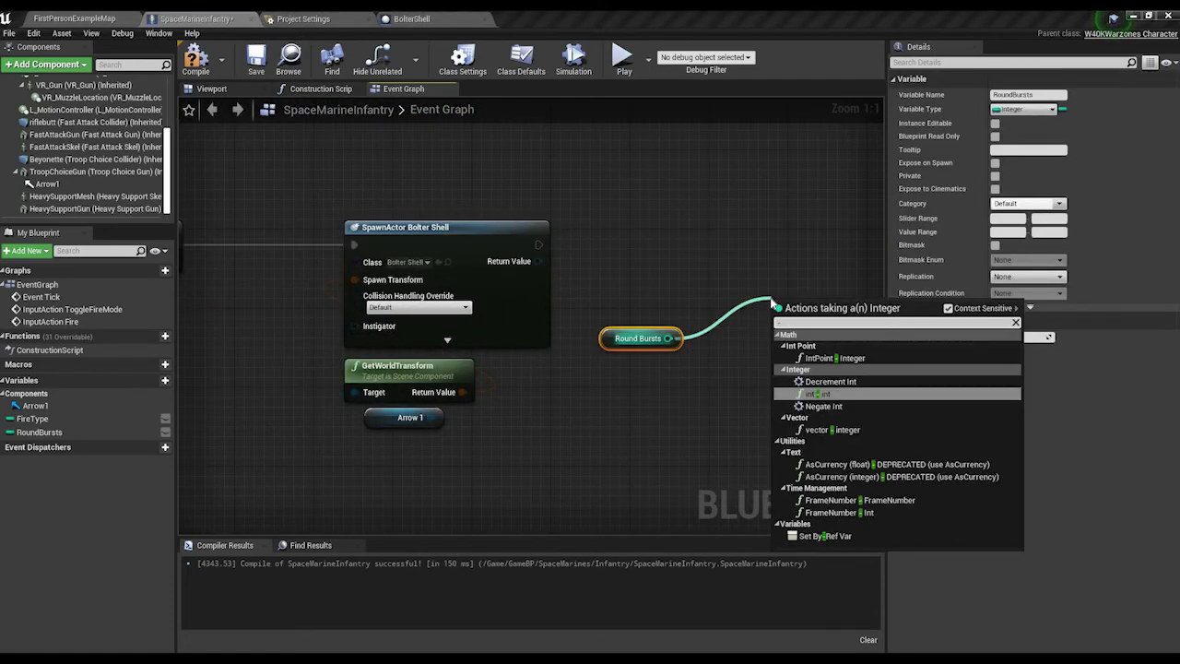
key("Return")
Step: Add a SET Round Bursts node fed by the subtraction result, run it from the second SpawnActor node, and align it
right_click_drag(503, 464, 709, 573)
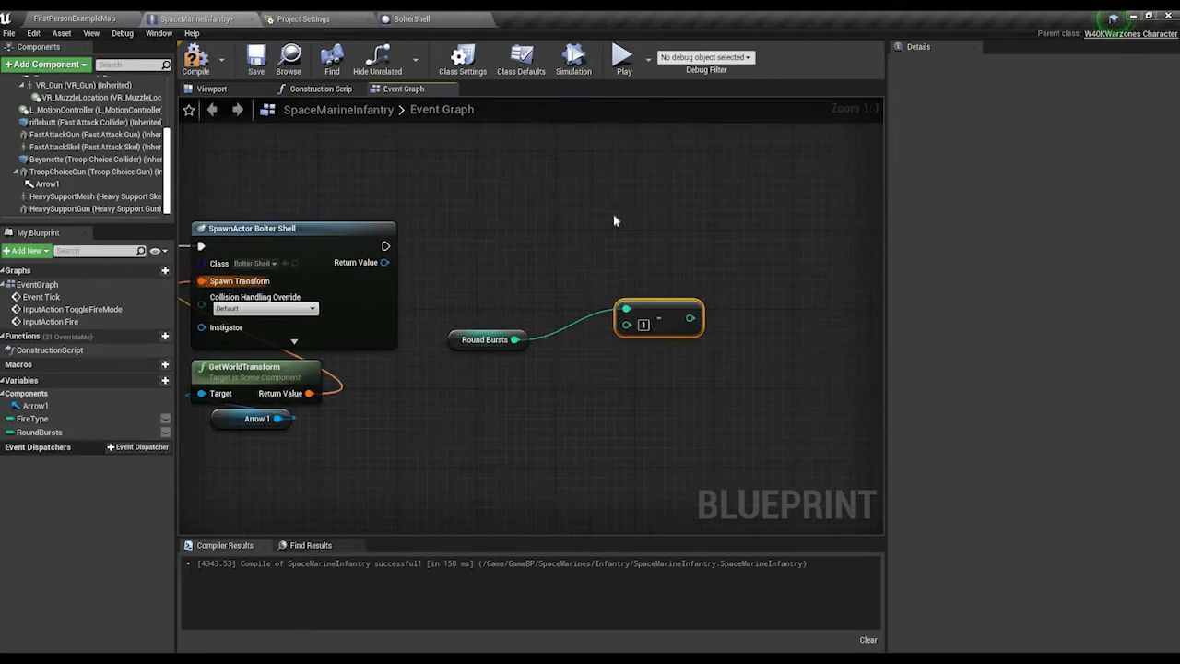
left_click_drag(38, 433, 597, 228, "alt")
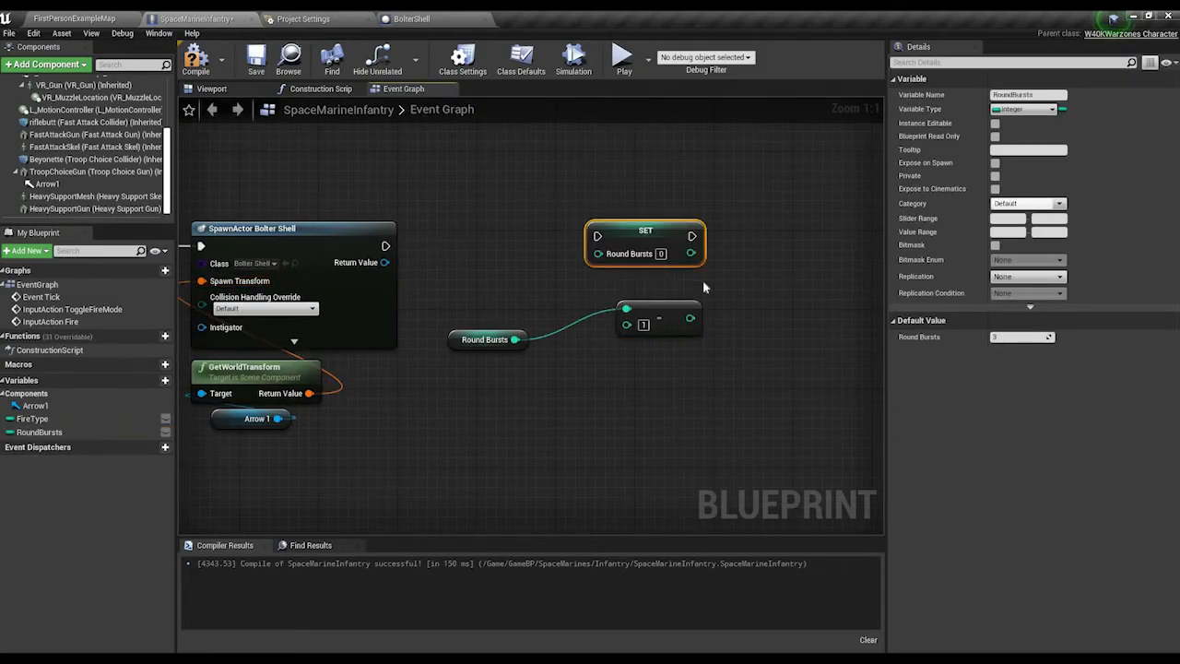
left_click_drag(693, 325, 385, 246)
left_click_drag(649, 228, 650, 238)
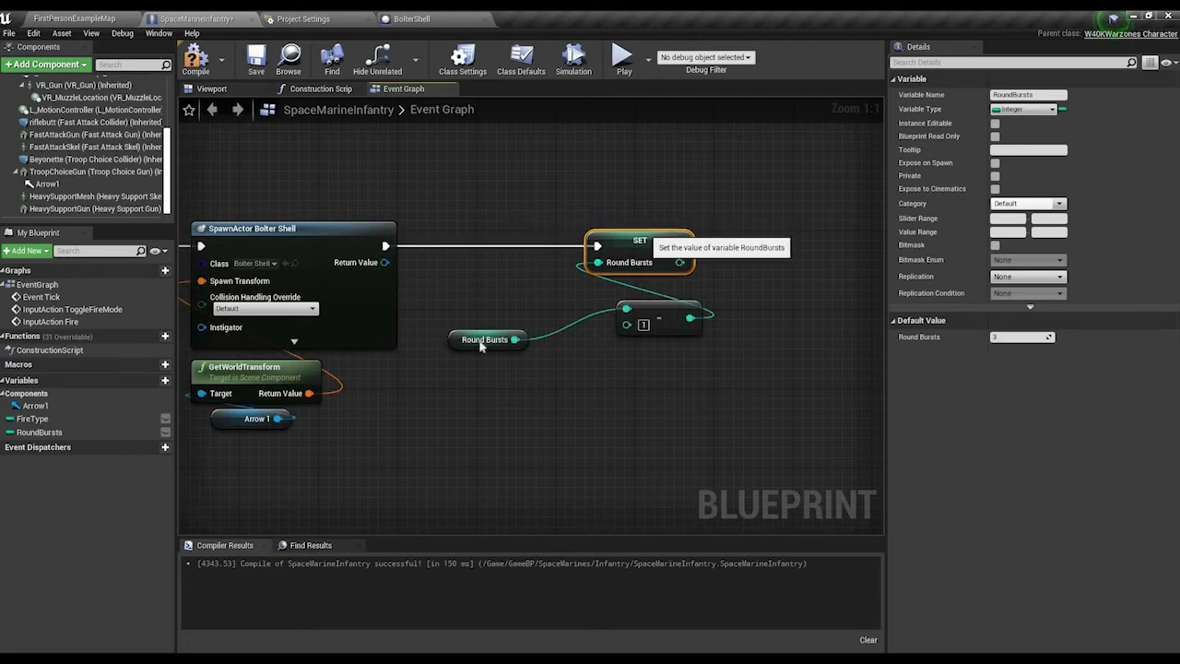
Step: Add a 0.2-second Delay node after the SET Round Bursts node and loop its Completed output back into the burst Branch
right_click_drag(407, 179, 605, 246)
key("d")
left_click(434, 211)
right_click_drag(751, 273, 588, 236)
left_click_drag(719, 279, 282, 201)
right_click_drag(383, 206, 560, 237)
left_click_drag(572, 233, 467, 311)
right_click_drag(556, 372, 321, 220)
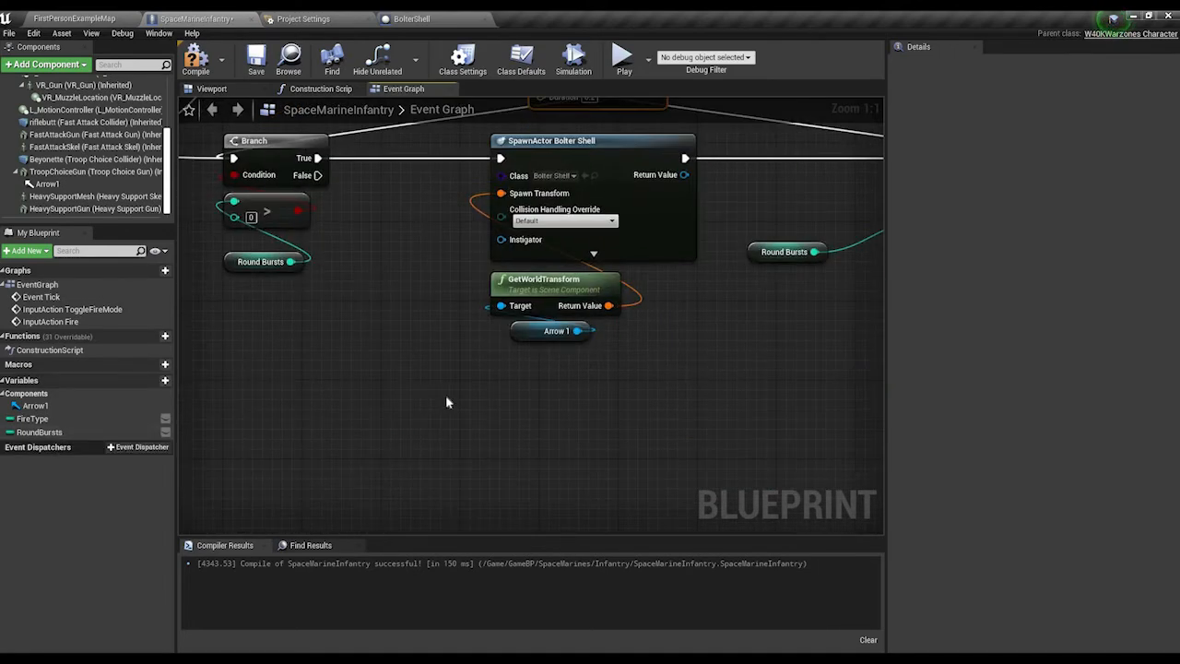
Step: Add a SET Round Bursts node with value 3 and run it from the Branch's False output
left_click_drag(57, 431, 352, 373, "alt")
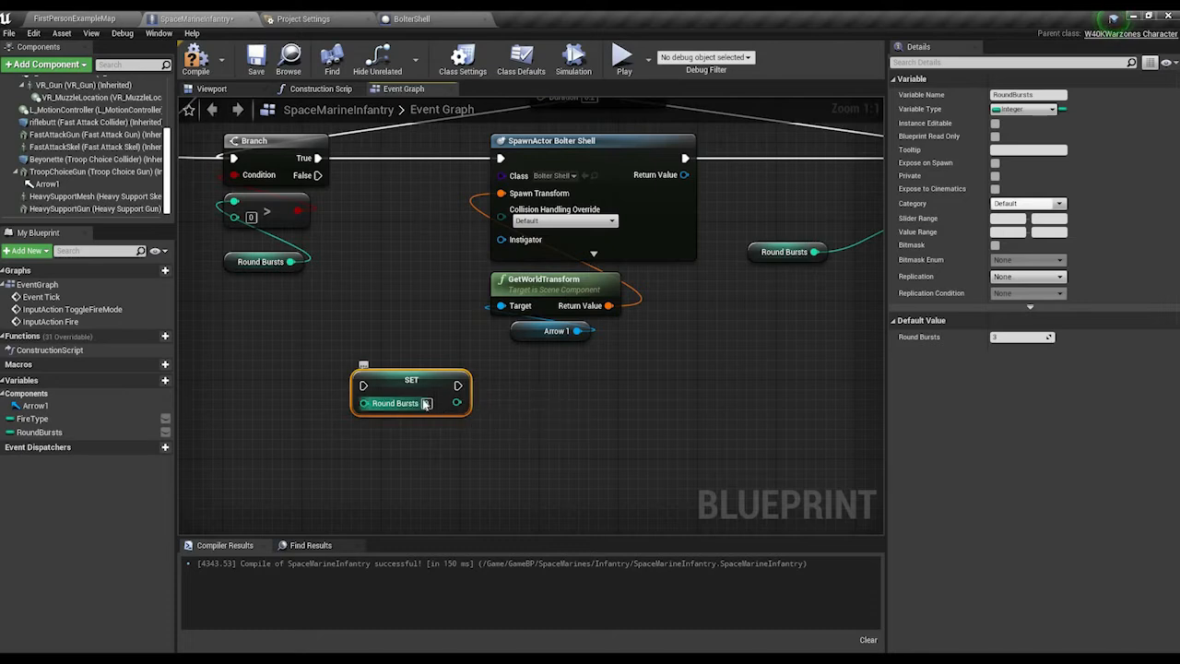
left_click(426, 403)
type("3")
key("Return")
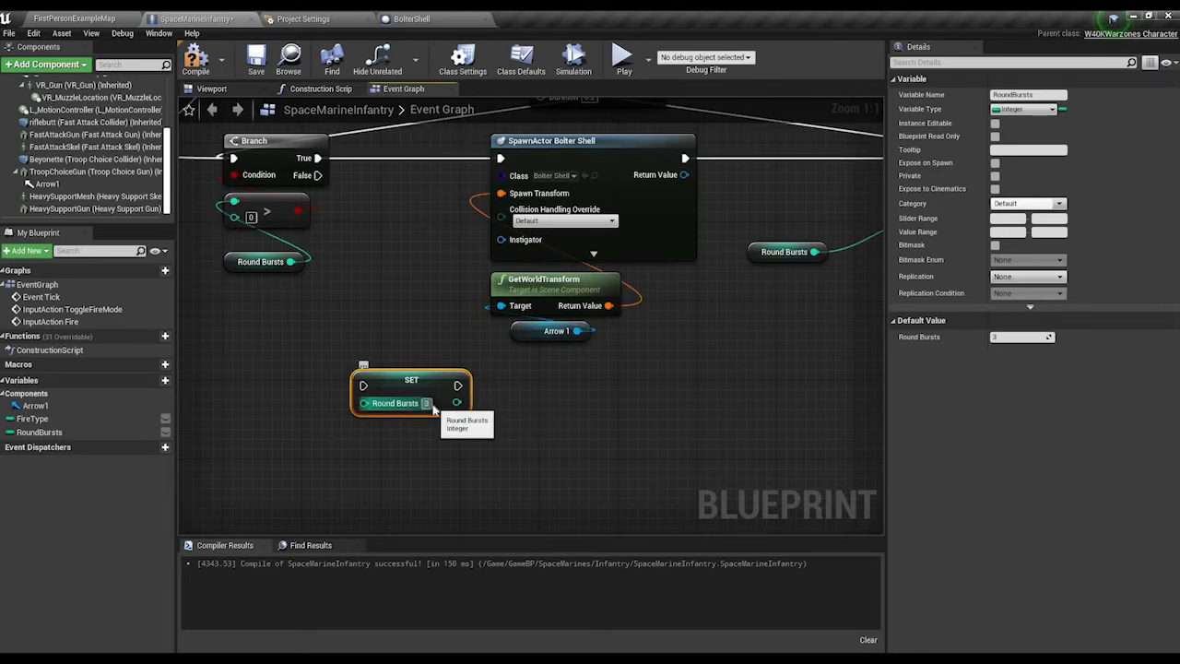
left_click_drag(318, 175, 364, 388)
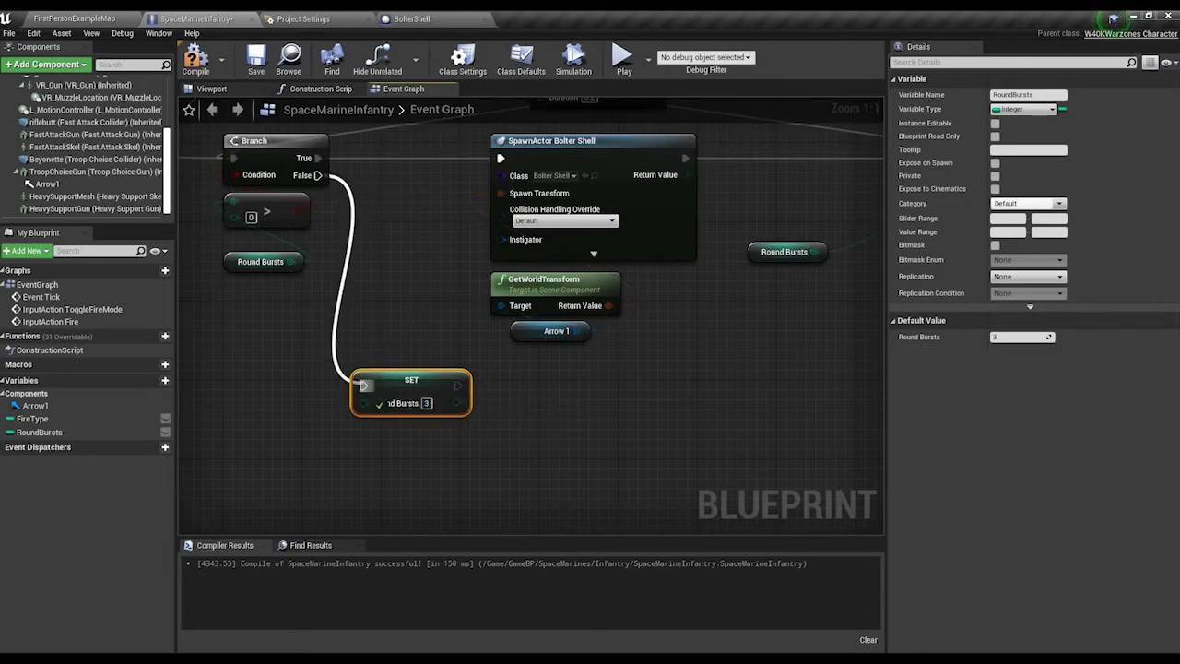
Step: Create a Boolean variable named FullAuto and compile the Blueprint
right_click_drag(257, 355, 512, 352)
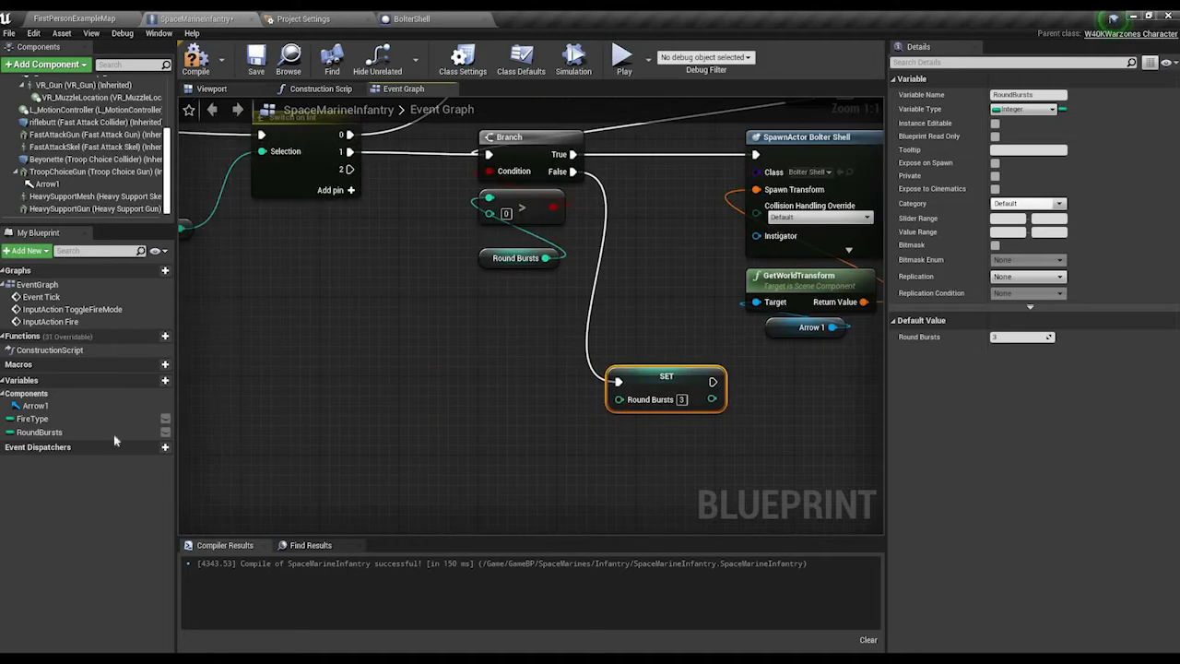
left_click(151, 381)
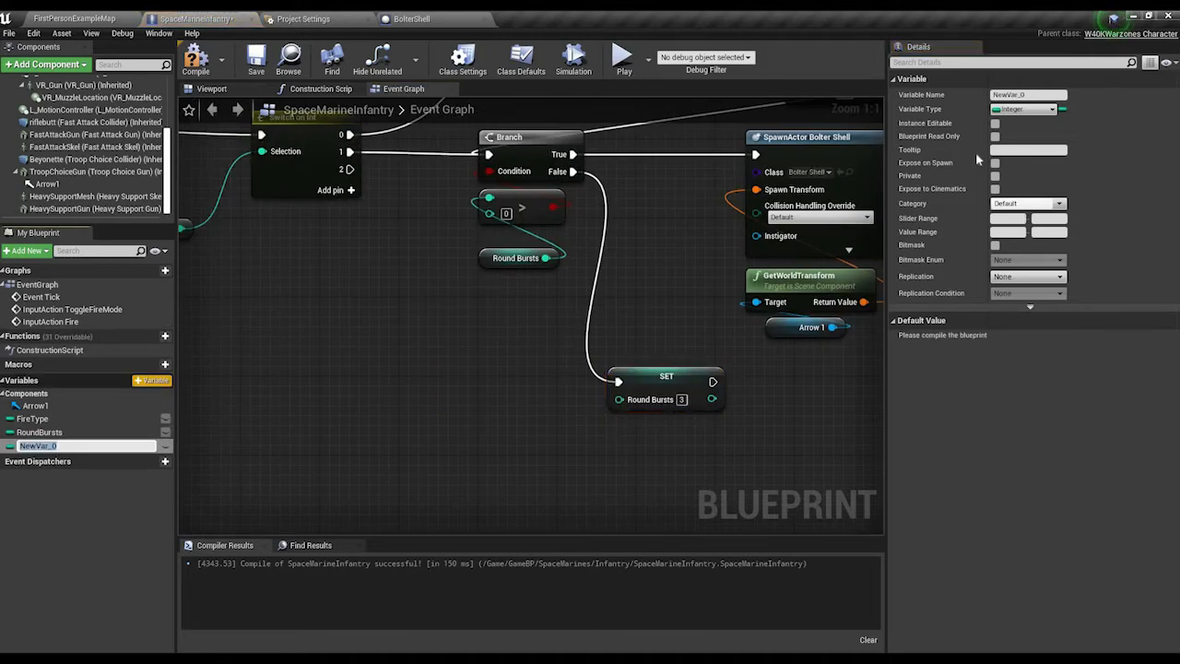
left_click(1023, 94)
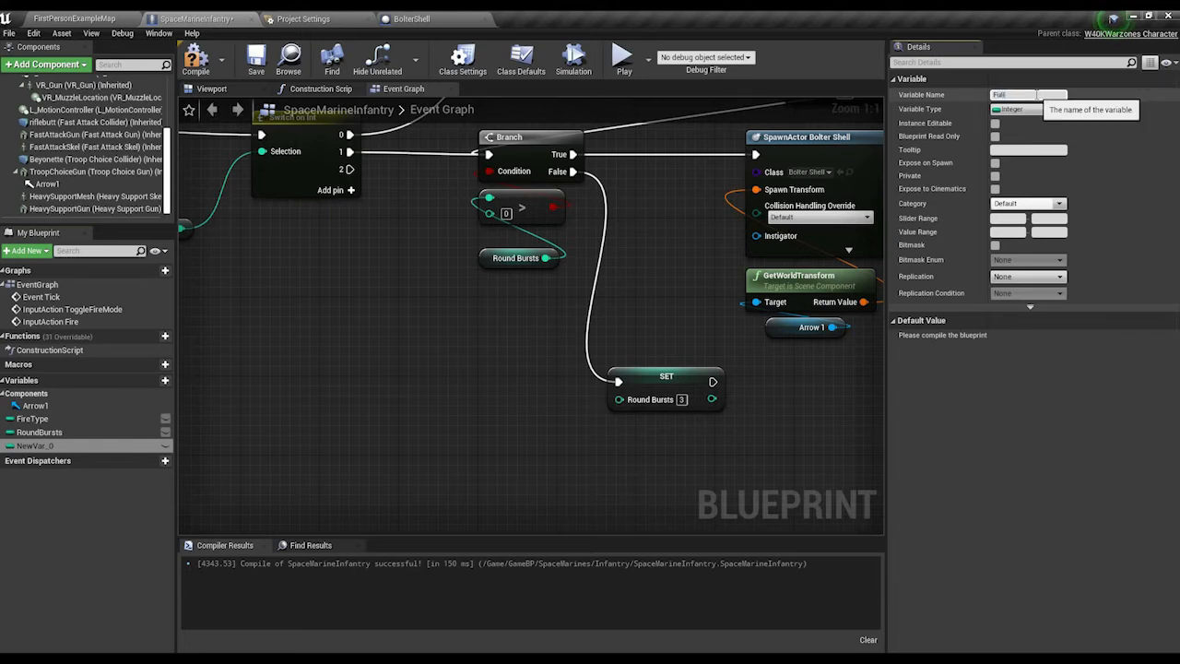
type("FullAuto")
key("Return")
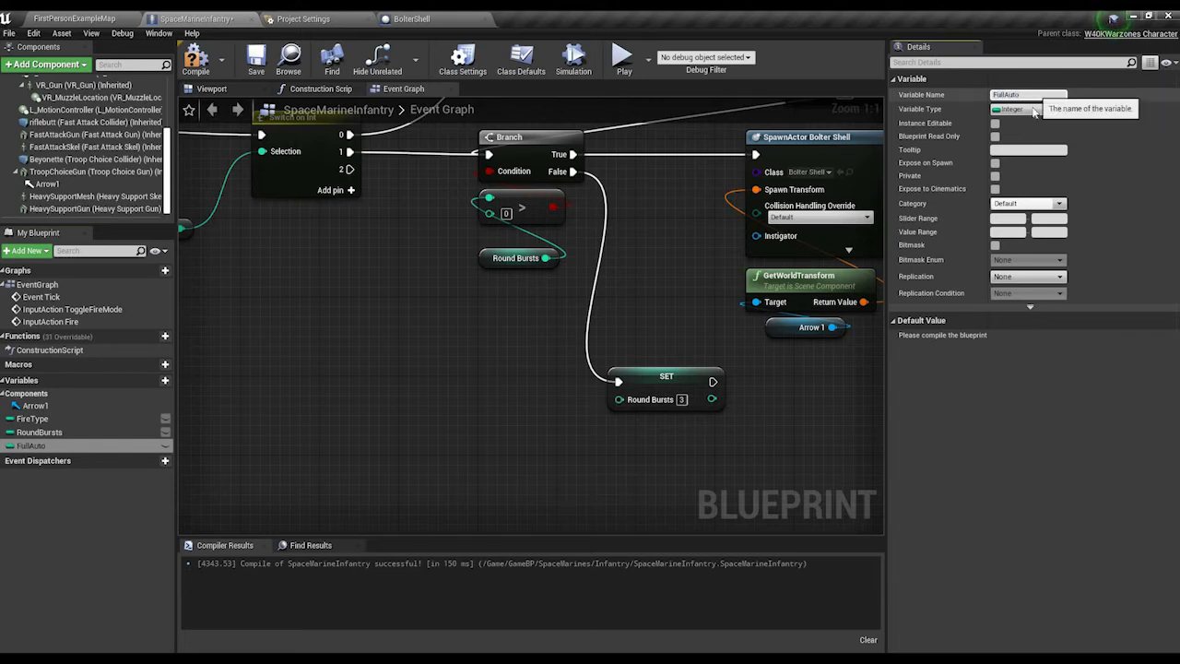
left_click(1023, 108)
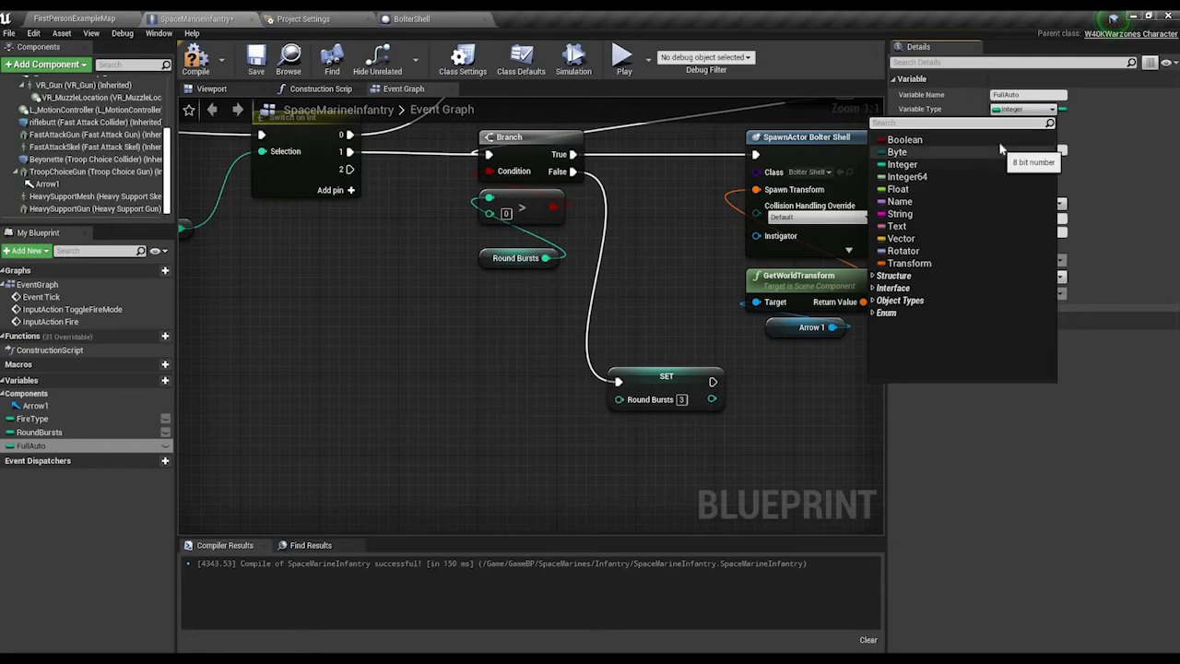
left_click(996, 139)
left_click(195, 60)
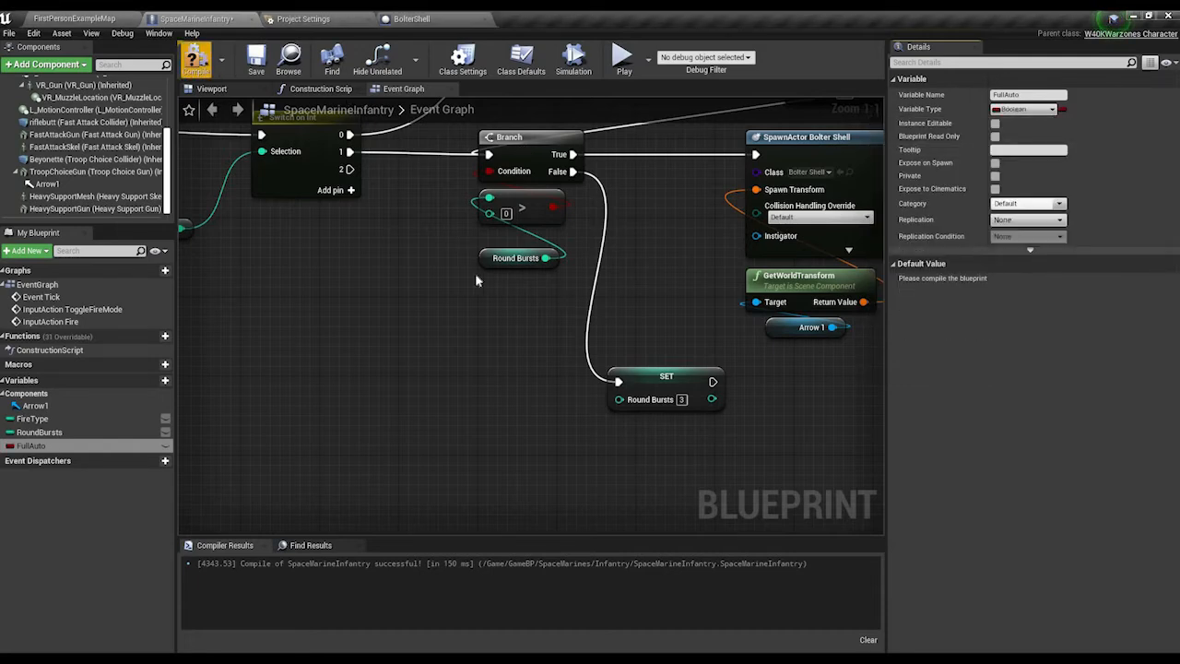
Step: Set Full Auto to true from the Switch on Int's output 2, and add an unchecked SET Full Auto node on the fire event's Released output
left_click_drag(66, 449, 367, 371, "alt")
left_click(420, 390)
left_click_drag(350, 169, 371, 371)
right_click_drag(302, 251, 692, 274)
left_click_drag(31, 445, 450, 334)
left_click_drag(417, 187, 426, 325)
Step: Copy the Arrow1, GetWorldTransform and SpawnActor Bolter Shell nodes beside Event Tick and run the copied spawn node from that event
right_click_drag(500, 218, 278, 449)
scroll(402, 326, "down", 2)
right_click_drag(337, 129, 360, 173)
left_click_drag(372, 285, 773, 470)
right_click_drag(208, 139, 562, 311)
key("ctrl+v")
left_click_drag(708, 266, 452, 294)
left_click(674, 411)
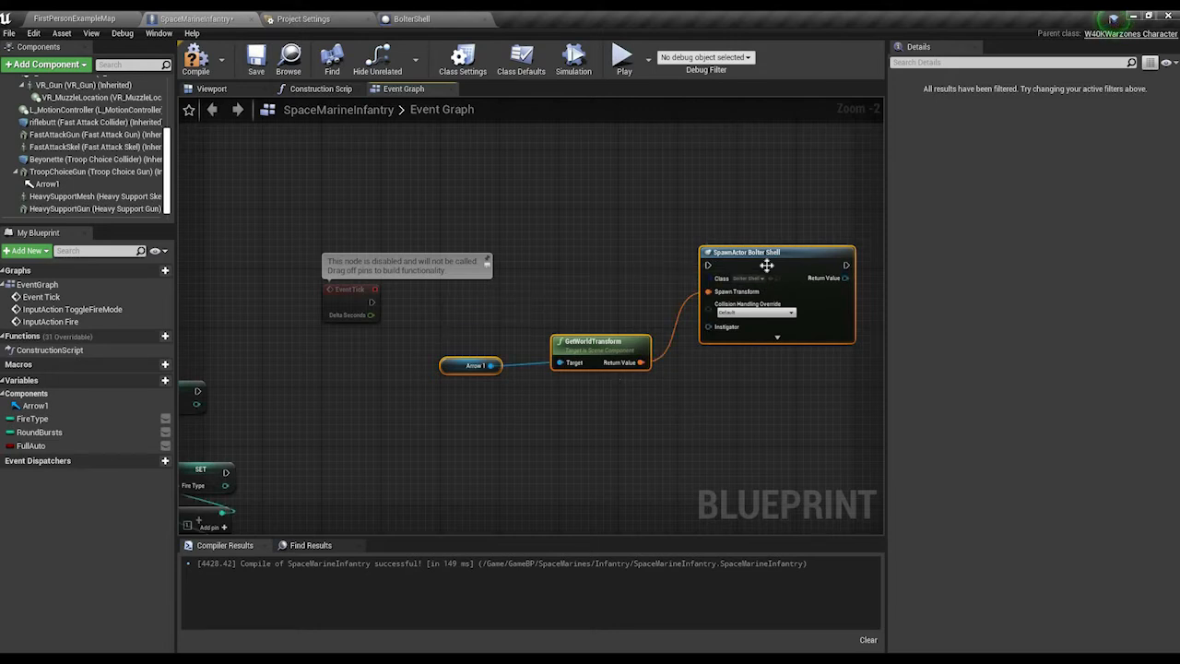
left_click_drag(708, 265, 552, 264)
right_click_drag(376, 236, 78, 216)
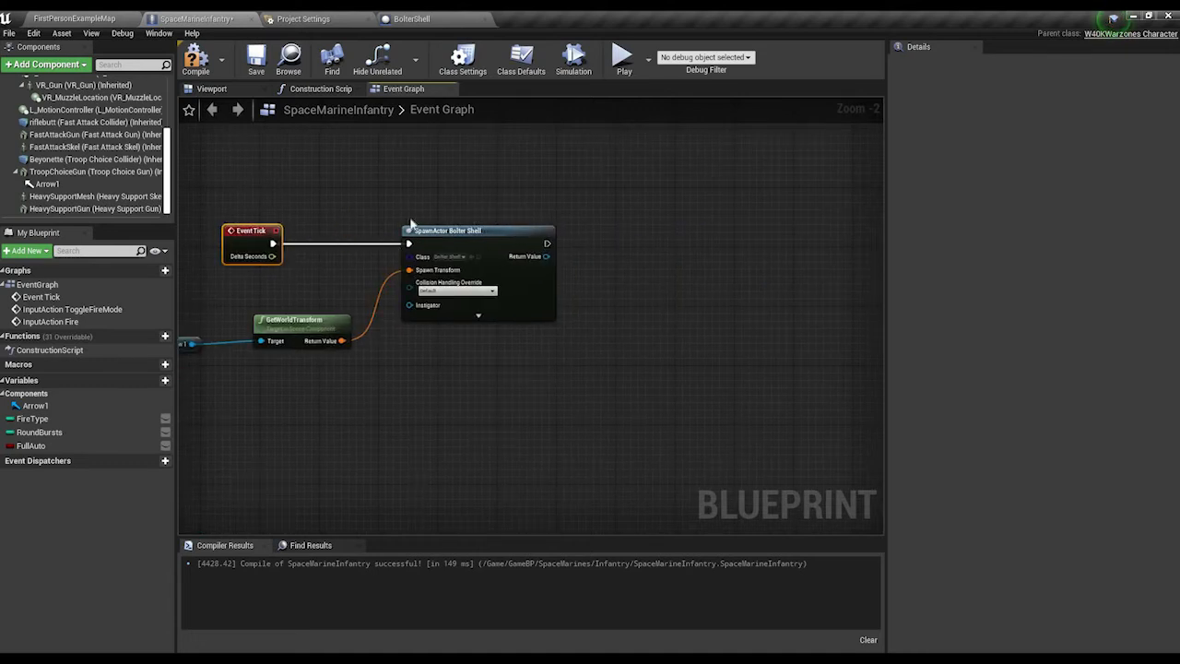
Step: Disconnect Event Tick from the spawn node and run it into a new Branch whose condition is the Full Auto variable
right_click_drag(447, 224, 490, 204)
left_click(356, 234, "alt")
left_click_drag(336, 228, 192, 227)
left_click_drag(38, 446, 254, 274, "ctrl")
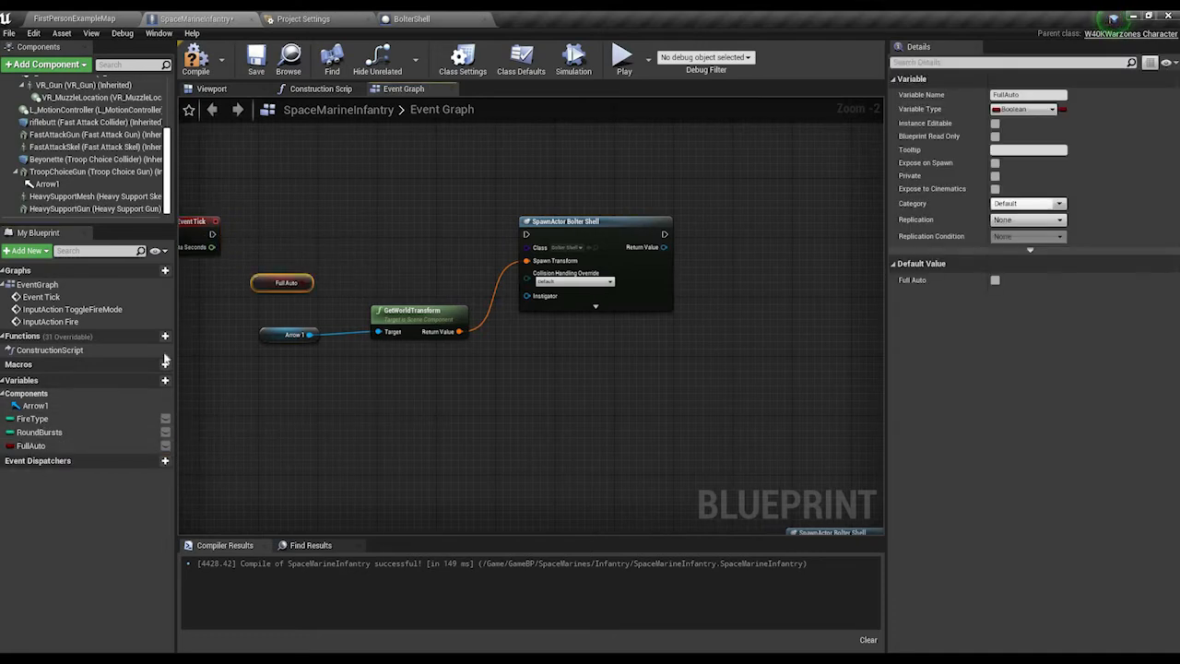
left_click(351, 226)
left_click_drag(354, 256, 306, 284)
mouse_move(357, 242)
left_mouse_down()
mouse_move(208, 233)
mouse_move(359, 243)
mouse_move(355, 223)
left_mouse_up()
left_click(204, 233)
Step: Run the spawn node from the Full Auto Branch's True output, loop it back through a 0.2-second Delay, and compile
right_click_drag(444, 247, 392, 240)
key("d")
left_click(345, 196)
left_click_drag(378, 200, 669, 209)
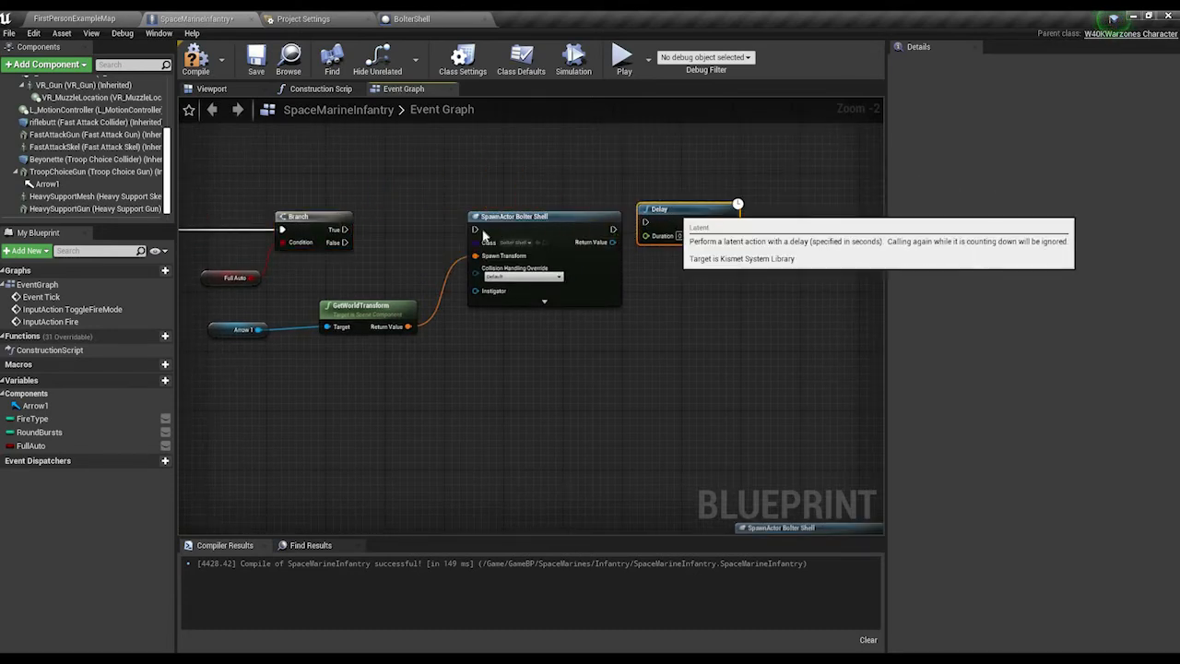
left_click_drag(477, 230, 336, 232)
left_click_drag(613, 230, 342, 229)
left_click(208, 66)
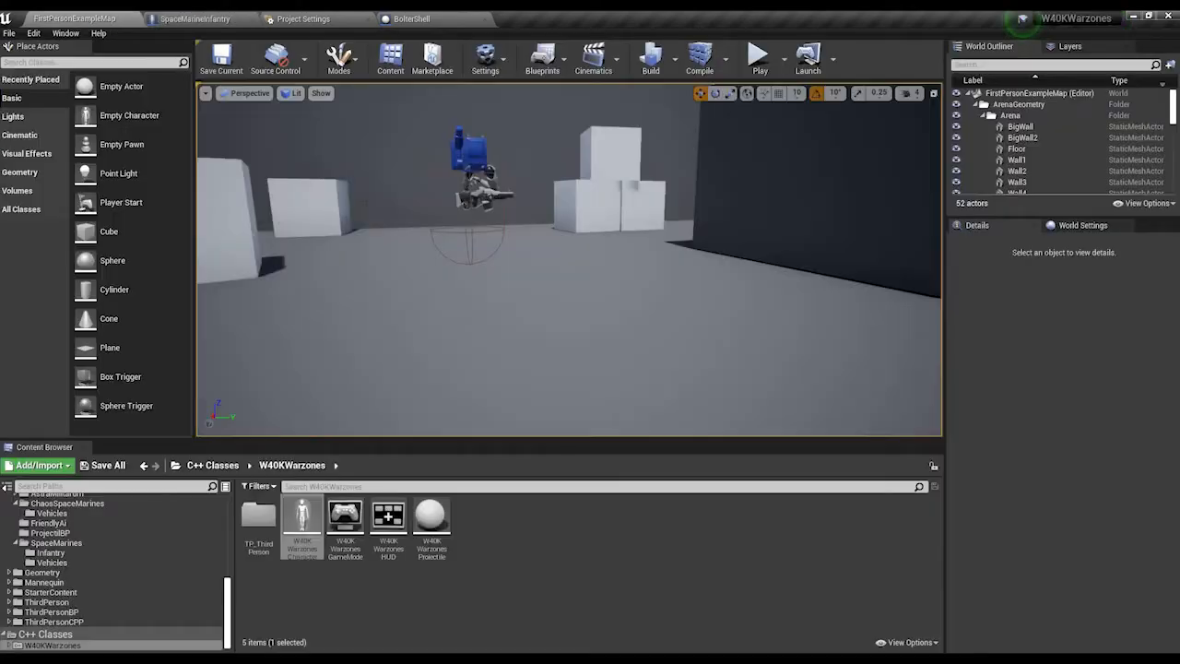
Step: Place a SpaceMarineInfantry character on the arena floor in FirstPersonExampleMap
left_click(144, 18)
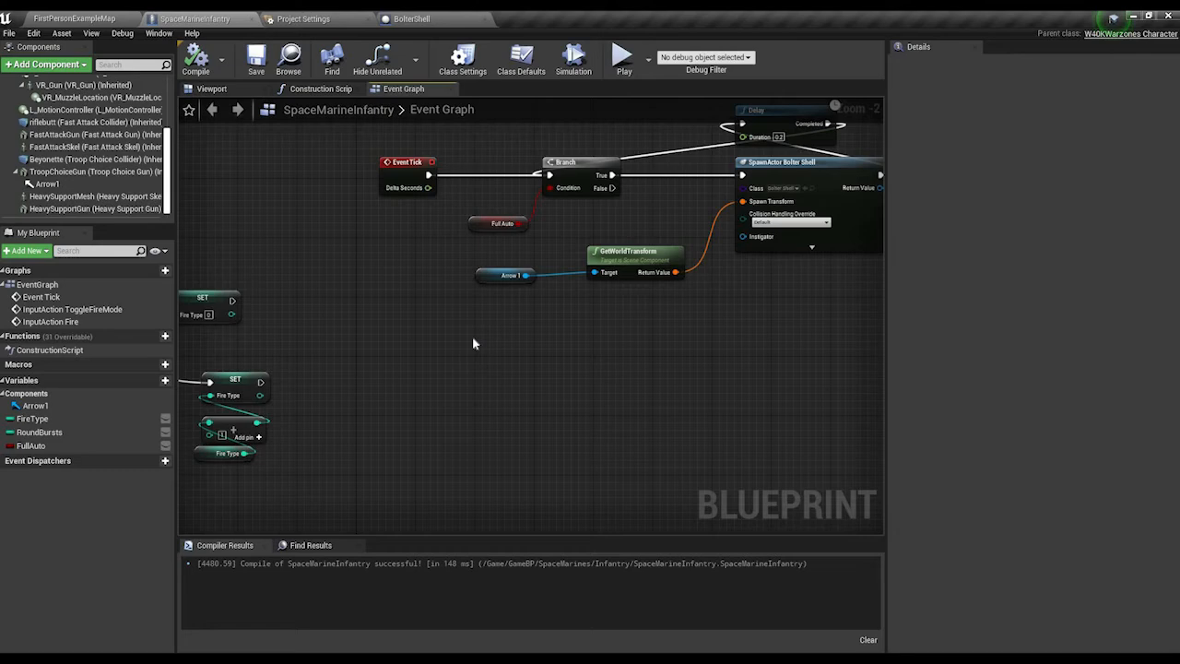
scroll(458, 343, "up", 1)
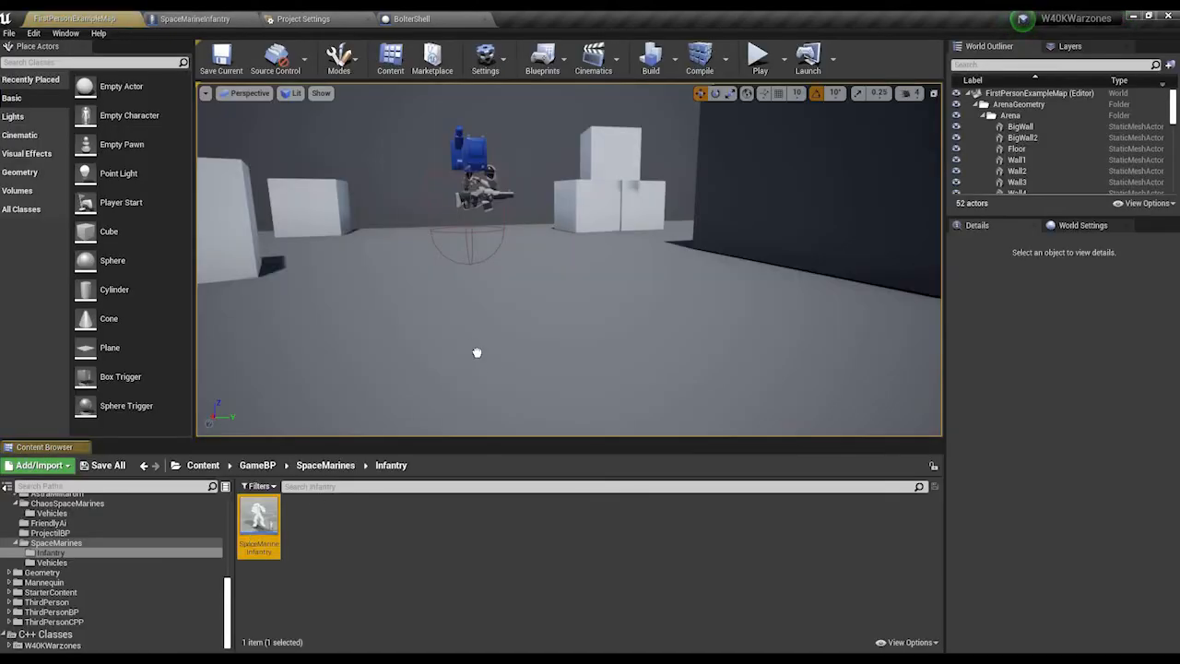
left_click_drag(258, 518, 505, 293)
right_click_drag(505, 293, 608, 296)
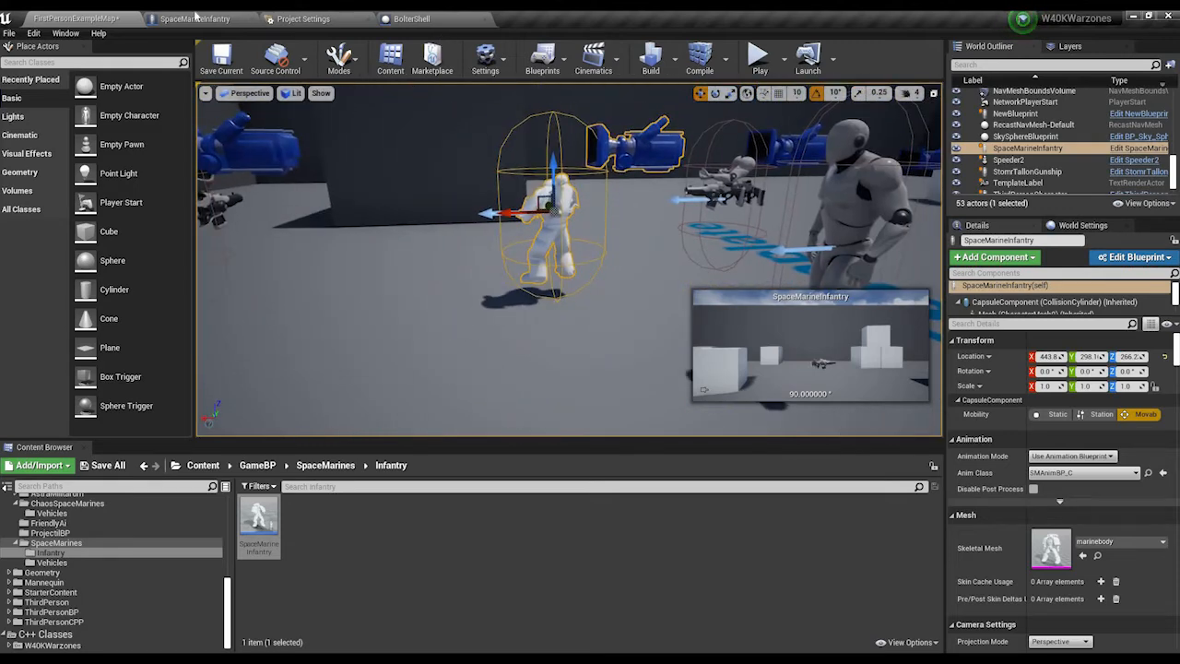
Step: Move the first-person camera in the SpaceMarineInfantry Blueprint back and down to about X -106, Z 17, and compile
left_click(194, 18)
left_click(211, 88)
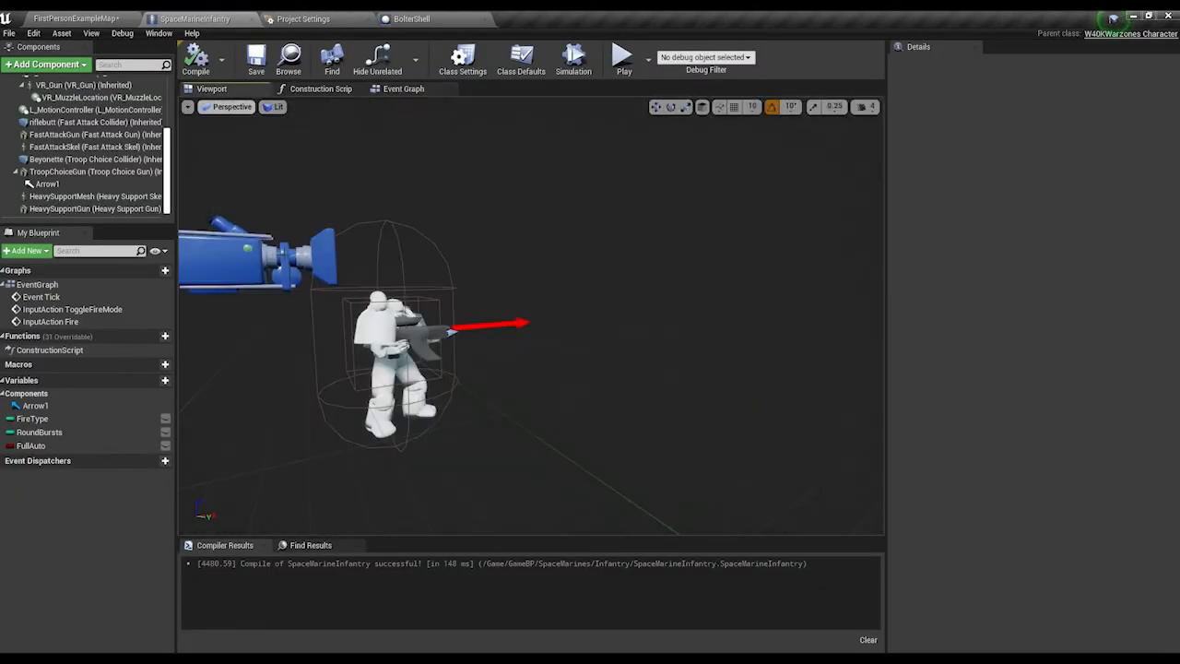
left_click(318, 257)
right_click_drag(468, 237, 383, 247)
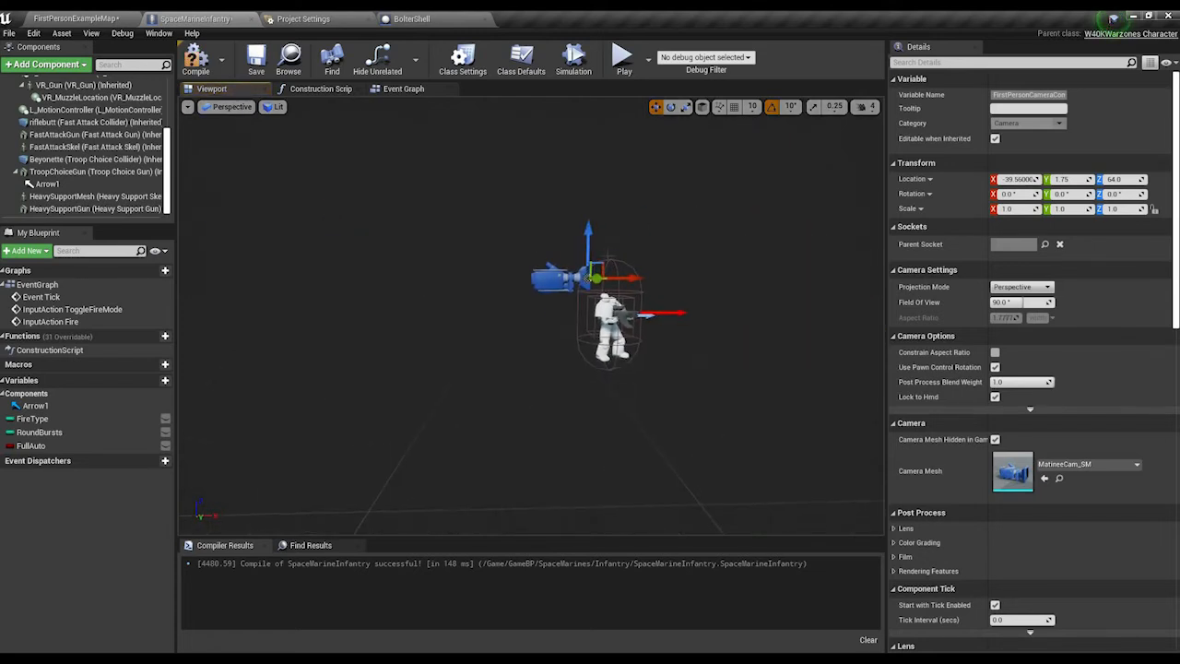
left_click_drag(597, 261, 558, 290)
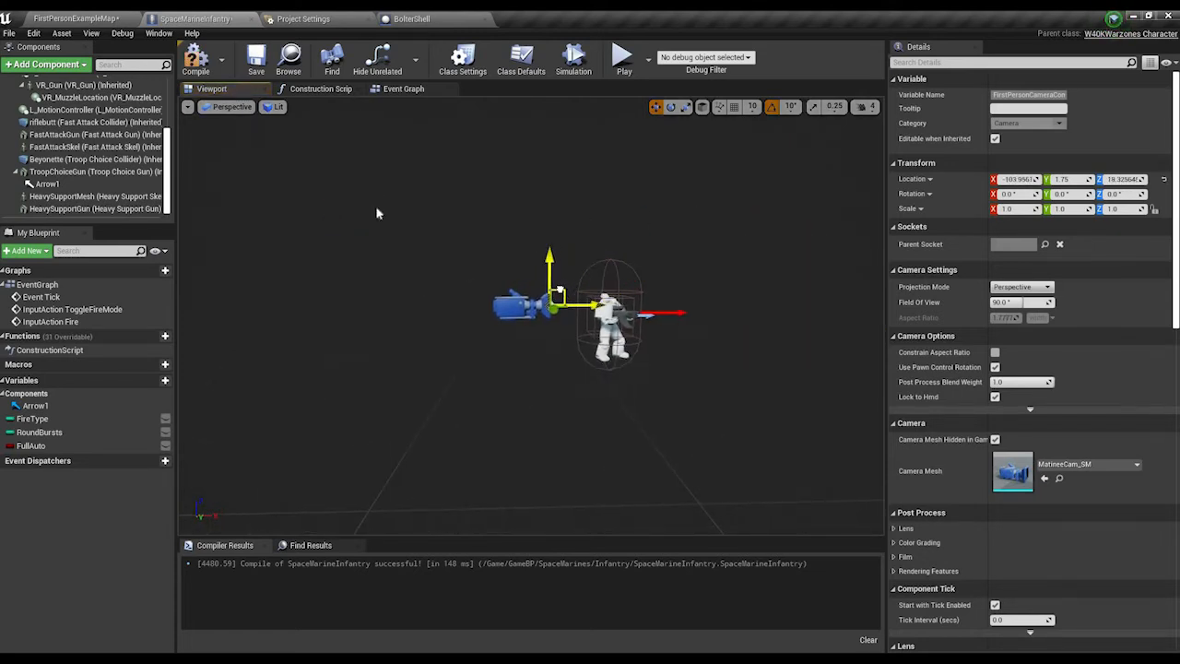
left_click(195, 68)
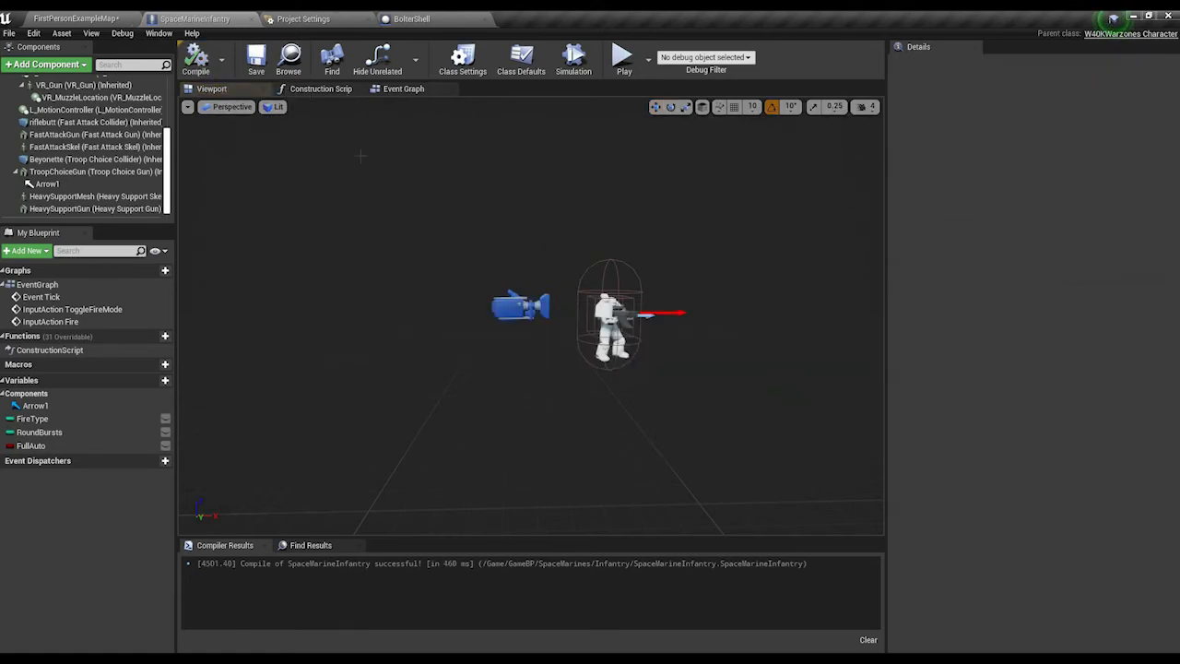
Step: Check the camera preview in the level, pitch the Blueprint's first-person camera to -20°, move it to about X -86, Z 74, and compile
left_click(102, 17)
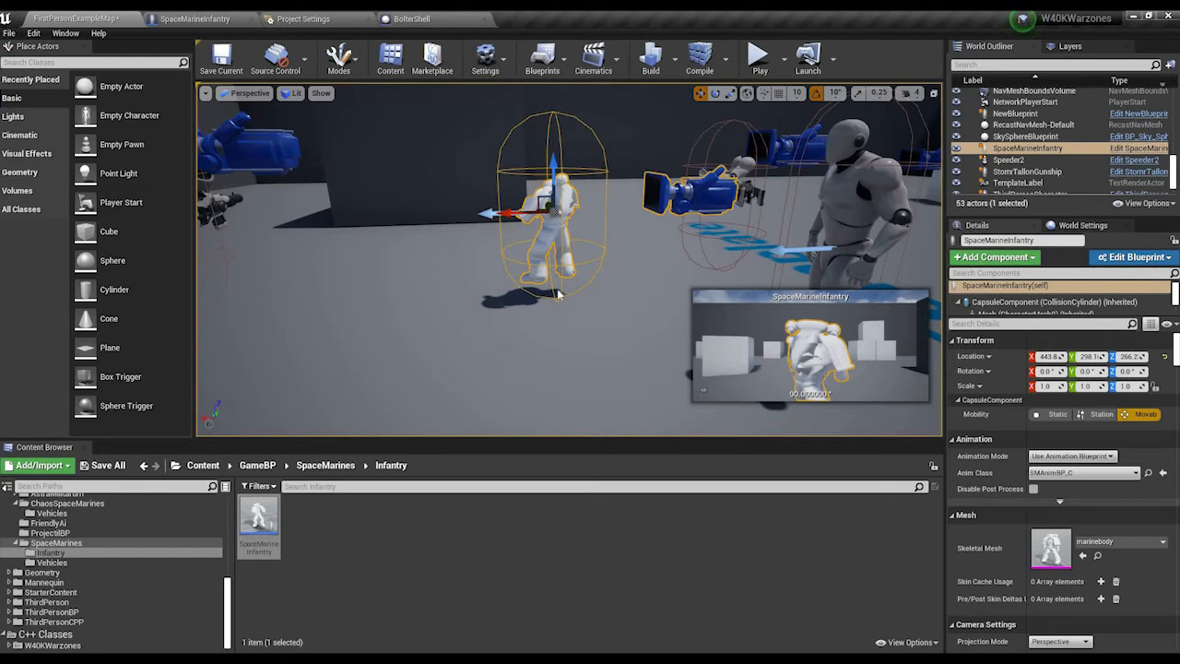
left_click(209, 19)
left_click(535, 304)
key("e")
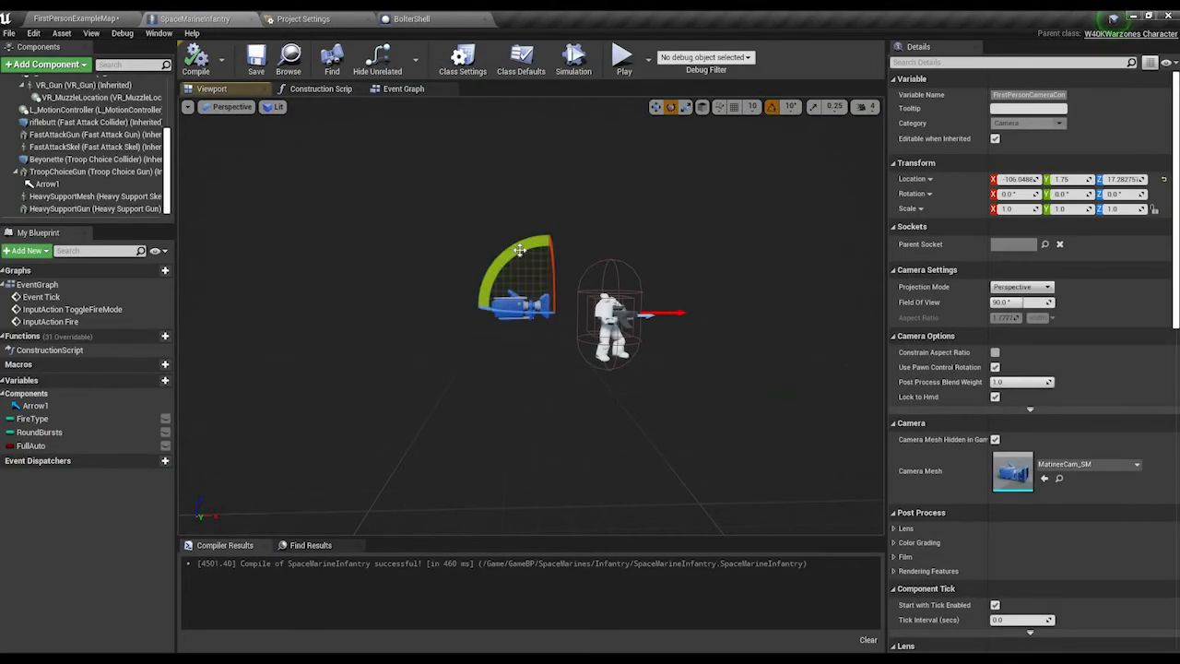
left_click_drag(519, 242, 522, 250)
left_click_drag(540, 291, 557, 265)
key("w")
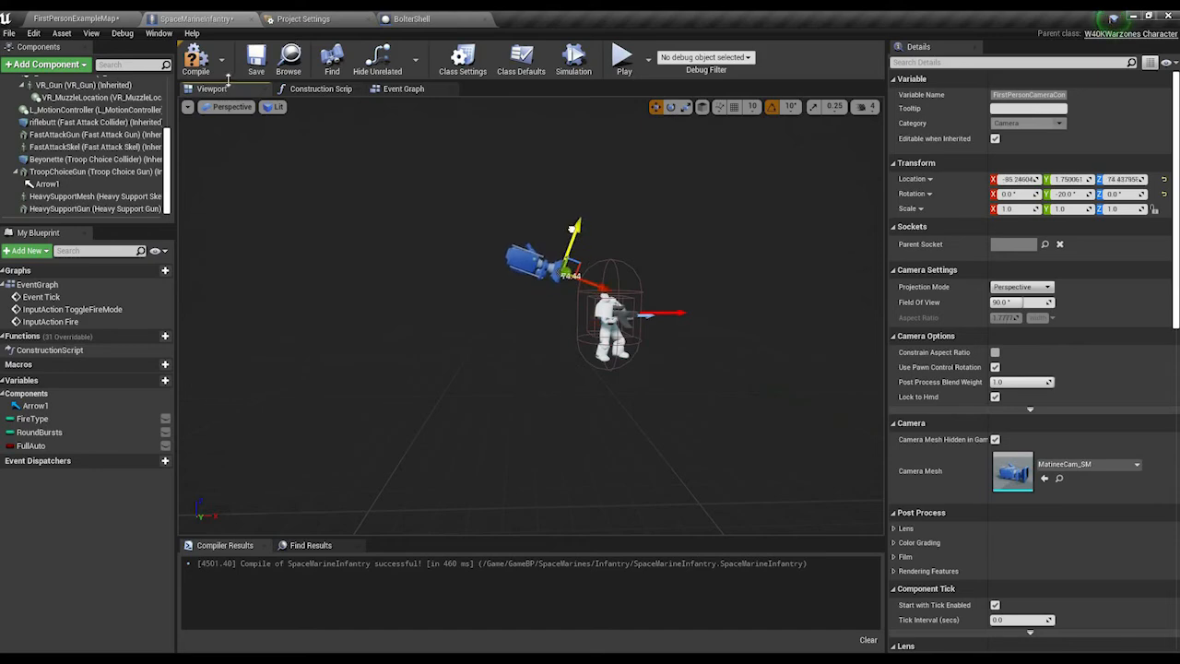
left_click(196, 60)
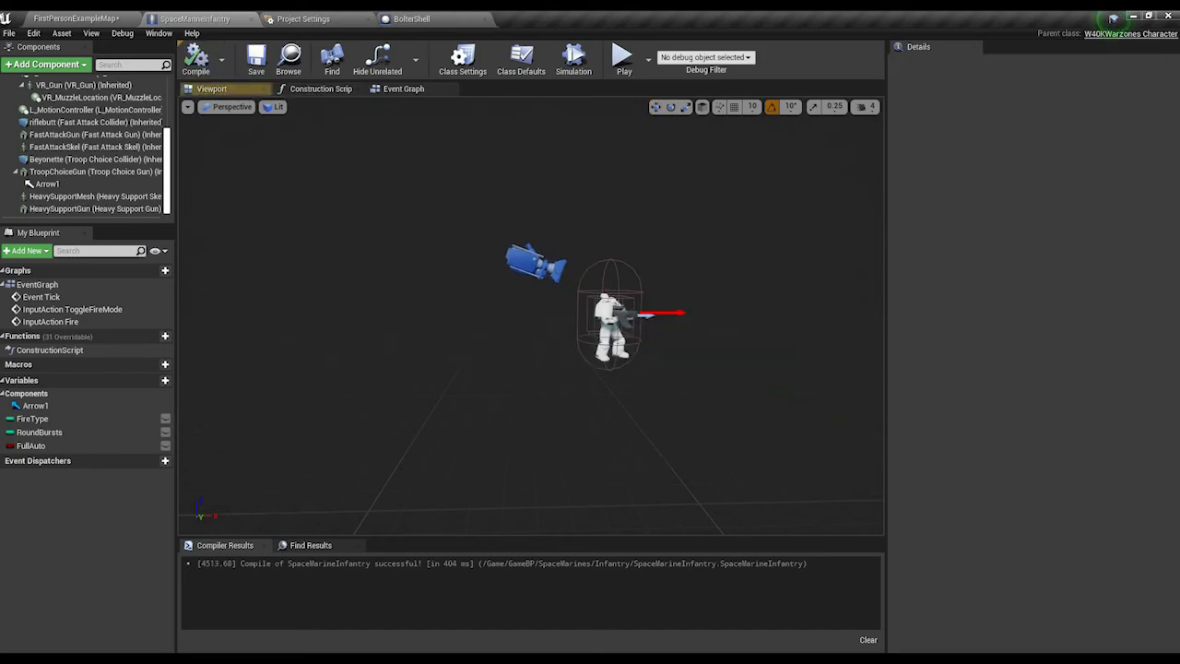
Step: Add a reference to the placed SpaceMarineInfantry in the Level Blueprint and connect it to the Possess node's In Pawn input
left_click(6, 18)
left_click(27, 104)
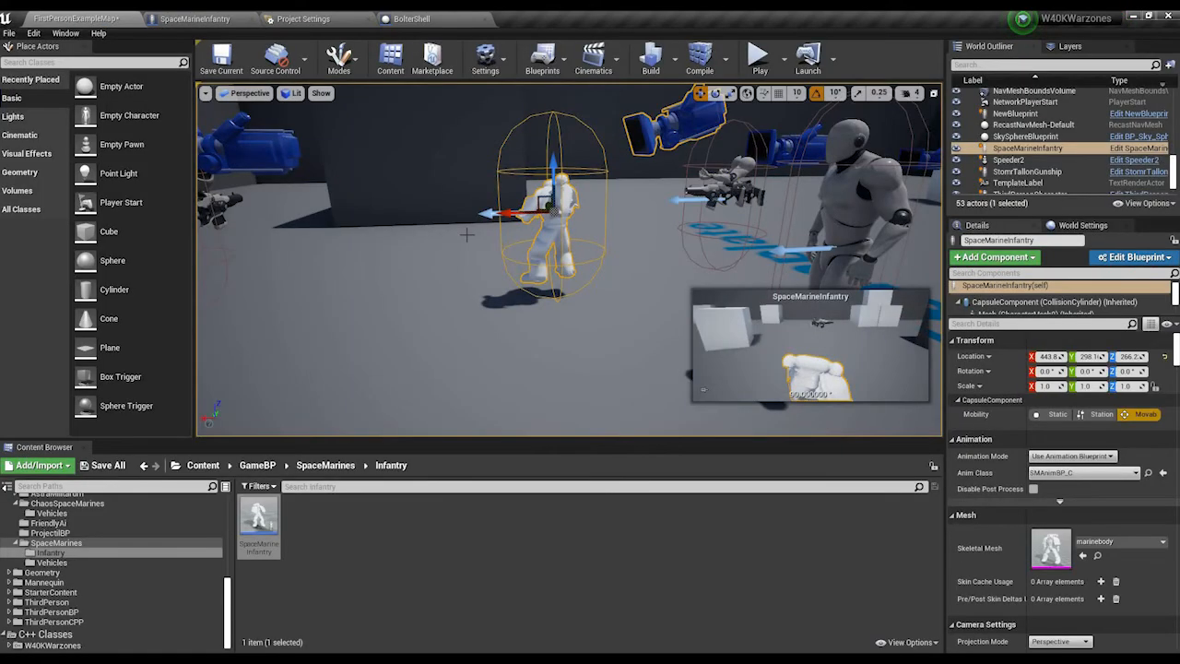
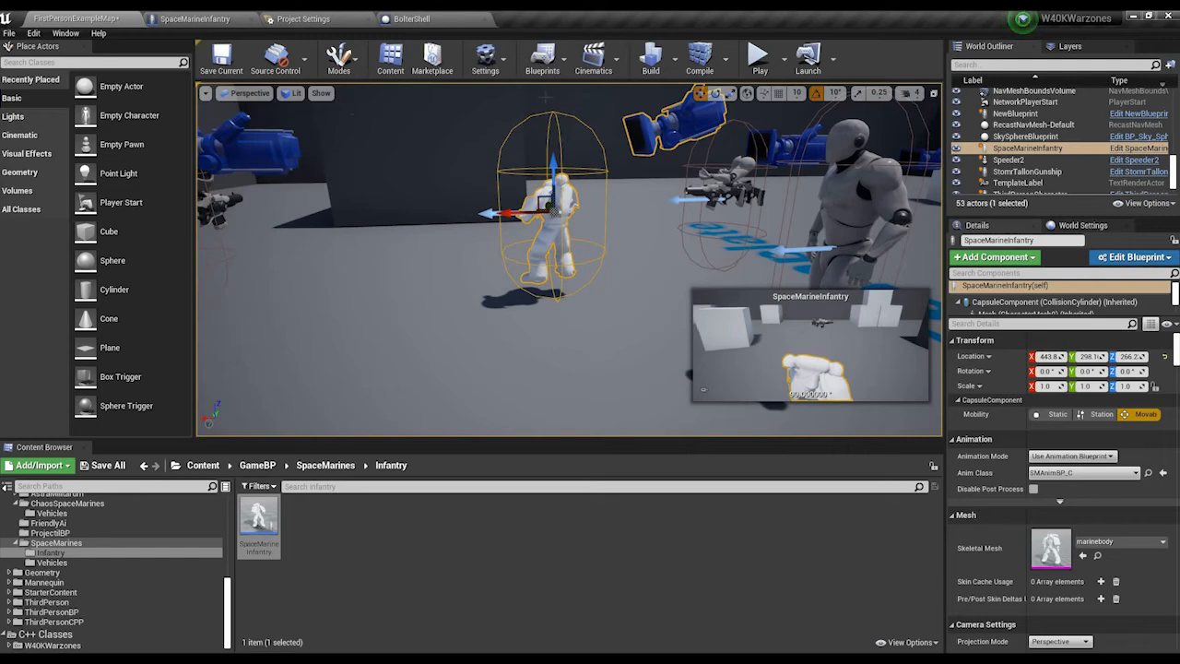
left_click(542, 57)
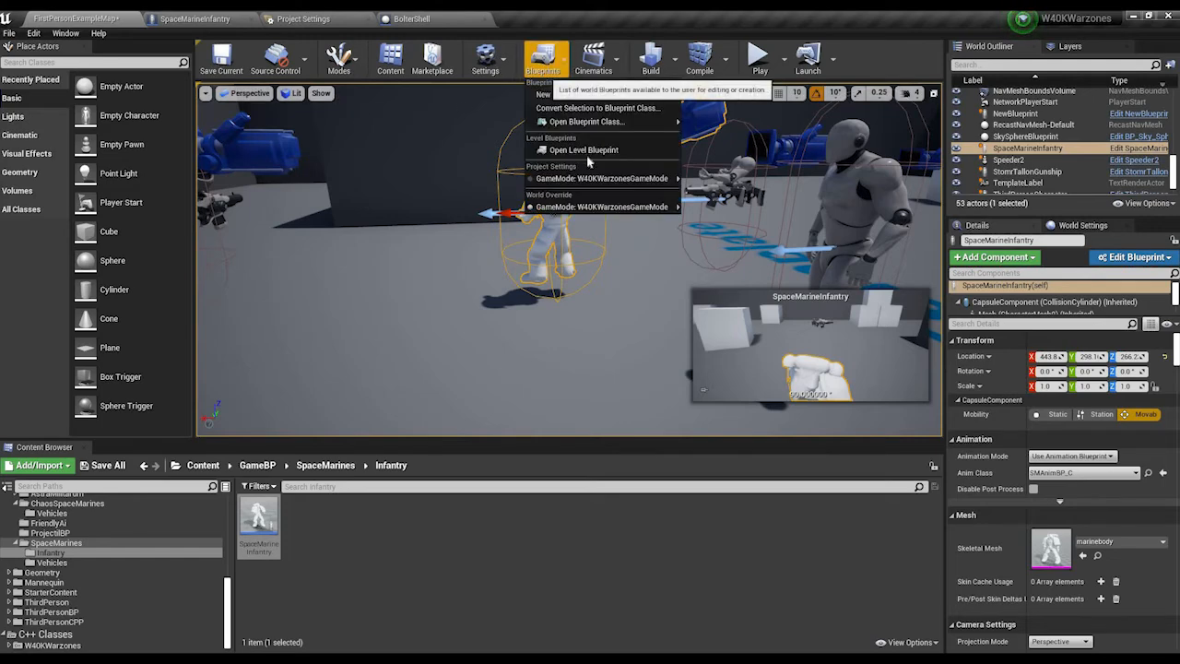
left_click(562, 150)
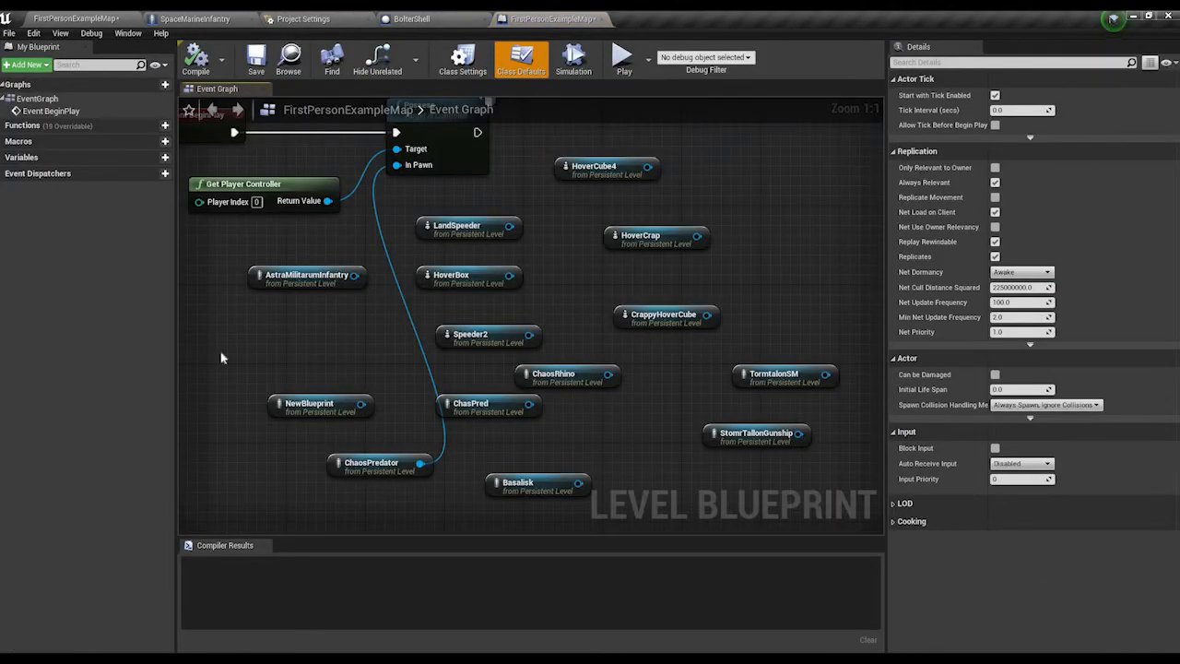
right_click(225, 352)
left_click(332, 414)
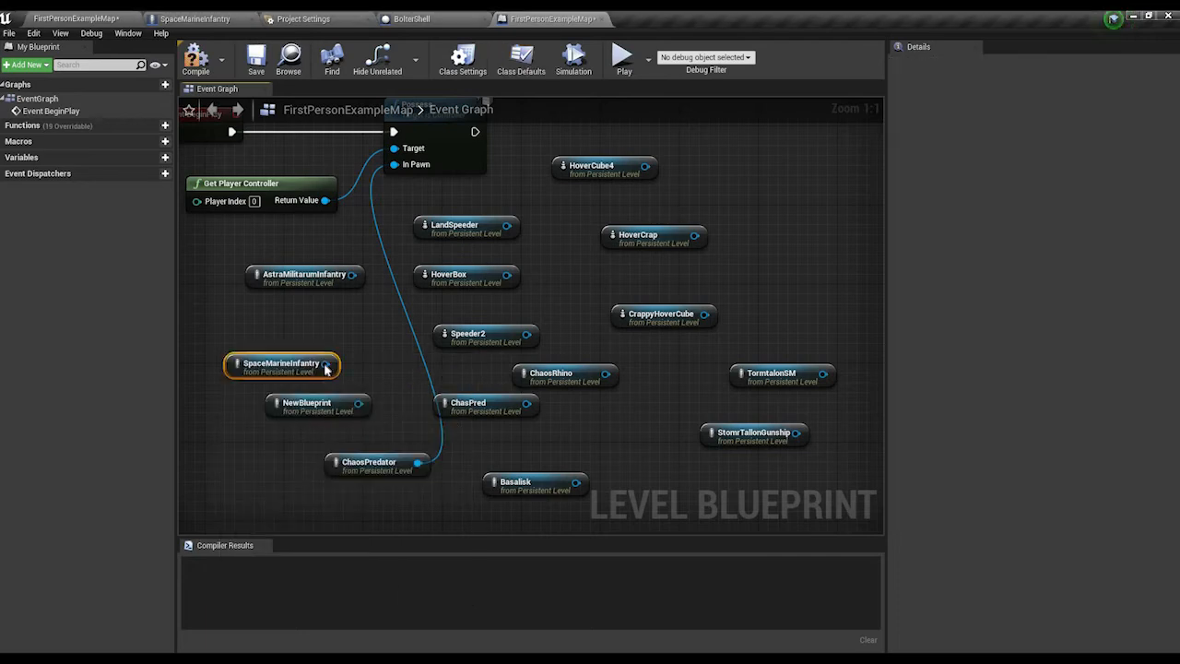
left_click_drag(416, 164, 416, 164)
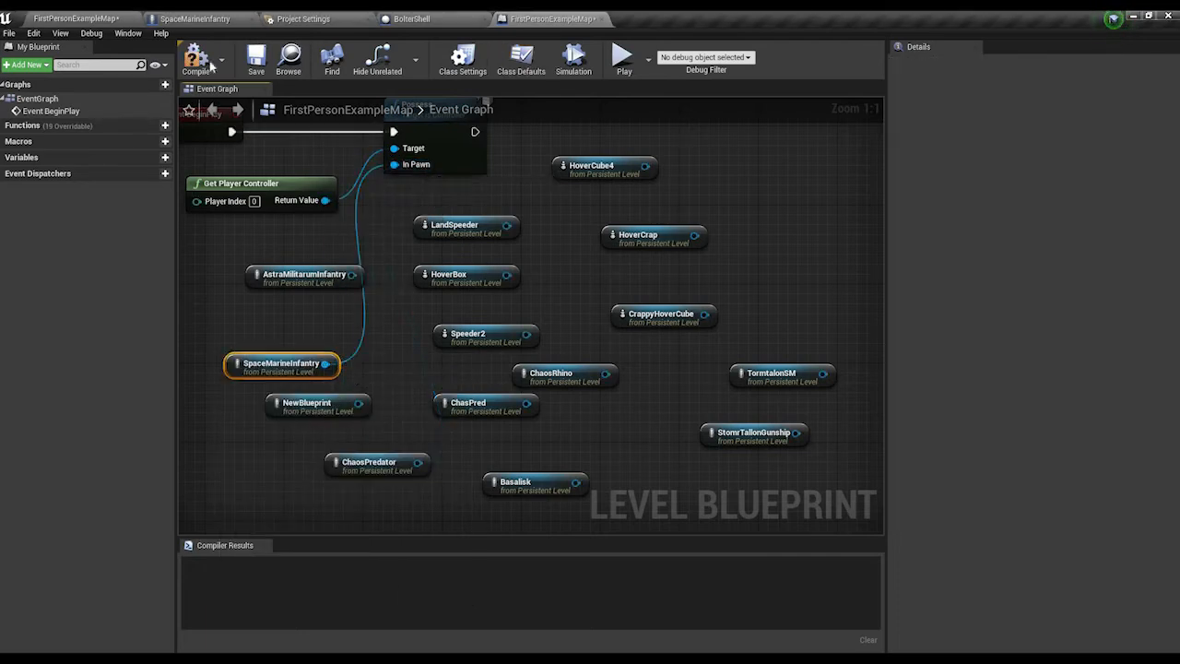
Step: Play-test the level as the Space Marine, moving around the arena and firing to check the camera view and shots
left_click(624, 74)
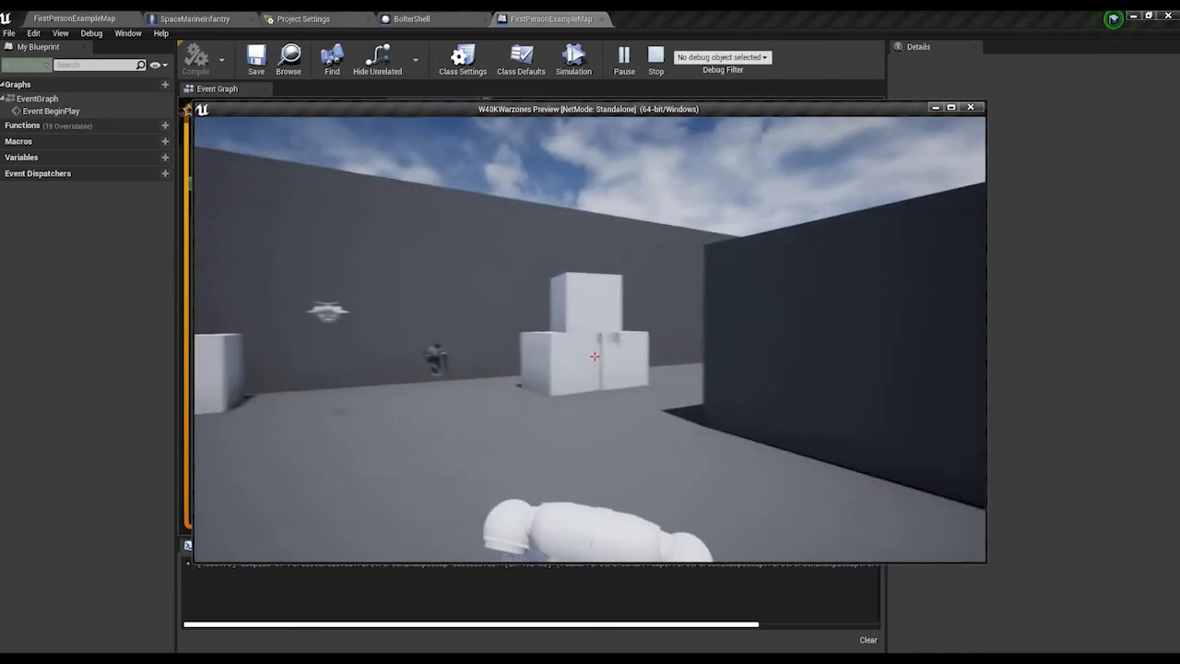
key("s")
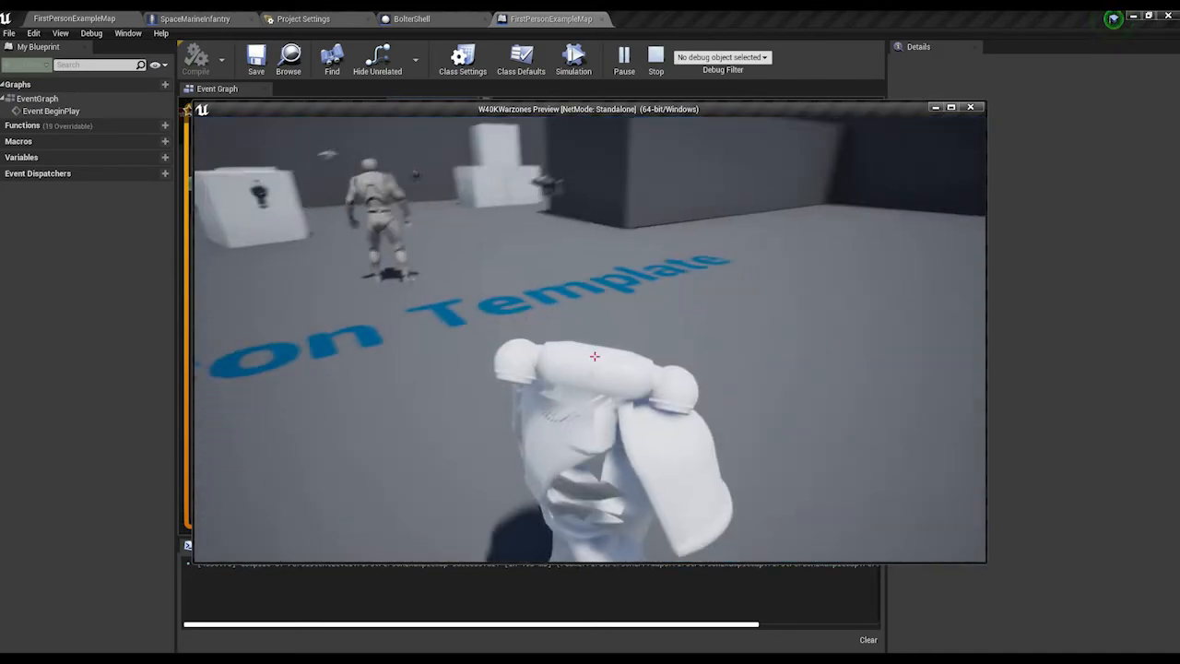
left_click(594, 356)
left_click(594, 356)
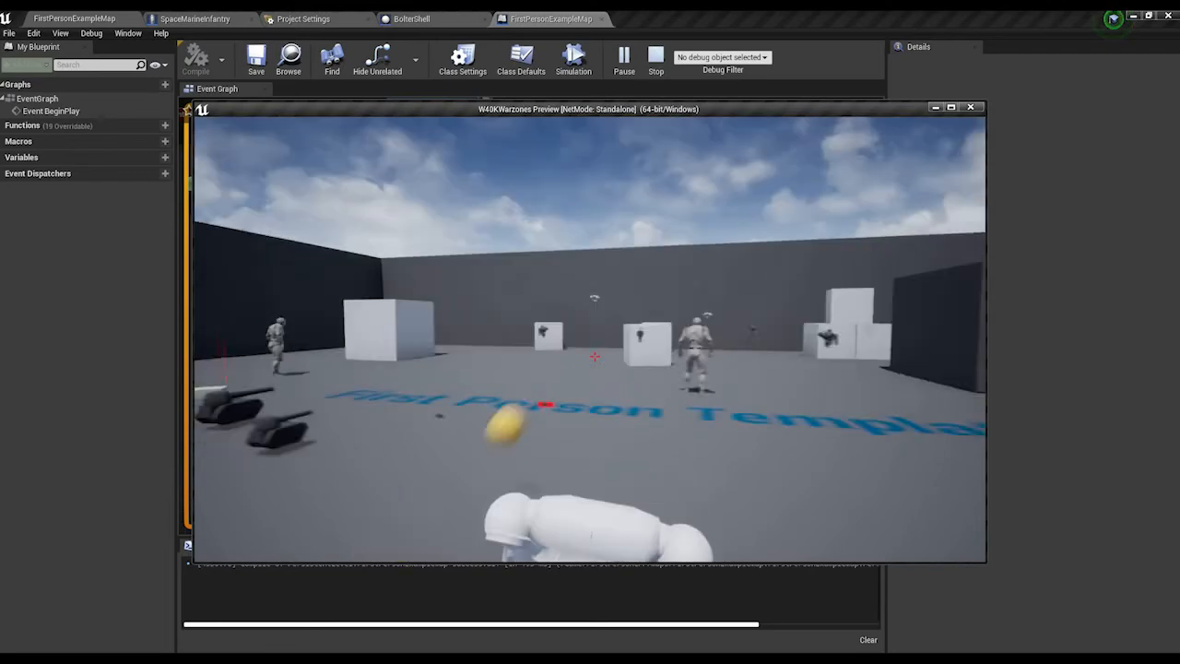
key("s")
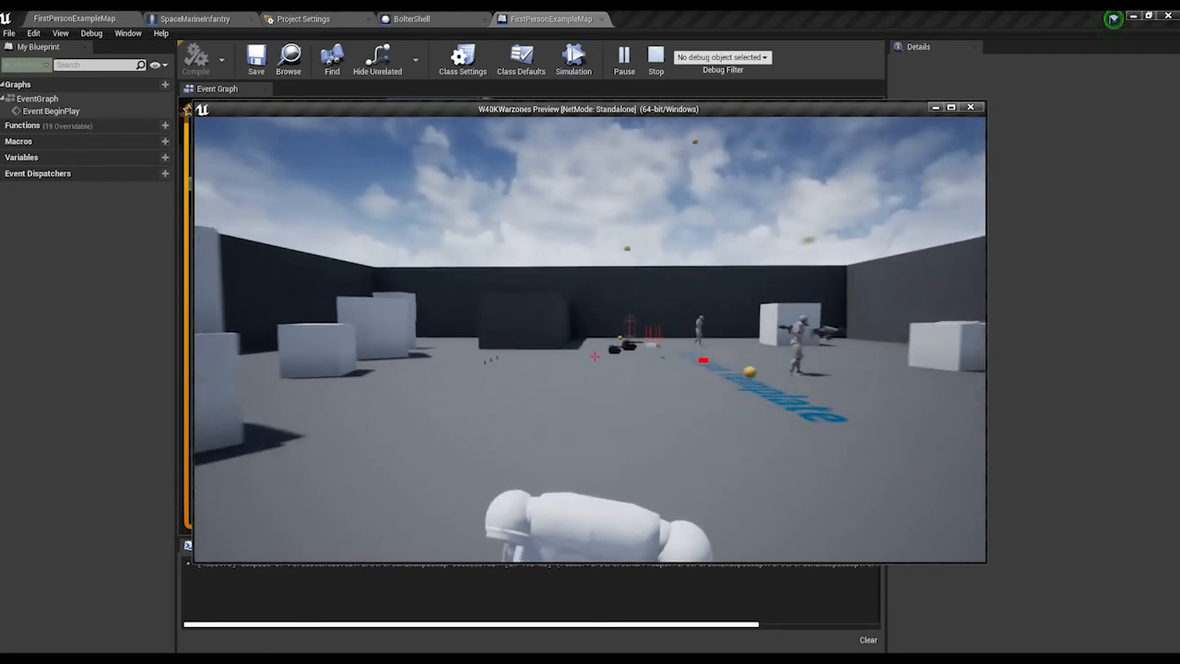
key("s")
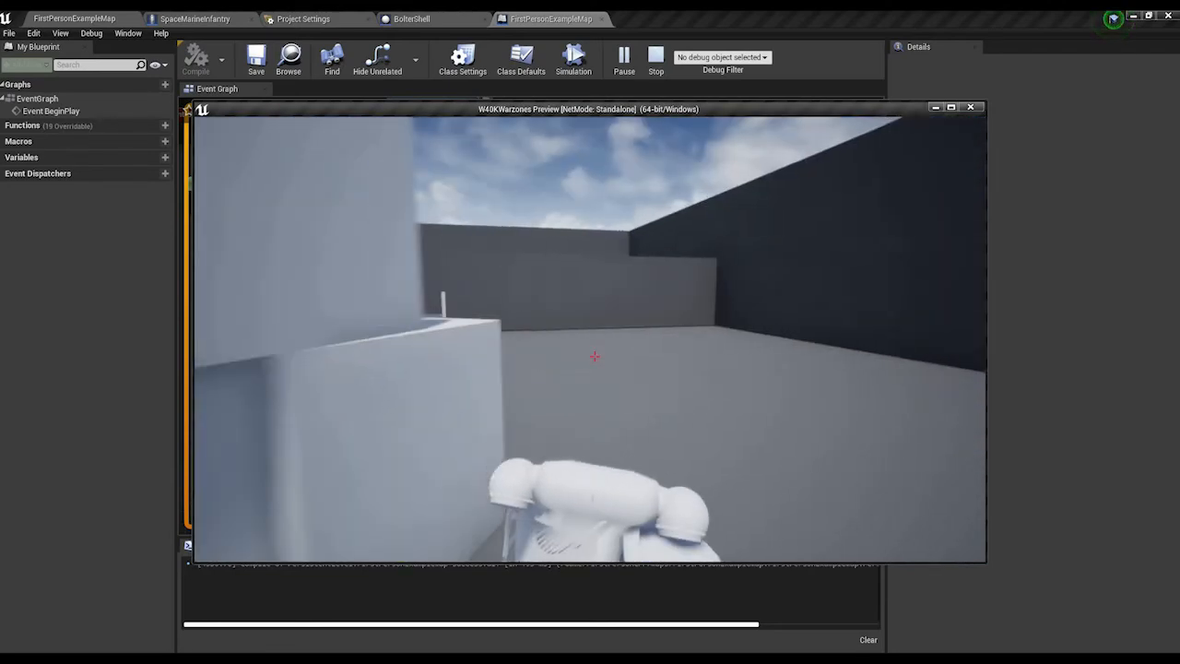
key("d")
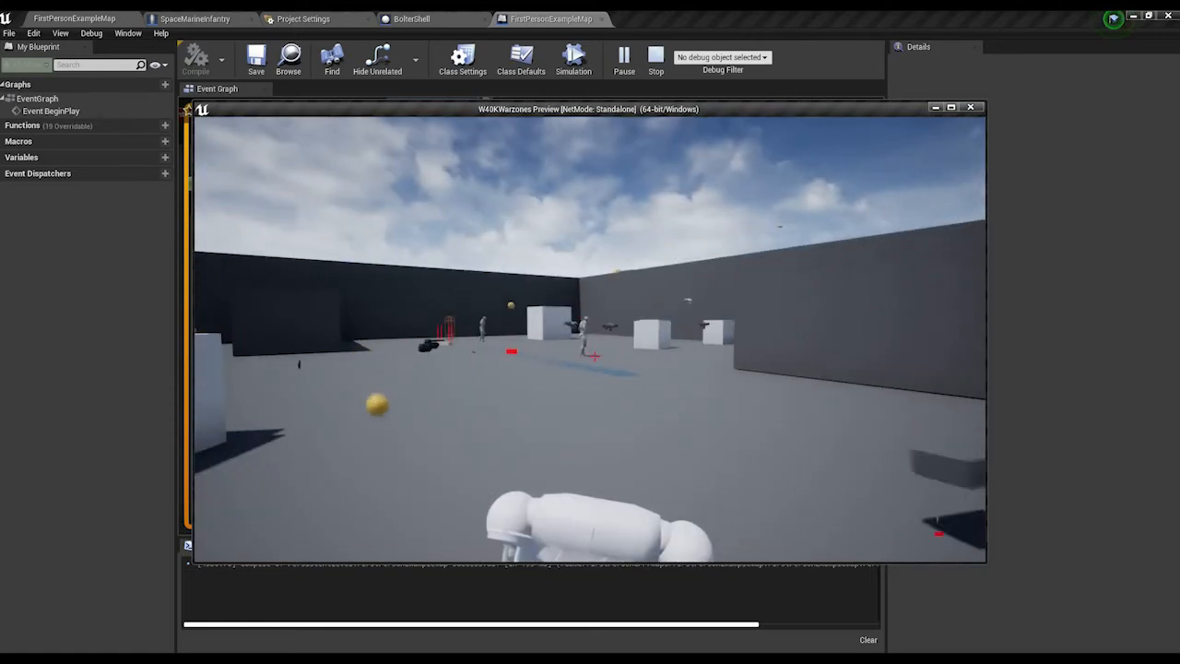
key("Escape")
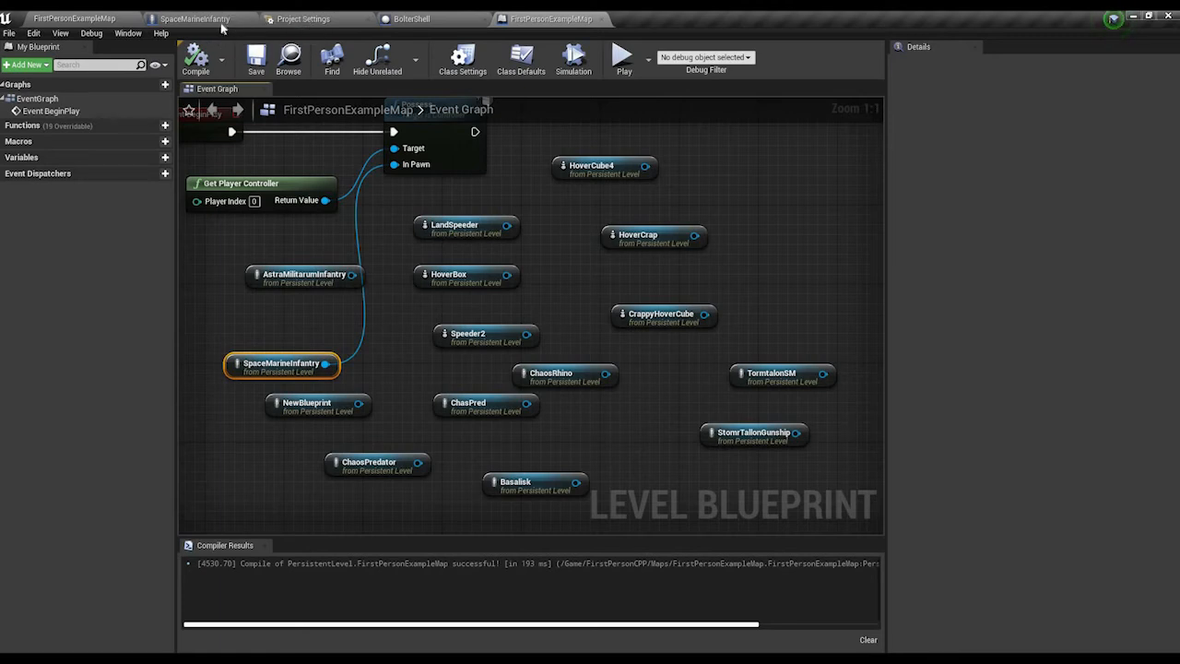
Step: Try moving the TroopChoiceGun well ahead of the marine in the SpaceMarineInfantry Blueprint
left_click(222, 24)
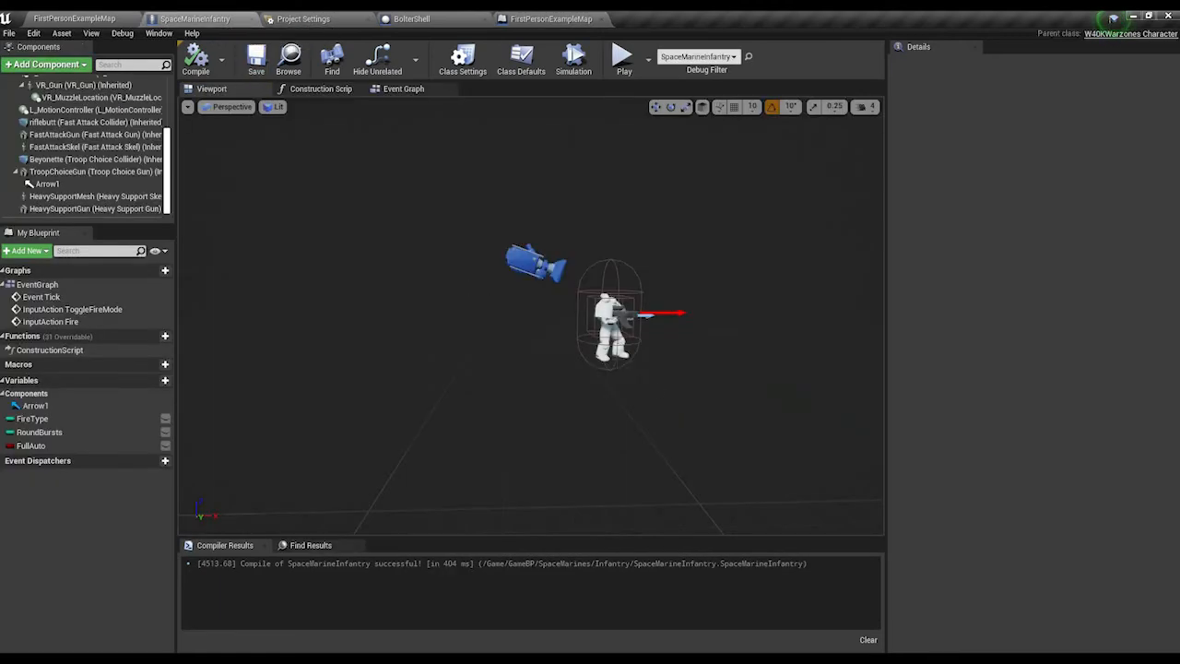
mouse_move(666, 472)
right_mouse_down()
mouse_move(600, 472)
mouse_move(665, 472)
mouse_move(654, 466)
right_mouse_up()
left_click(445, 445)
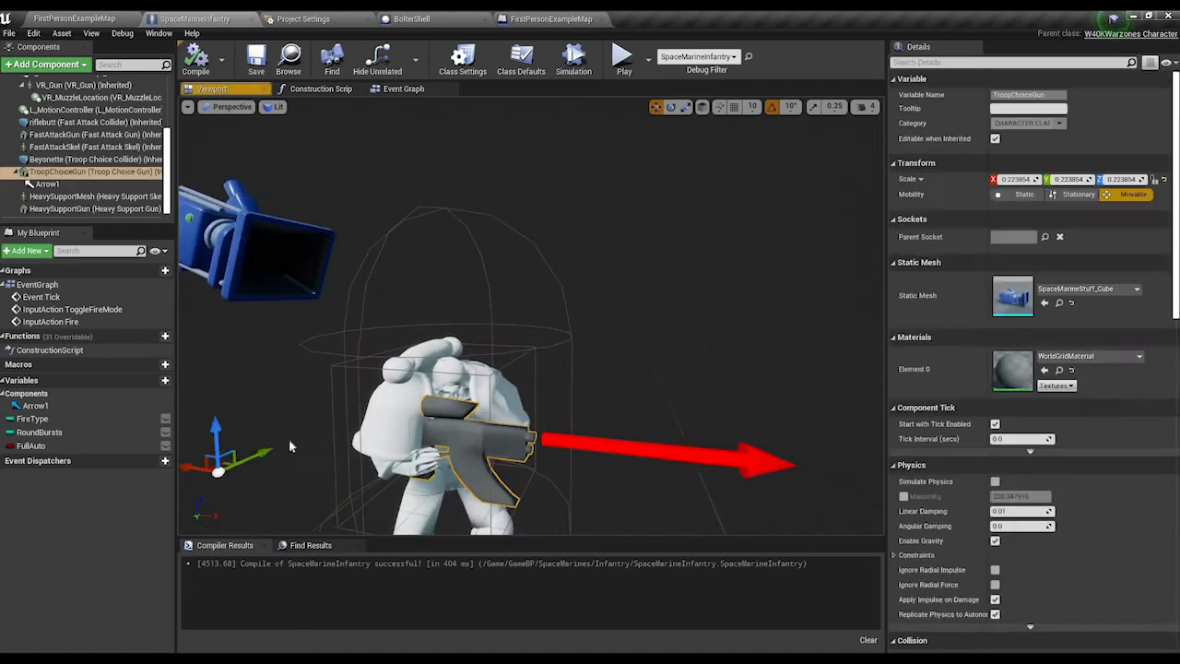
mouse_move(216, 435)
right_mouse_down()
mouse_move(242, 437)
mouse_move(221, 432)
right_mouse_up()
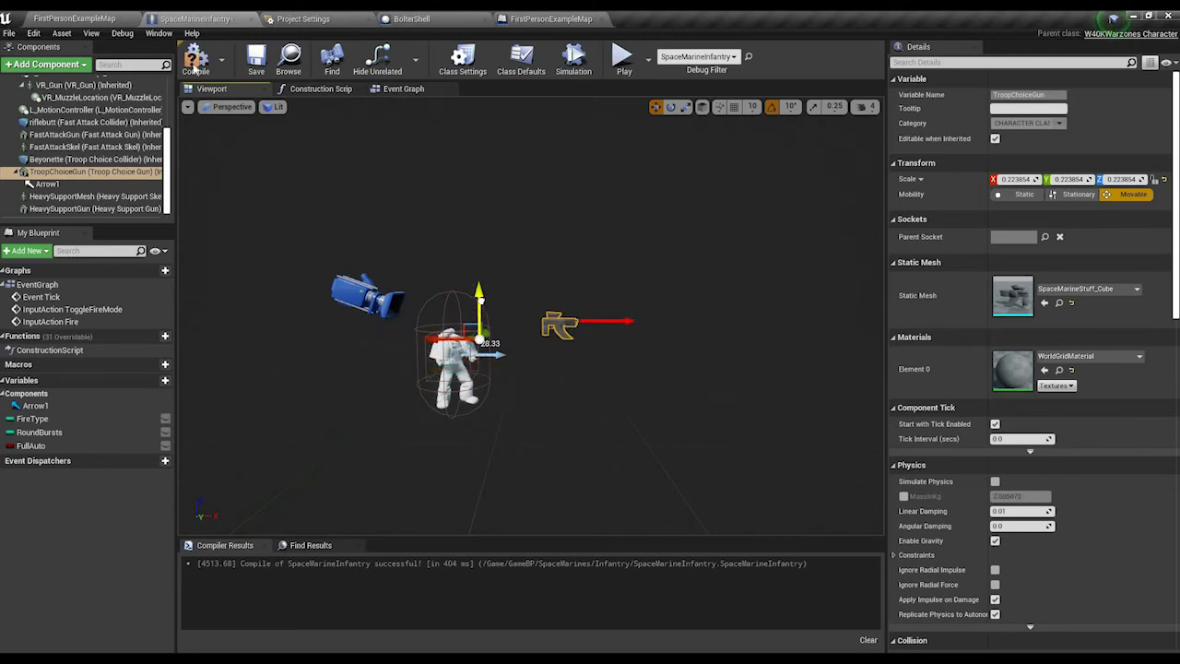
Step: Play-test the displaced gun by moving and firing in the arena, and return the gun to the marine's hands
left_click(624, 74)
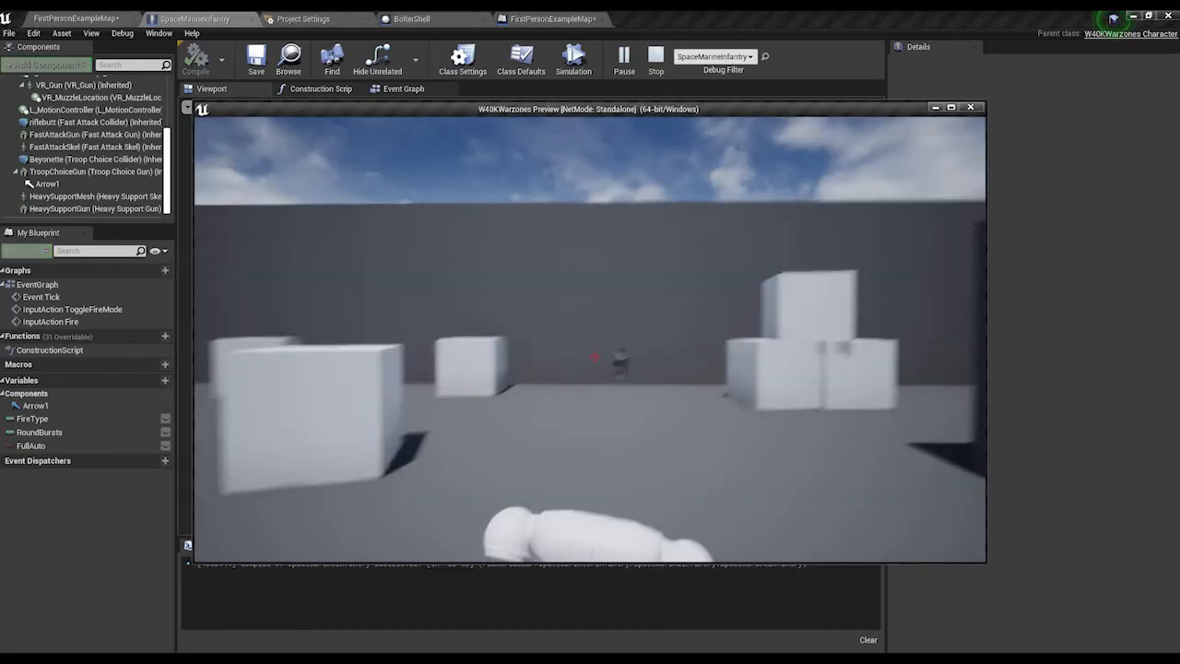
left_click(594, 357)
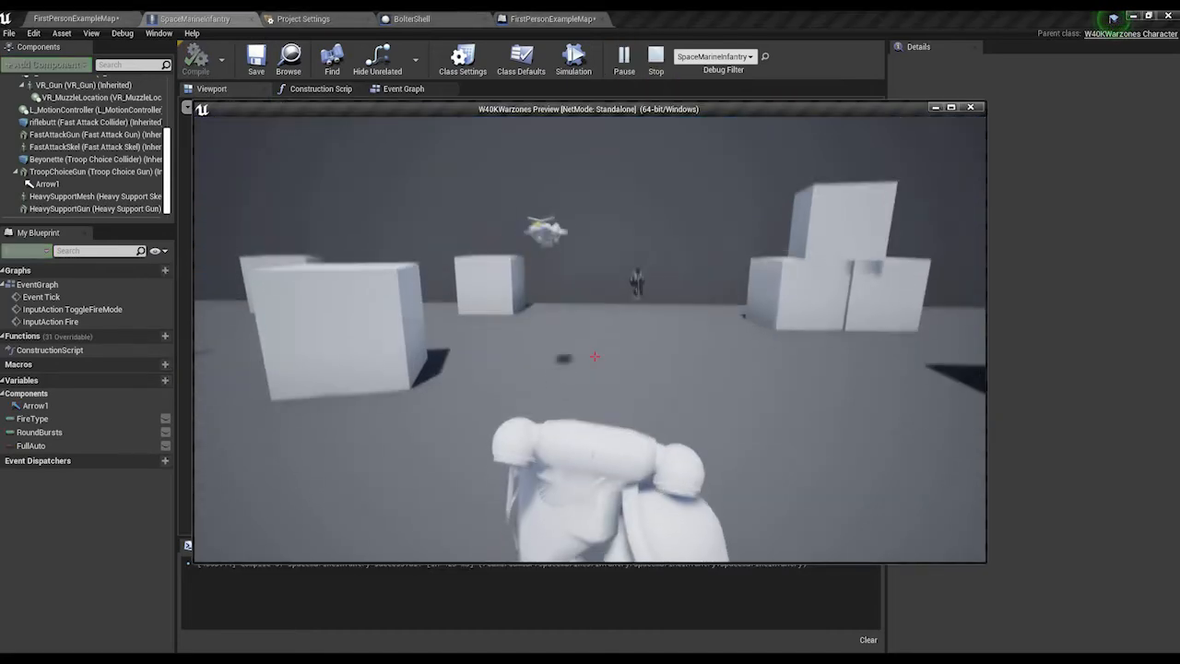
left_click(594, 356)
key("d")
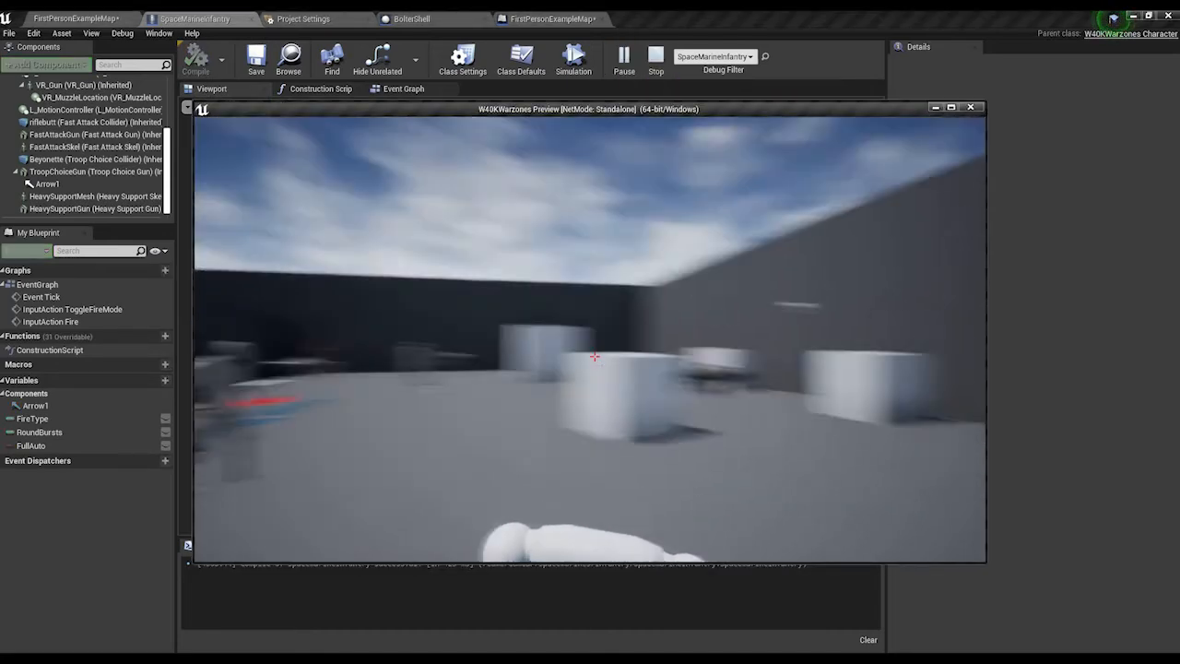
key("s")
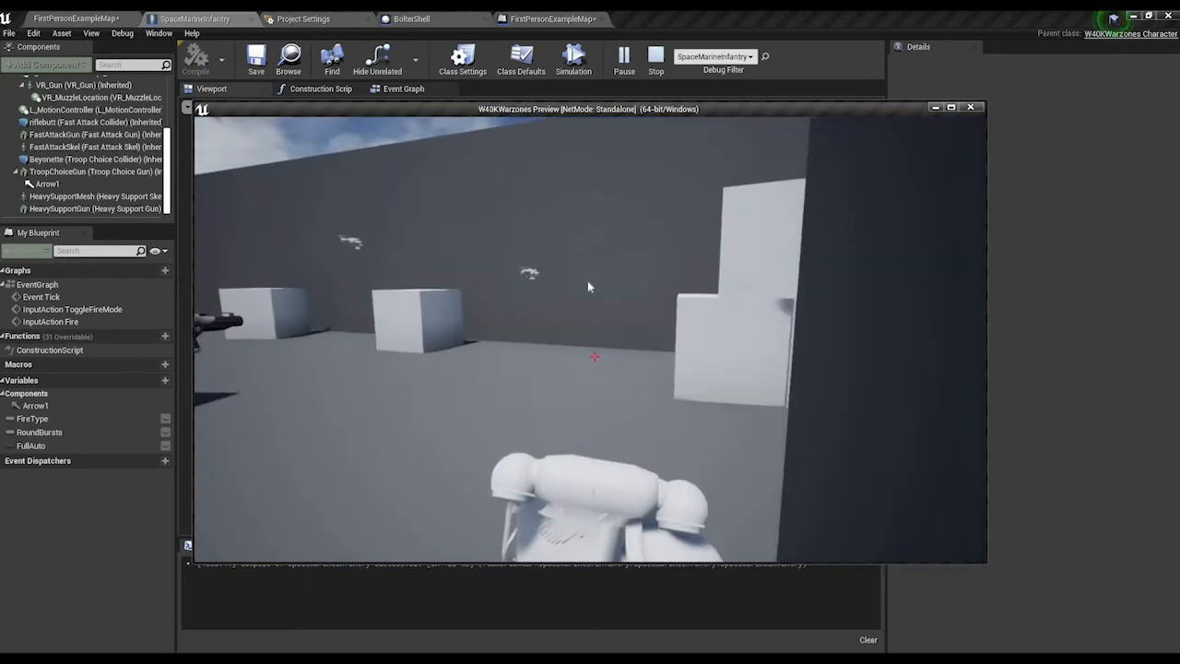
key("Escape")
left_click(559, 325)
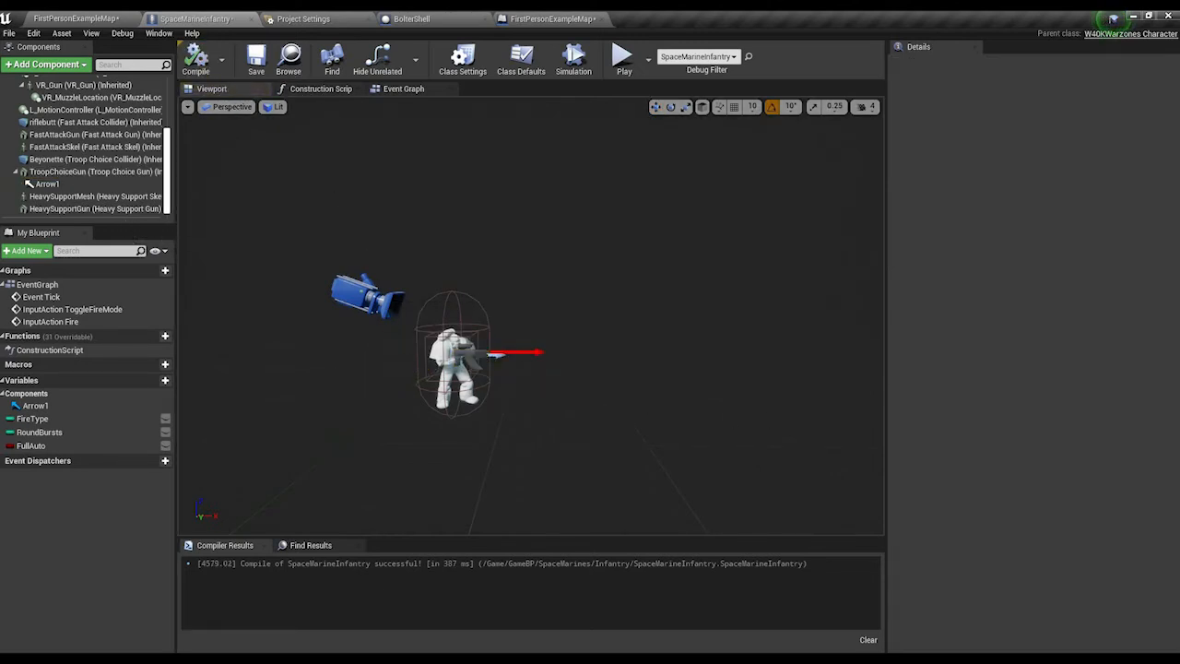
Step: Turn off Hidden in Game for the Arrow1 component at the gun's muzzle, compile, and briefly play-test
right_click_drag(716, 421, 677, 431)
scroll(716, 421, "up", 8)
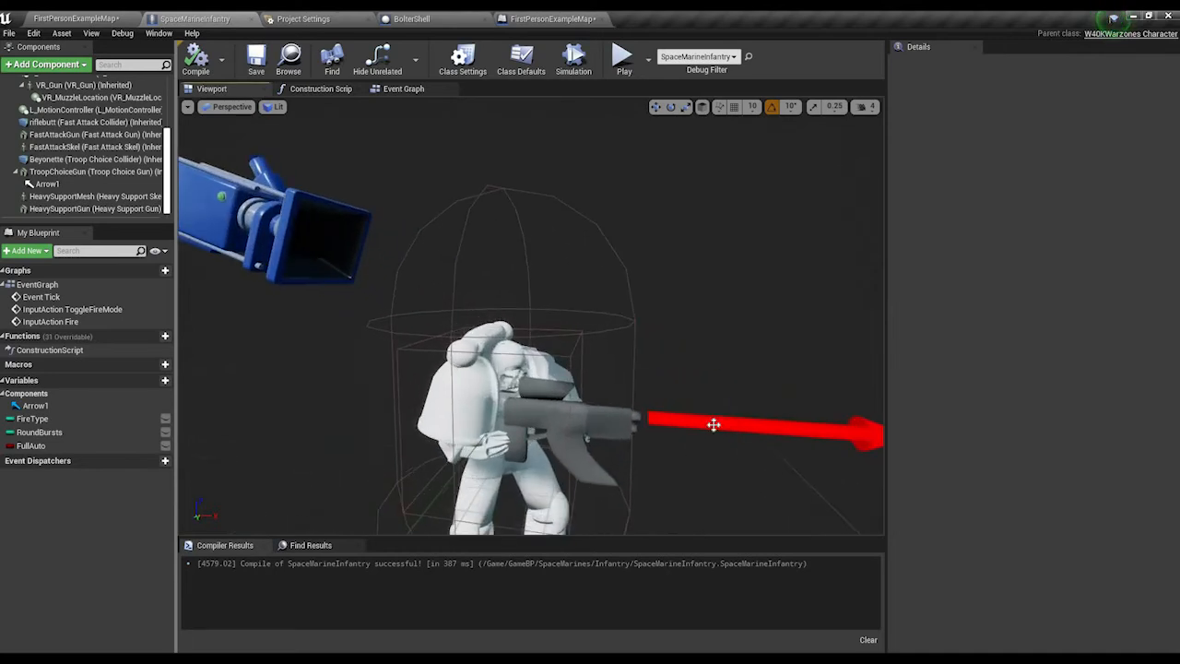
left_click(716, 421)
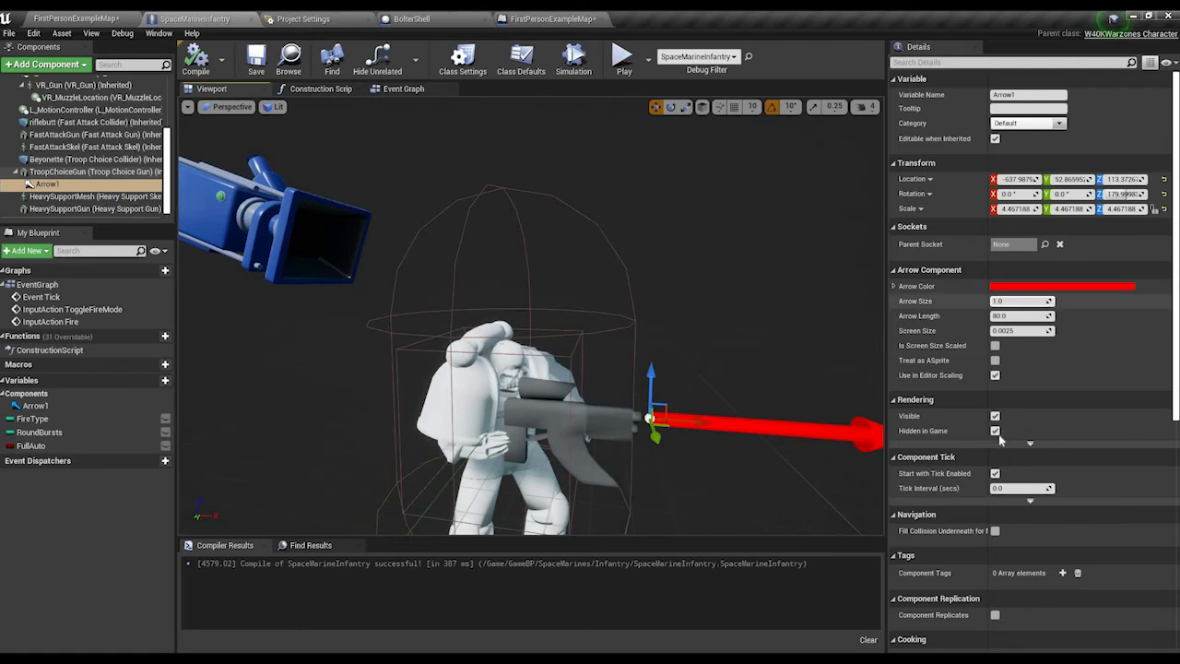
left_click(193, 63)
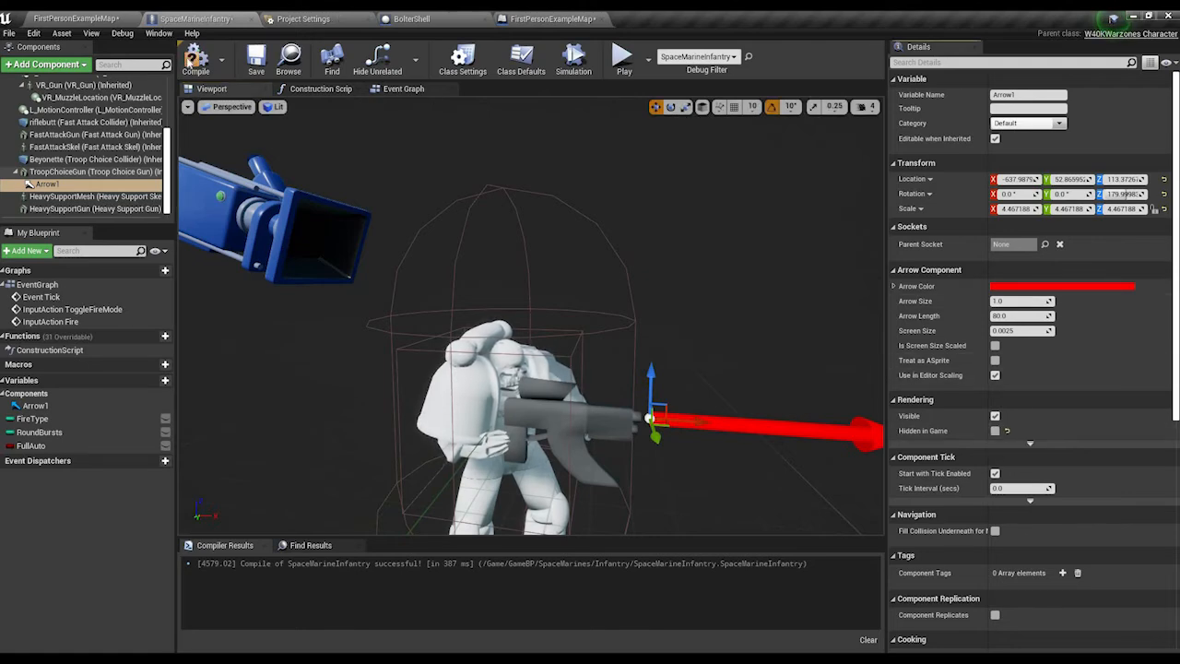
left_click(624, 61)
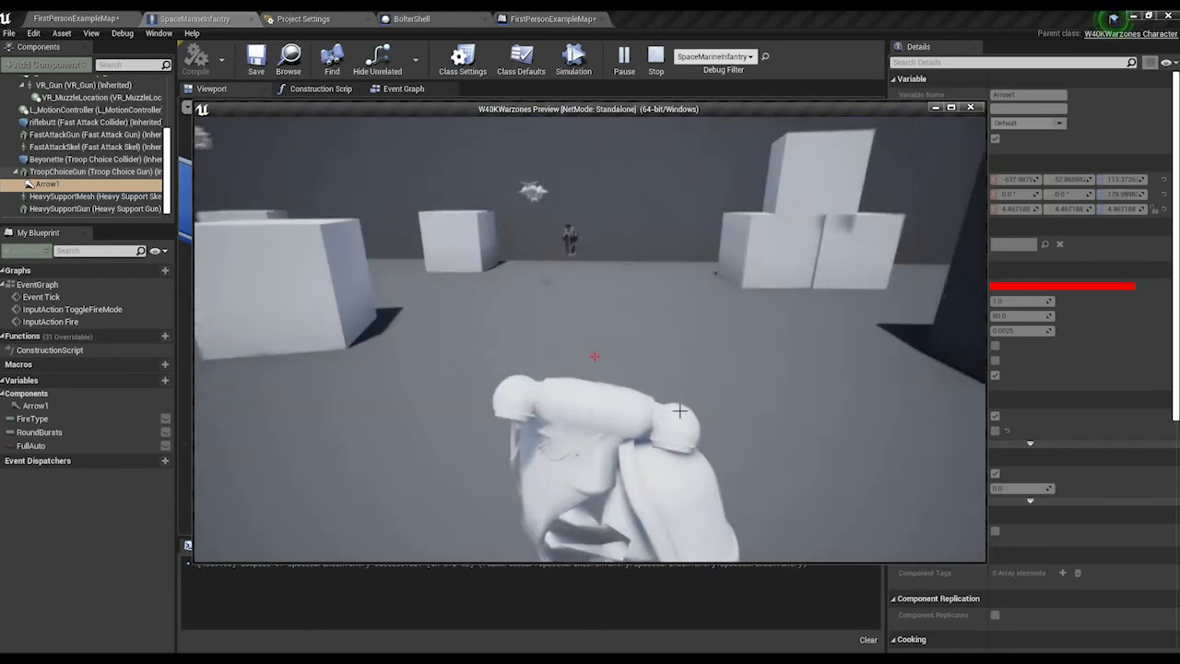
key("Escape")
Step: Move Arrow1 up and back above the marine to about X -200, Z 324, compile, and play-test firing
left_click_drag(660, 411, 412, 277)
left_click(193, 61)
left_click(623, 61)
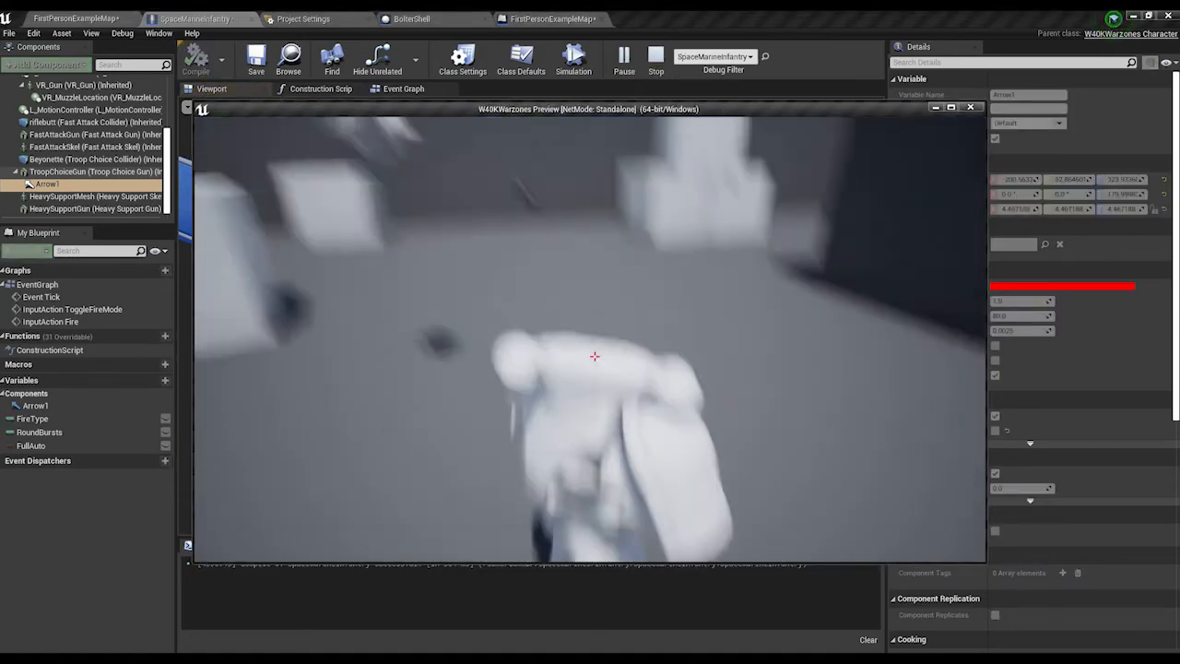
left_click(594, 357)
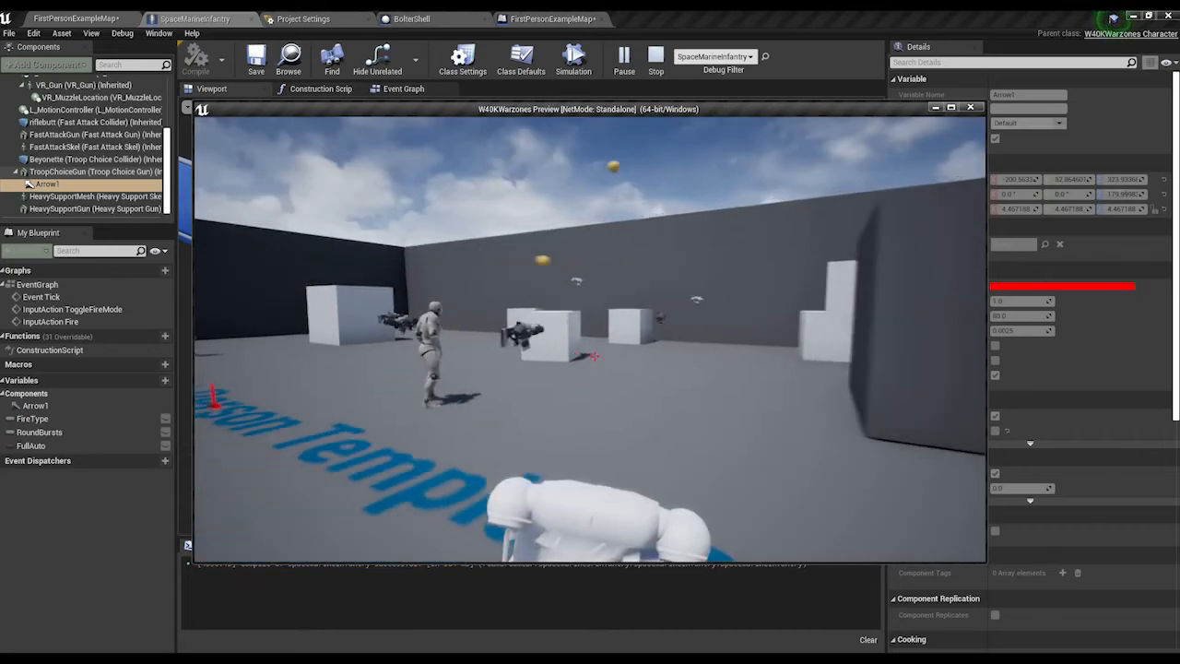
key("Escape")
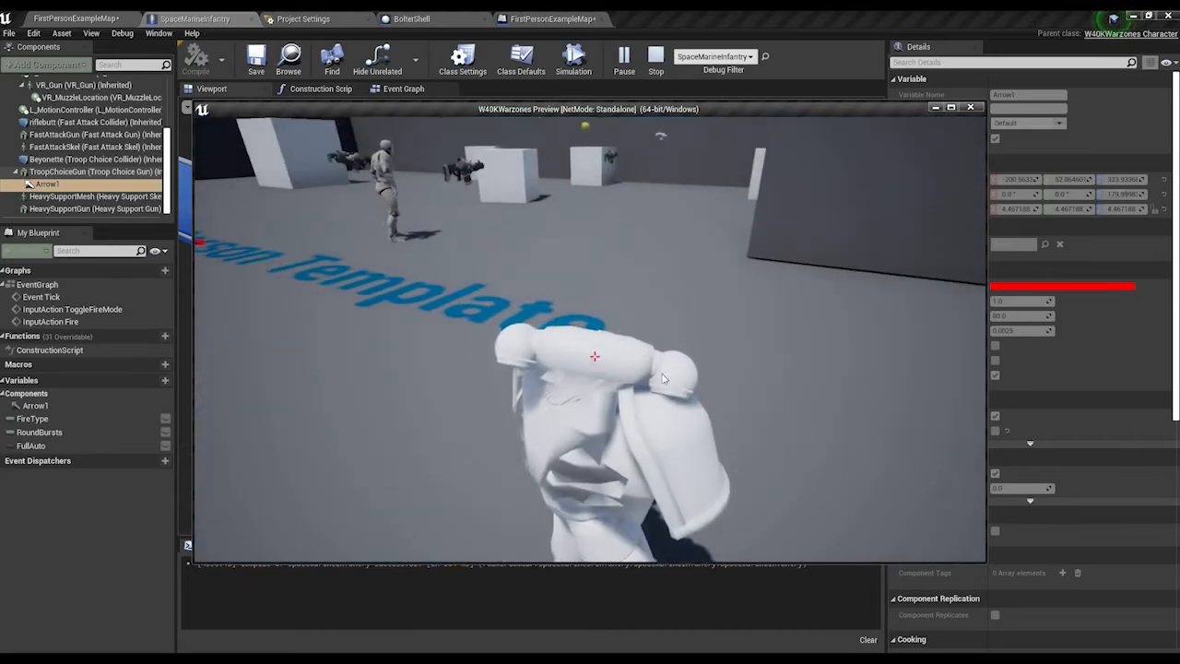
key("Escape")
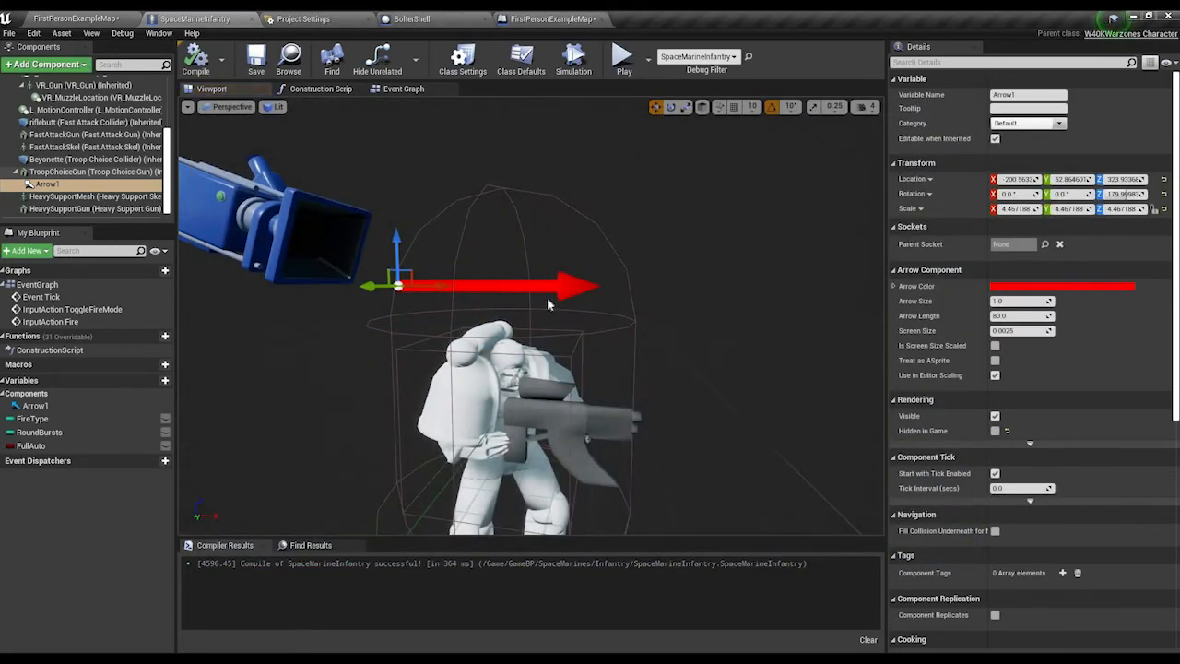
Step: Play the level from FirstPersonExampleMap, eject from the character, and select and focus on the running SpaceMarineInfantry
left_click(27, 17)
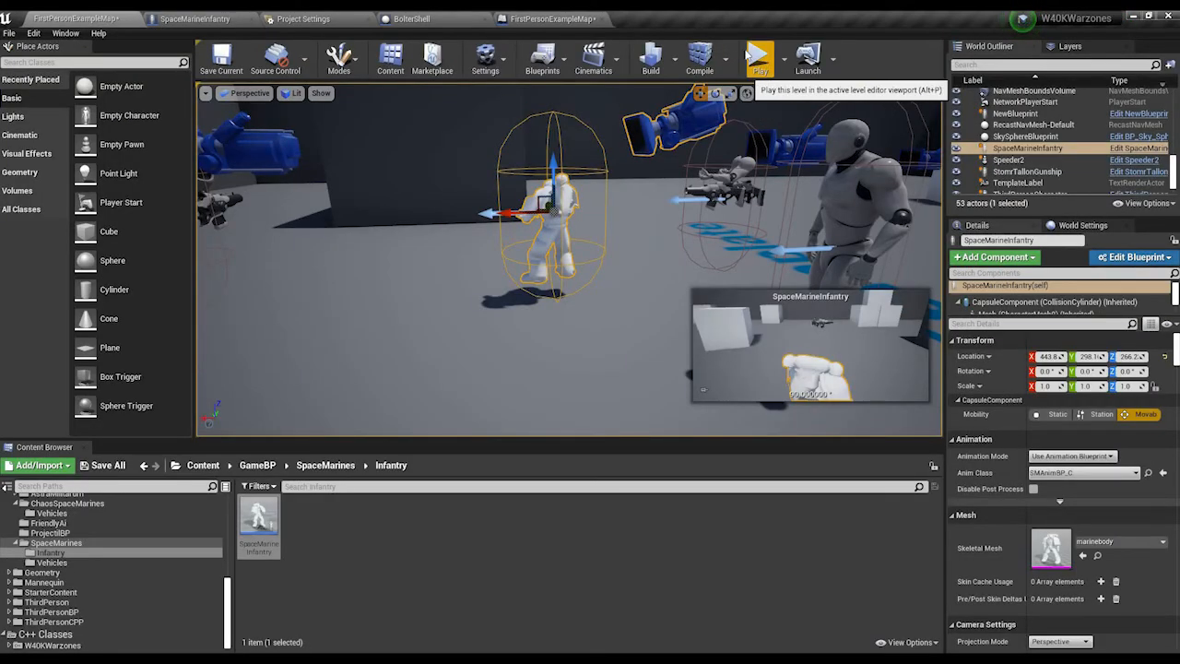
left_click(757, 58)
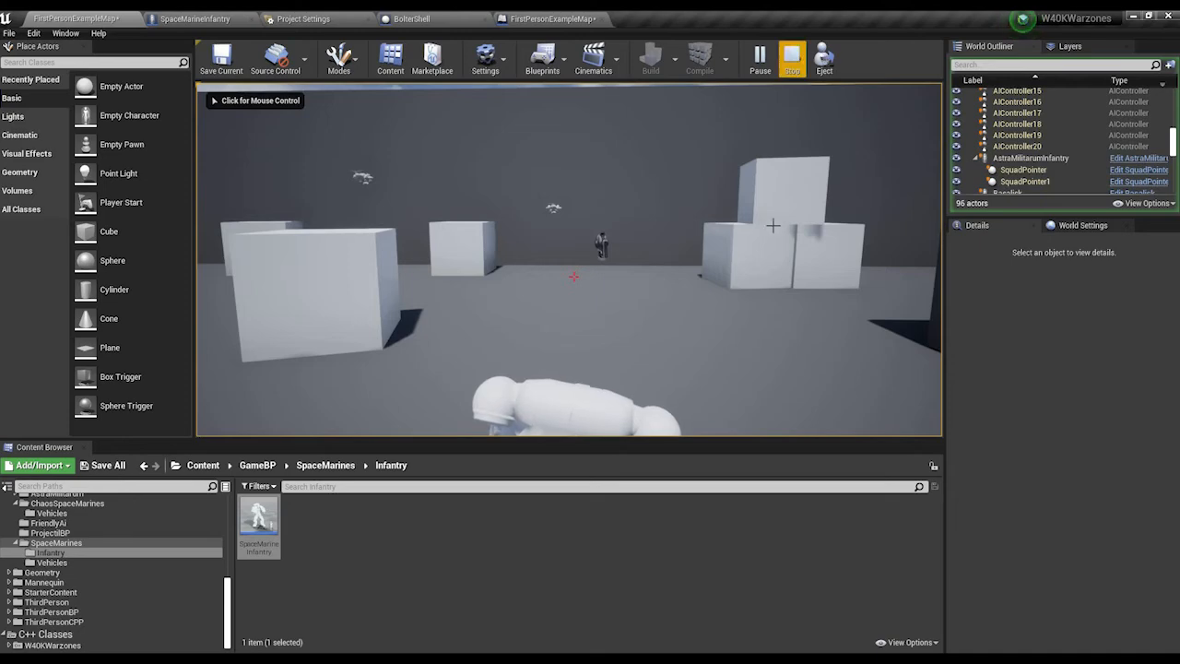
left_click(824, 57)
double_click(1023, 146)
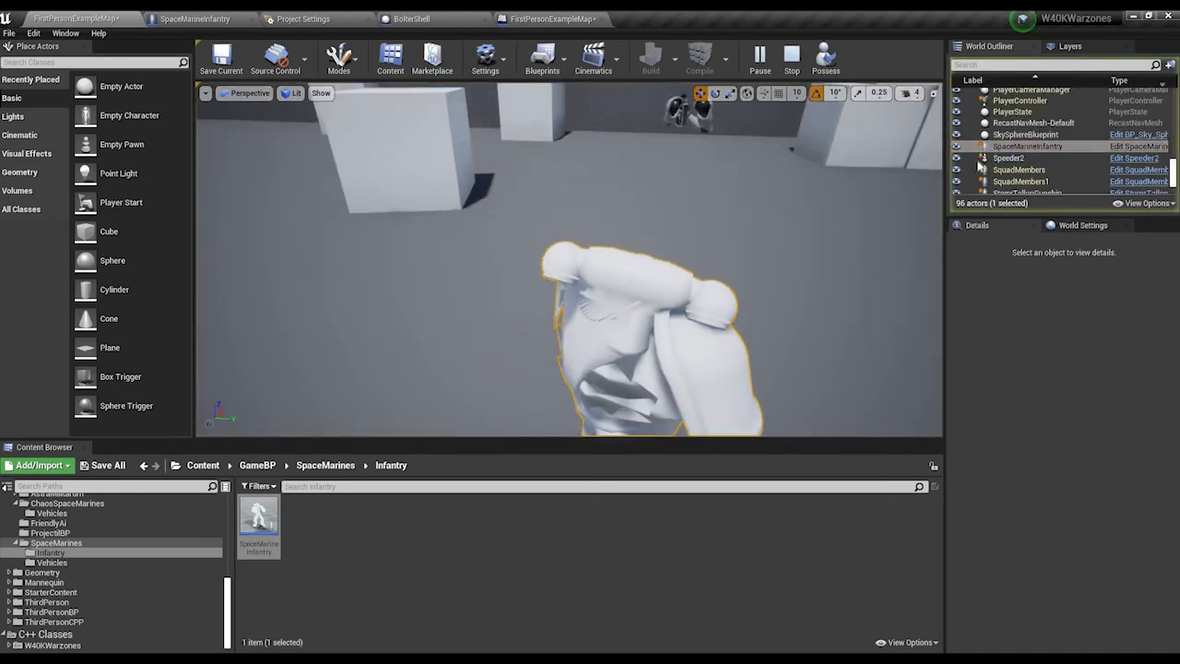
left_click(1017, 145)
left_click(1023, 127)
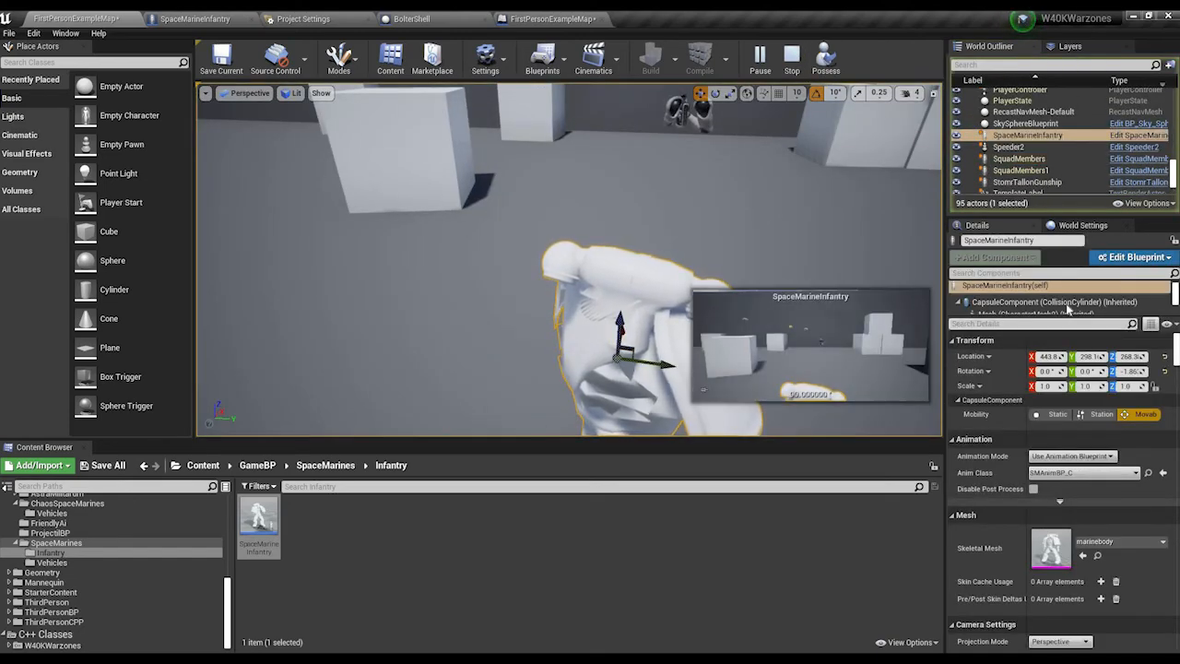
Step: Select the running marine's Arrow1 component and fly the view out to examine where it sits relative to the body
scroll(1067, 308, "down", 5)
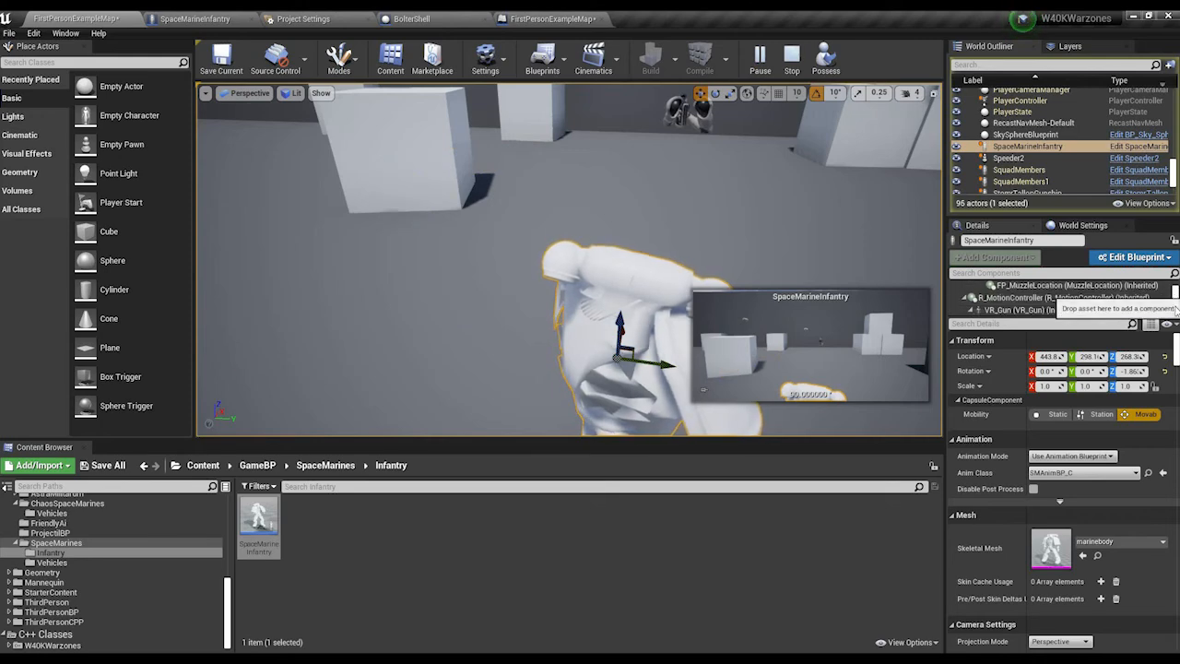
scroll(1176, 311, "down", 2)
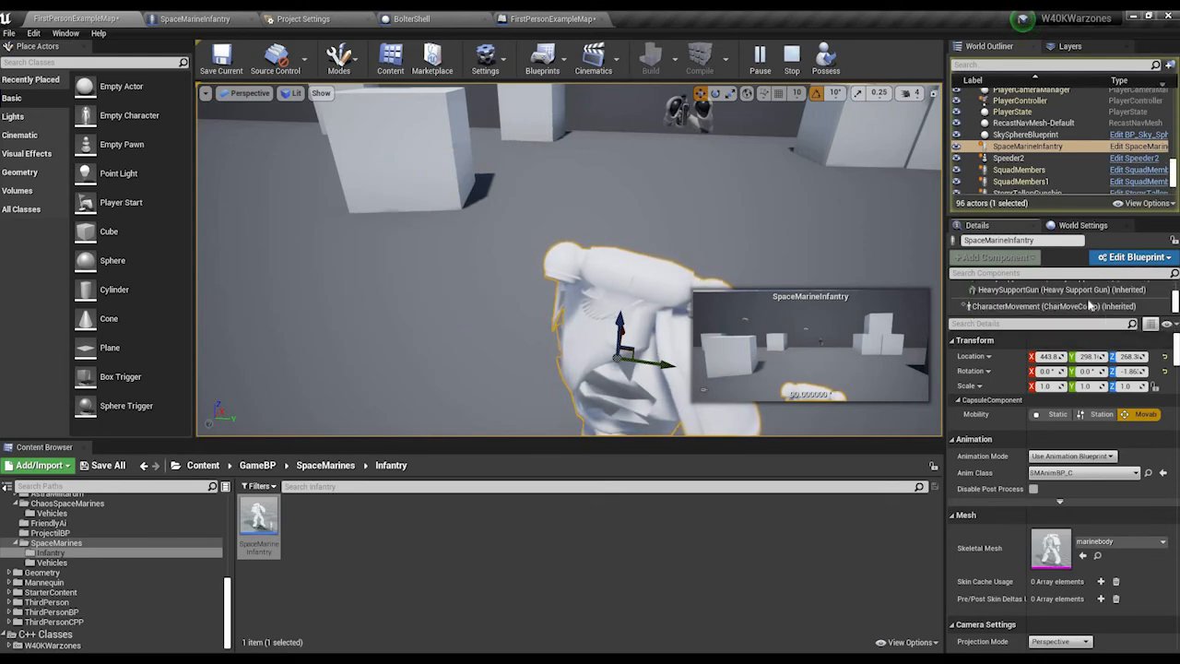
scroll(1129, 301, "up", 1)
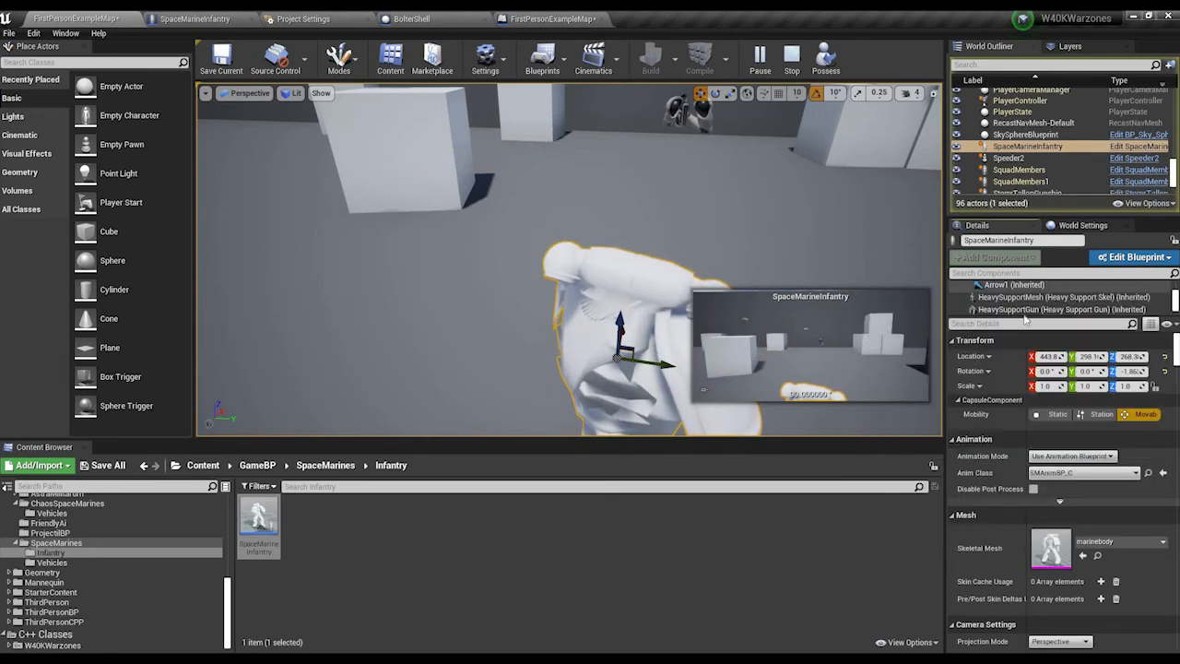
left_click(1014, 285)
key("s")
right_click_drag(702, 206, 650, 165)
key("w")
key("s")
key("d")
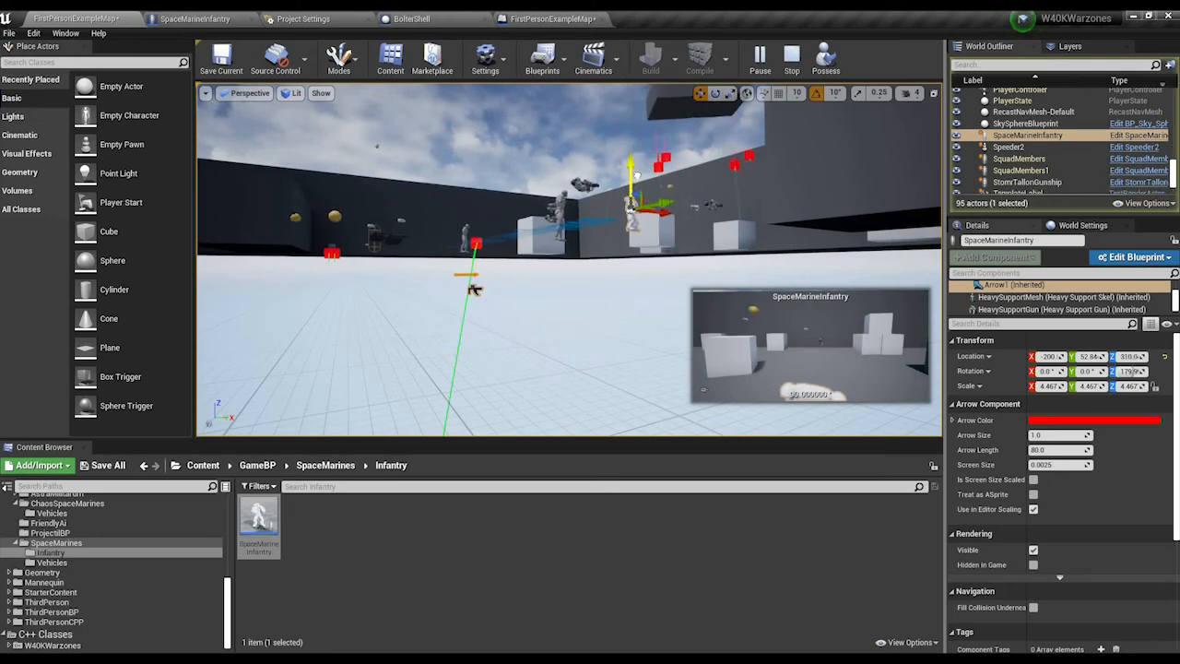
Step: Move the running marine's TroopChoiceGun back beside the body, to about X 90, Y 34, Z -3.5
left_click(1030, 288)
scroll(1030, 291, "up", 1)
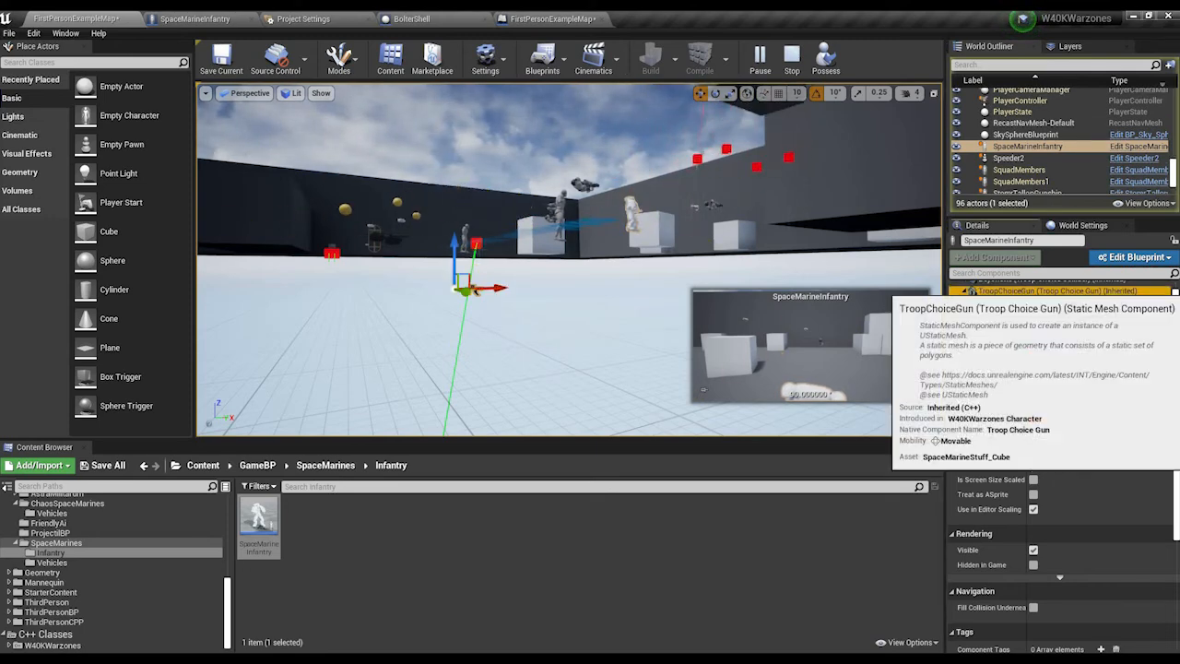
left_click(1015, 291)
left_click_drag(470, 288, 505, 211)
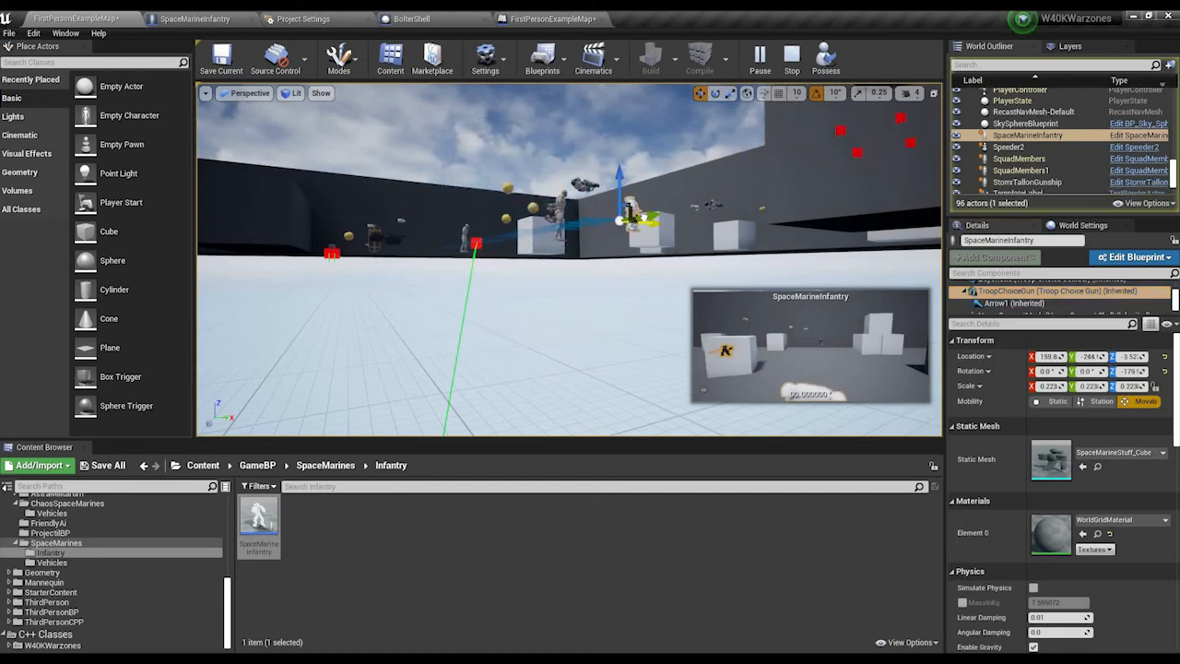
left_click_drag(664, 218, 670, 219)
key("w")
right_click_drag(670, 218, 673, 300)
key("w")
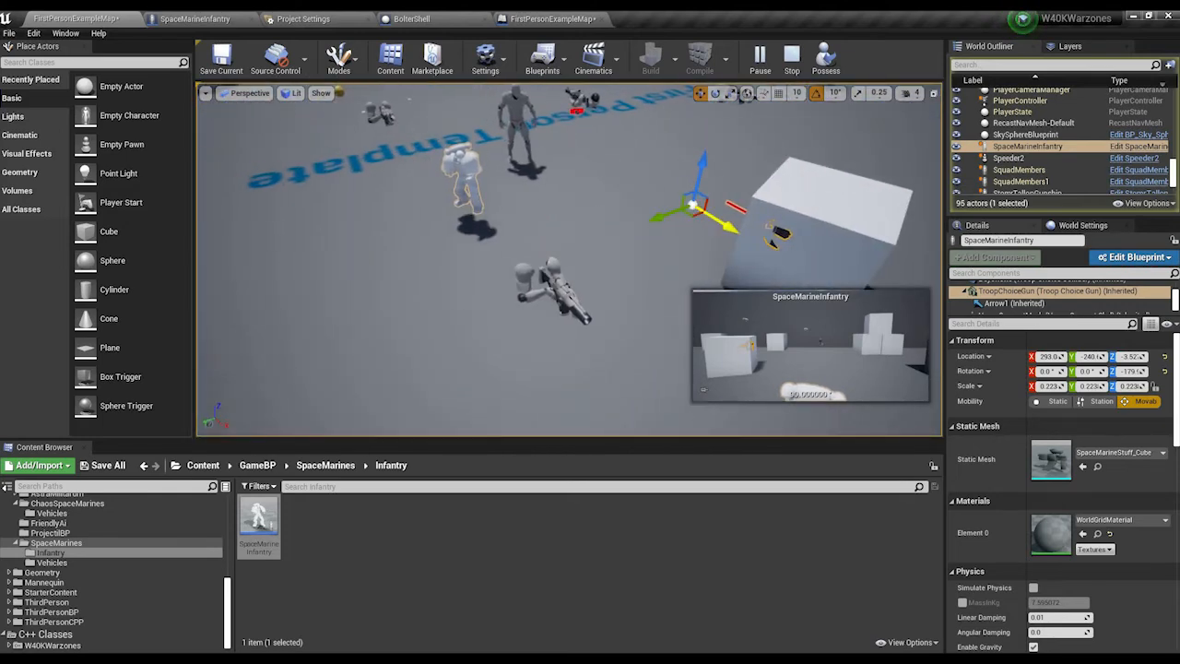
left_click_drag(685, 214, 593, 212)
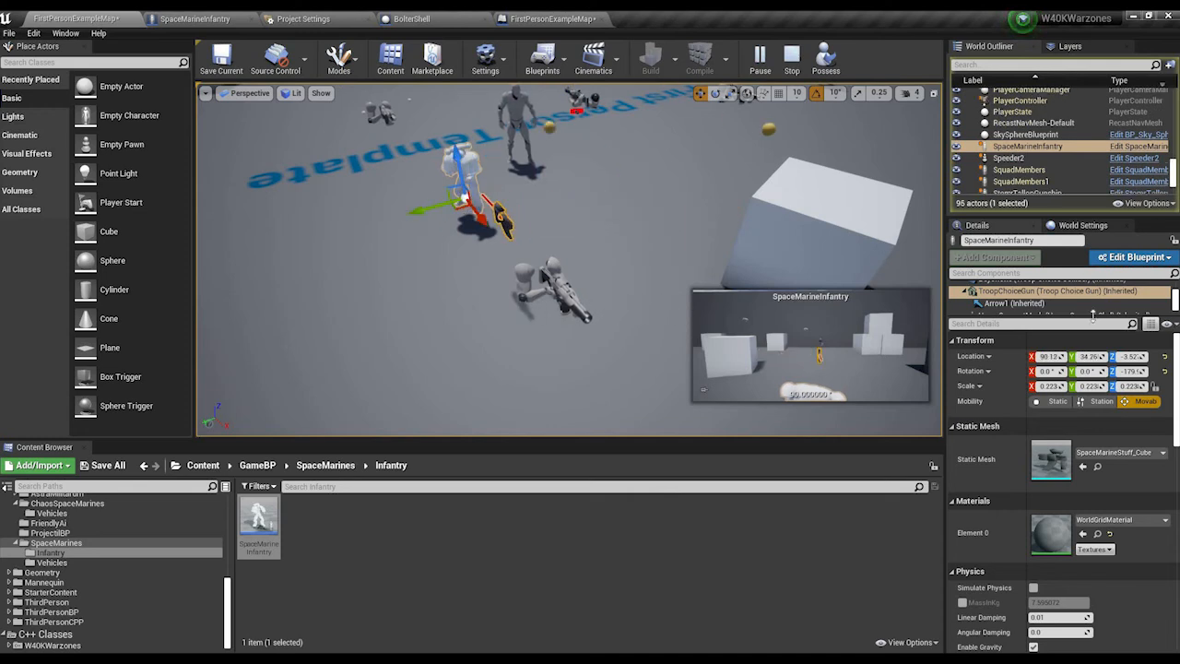
Step: Move the running marine's Arrow1 to about X -638, Y 39, Z 105, and the TroopChoiceGun to about X -89, Y 38, Z -12
left_click(1012, 303)
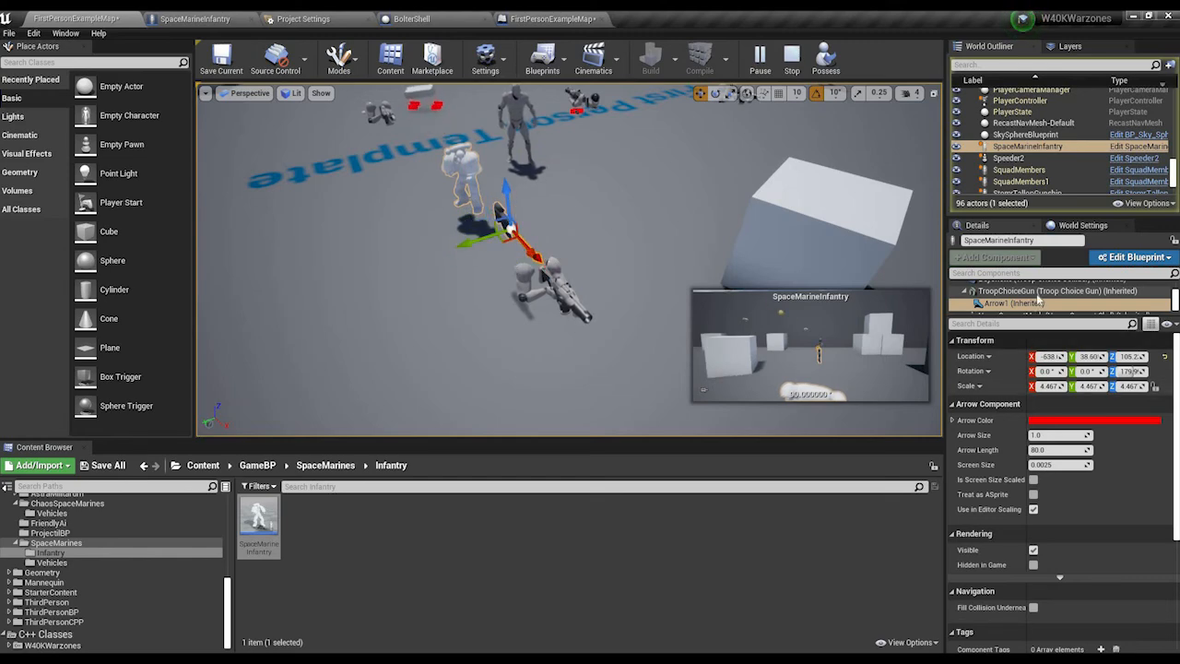
left_click(1057, 291)
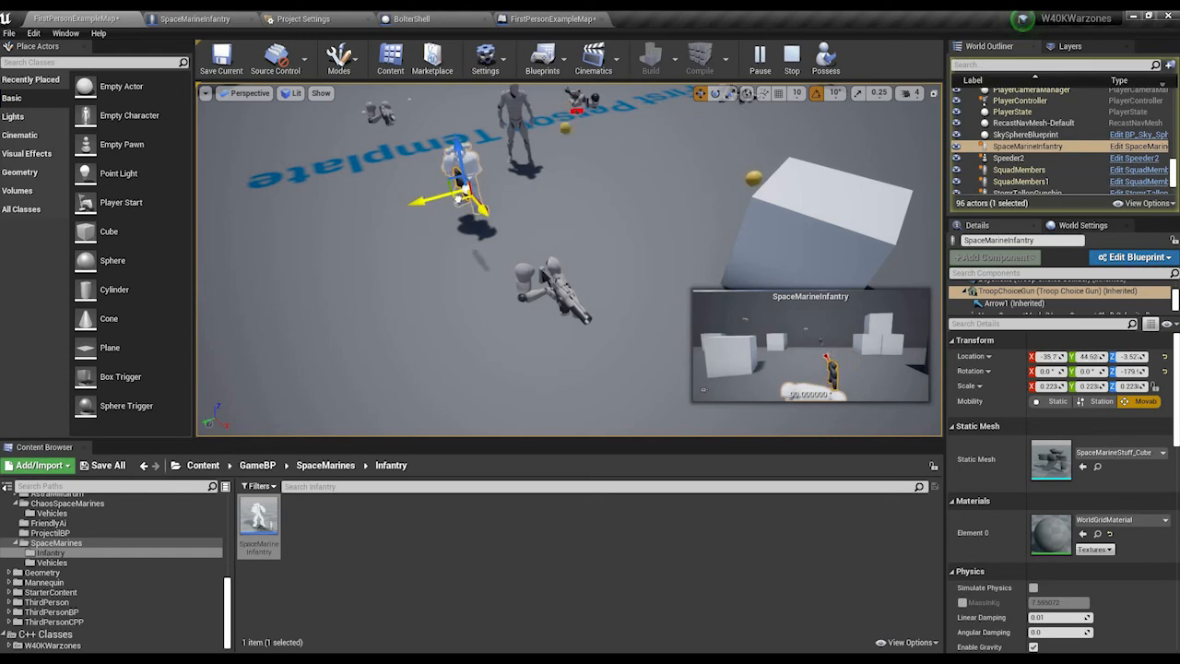
mouse_move(416, 241)
right_mouse_down()
mouse_move(362, 204)
mouse_move(370, 222)
mouse_move(416, 240)
right_mouse_up()
key("w")
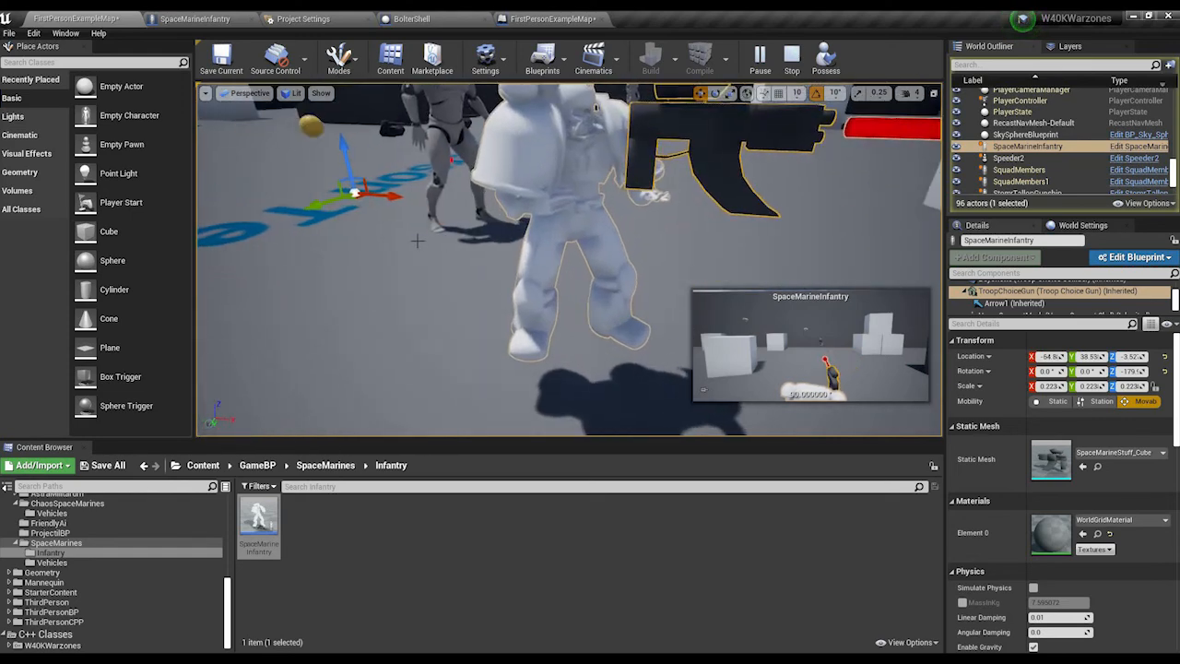
scroll(418, 241, "down", 5)
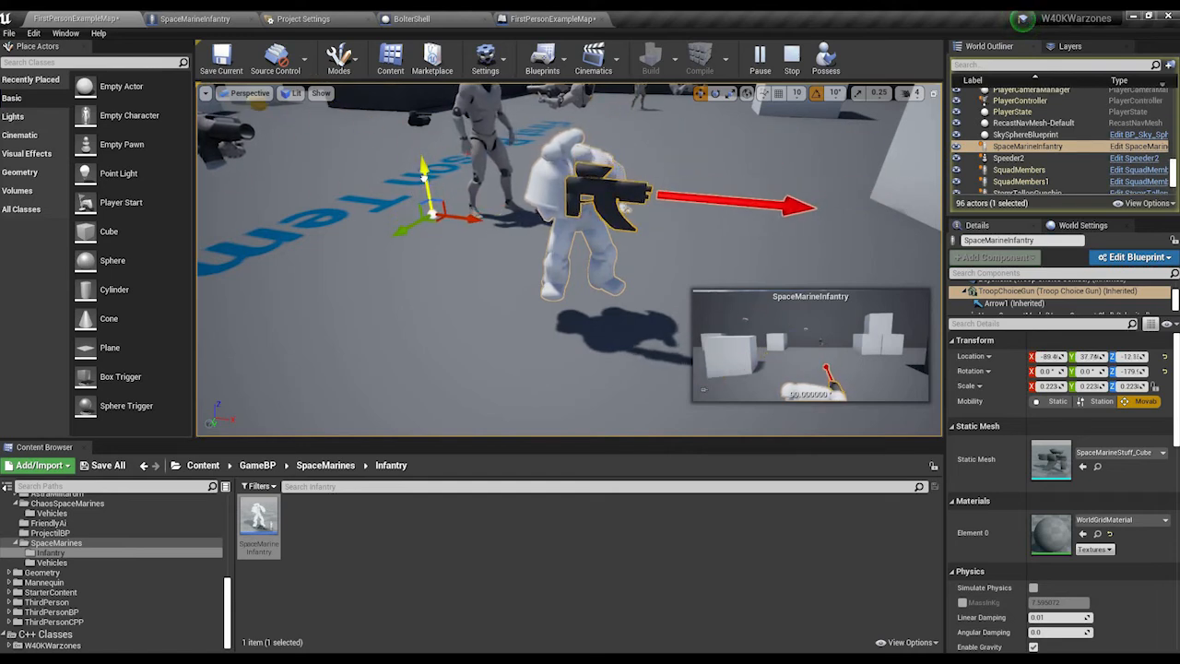
Step: Possess the marine and test-fire the gun toward the far wall with single and held shots
left_click(825, 57)
left_click(574, 276)
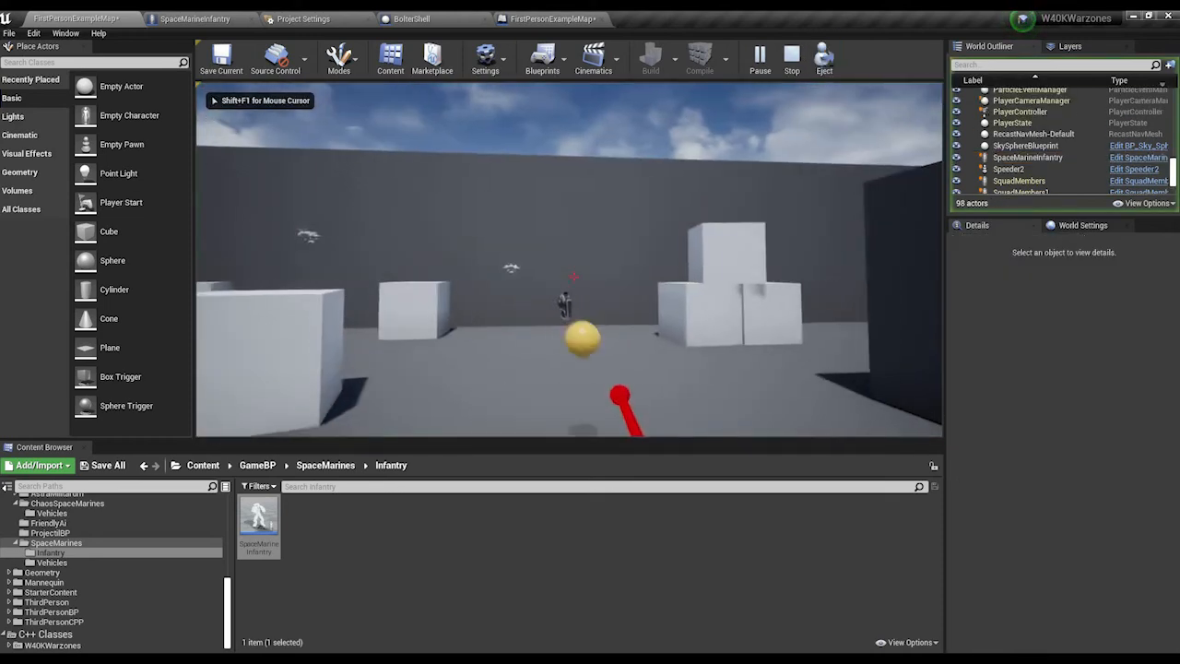
left_click(573, 276)
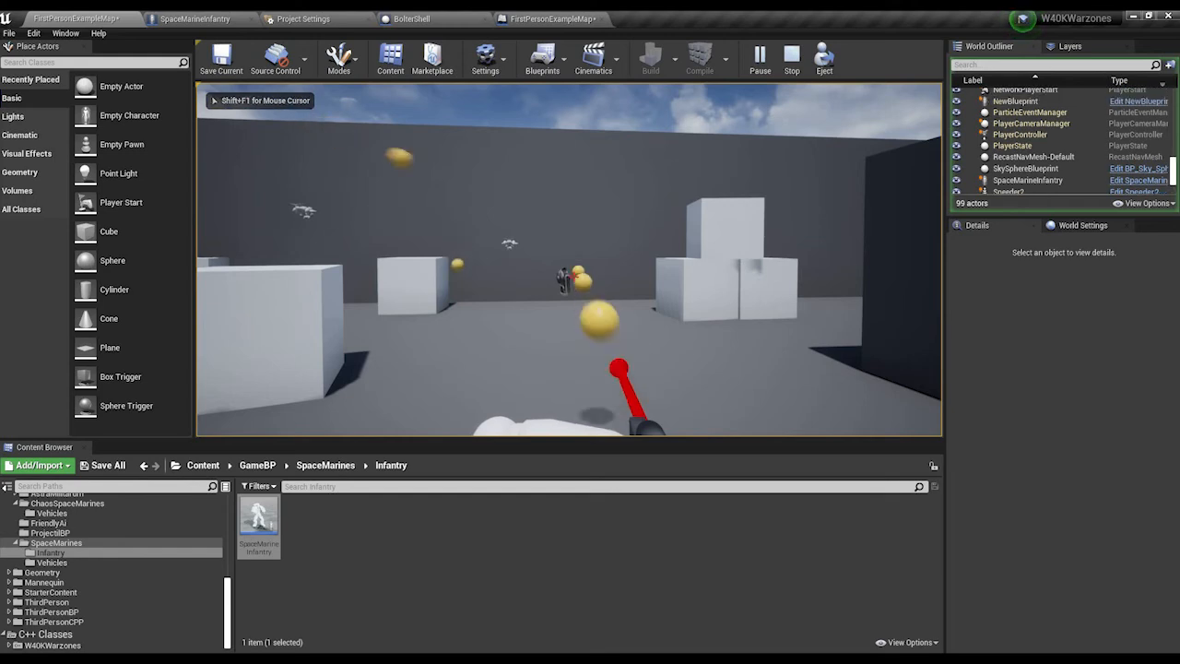
left_click(573, 276)
left_click(570, 268)
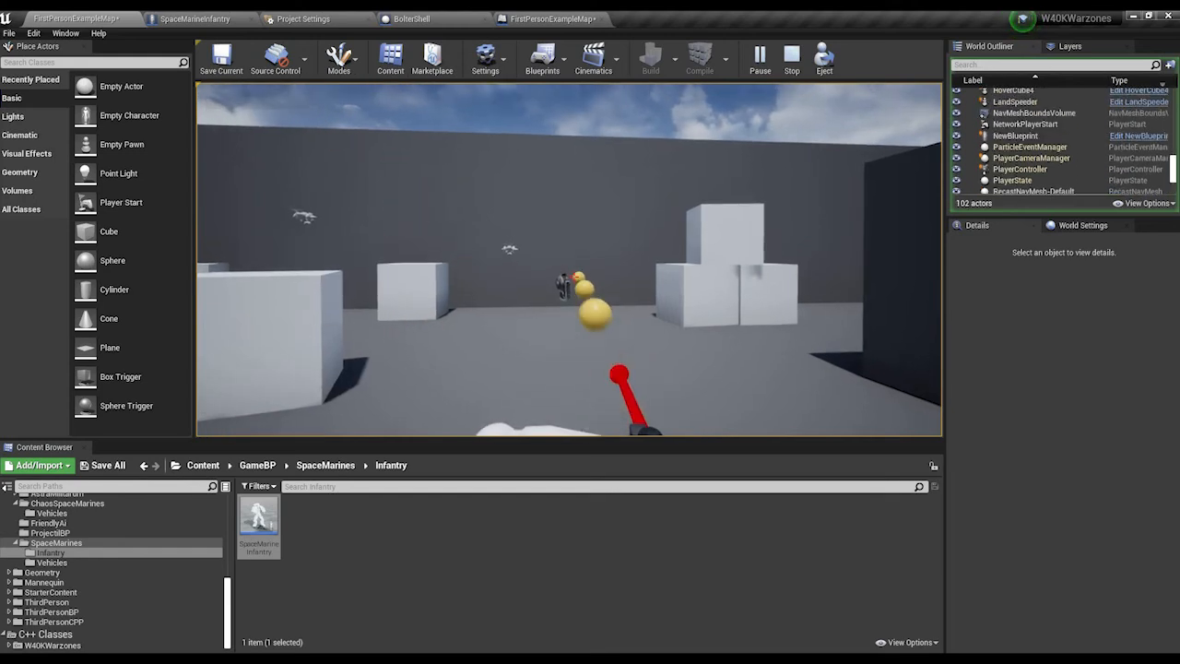
left_click(573, 277)
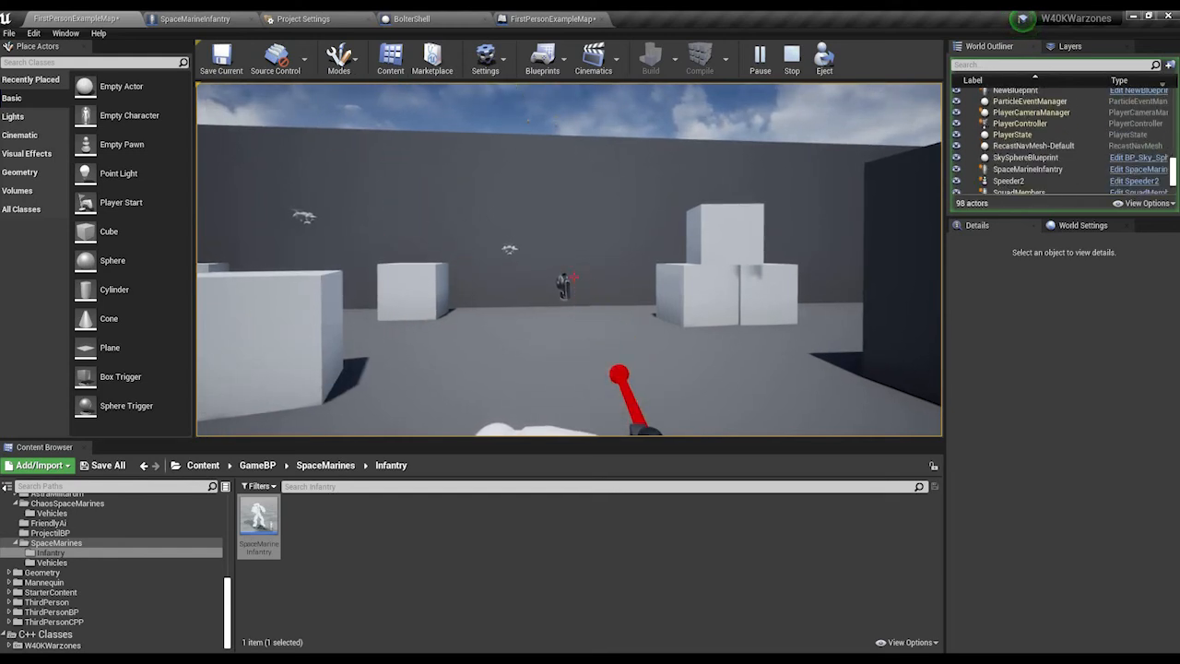
left_click(573, 276)
left_click_drag(573, 276, 574, 276)
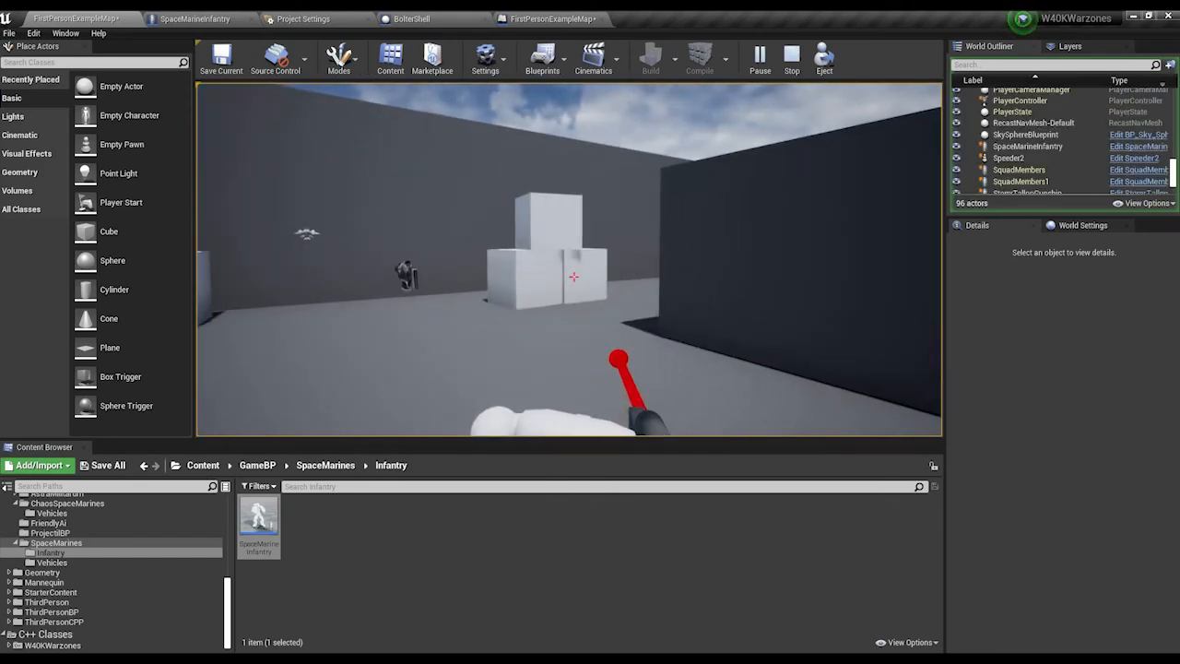
Step: Fire repeated and held shots while aiming around the level to check projectile direction, and stop the play session
left_click(574, 277)
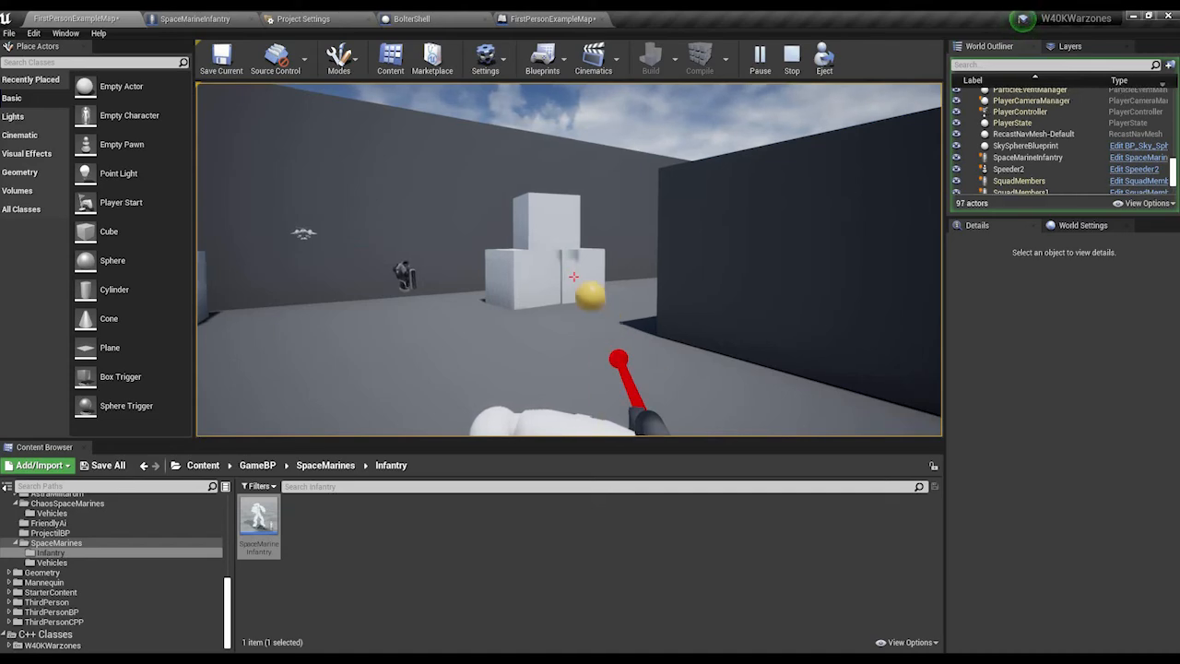
left_click(573, 276)
left_click(573, 277)
left_click(573, 276)
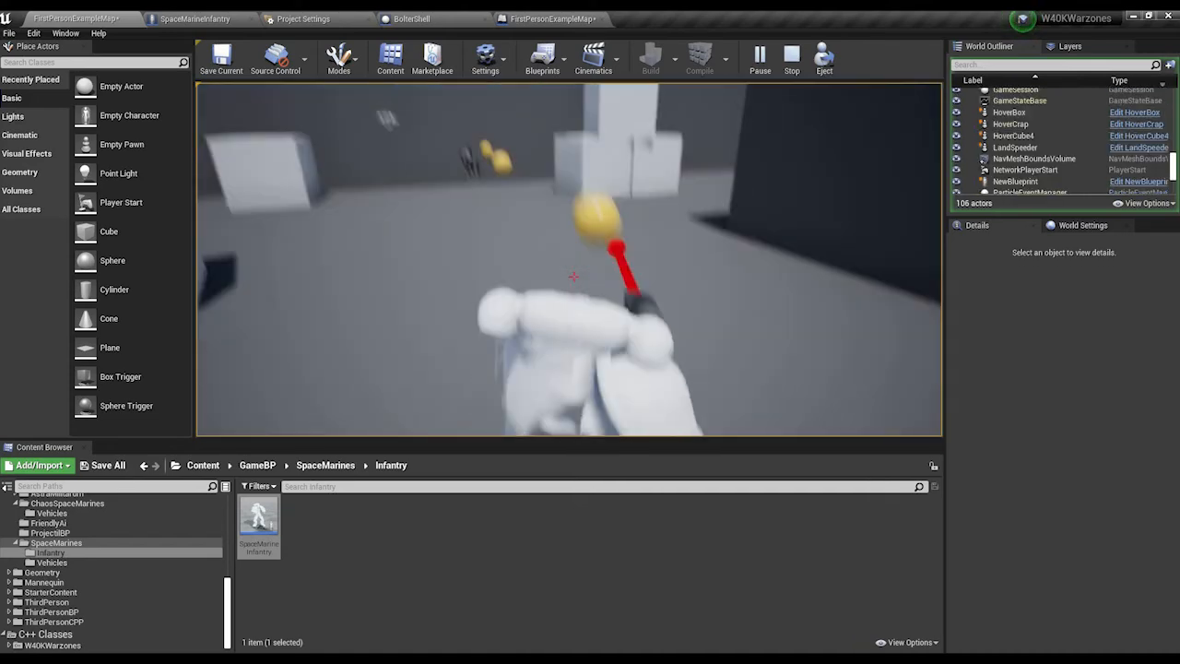
left_click(574, 276)
left_click(573, 276)
left_click(574, 276)
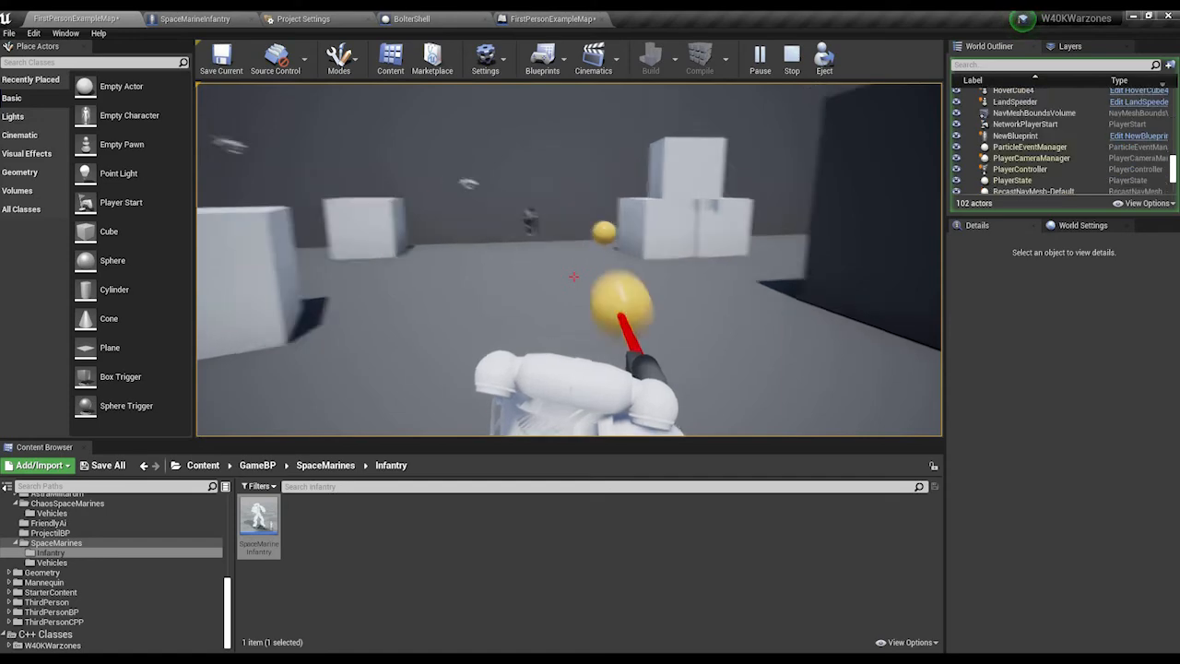
left_click(573, 276)
left_click(573, 277)
left_click(573, 276)
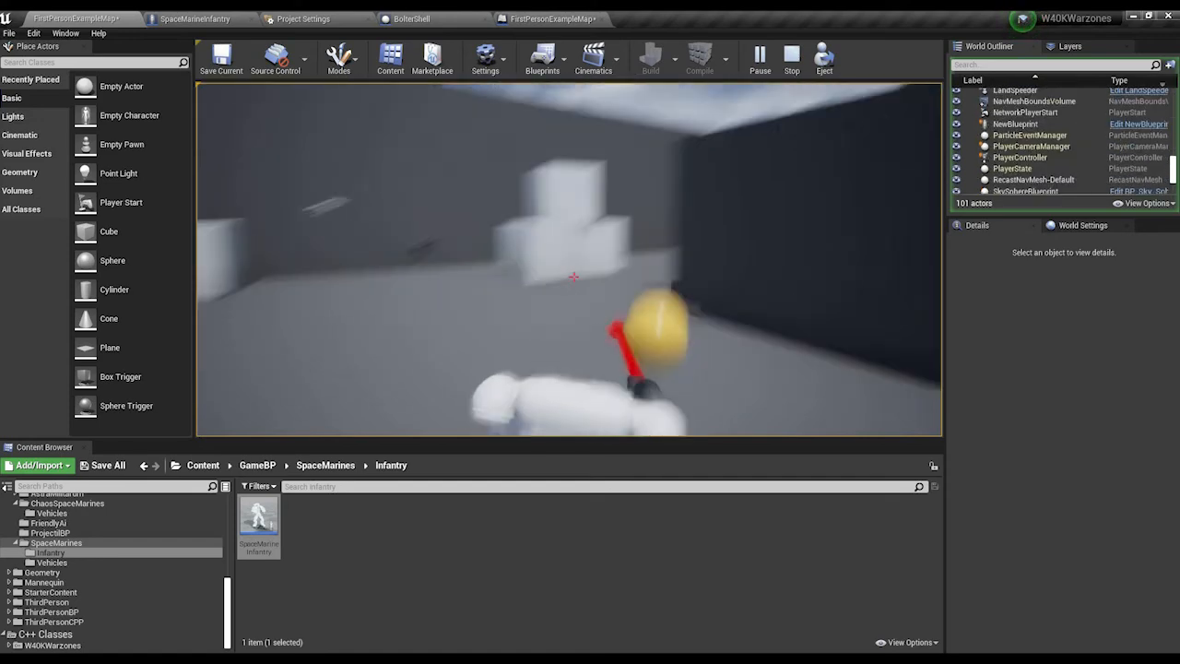
left_click(573, 276)
left_click_drag(573, 276, 573, 276)
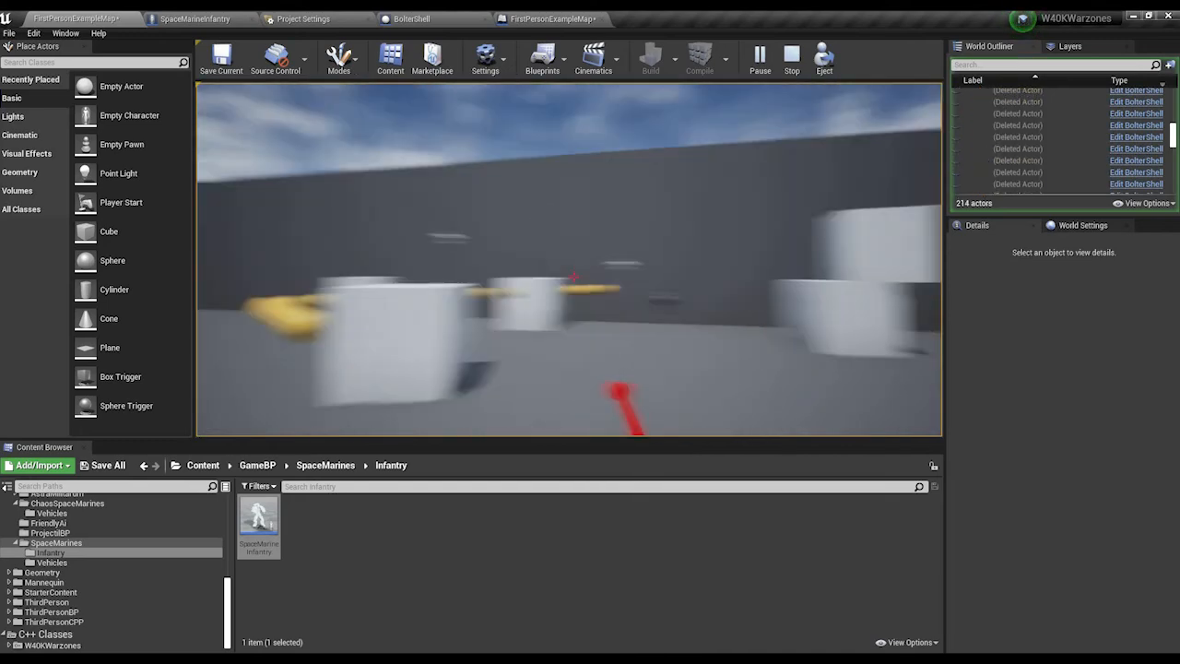
key("Escape")
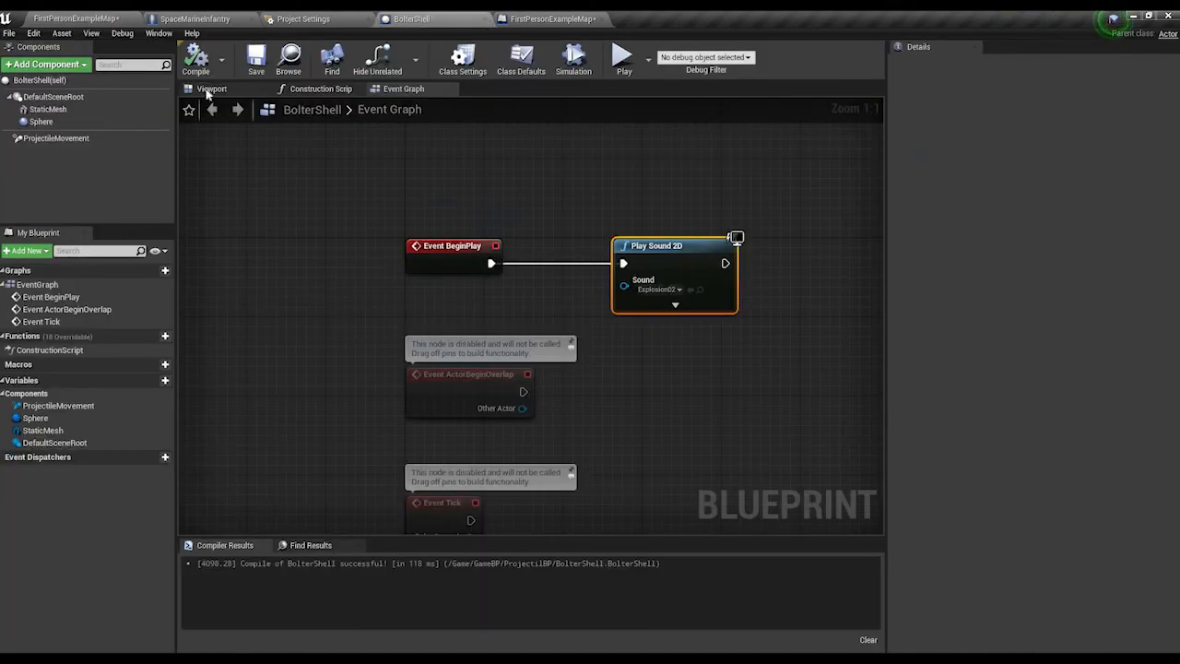
Step: Inspect the BolterShell Blueprint's mesh in its viewport and enable Rotation Remains Vertical on ProjectileMovement
left_click(211, 88)
left_click(47, 108)
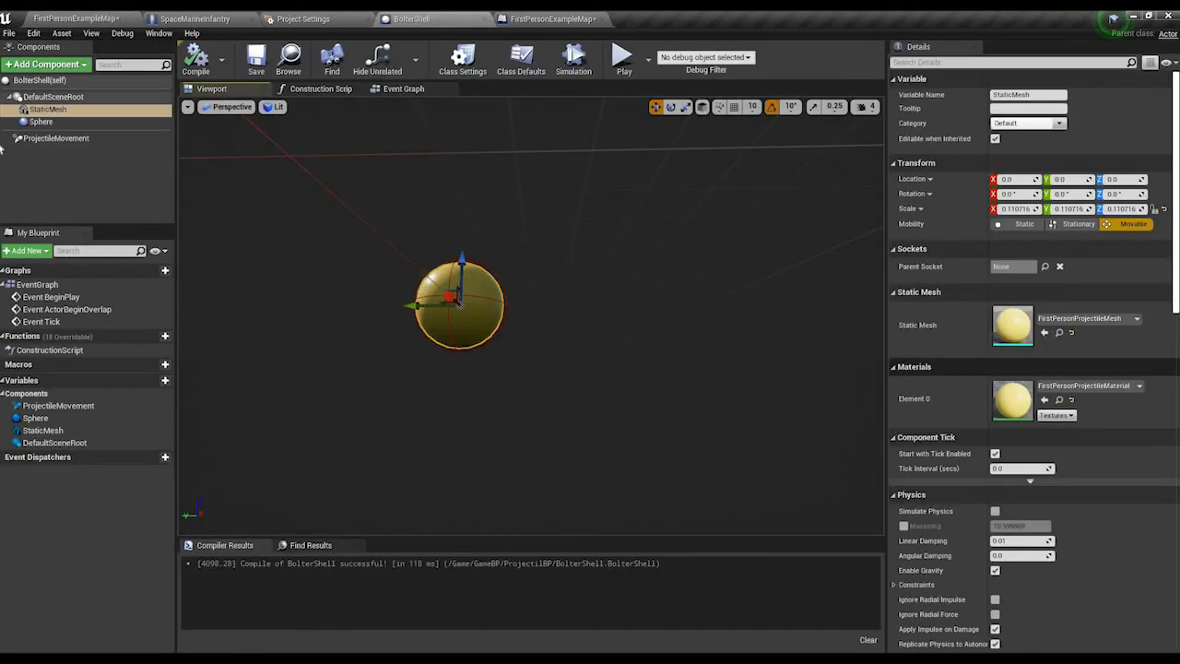
left_click(55, 137)
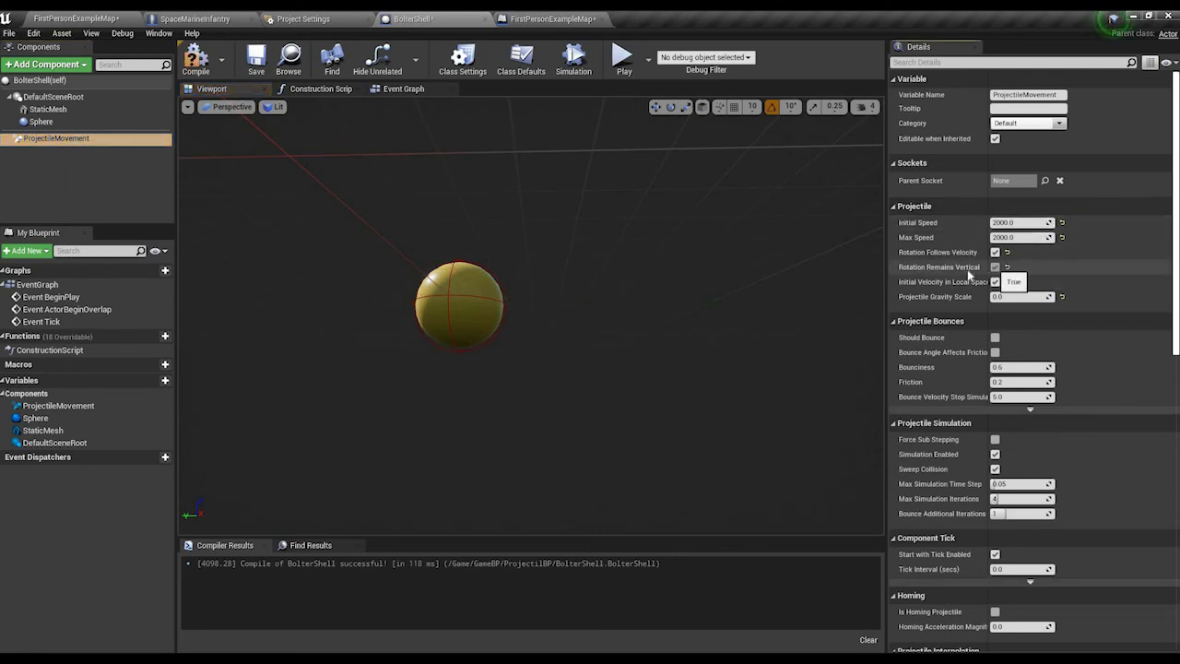
Step: Play-test the BolterShell change in a preview window by firing and looking around, and end the preview
left_click(624, 60)
left_click(606, 246)
left_click(606, 245)
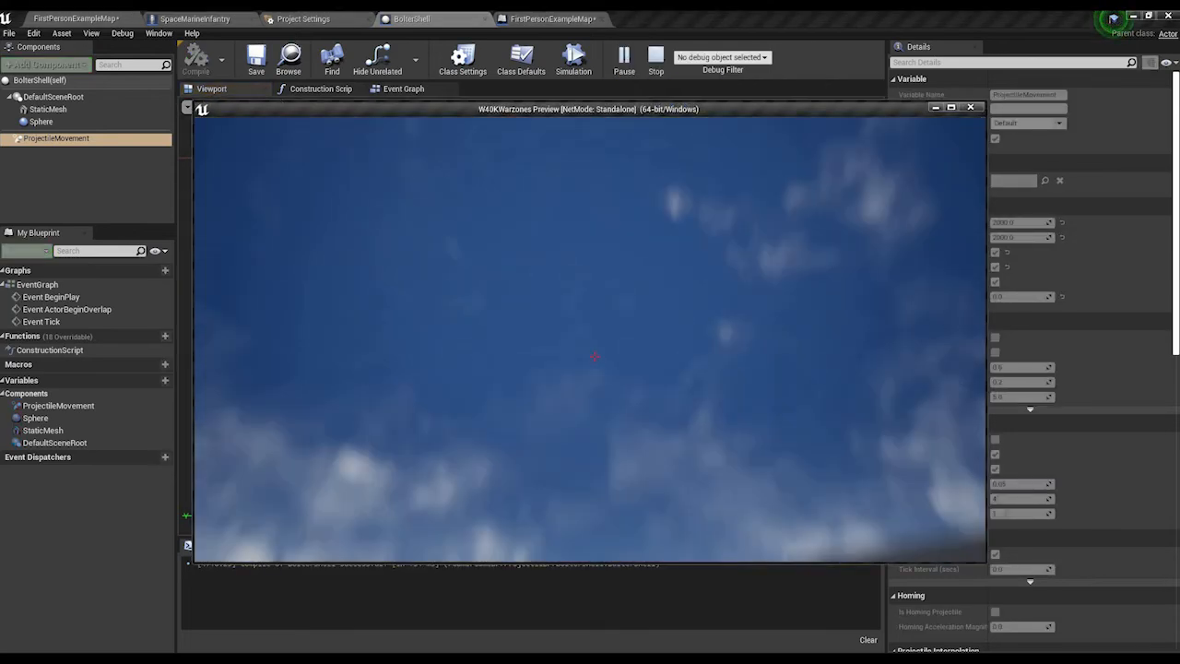
left_click(594, 356)
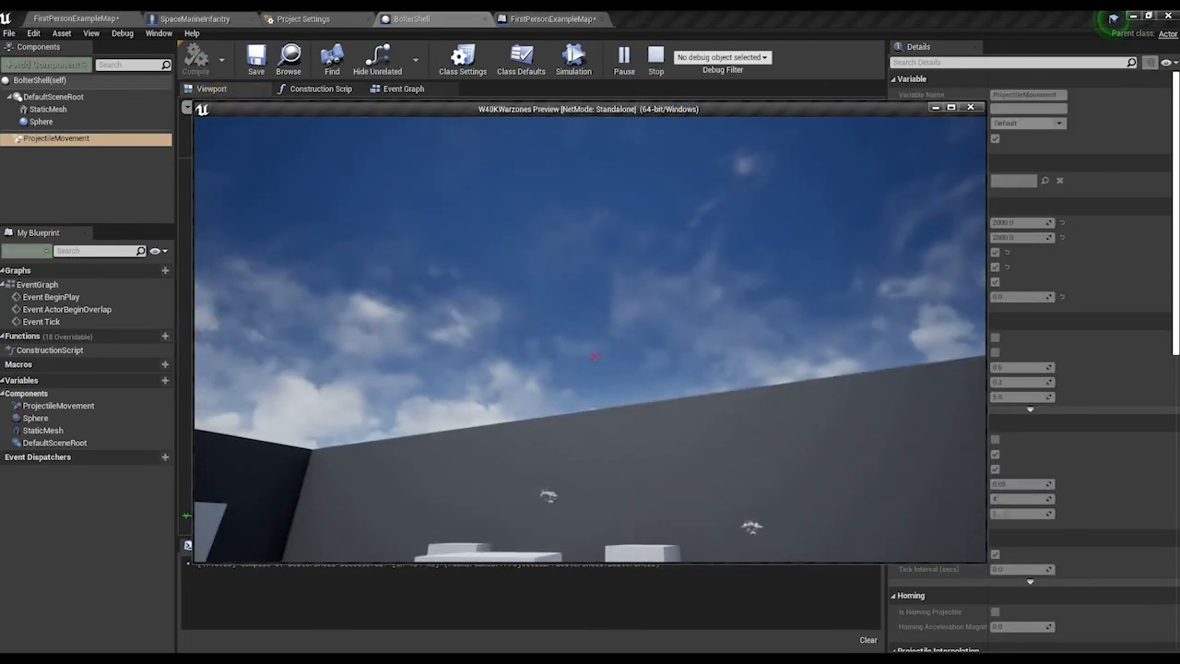
left_click(594, 355)
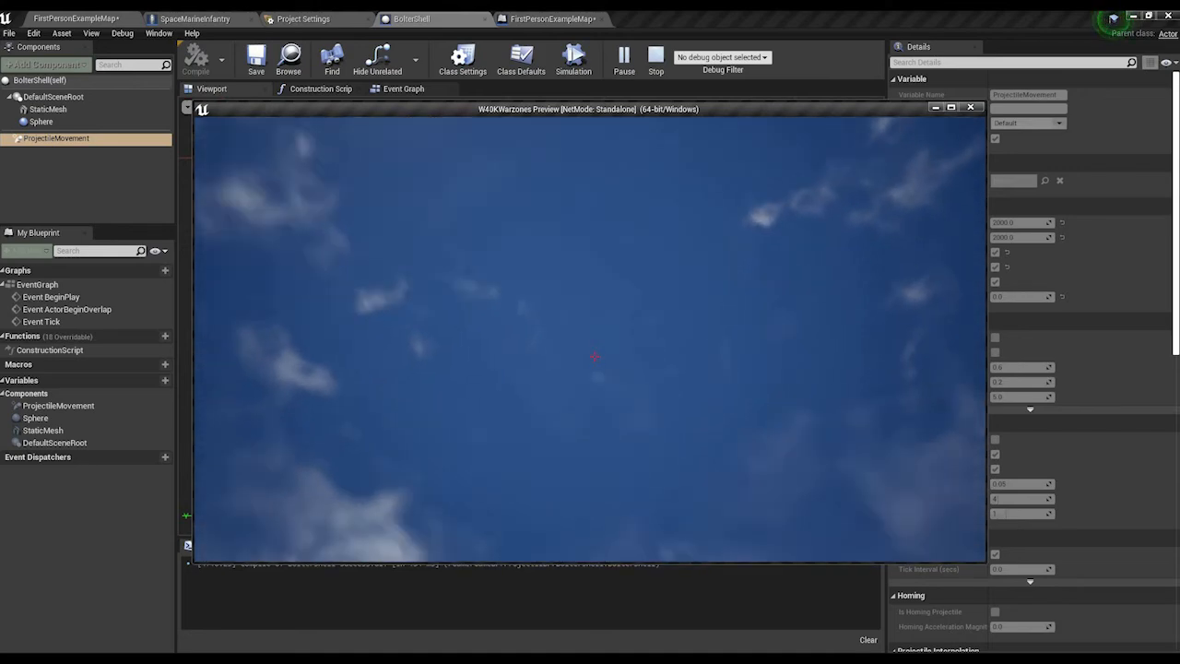
key("Escape")
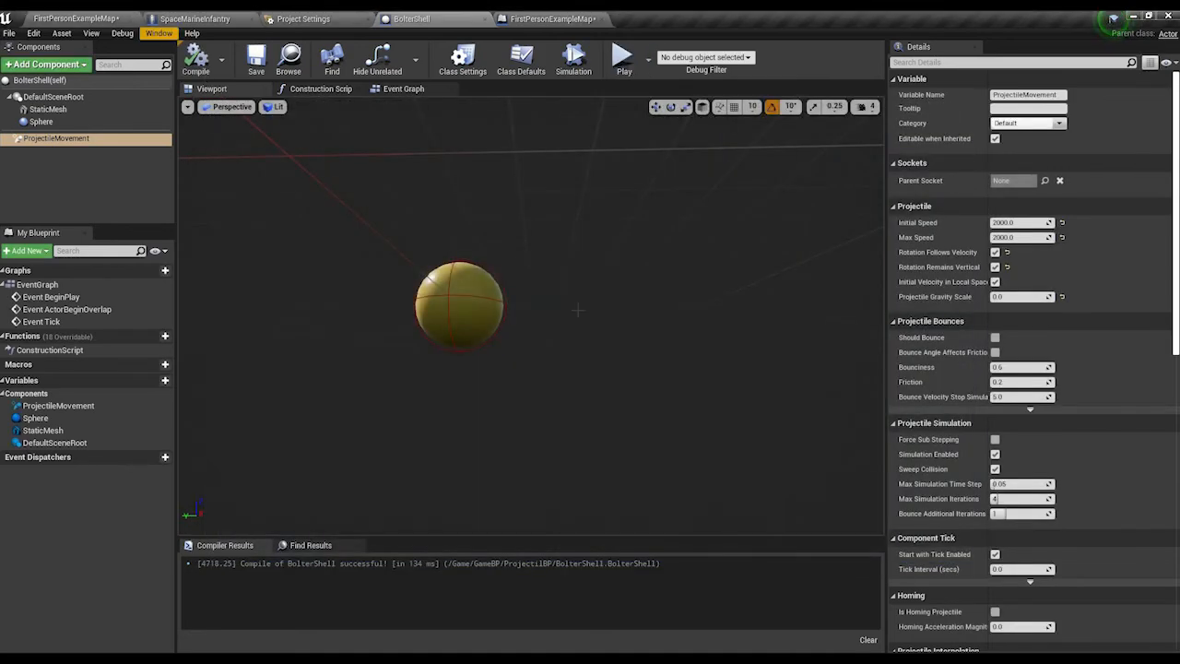
Step: Play the level from FirstPersonExampleMap, eject from the character, and select the running SpaceMarineInfantry's Arrow1 component
left_click(134, 18)
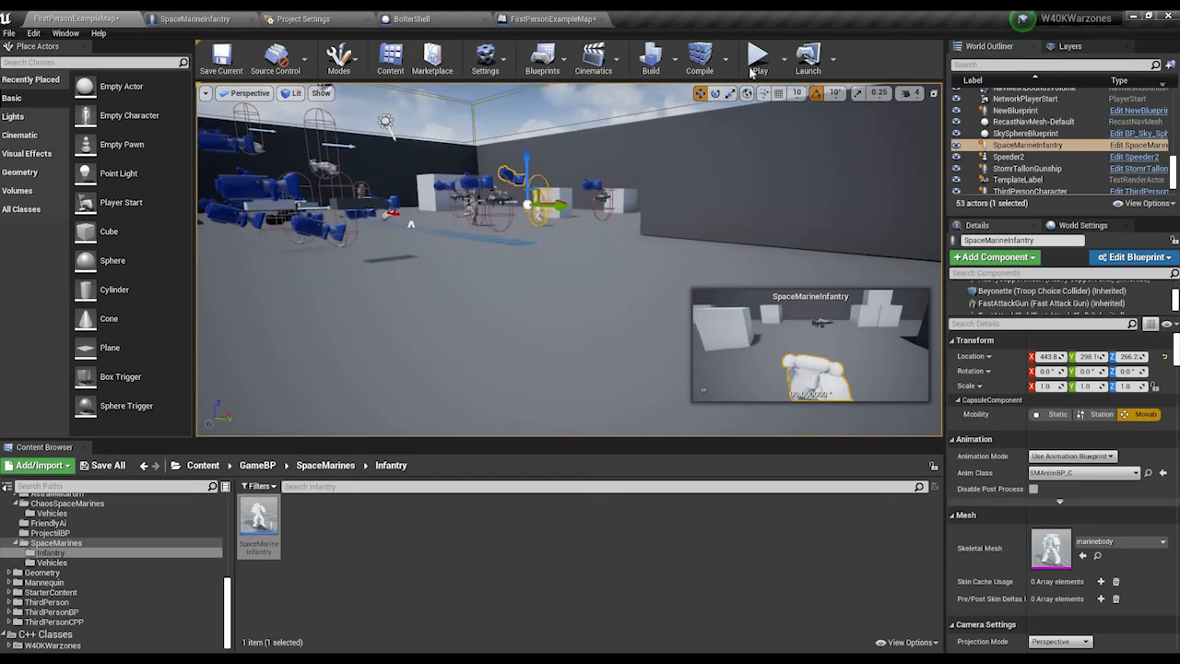
left_click(760, 58)
left_click(824, 60)
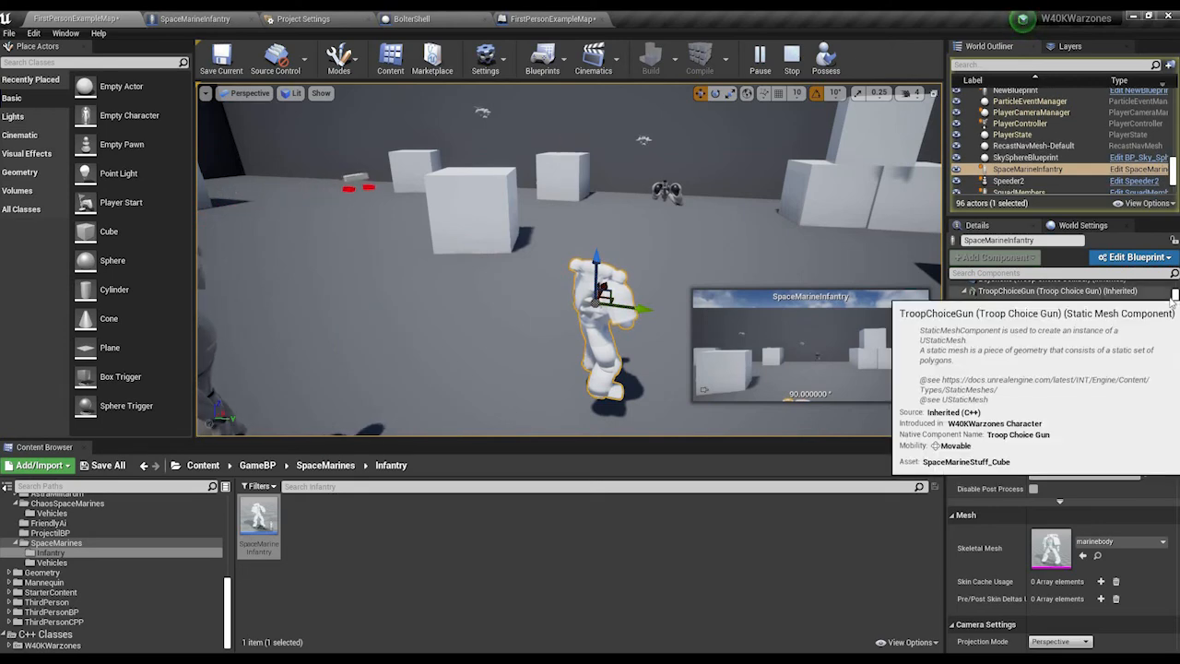
scroll(1097, 297, "down", 2)
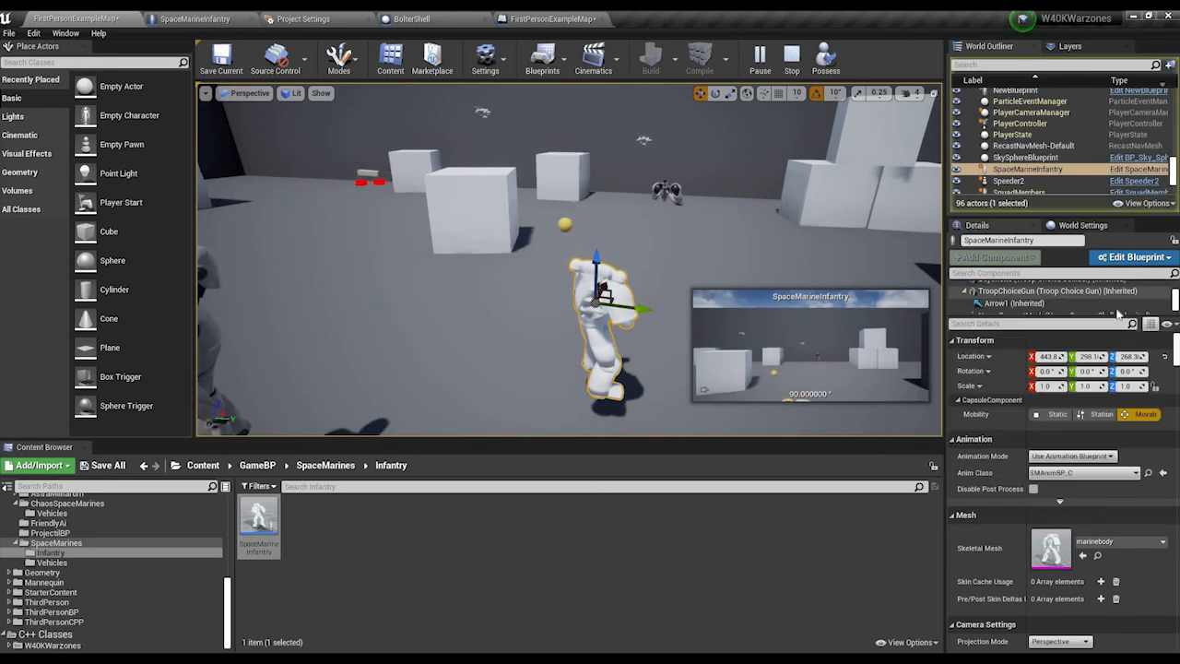
scroll(1087, 301, "down", 3)
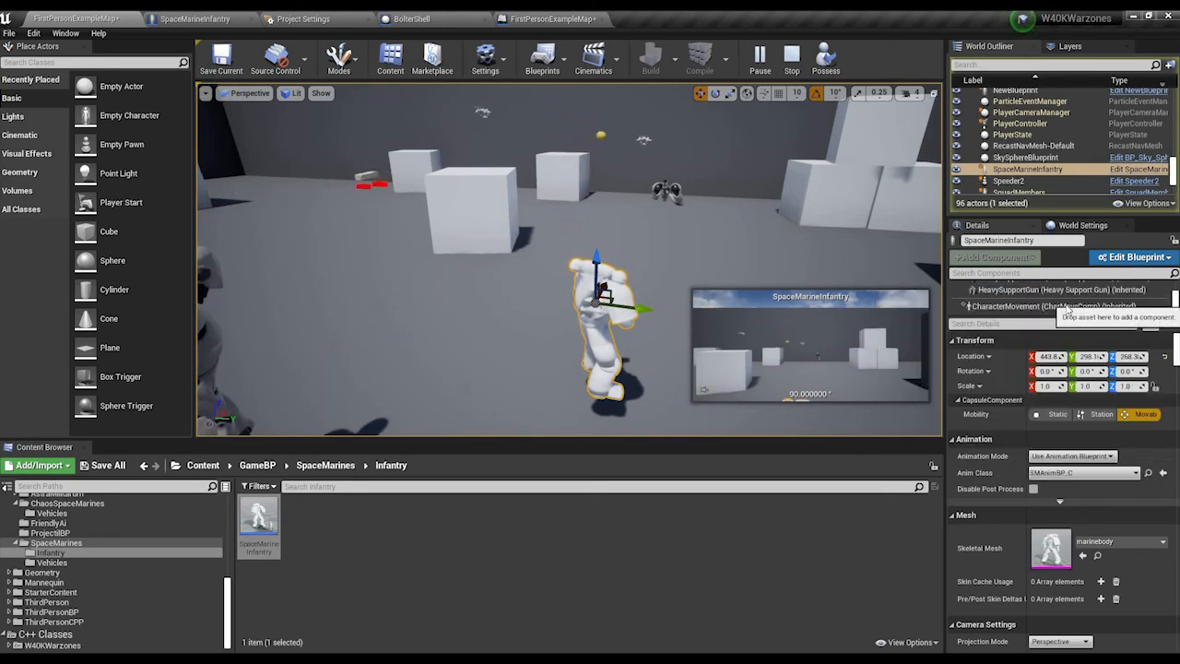
scroll(1067, 293, "up", 3)
left_click(1012, 285)
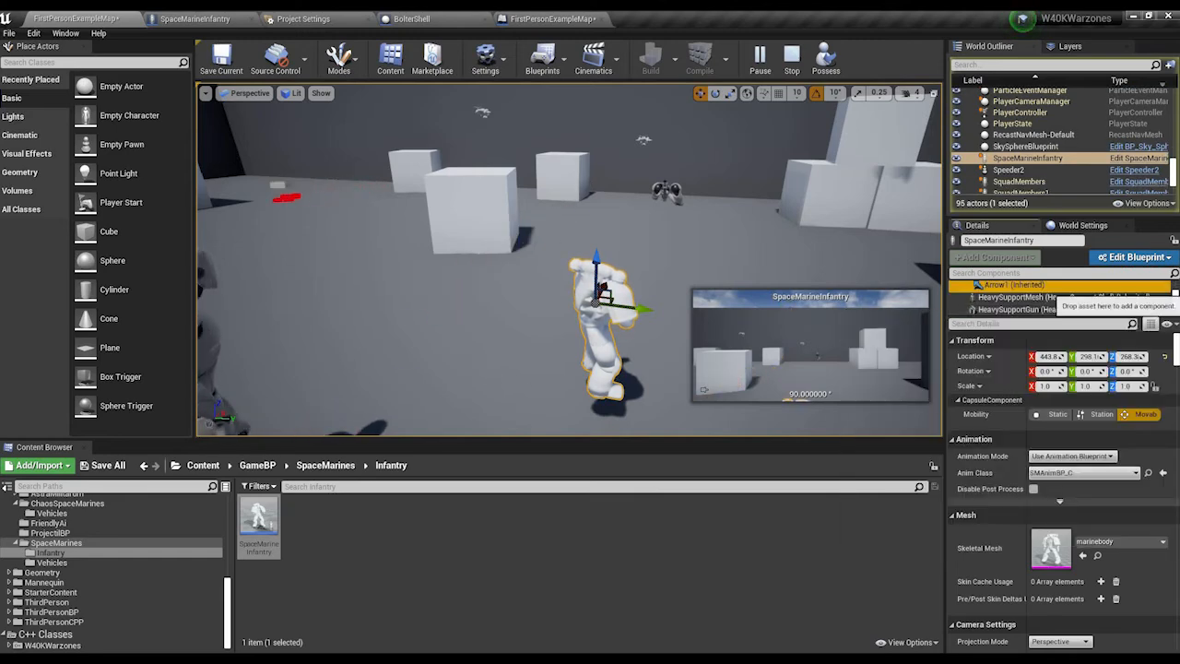
Step: Select and focus on the running marine's detached gun beneath the floor, and examine where Arrow1 sits relative to it
right_click_drag(572, 277, 571, 323)
left_click(571, 318)
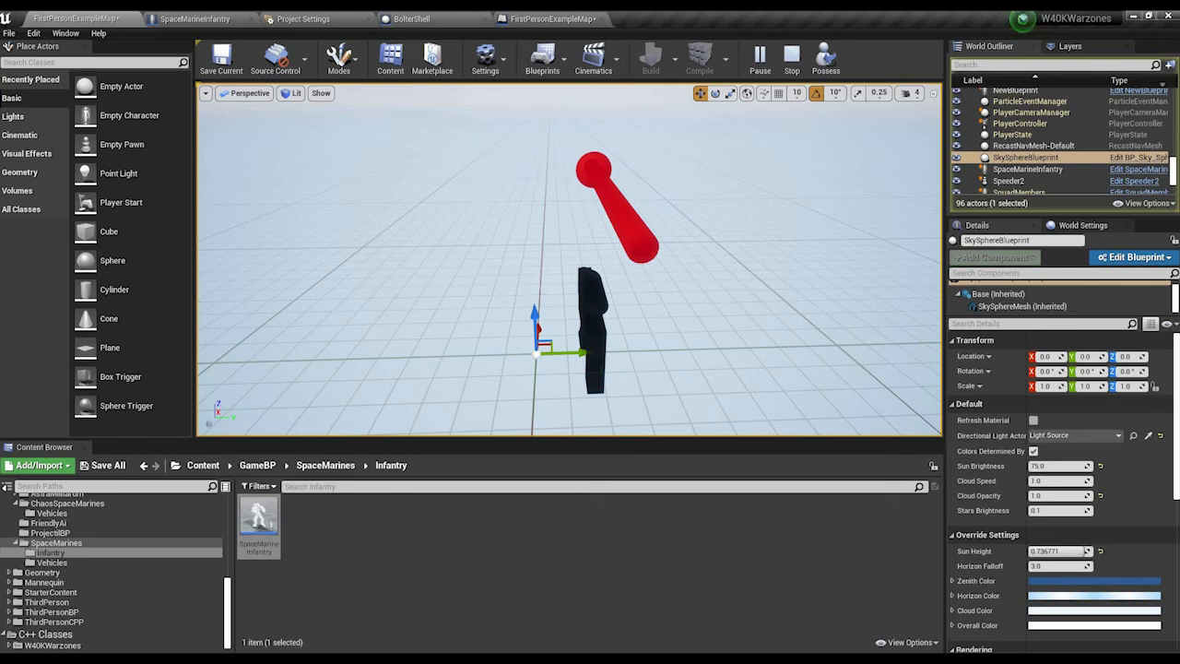
left_click(592, 318)
key("f")
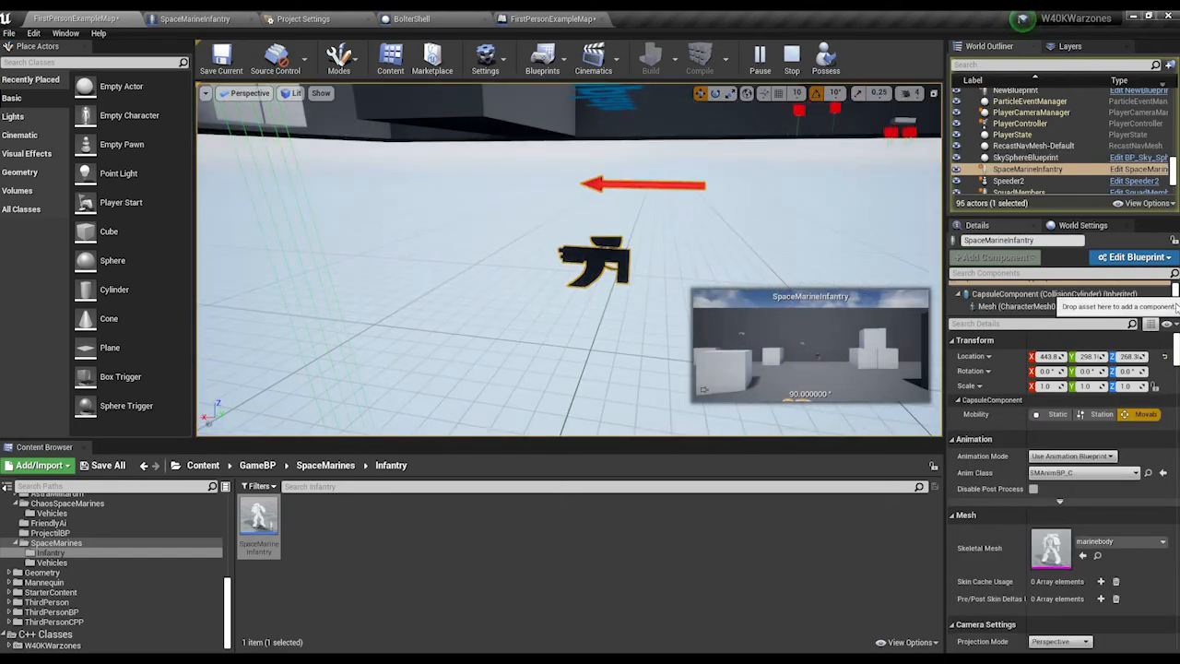
scroll(1097, 300, "down", 3)
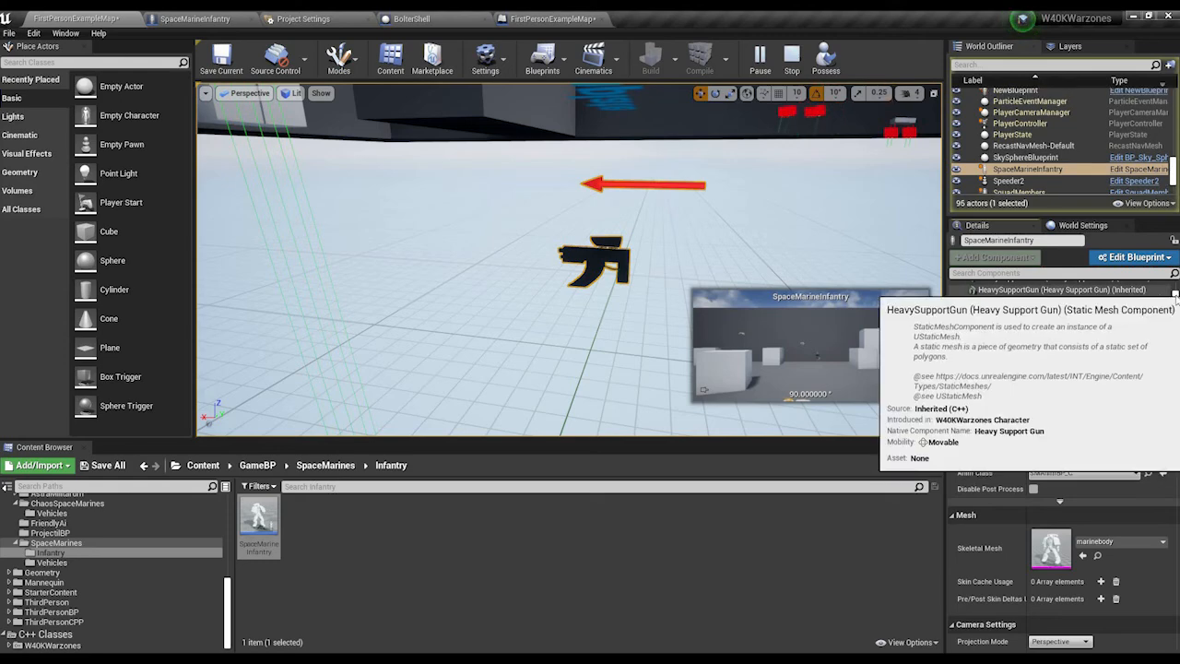
scroll(1130, 301, "up", 2)
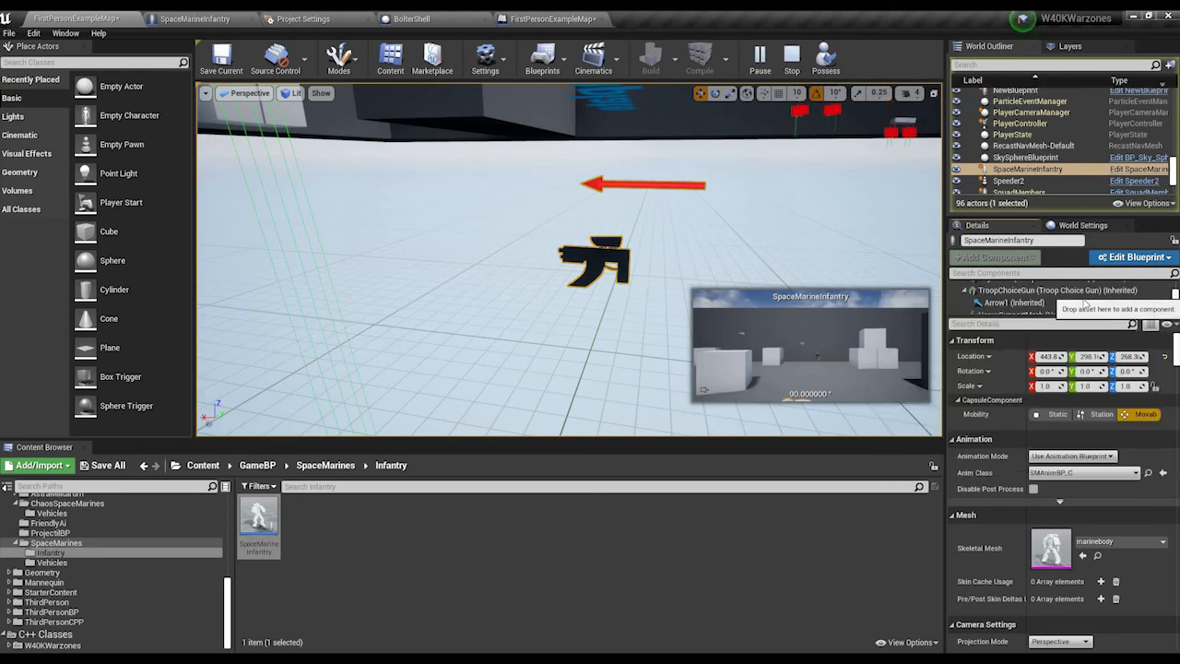
left_click(1078, 303)
right_click_drag(529, 190, 668, 258)
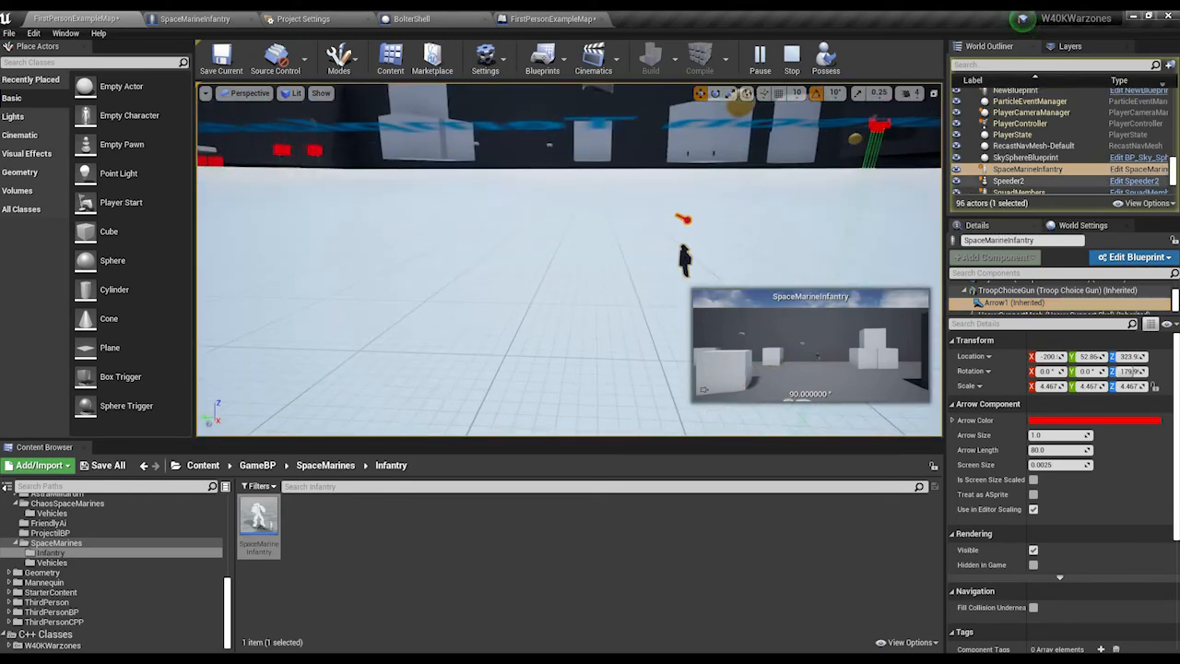
Step: Move the running marine's TroopChoiceGun up beside the body, to about X 40, Y 10, Z -88, and possess the character
left_click(1060, 290)
key("f")
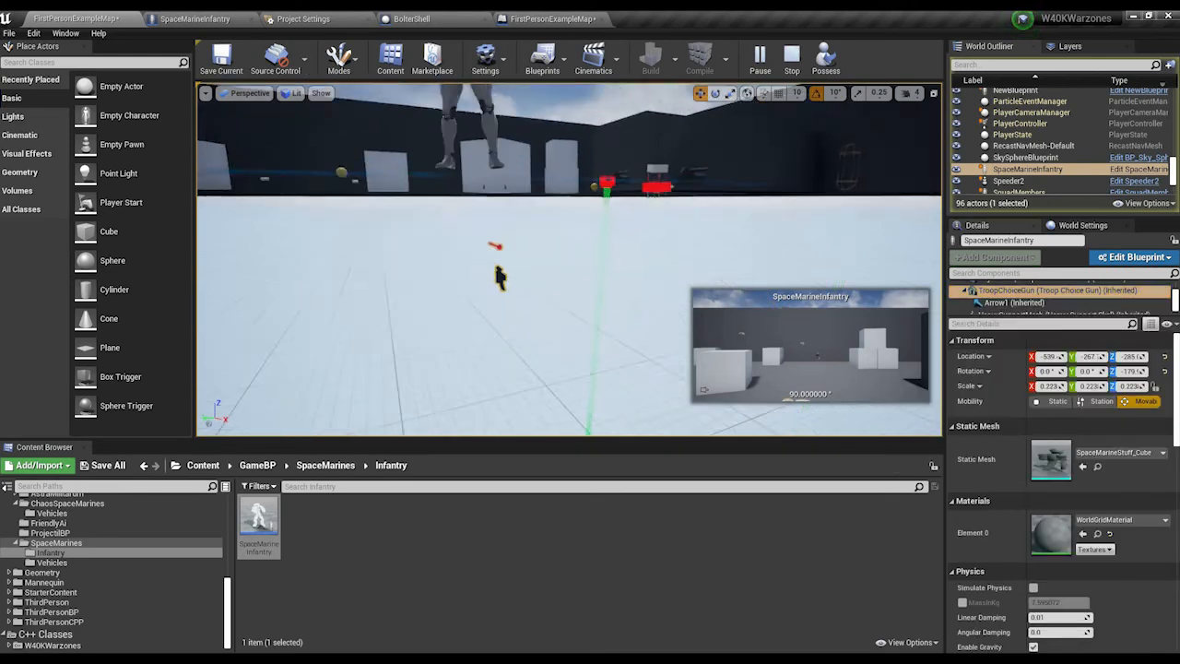
key("w")
mouse_move(569, 258)
right_mouse_down()
mouse_move(585, 262)
mouse_move(521, 258)
mouse_move(553, 318)
mouse_move(551, 260)
right_mouse_up()
key("s")
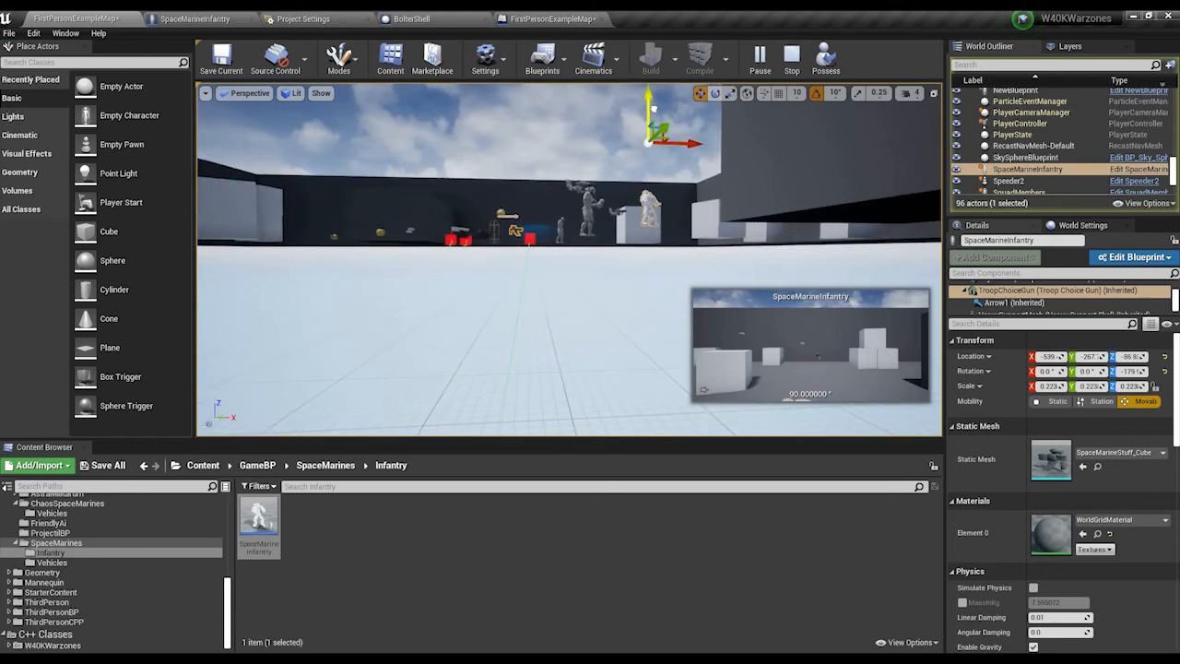
key("w")
right_click_drag(456, 230, 502, 318)
key("s")
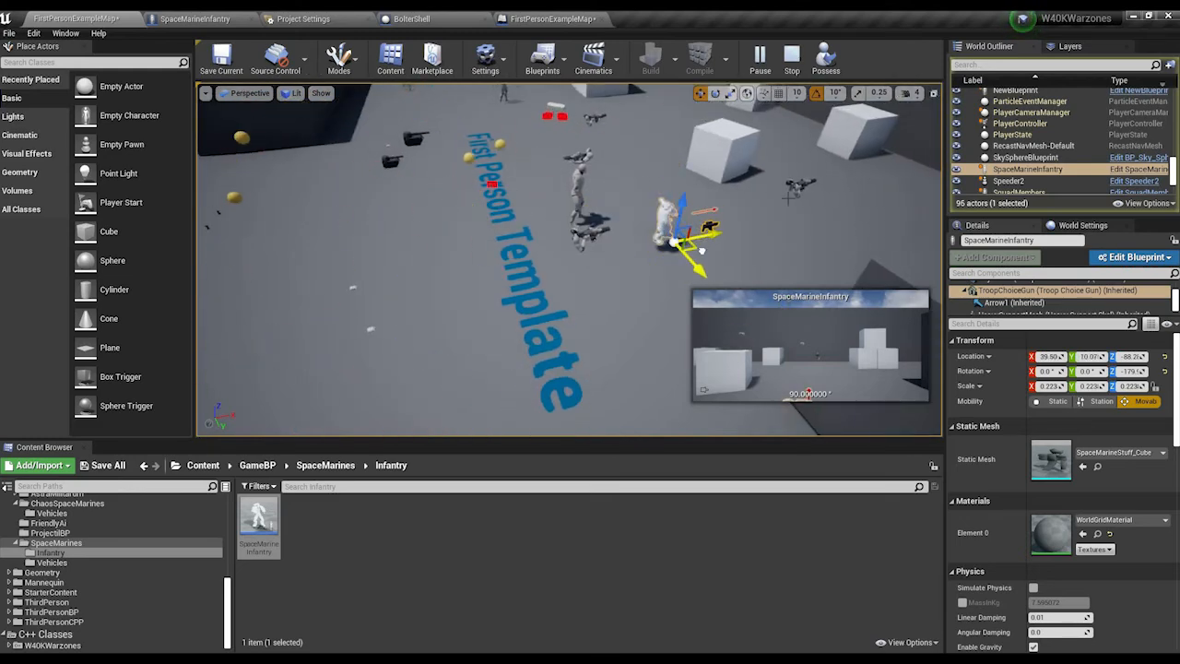
left_click(825, 61)
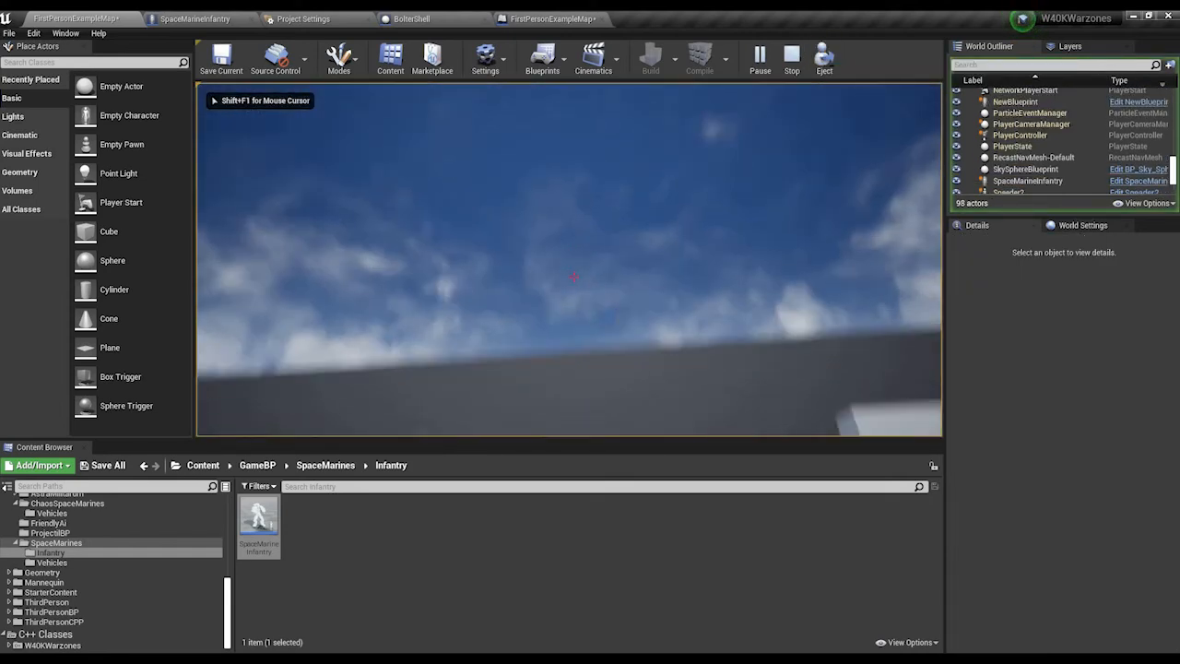
Step: Test-fire the possessed marine's weapon while aiming toward the sky, and end the play session
left_click(574, 276)
left_click(573, 276)
left_click(573, 277)
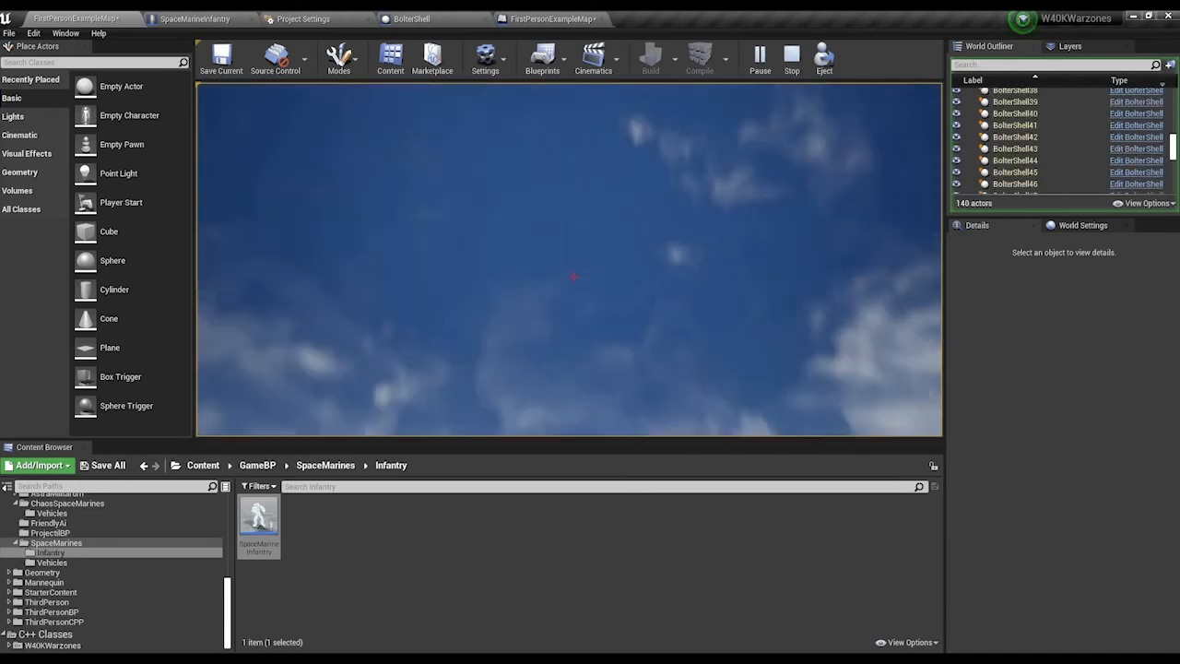
key("Escape")
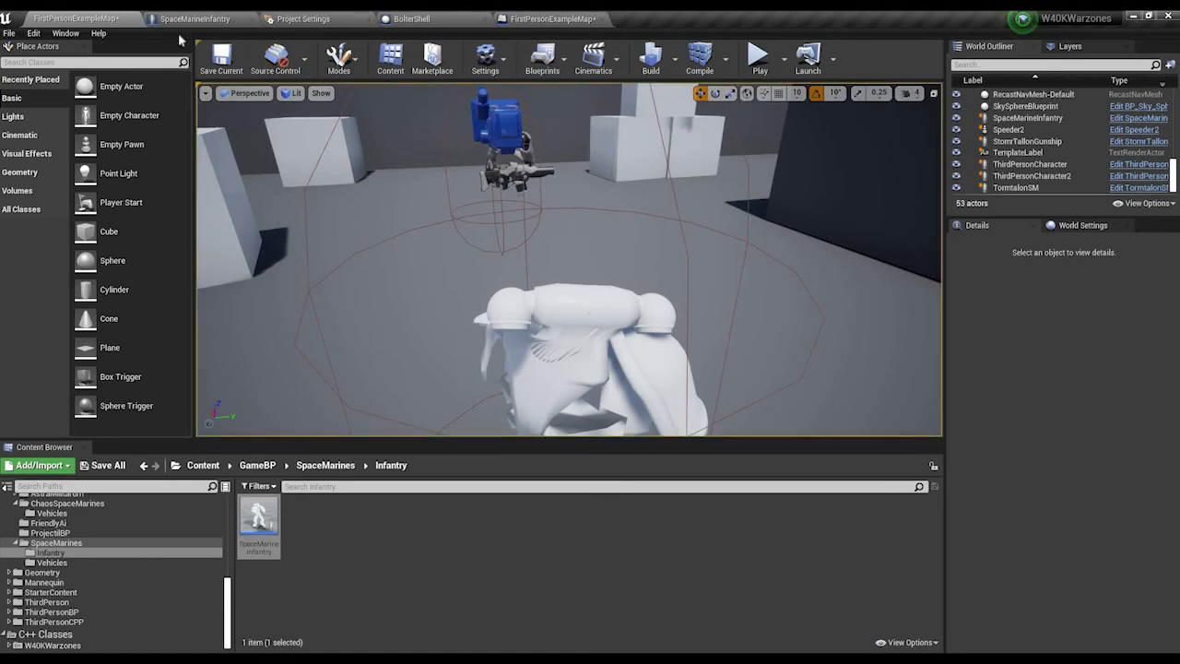
Step: Open the SpaceMarineInfantry Blueprint's viewport and inspect the body Mesh and TroopChoiceGun components
left_click(195, 18)
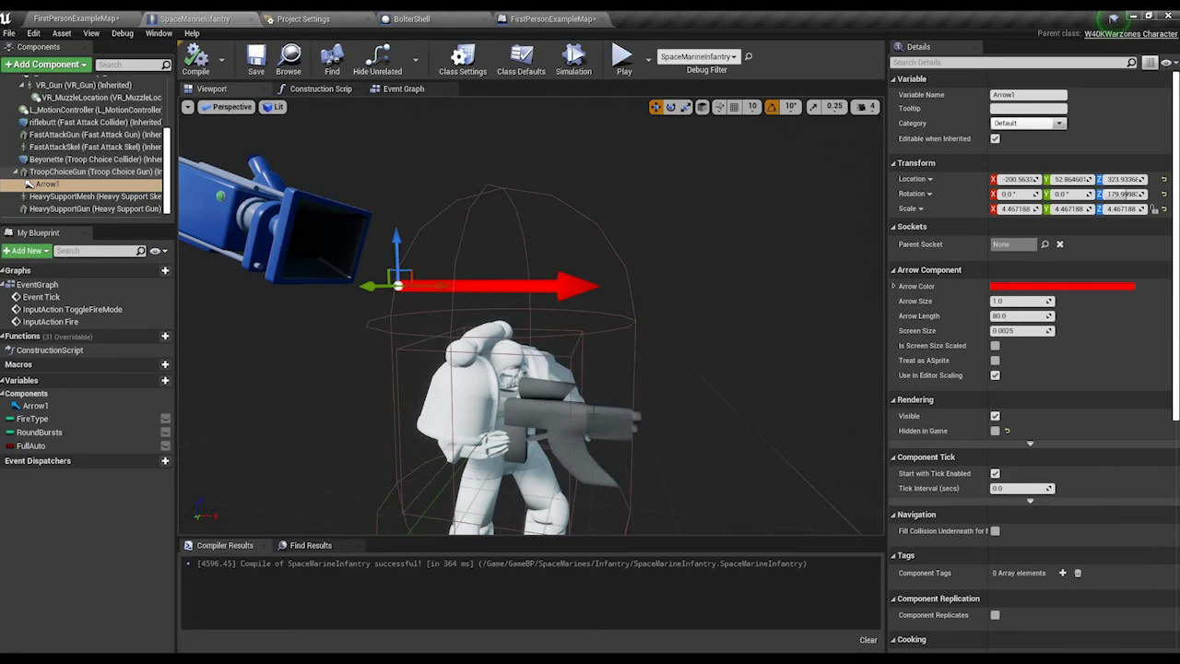
left_click(495, 378)
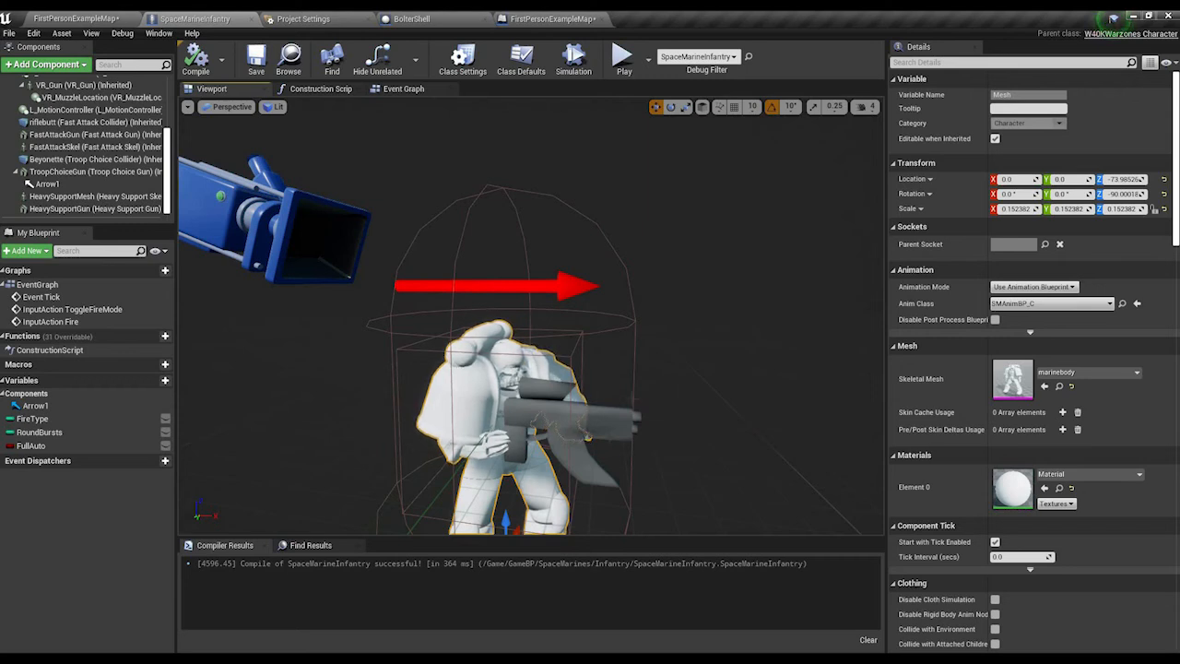
left_click(566, 420)
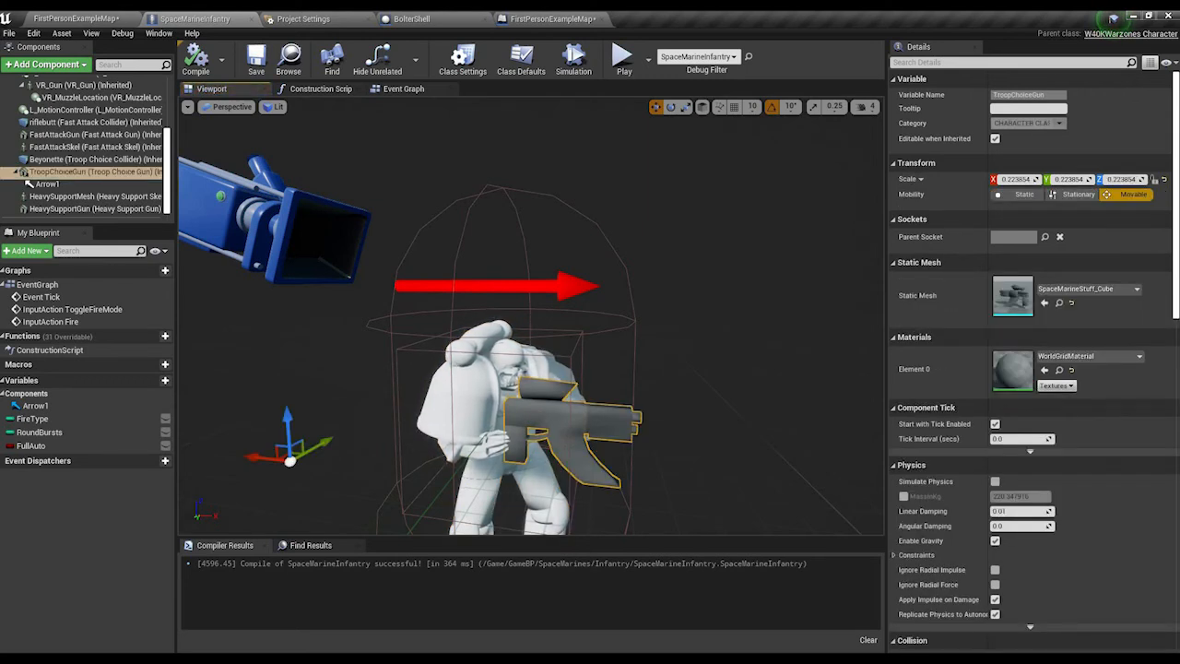
Step: Switch to Visual Studio, review the OnFire projectile-spawning code in W40KWarzonesCharacter.cpp, and return to the Unreal Blueprint
mouse_move(497, 658)
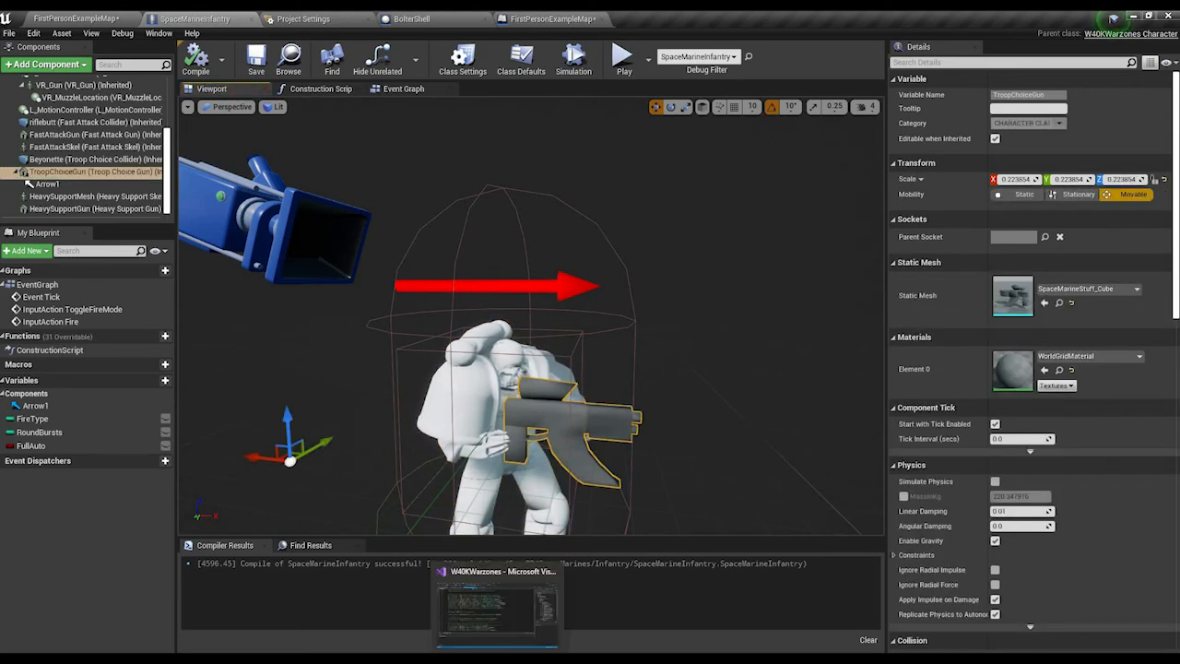
left_click(498, 658)
scroll(388, 361, "down", 8)
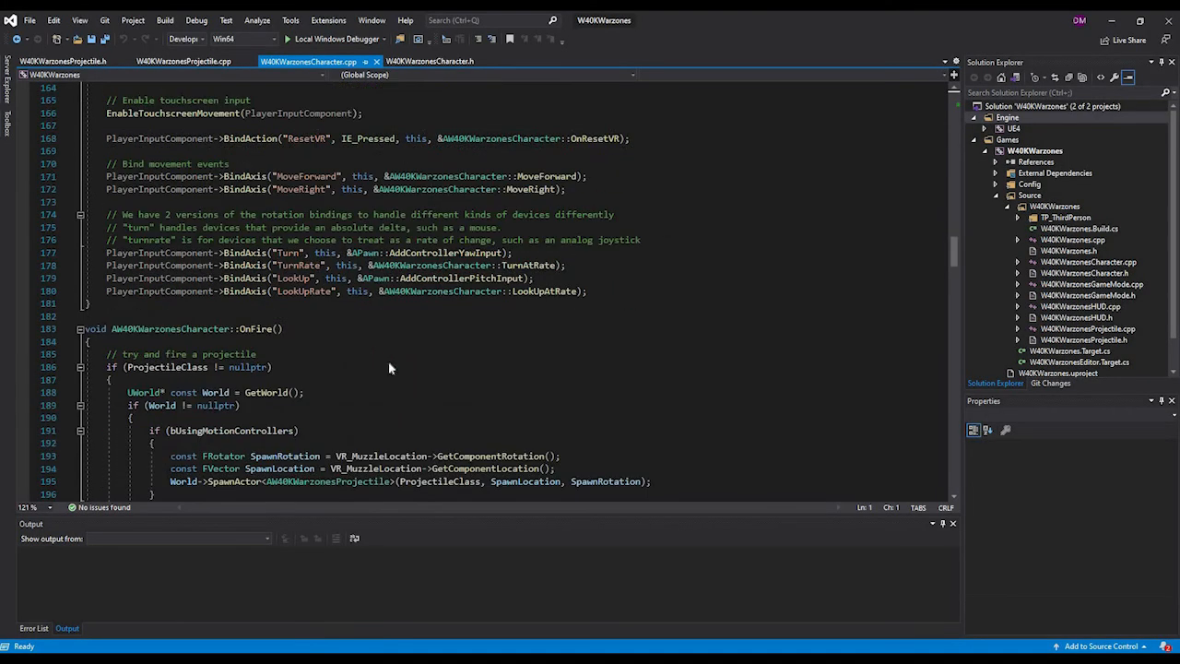
scroll(388, 360, "up", 3)
scroll(382, 369, "down", 4)
scroll(381, 380, "down", 7)
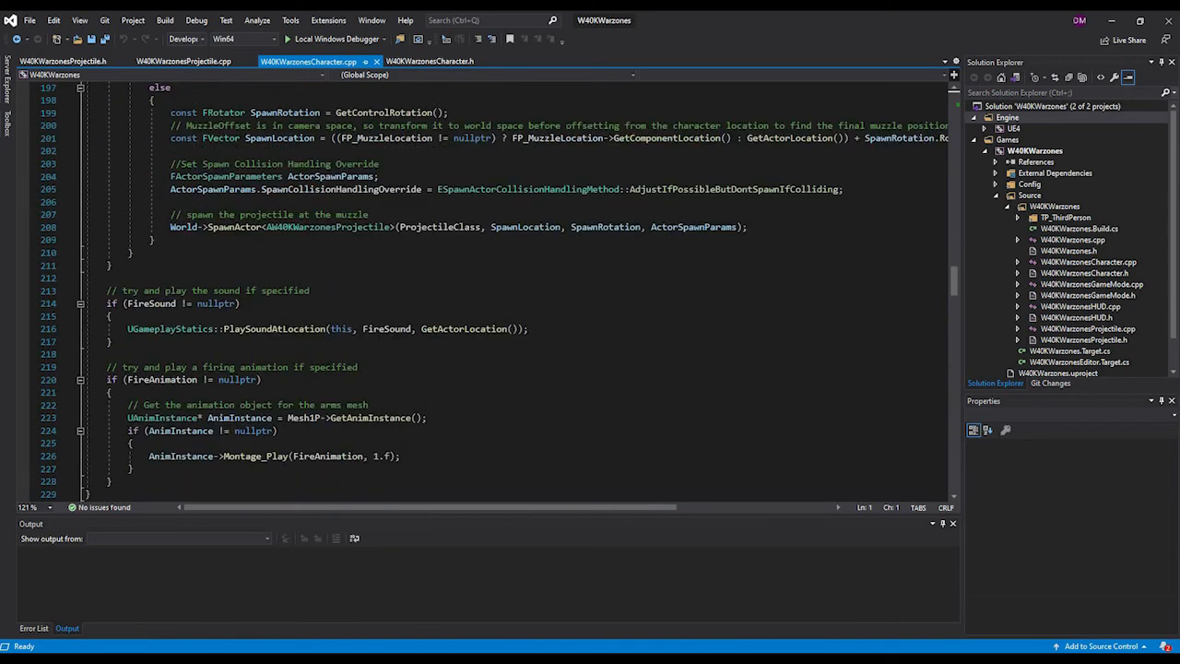
key("alt+Tab")
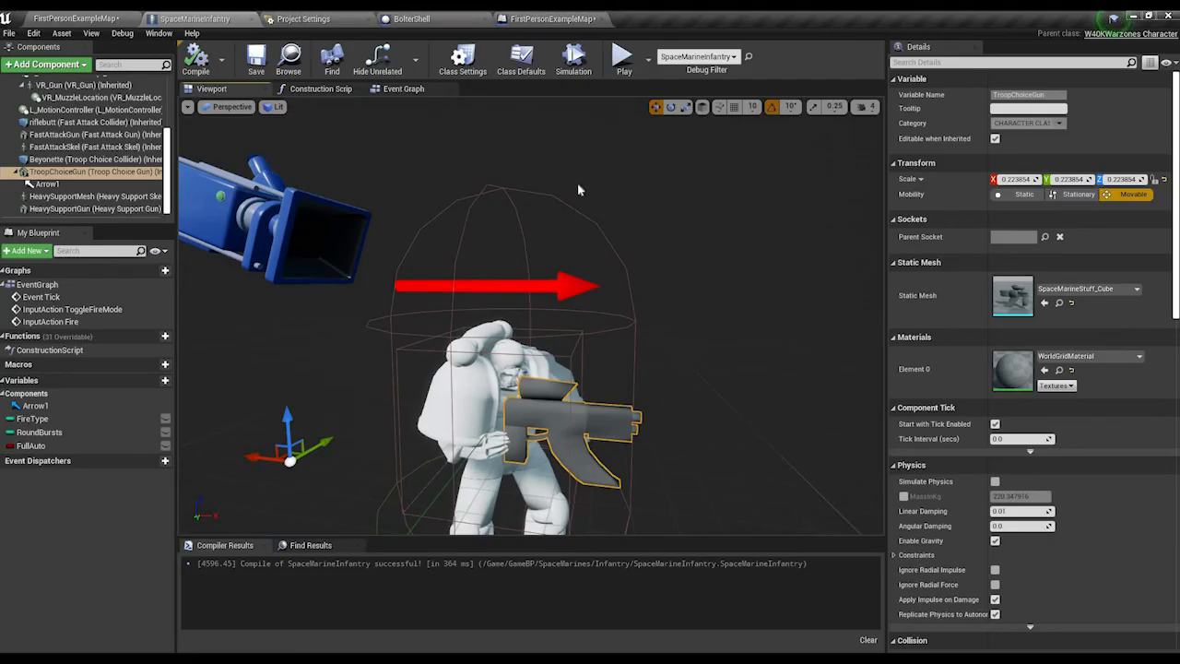
Step: In the Event Graph, rewire the full-auto logic so the 0.2-second Delay sits between Branch's True output and SpawnActor Bolter Shell
left_click(403, 90)
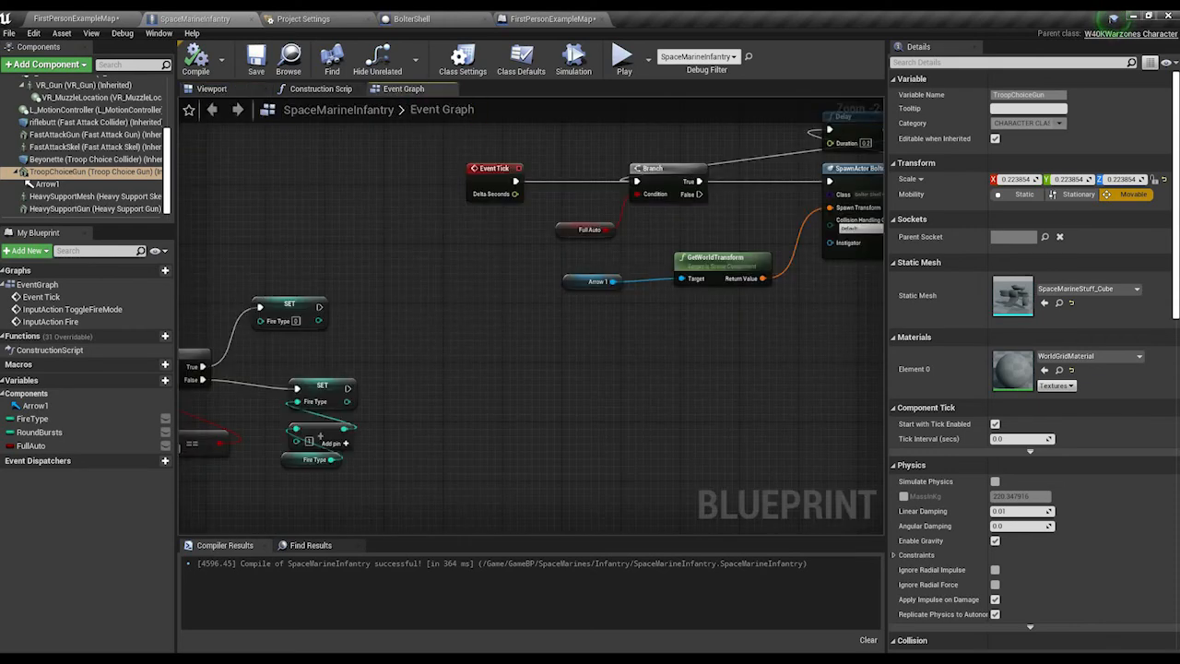
scroll(672, 273, "up", 4)
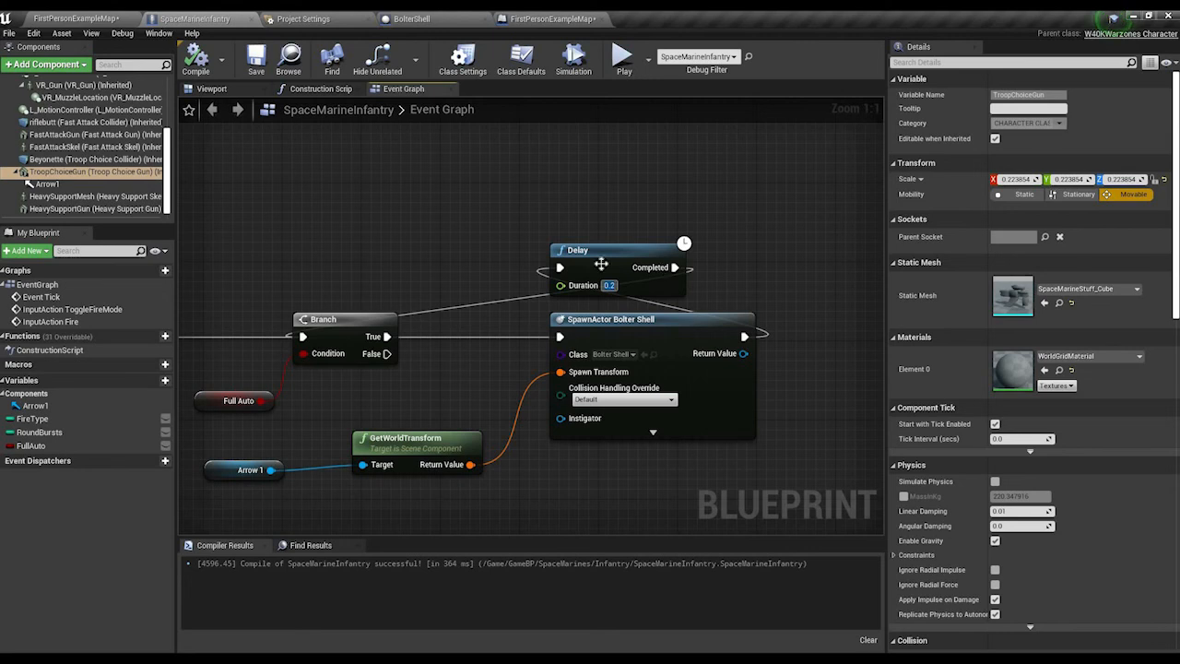
left_click(645, 285)
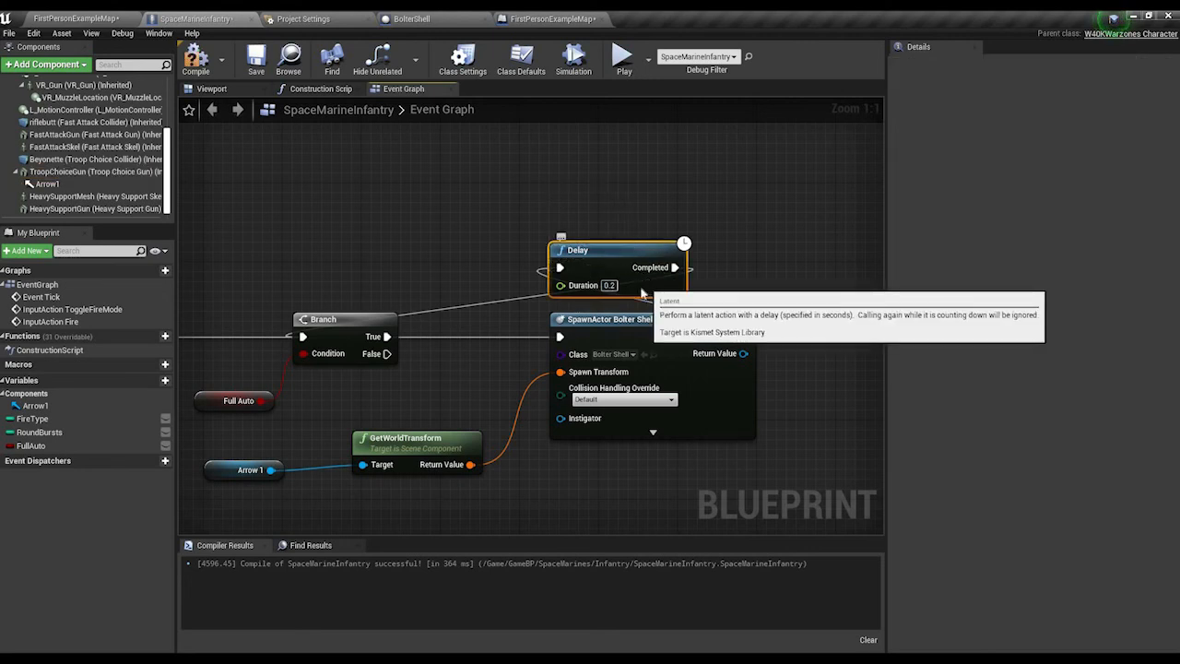
key("Delete")
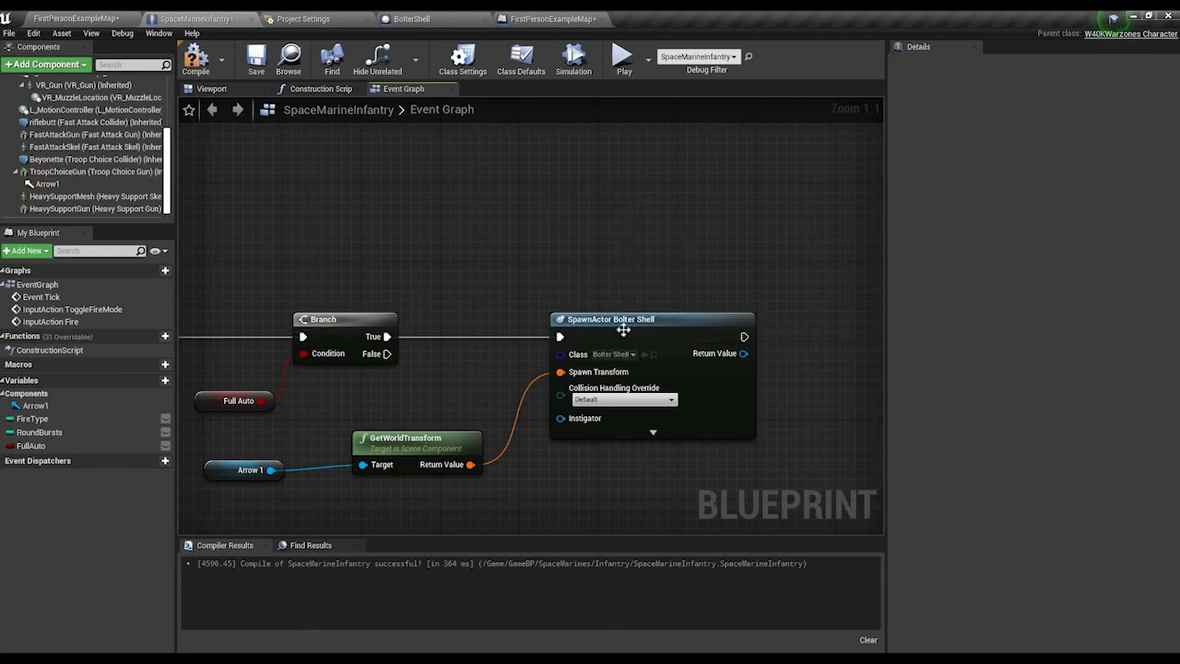
key("ctrl+z")
key("ctrl+z")
left_click_drag(528, 295, 508, 325)
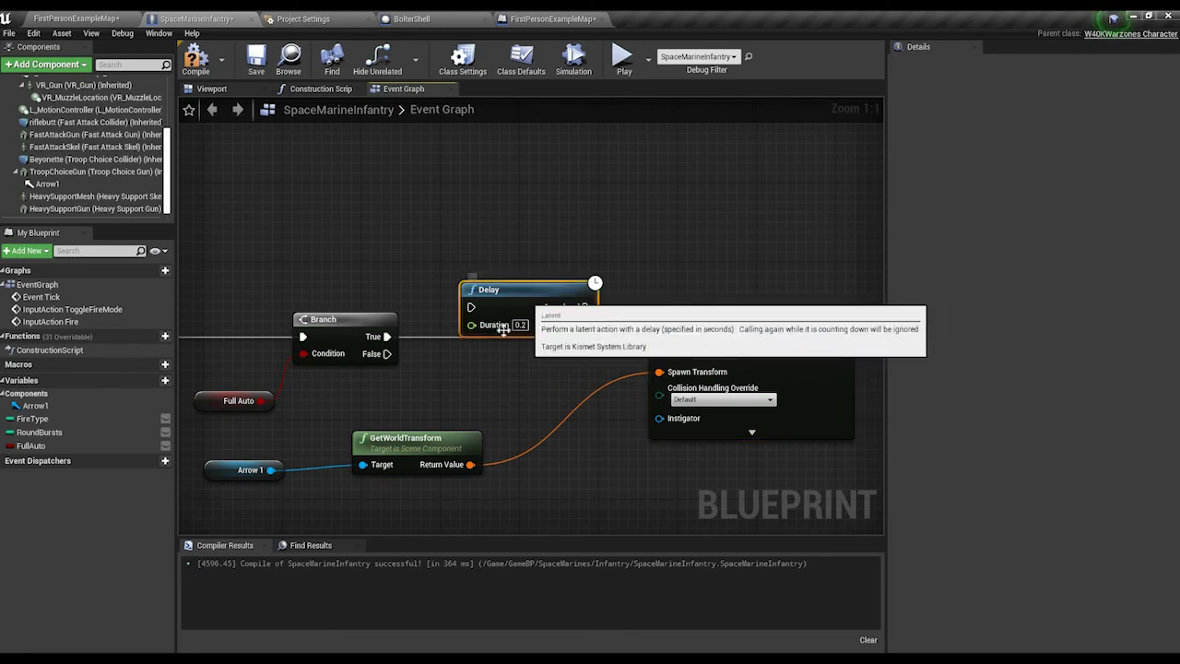
left_click_drag(387, 337, 395, 341)
left_click_drag(564, 343, 658, 336)
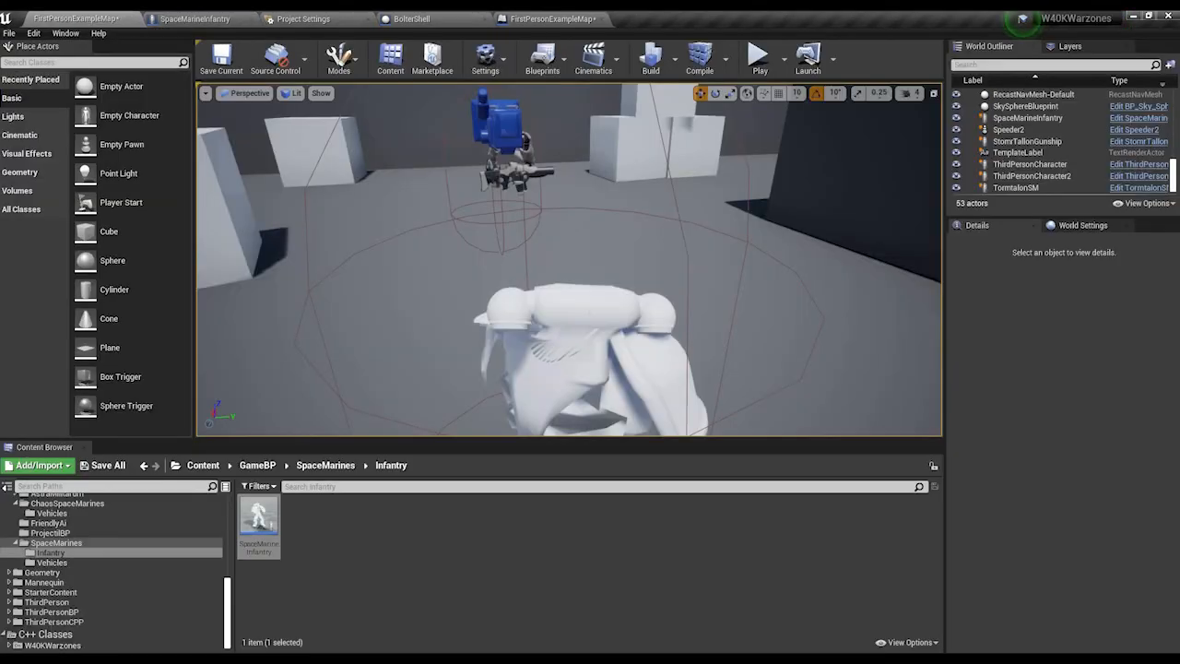
Step: Play the level from FirstPersonExampleMap, eject from the character, and select and focus on the running SpaceMarineInfantry's TroopChoiceGun component
left_click(72, 15)
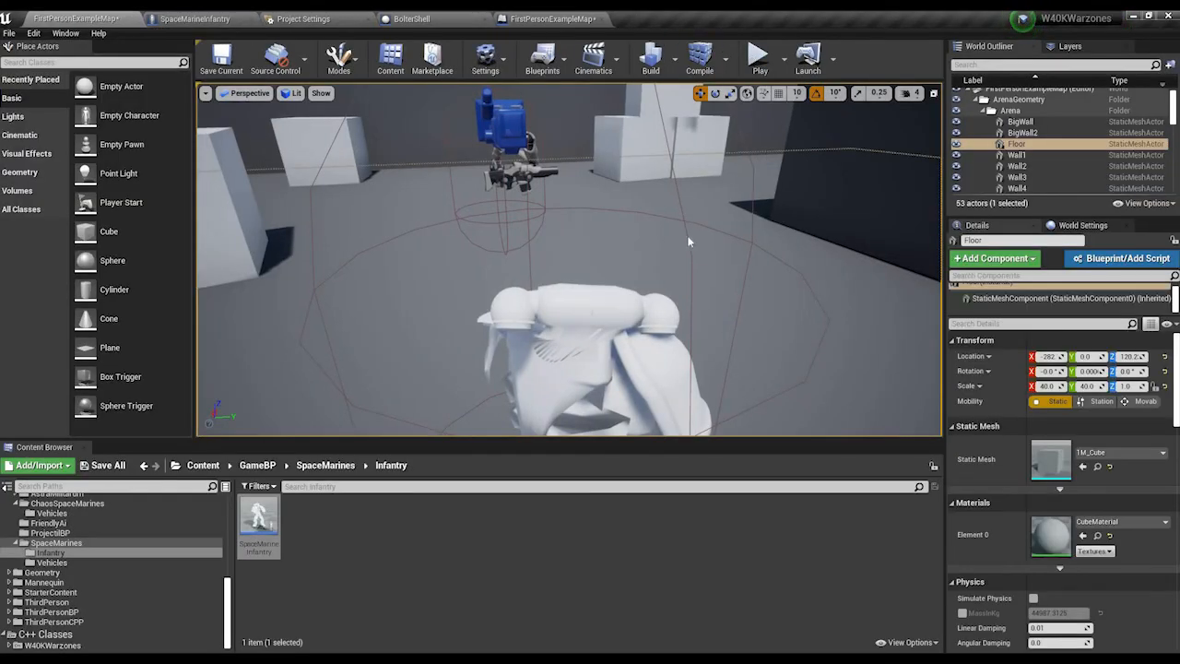
left_click(758, 57)
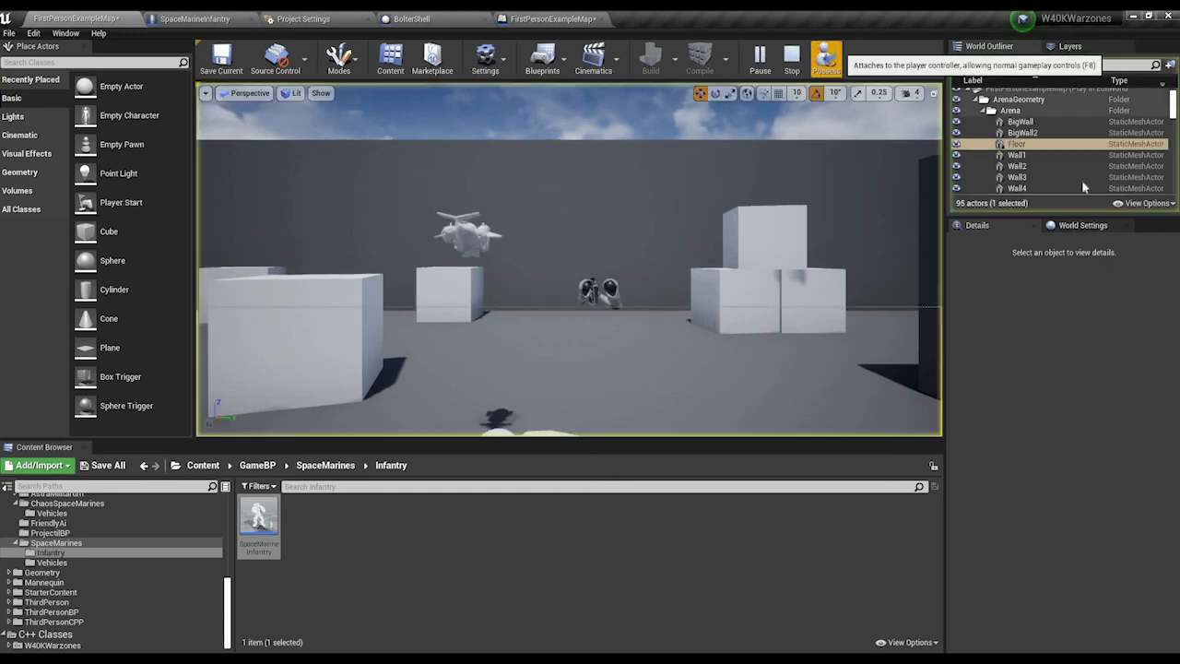
right_click_drag(601, 341, 600, 423)
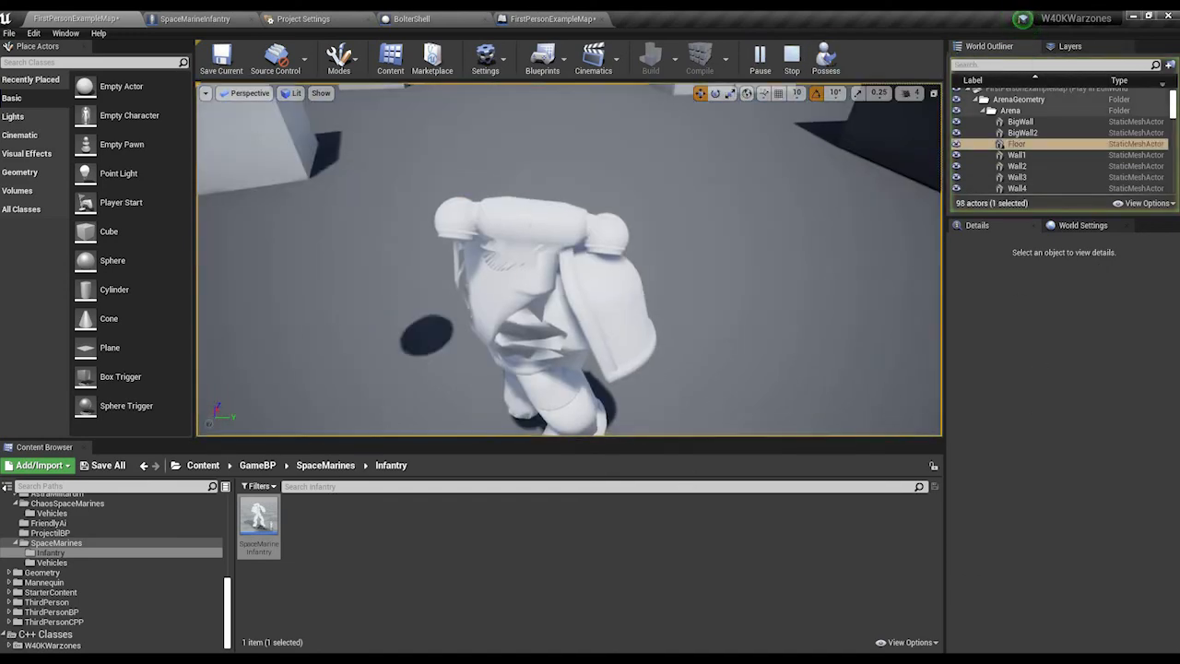
left_click(592, 323)
scroll(1175, 299, "down", 3)
scroll(1174, 304, "down", 2)
left_click(1088, 285)
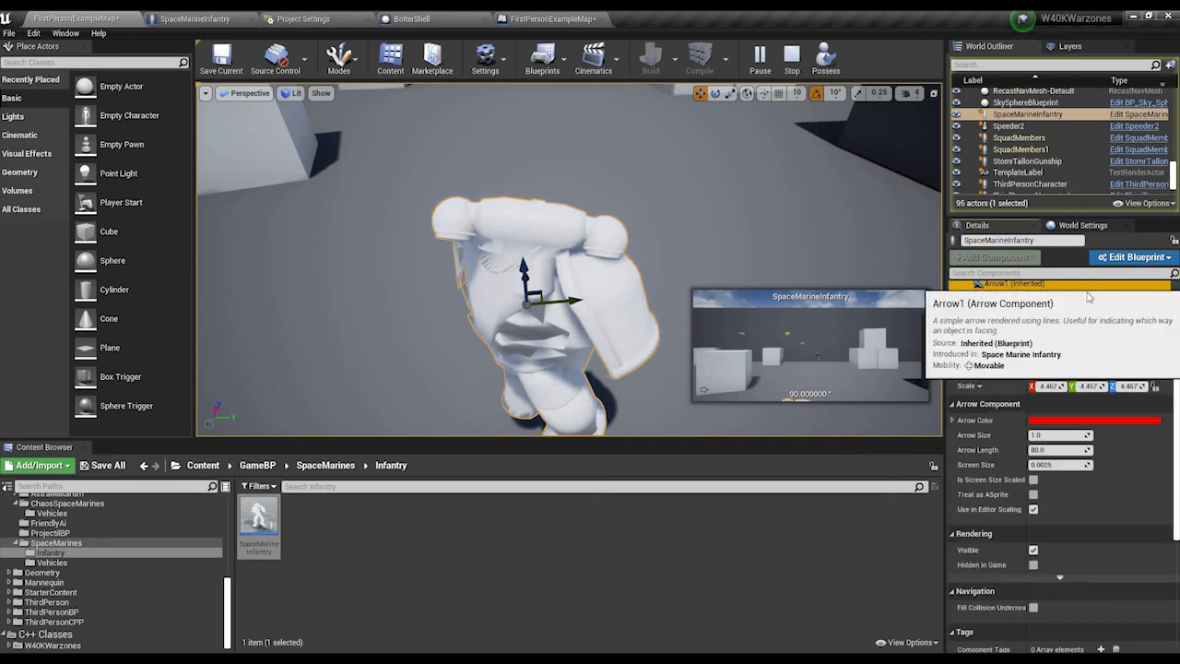
key("Up")
right_click_drag(569, 259, 738, 249)
key("f")
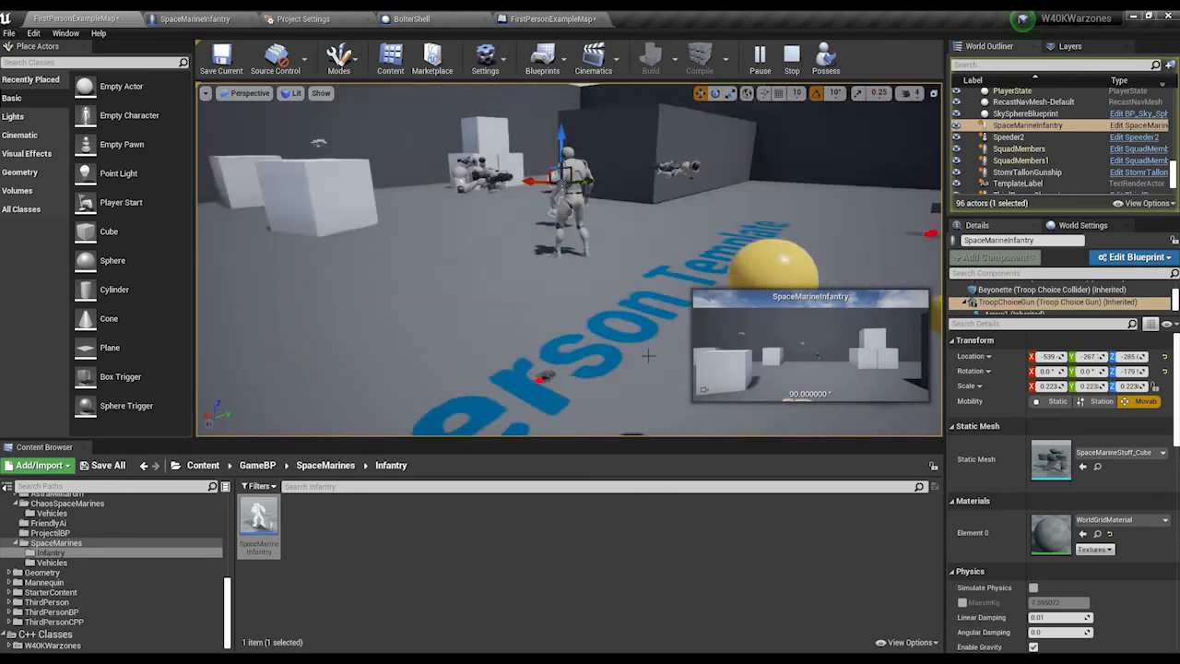
Step: Move the running marine's TroopChoiceGun in front of the body, to about X -46.5, Y 20.35, Z -21.9, and possess the character
left_click_drag(565, 175, 862, 234)
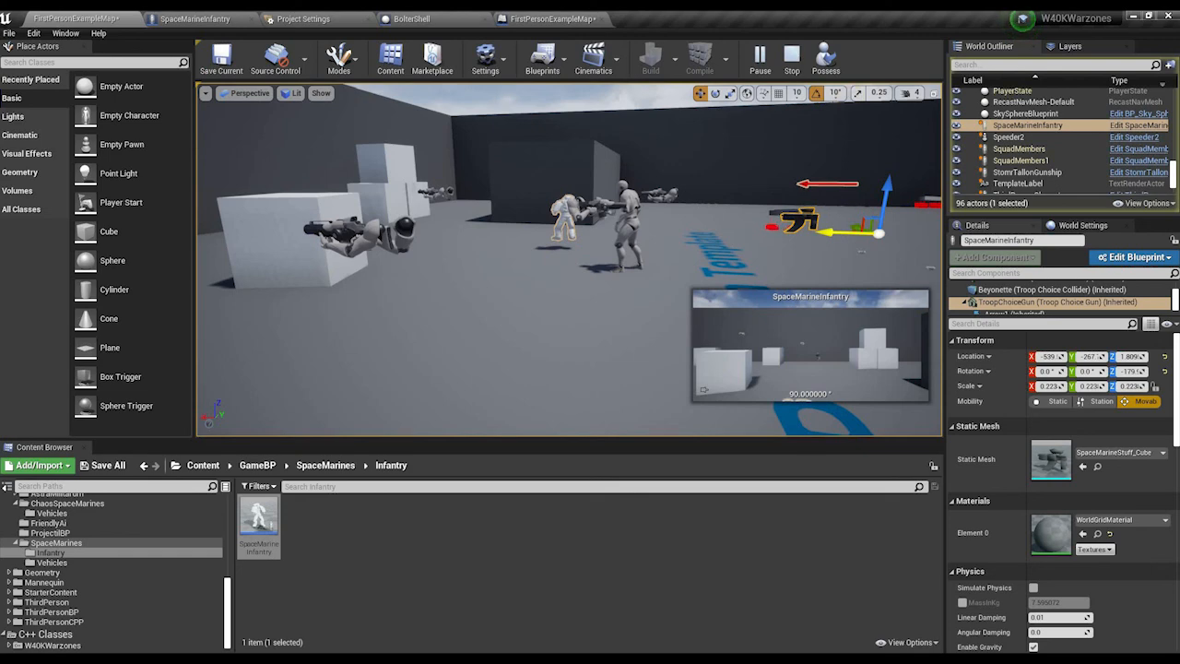
right_click_drag(529, 252, 313, 276)
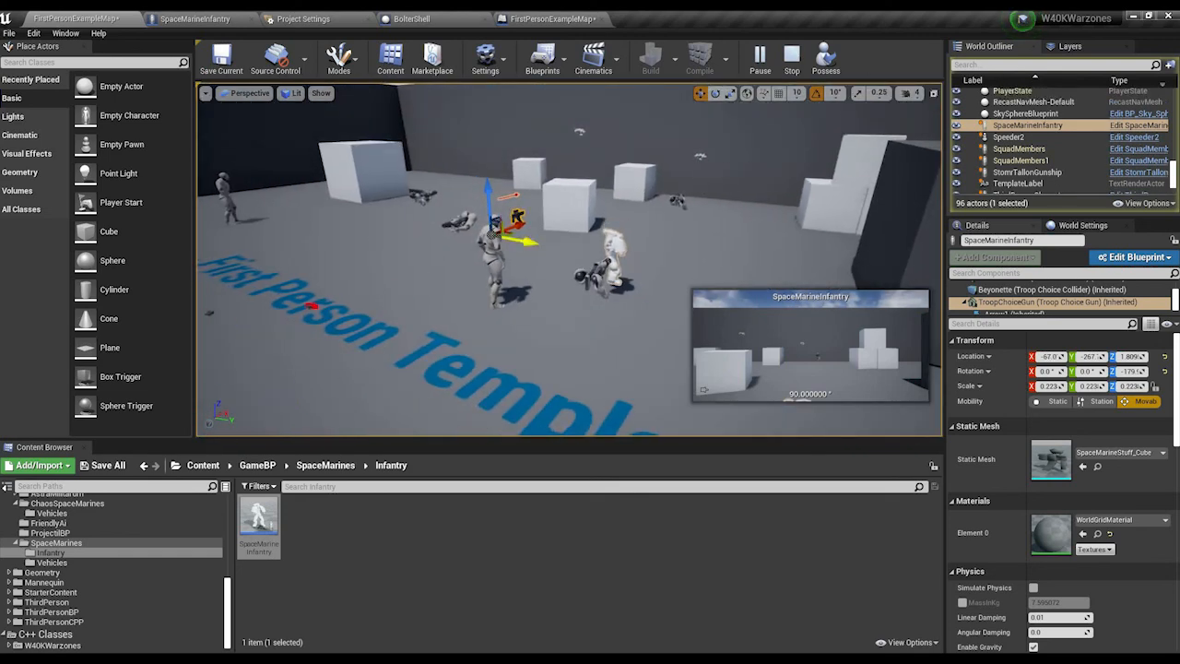
right_click_drag(649, 290, 547, 255)
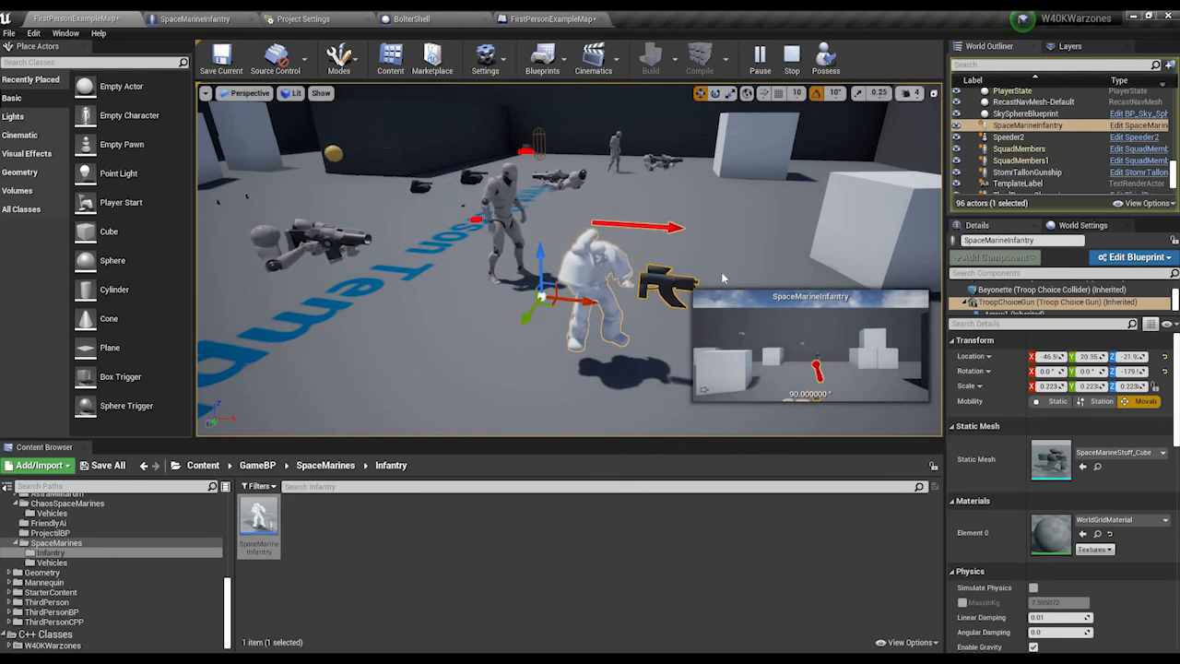
left_click(826, 61)
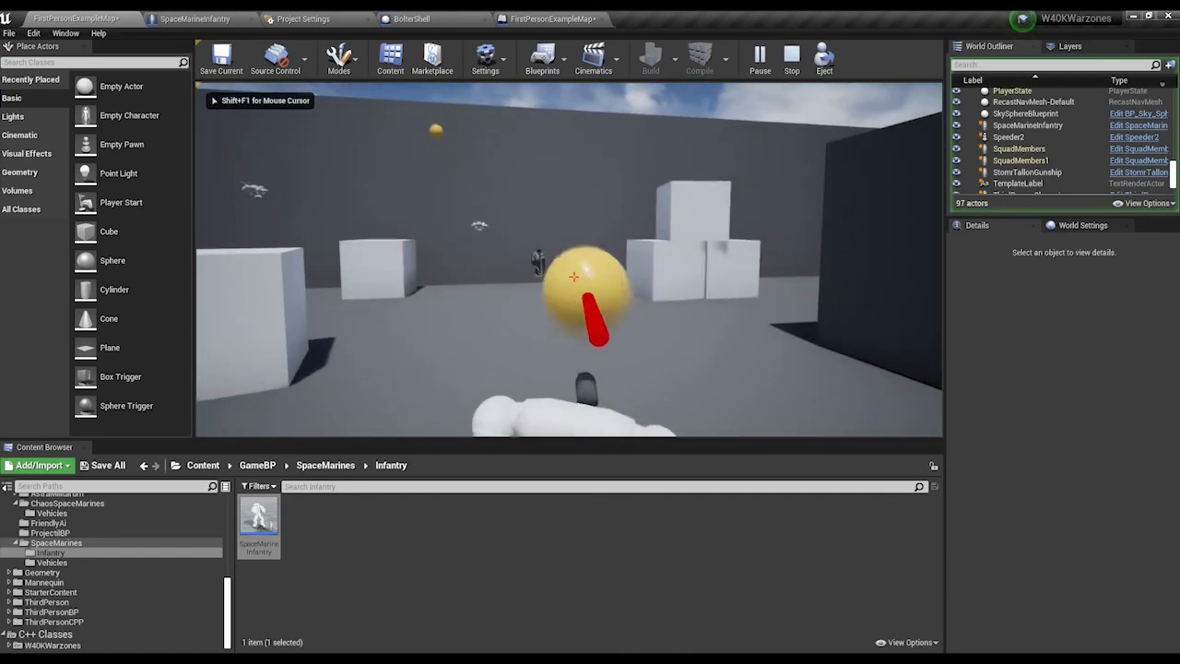
Step: Test-fire the BolterShell repeatedly while turning and aiming around the arena, and end the play session
left_click(574, 277)
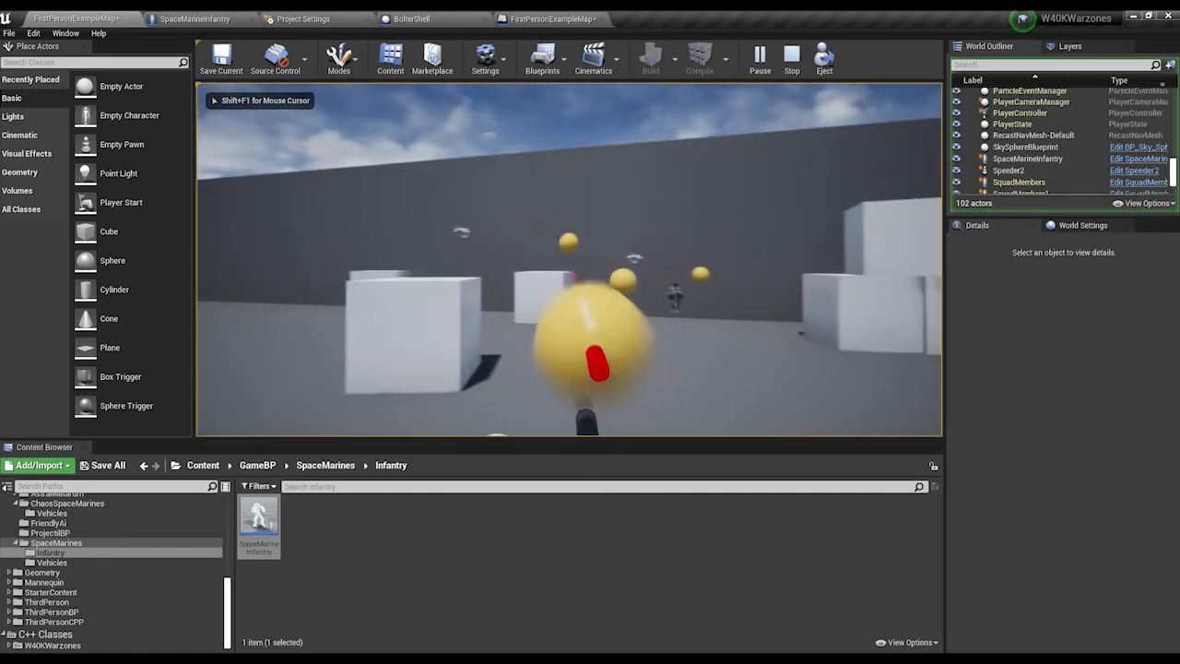
left_click(574, 277)
left_click(573, 277)
left_click(573, 276)
left_click(573, 277)
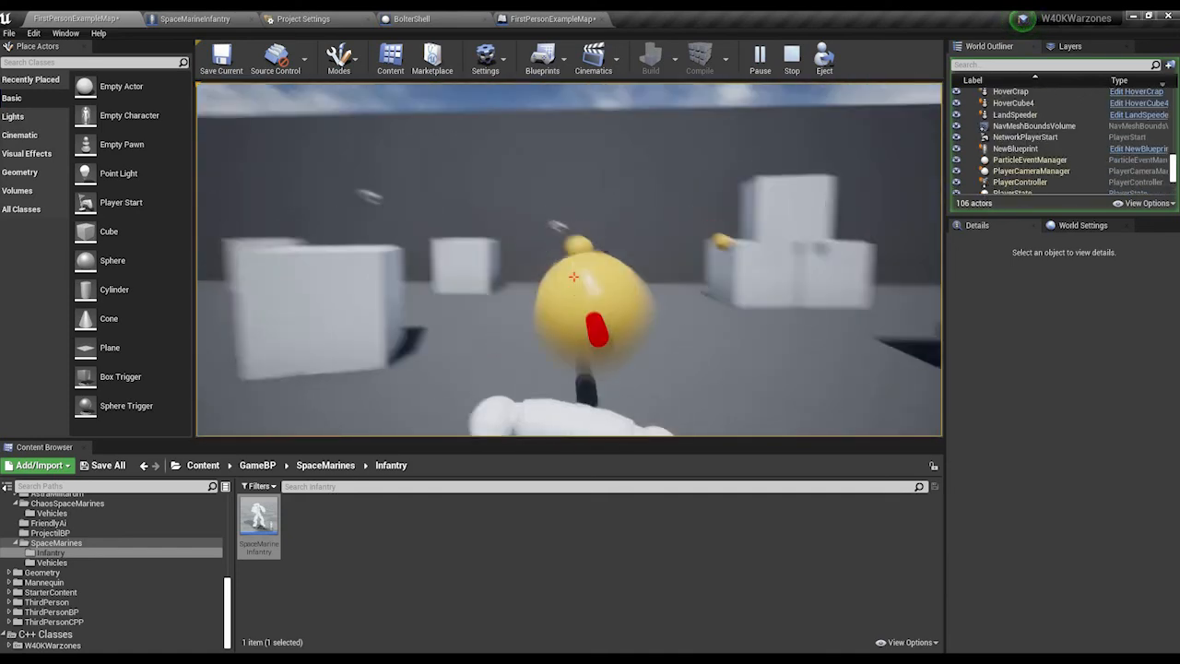
left_click(573, 277)
left_click(574, 276)
left_click(573, 276)
left_click(574, 277)
left_click(573, 277)
left_click(574, 277)
left_click(574, 276)
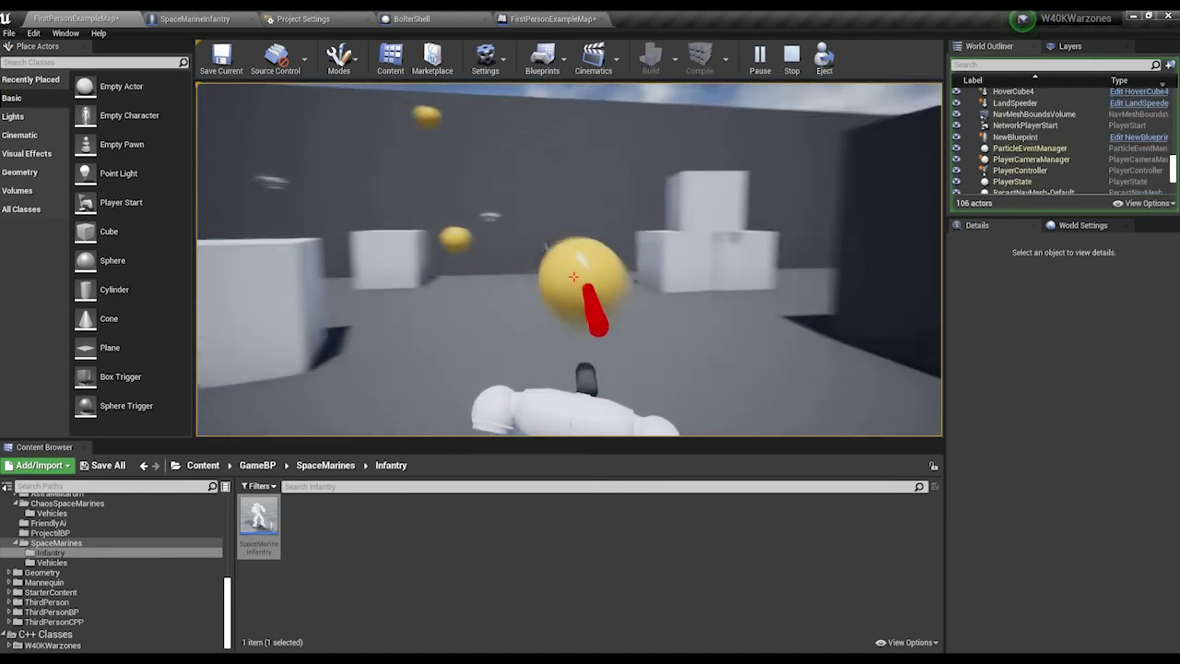
left_click(573, 276)
left_click(573, 276)
left_click(573, 276)
left_click(573, 277)
left_click(573, 276)
left_click(573, 277)
left_click(573, 277)
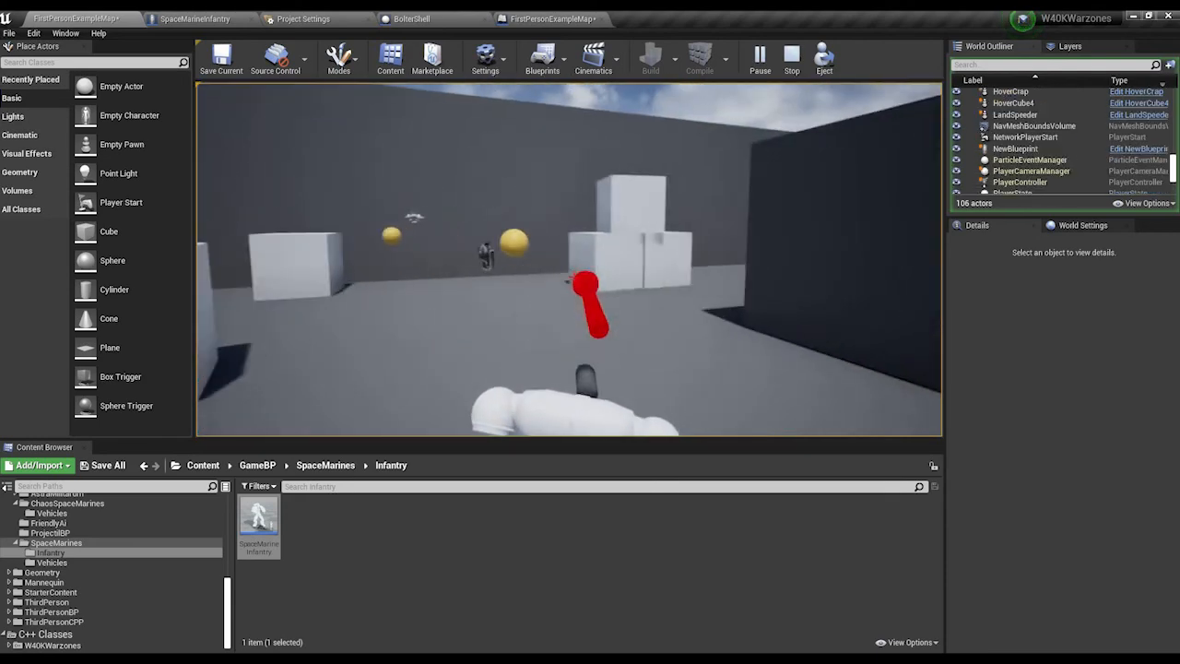
left_click(574, 277)
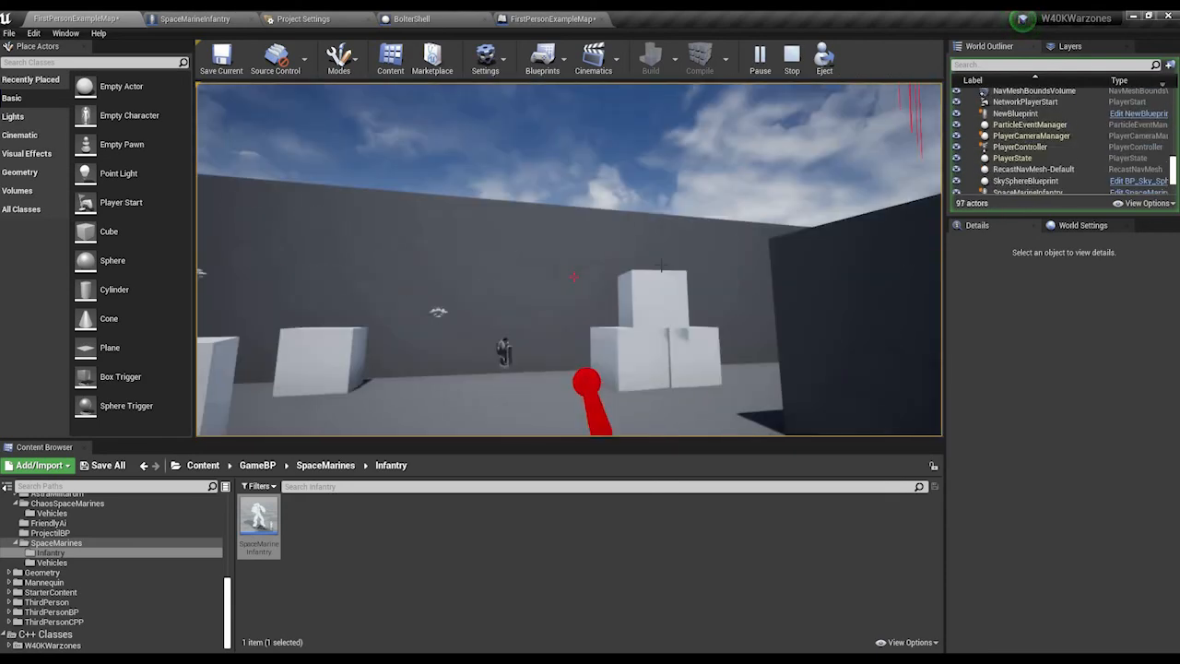
key("Escape")
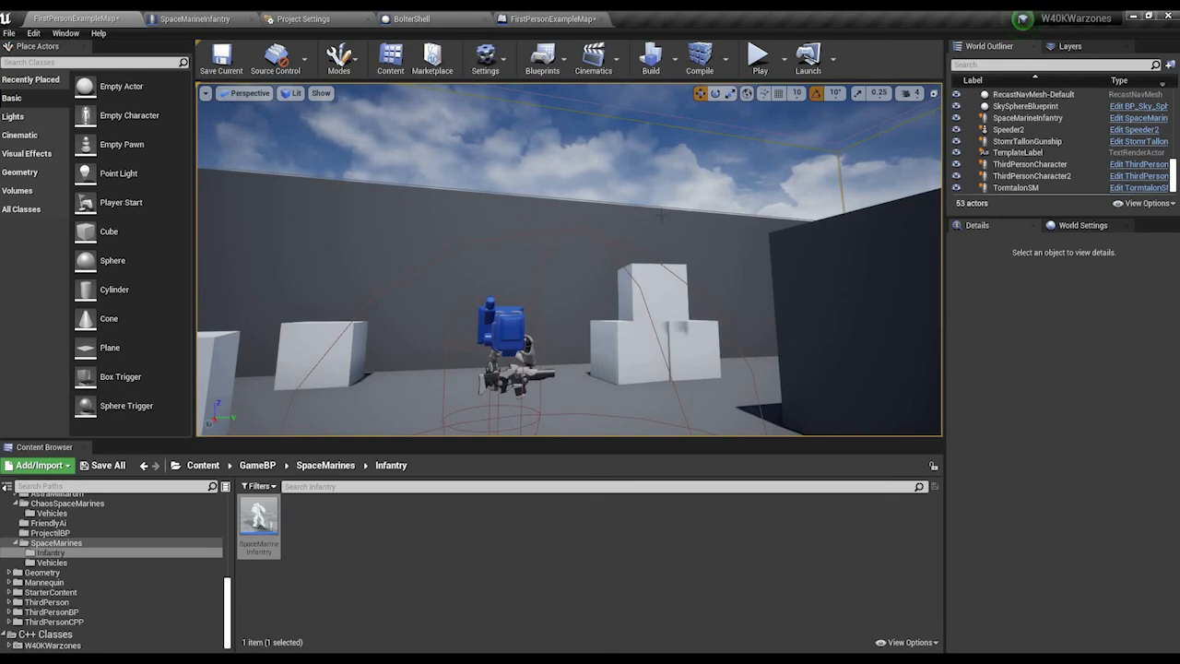
Step: Select the placed SpaceMarineInfantry in the level and examine its body from behind and in front
right_click_drag(719, 185, 762, 212)
mouse_move(609, 276)
right_mouse_down()
mouse_move(569, 313)
mouse_move(609, 282)
right_mouse_up()
left_click(608, 281)
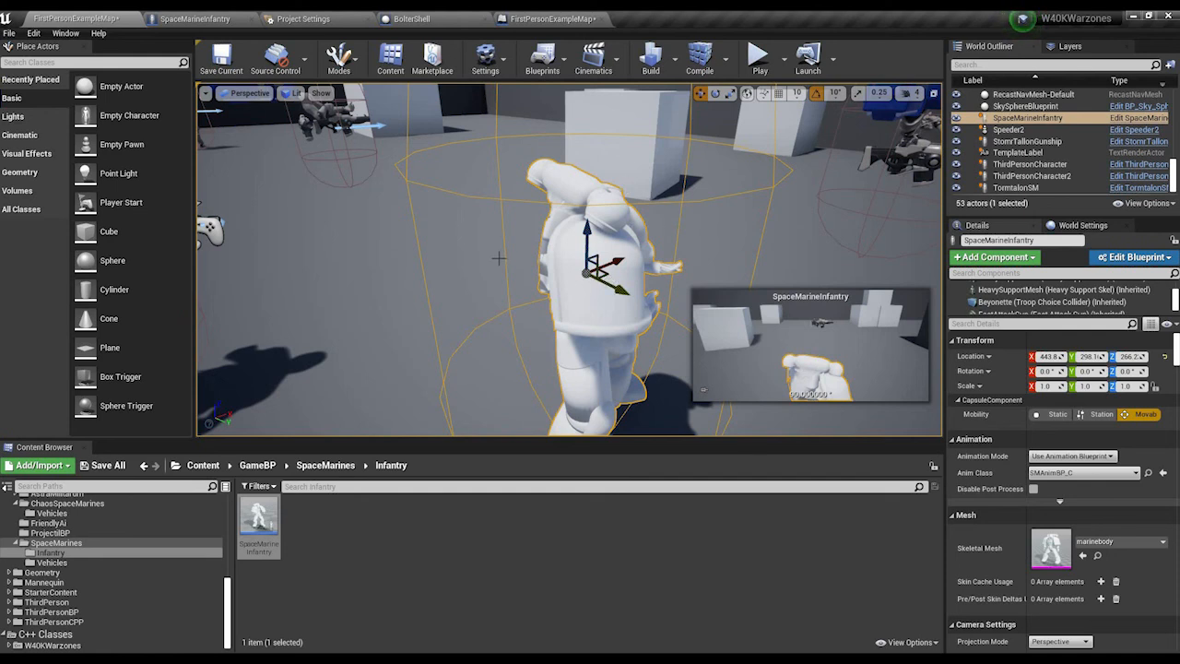
right_click_drag(701, 236, 503, 276)
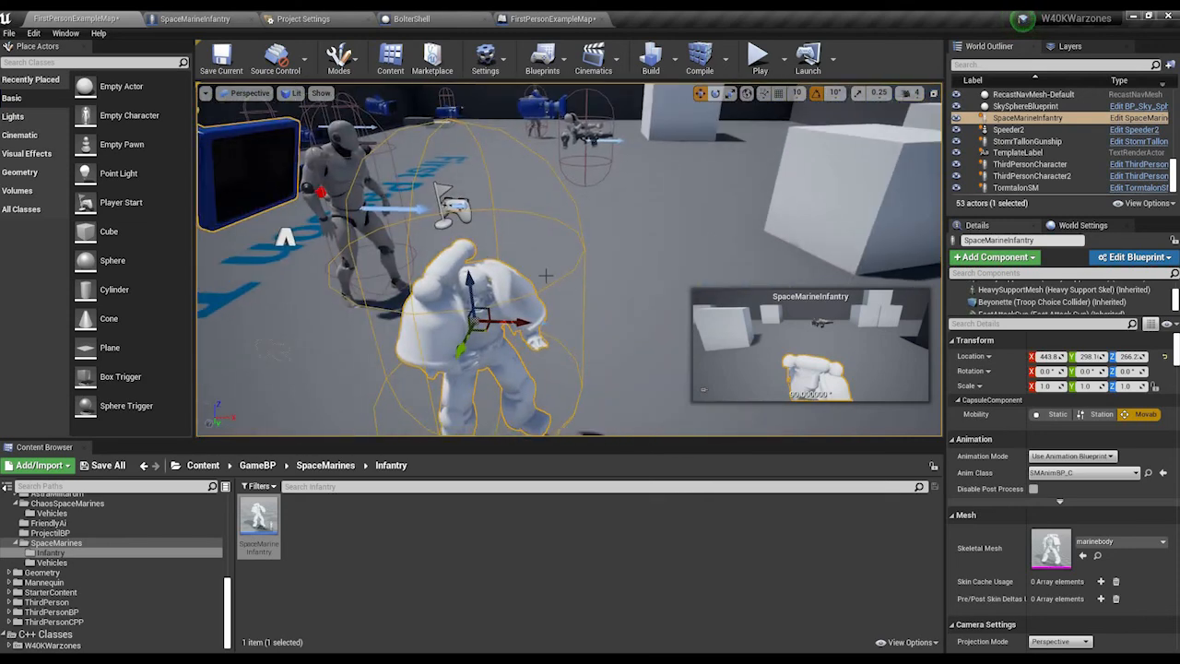